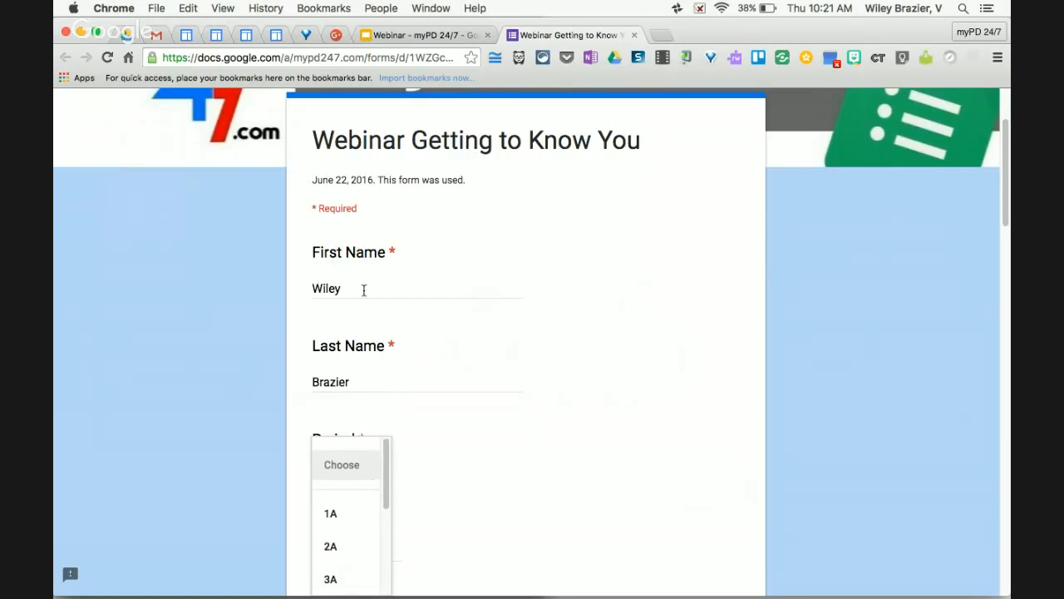
Set the required Period question to 2A.
{"action": "left_click", "coordinate": [363, 288]}
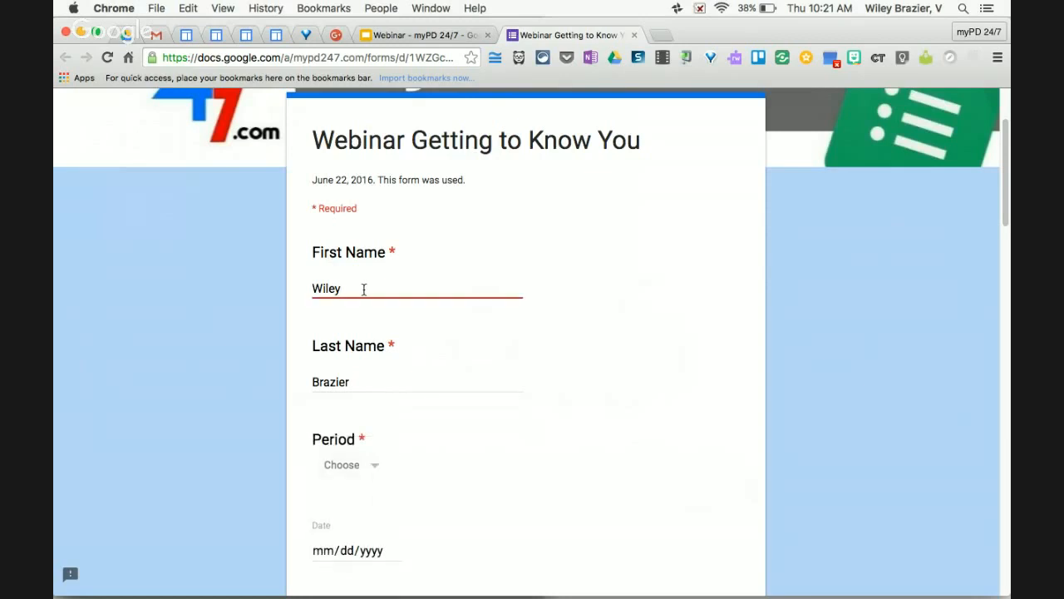
{"action": "scroll", "coordinate": [395, 368], "scroll_direction": "down", "scroll_amount": 1}
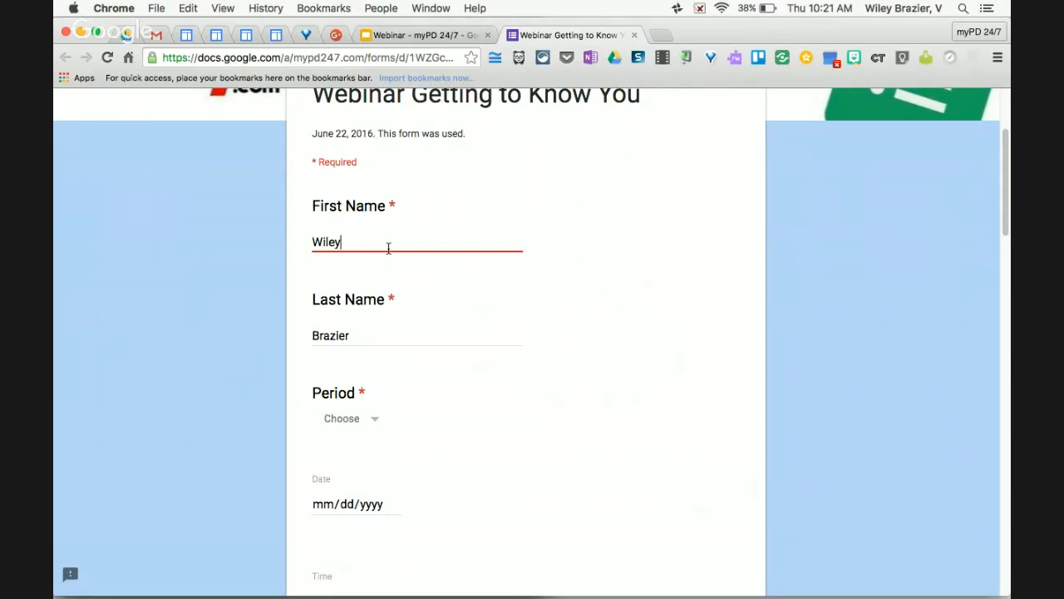
{"action": "scroll", "coordinate": [381, 347], "scroll_direction": "down", "scroll_amount": 2}
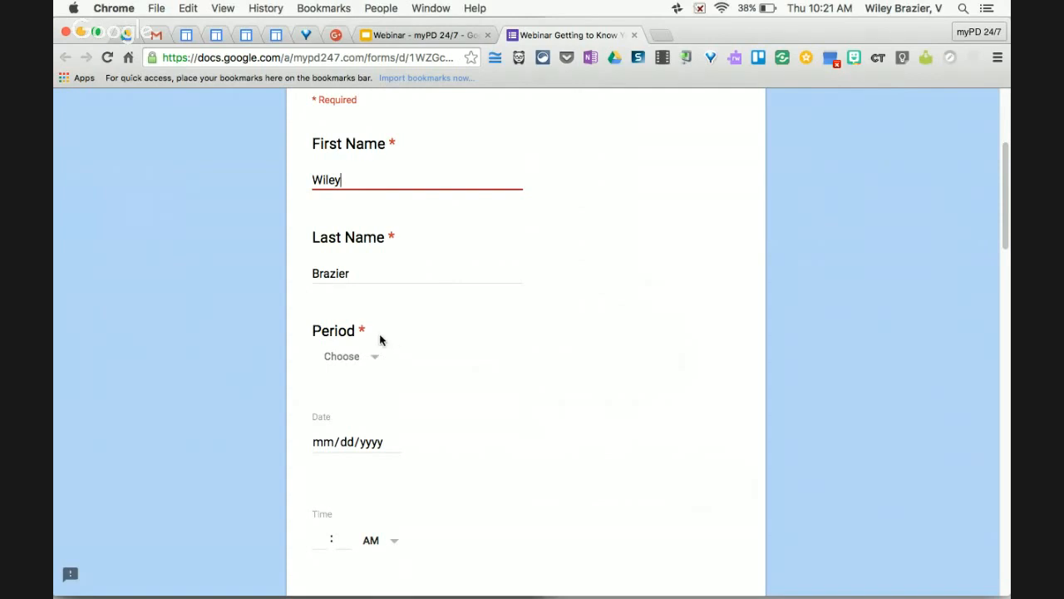
{"action": "left_click", "coordinate": [373, 359]}
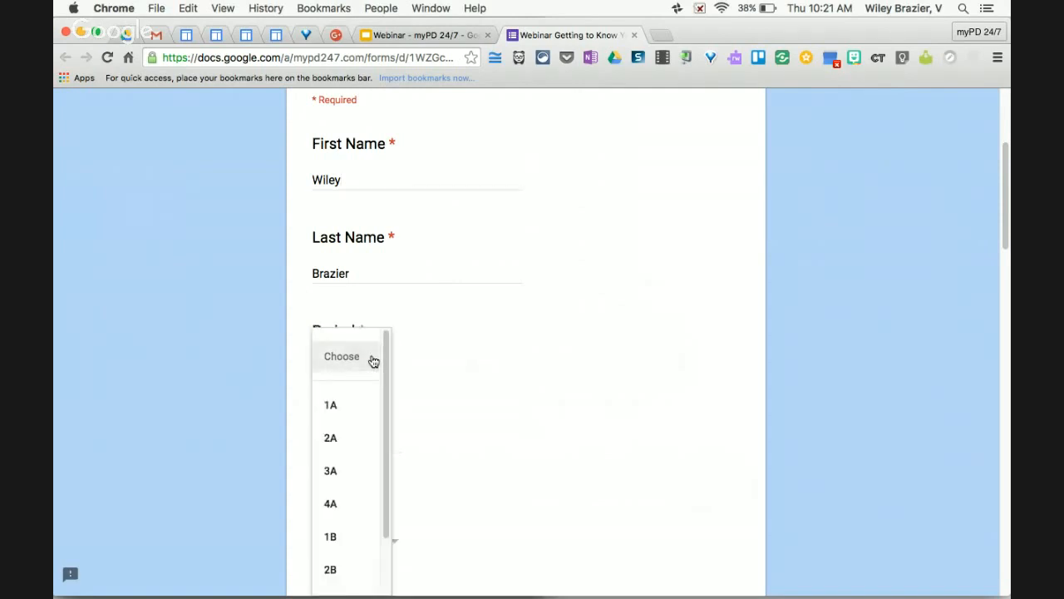
{"action": "scroll", "coordinate": [373, 359], "scroll_direction": "down", "scroll_amount": 1}
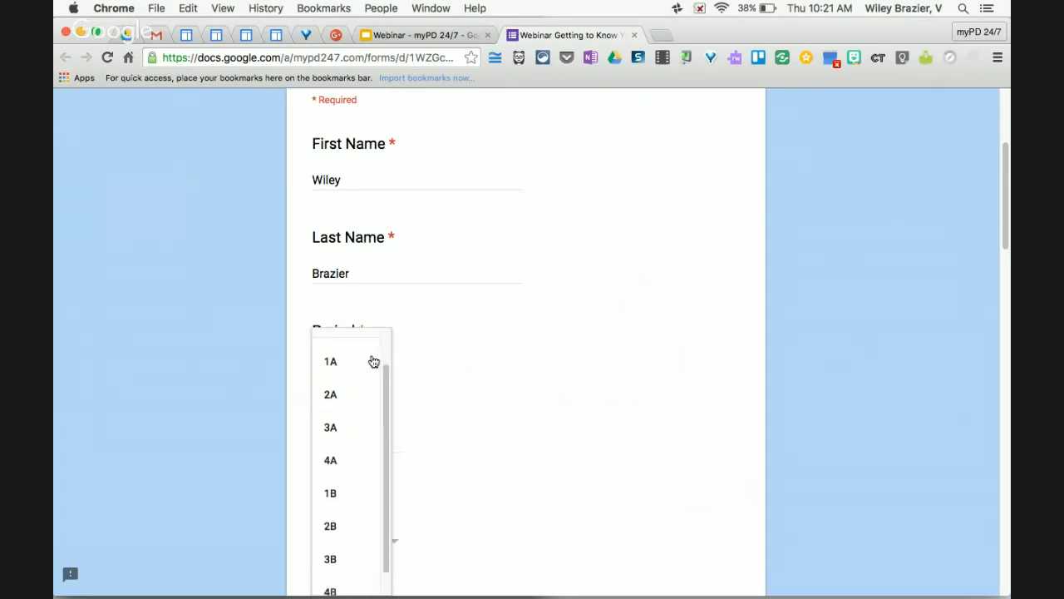
{"action": "left_click", "coordinate": [336, 390]}
Enter 01/01/2111 as the date and change the Period answer to 4A.
{"action": "scroll", "coordinate": [405, 416], "scroll_direction": "down", "scroll_amount": 2}
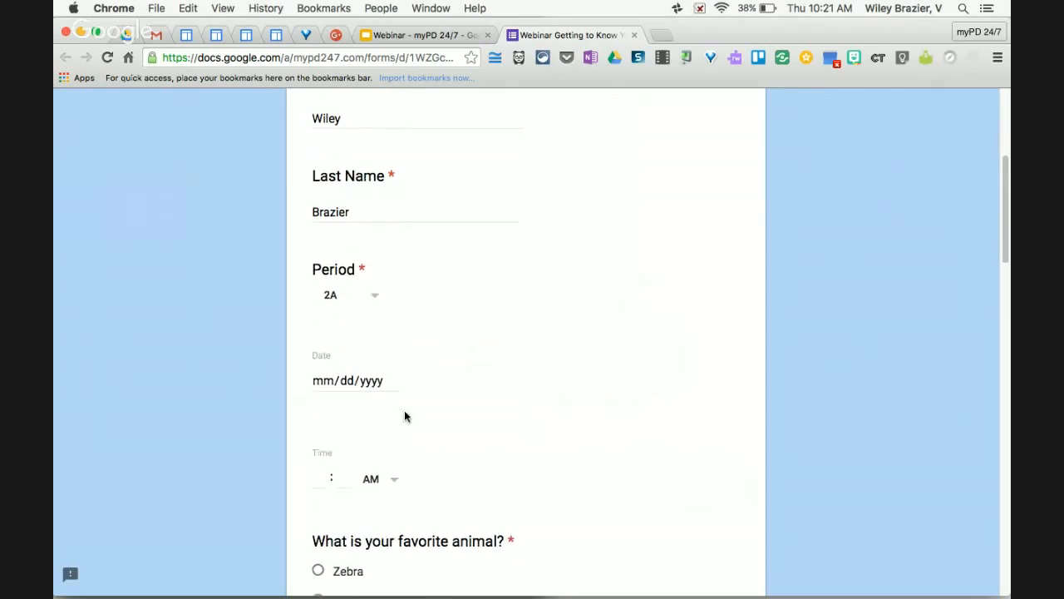
{"action": "left_click", "coordinate": [328, 378]}
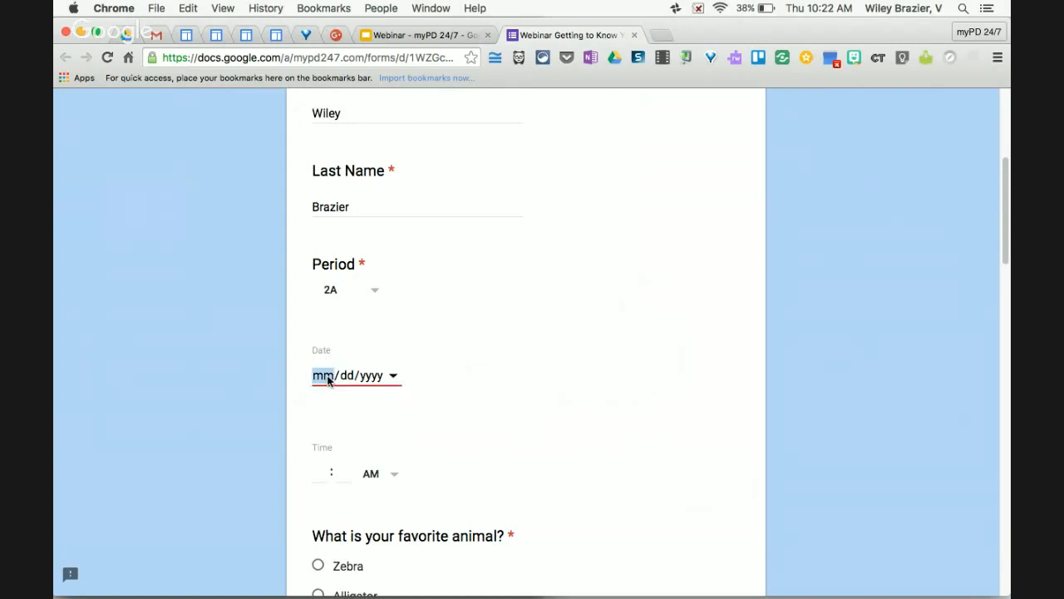
{"action": "type", "text": "01/01/2111"}
{"action": "left_click", "coordinate": [326, 473]}
{"action": "left_click", "coordinate": [375, 288]}
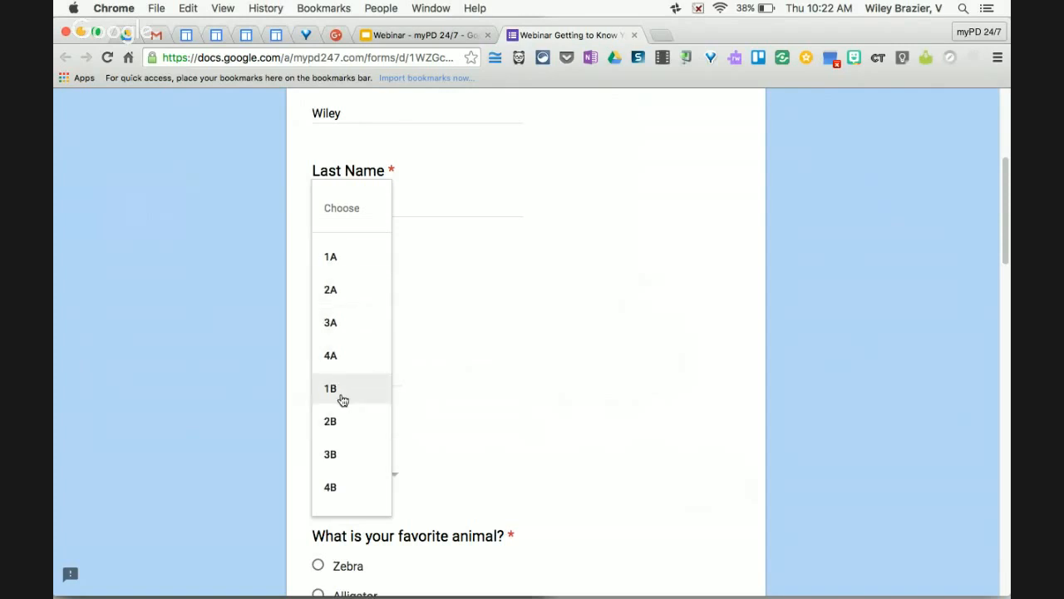
{"action": "left_click", "coordinate": [342, 363]}
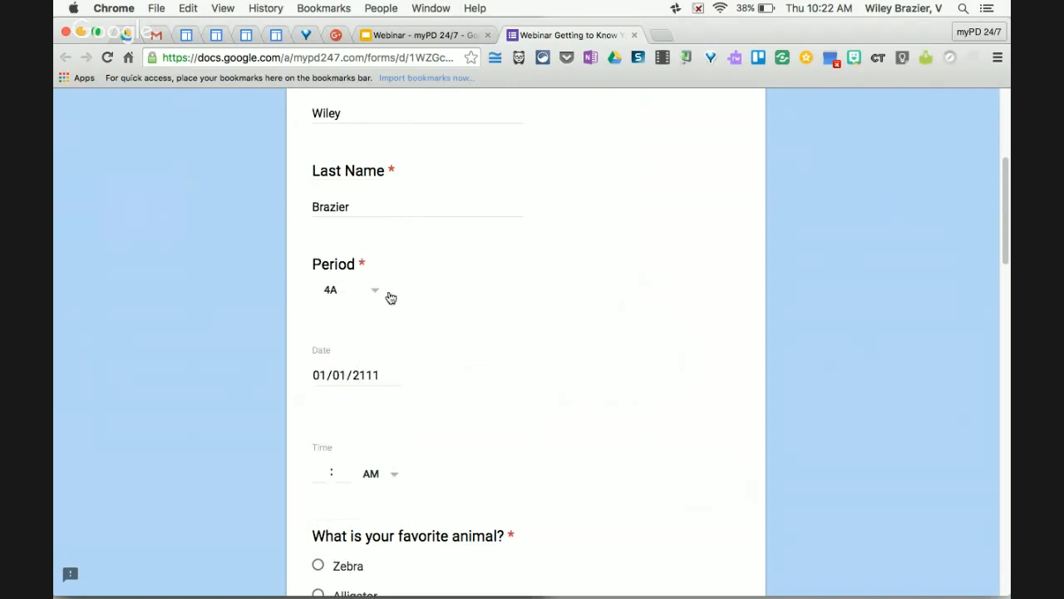
Enter 12:00 PM as the answer to the Time question.
{"action": "scroll", "coordinate": [461, 378], "scroll_direction": "down", "scroll_amount": 3}
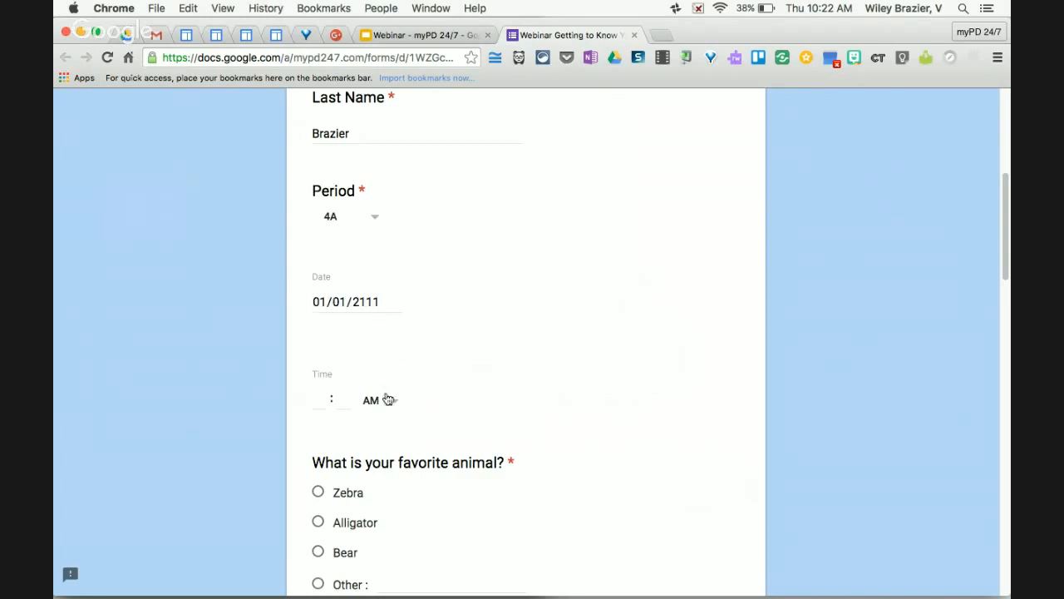
{"action": "left_click", "coordinate": [322, 397]}
{"action": "type", "text": "12"}
{"action": "left_click", "coordinate": [339, 400]}
{"action": "type", "text": "00"}
{"action": "left_click", "coordinate": [394, 400]}
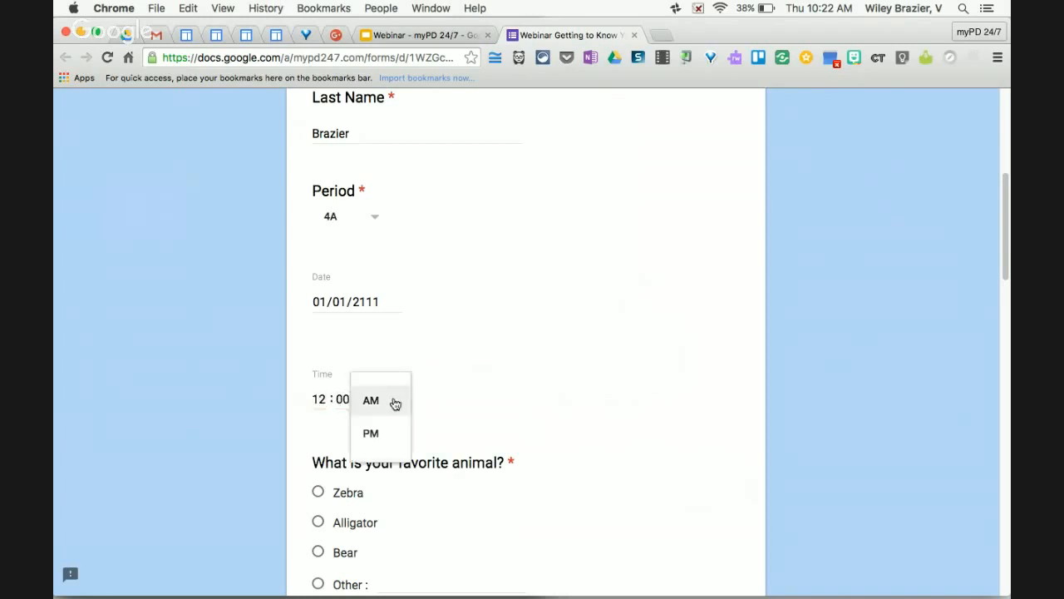
{"action": "left_click", "coordinate": [387, 432]}
Fill the Other option of the favorite animal question with "ddfd", and select Alligator as the final answer.
{"action": "scroll", "coordinate": [477, 437], "scroll_direction": "down", "scroll_amount": 3}
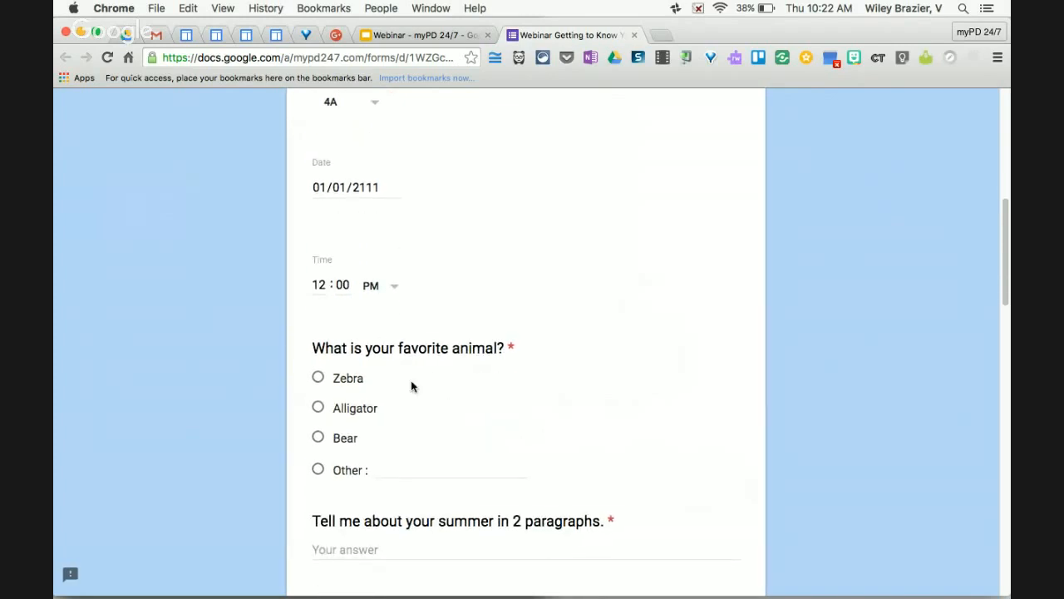
{"action": "scroll", "coordinate": [447, 422], "scroll_direction": "down", "scroll_amount": 3}
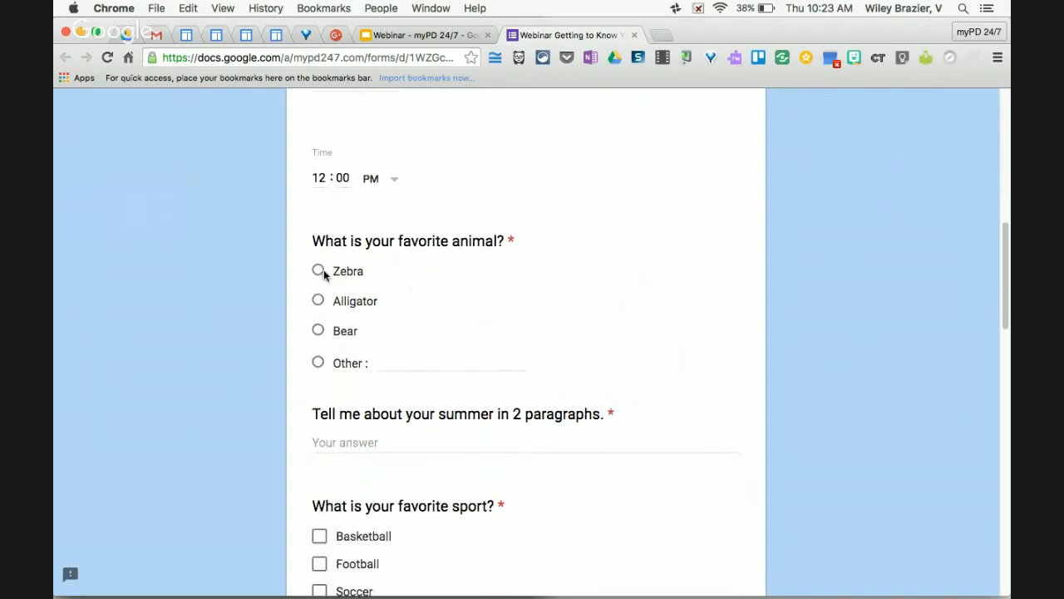
{"action": "left_click", "coordinate": [317, 303]}
{"action": "left_click", "coordinate": [319, 364]}
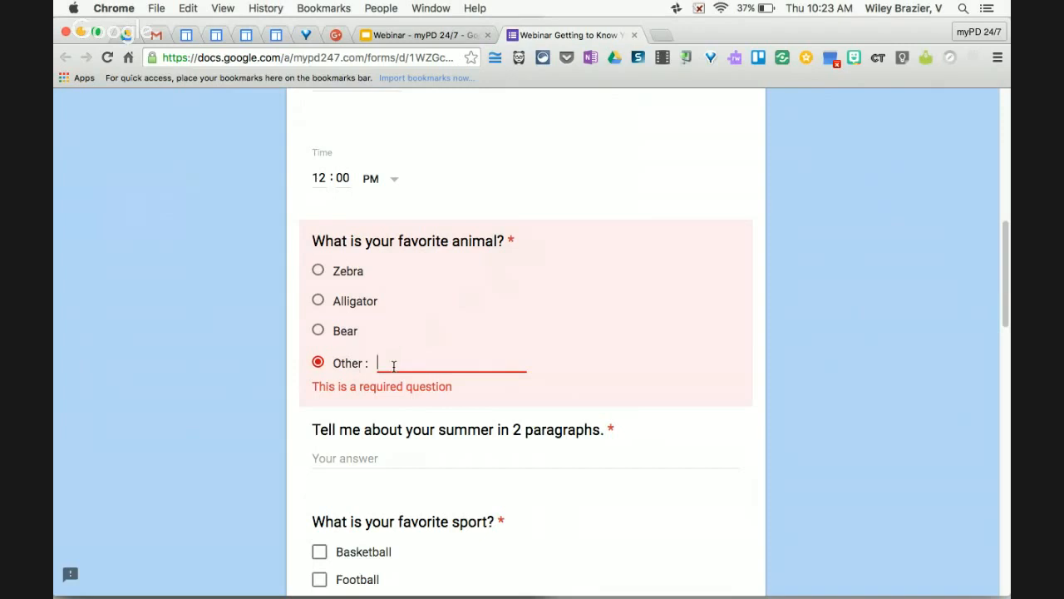
{"action": "type", "text": "ddfd"}
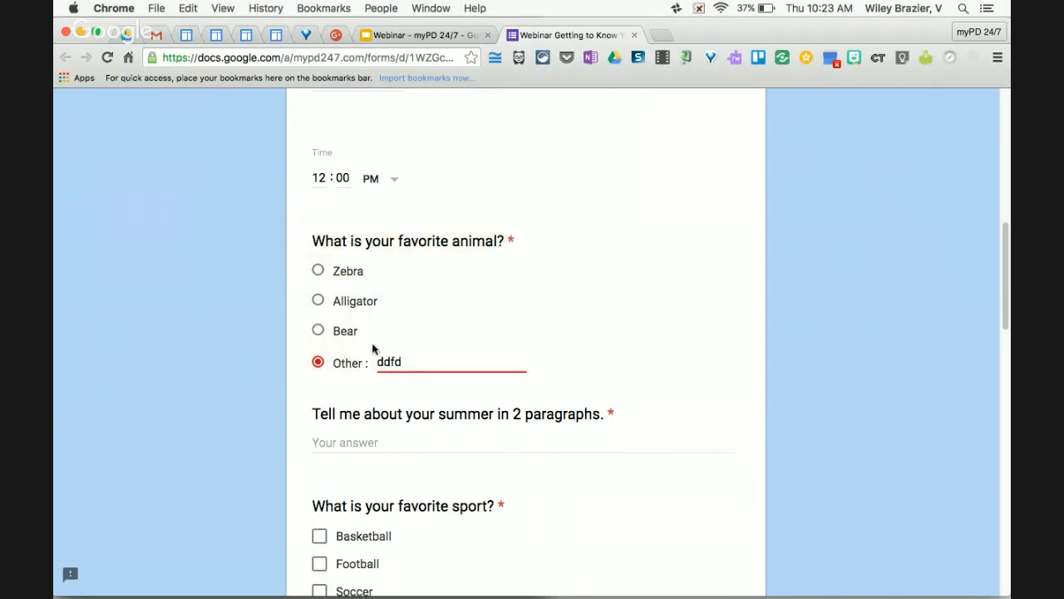
{"action": "left_click", "coordinate": [319, 300]}
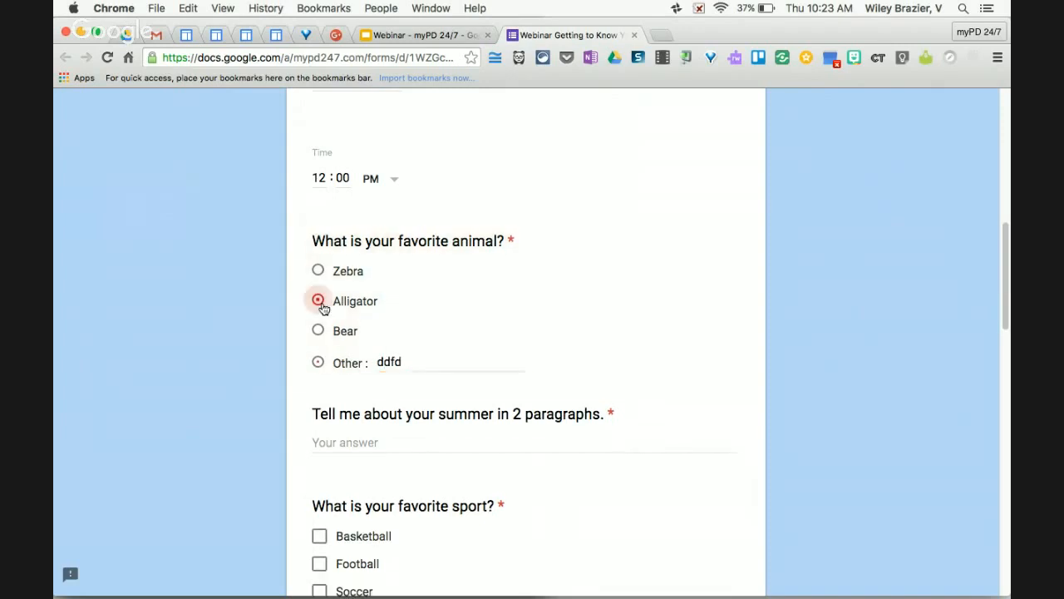
Answer the two-paragraph summer question with a long random filler text starting with "fdjkfjdklfads".
{"action": "scroll", "coordinate": [416, 378], "scroll_direction": "down", "scroll_amount": 2}
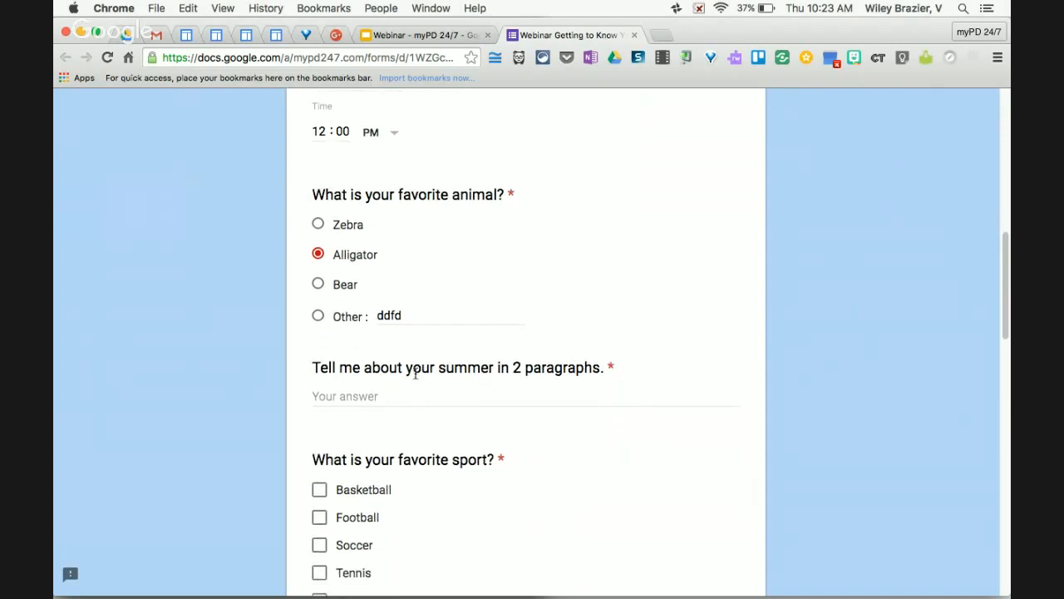
{"action": "left_click", "coordinate": [352, 365]}
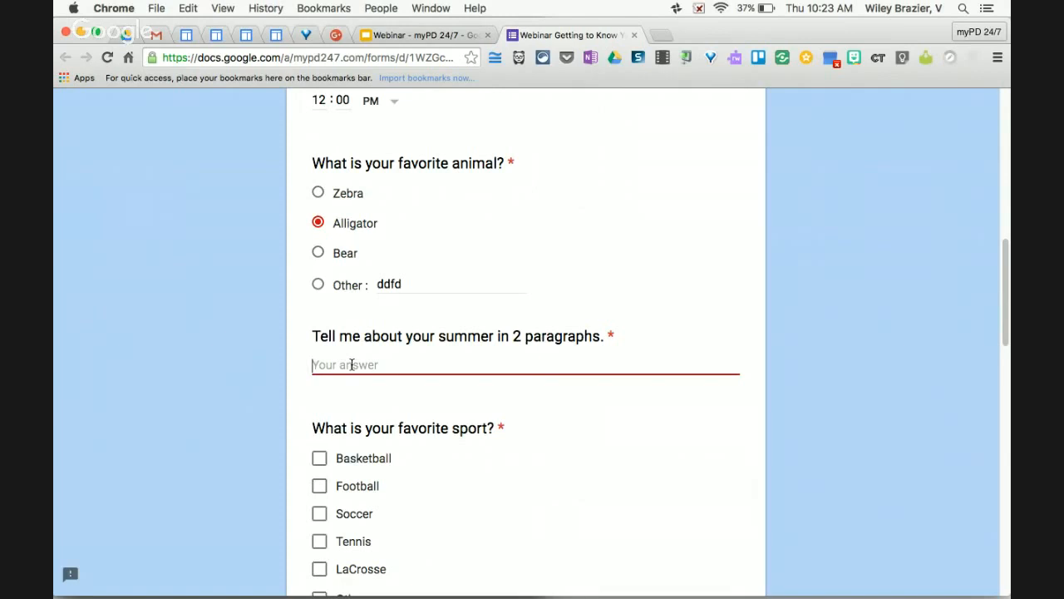
{"action": "type", "text": "a"}
{"action": "key", "text": "BackSpace"}
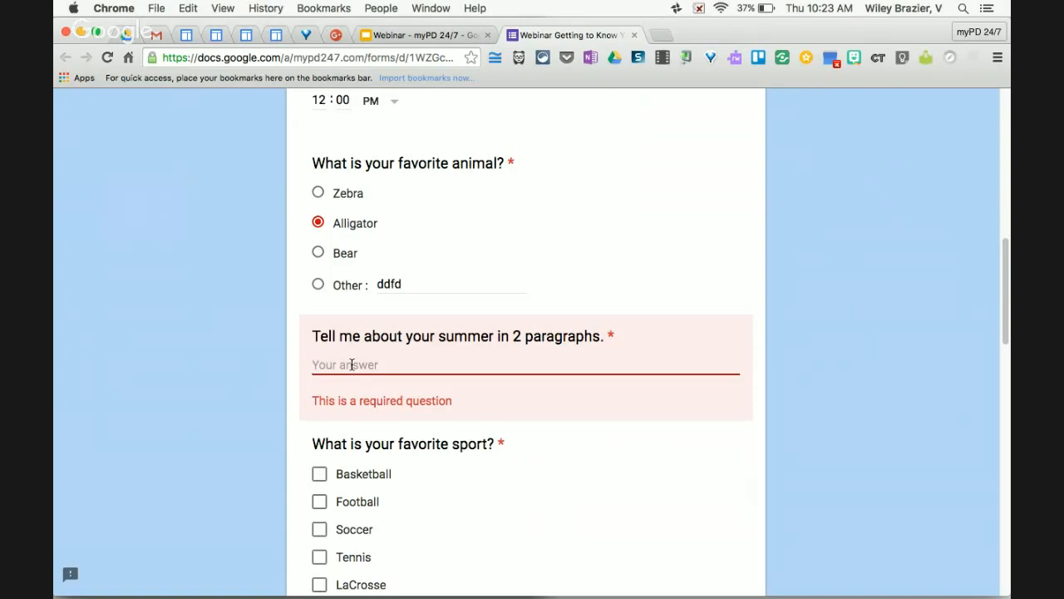
{"action": "type", "text": "fdjkfjdkfads;kf"}
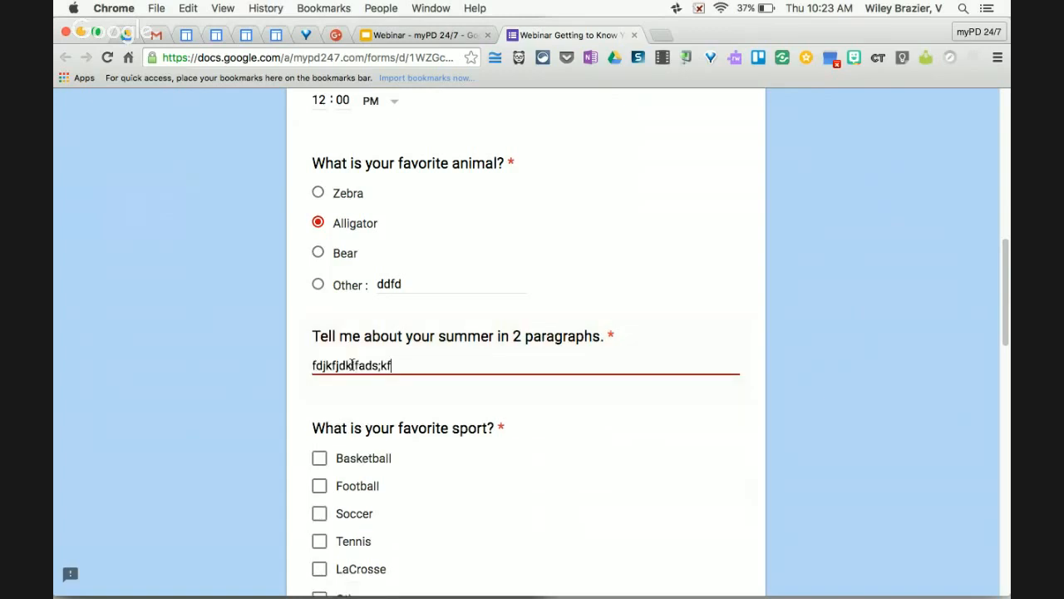
{"action": "type", "text": "jkd;fjwaeiofjdsko;fklsfjksdla;fjdkfjdsklfjdkl;fjdklsfdlk"}
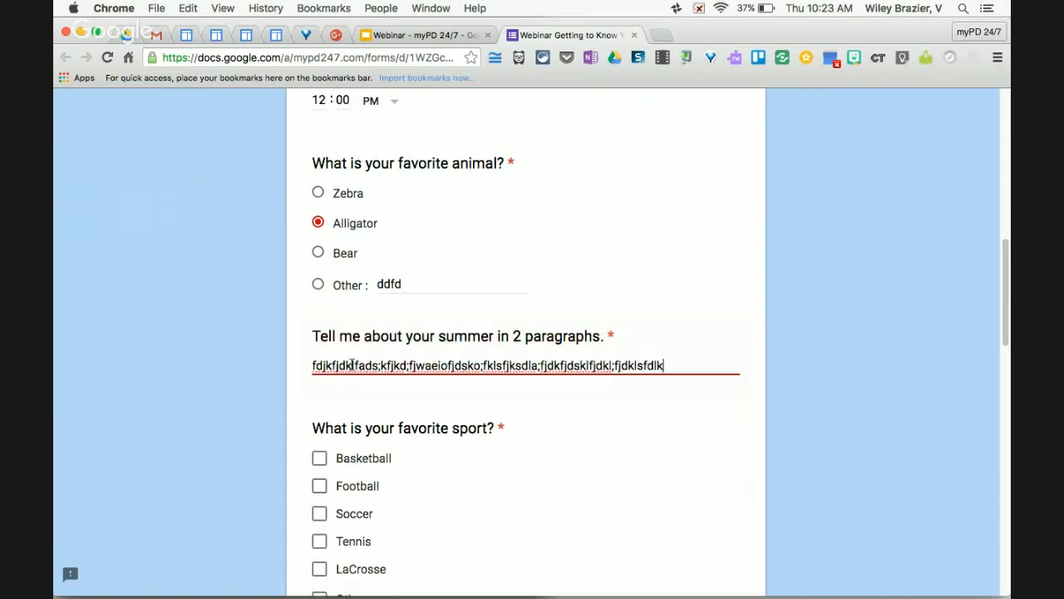
{"action": "type", "text": ";fjkldsfjaksdfjdklfjaskl;fjkdl;fjklsa;fkdfjlafkl"}
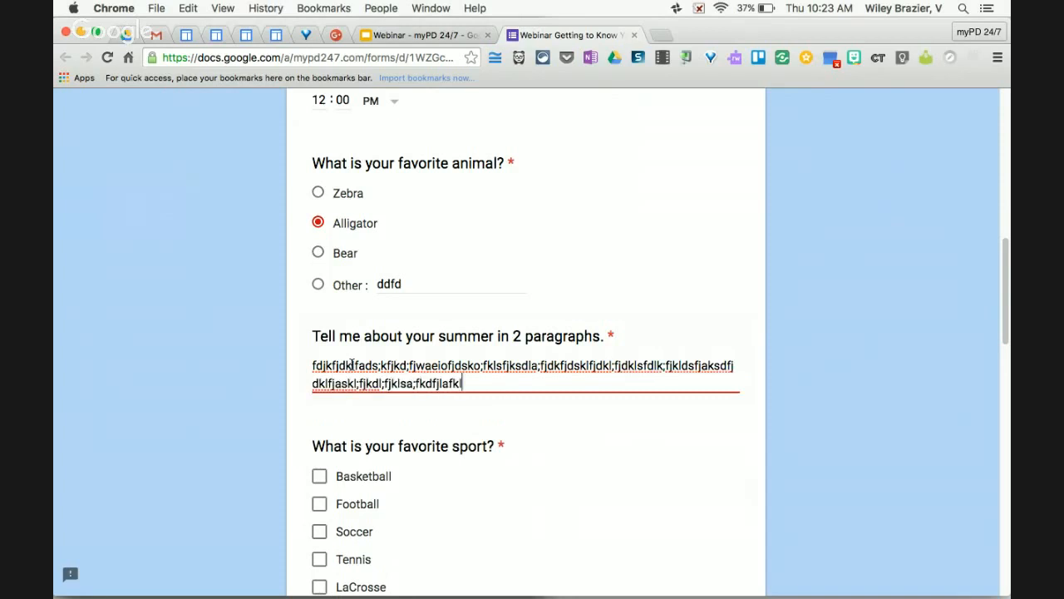
{"action": "type", "text": "dfjas;dfjkdfjkdfj;dksf;ka;fklsadfk;lsdafjk;saf"}
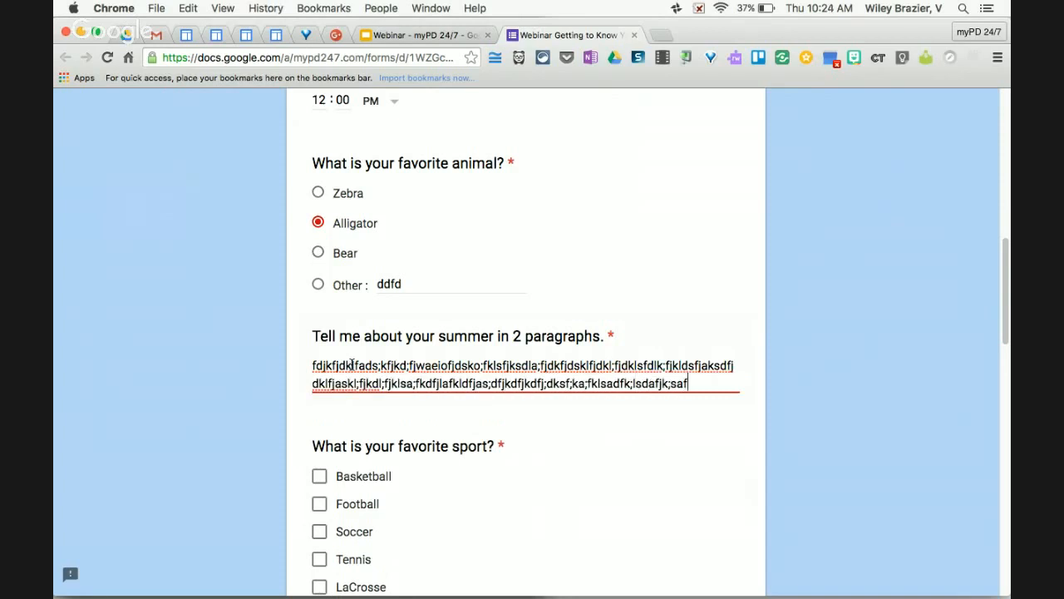
{"action": "scroll", "coordinate": [351, 363], "scroll_direction": "up", "scroll_amount": 1}
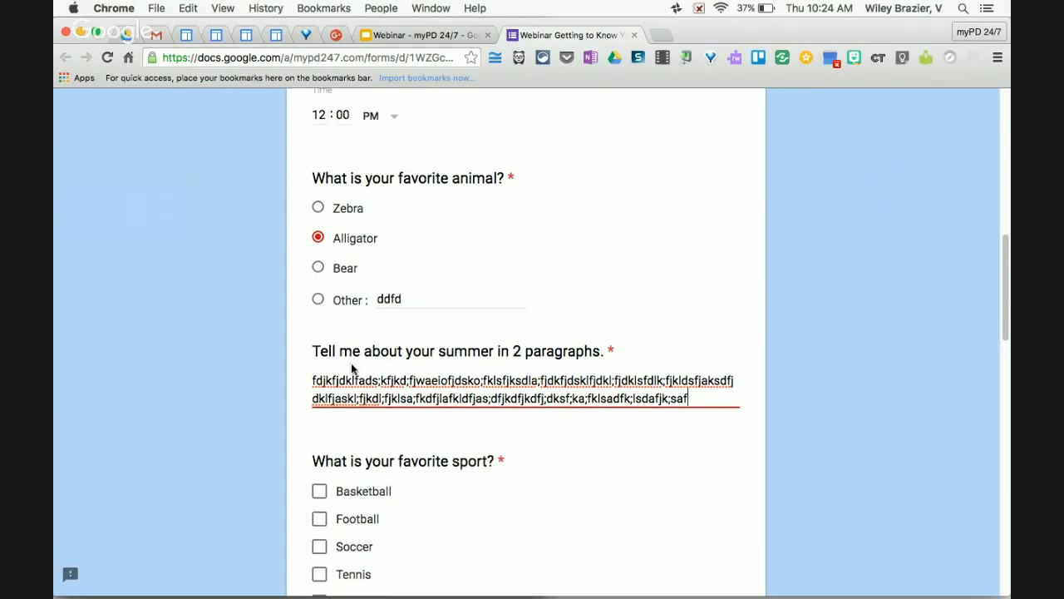
For favorite sport, check Basketball, Football, Soccer, Tennis, LaCrosse and Other, entering "Swimming" as the other sport.
{"action": "scroll", "coordinate": [351, 370], "scroll_direction": "down", "scroll_amount": 5}
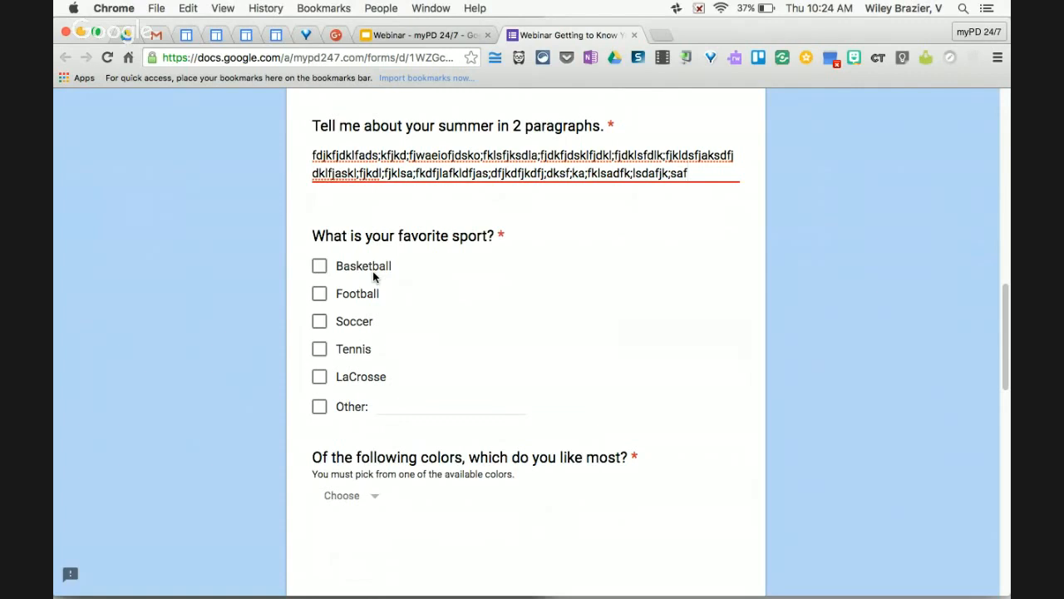
{"action": "left_click", "coordinate": [322, 266]}
{"action": "left_click", "coordinate": [320, 293]}
{"action": "left_click", "coordinate": [320, 326]}
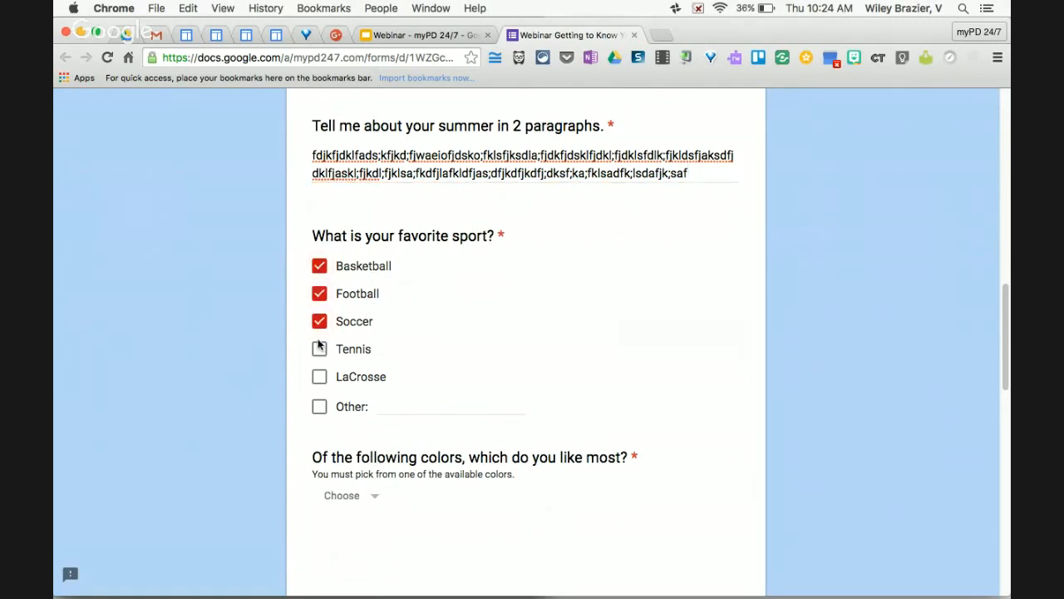
{"action": "left_click", "coordinate": [320, 351]}
{"action": "left_click", "coordinate": [321, 380]}
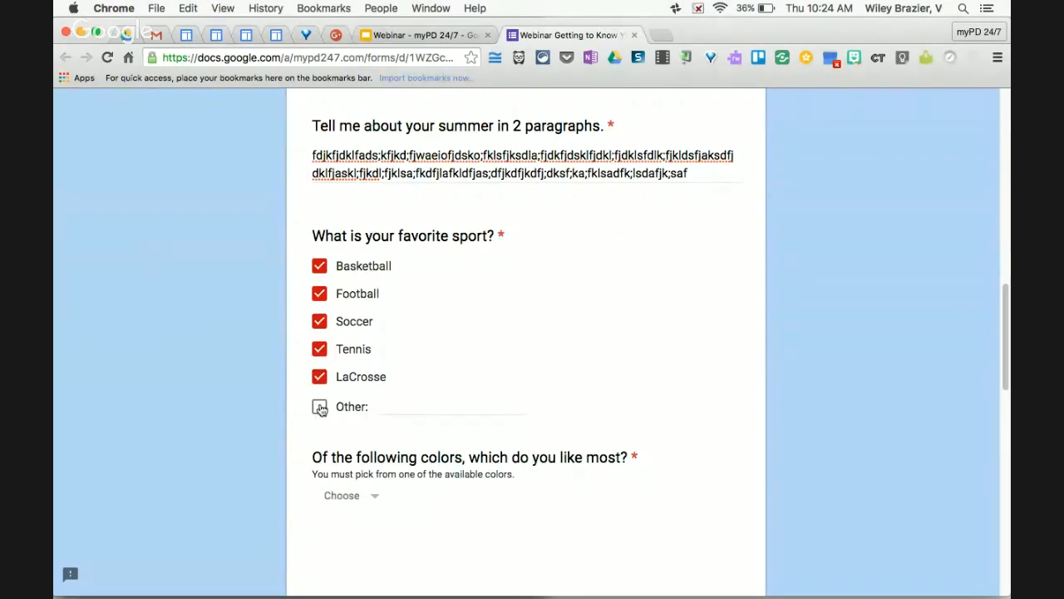
{"action": "left_click", "coordinate": [320, 407]}
{"action": "type", "text": "S"}
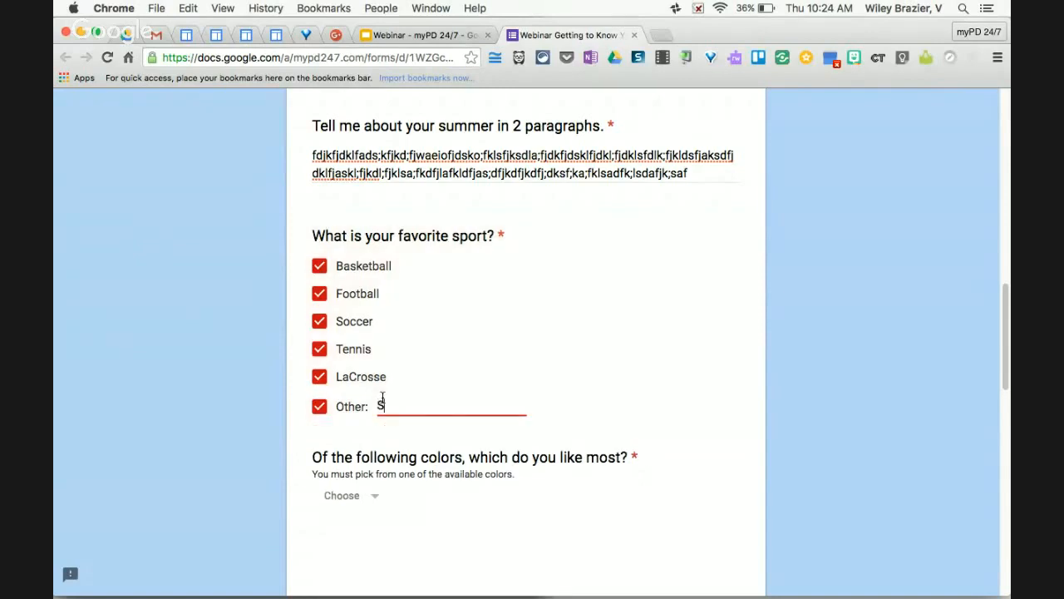
{"action": "type", "text": "wimming"}
Choose Red as the most liked color.
{"action": "scroll", "coordinate": [381, 397], "scroll_direction": "down", "scroll_amount": 5}
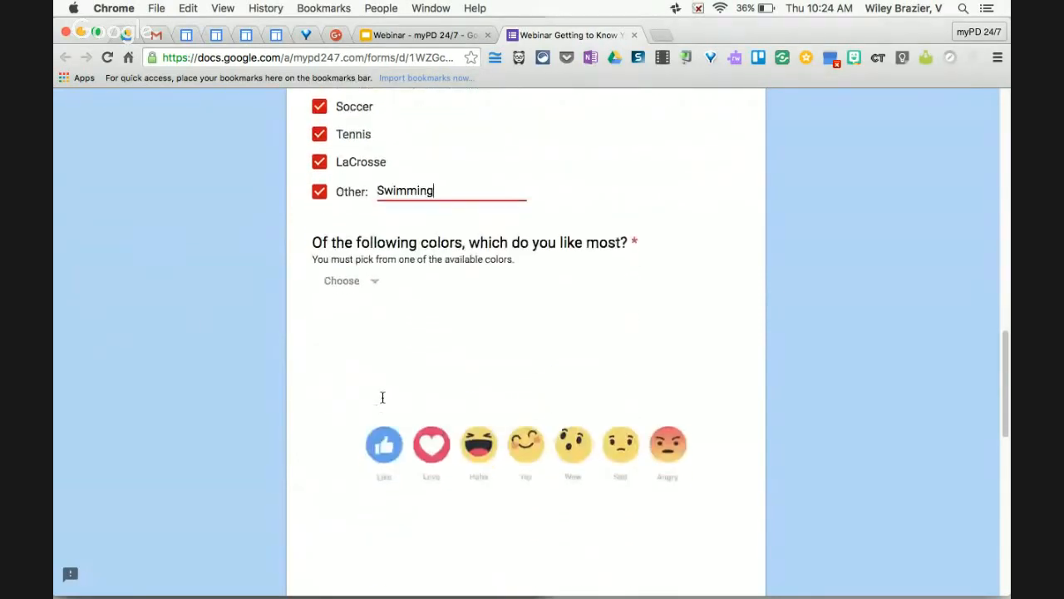
{"action": "left_click", "coordinate": [375, 286]}
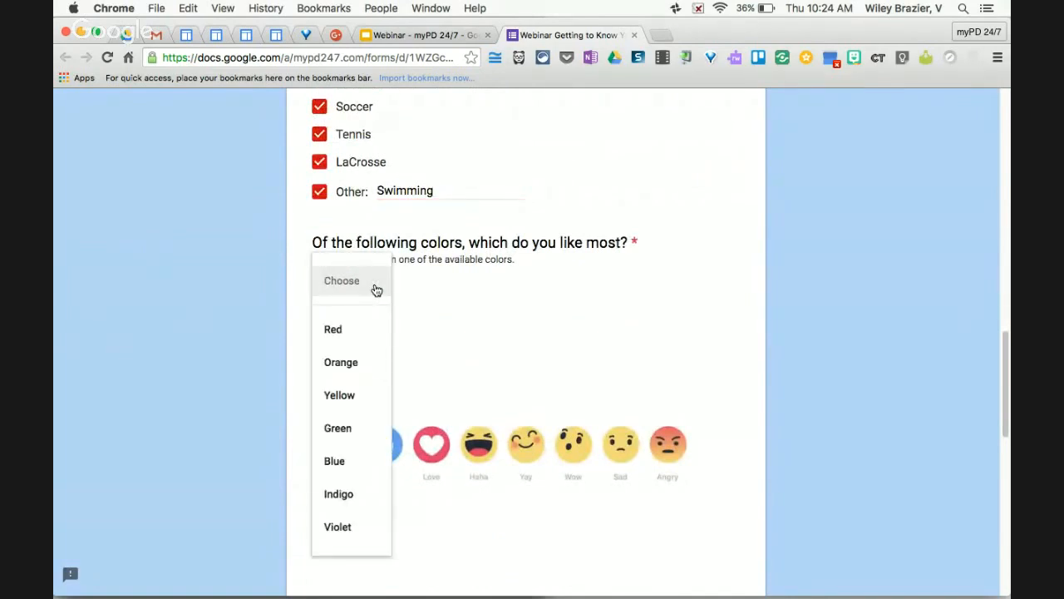
{"action": "left_click", "coordinate": [339, 336]}
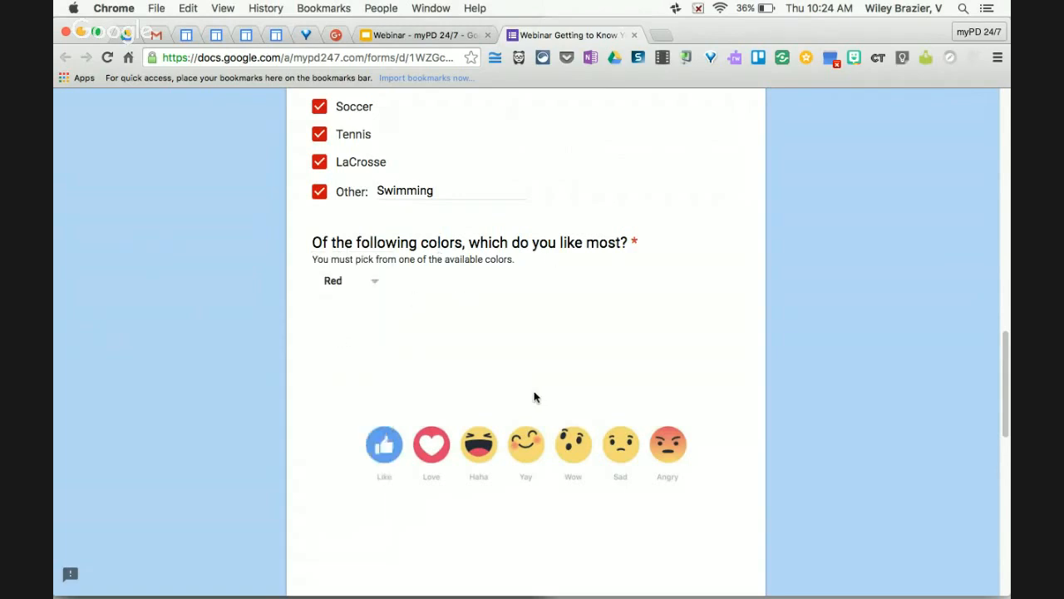
Rate the summer 5 on the scale of 1 to 5.
{"action": "scroll", "coordinate": [429, 401], "scroll_direction": "down", "scroll_amount": 5}
{"action": "scroll", "coordinate": [429, 401], "scroll_direction": "down", "scroll_amount": 2}
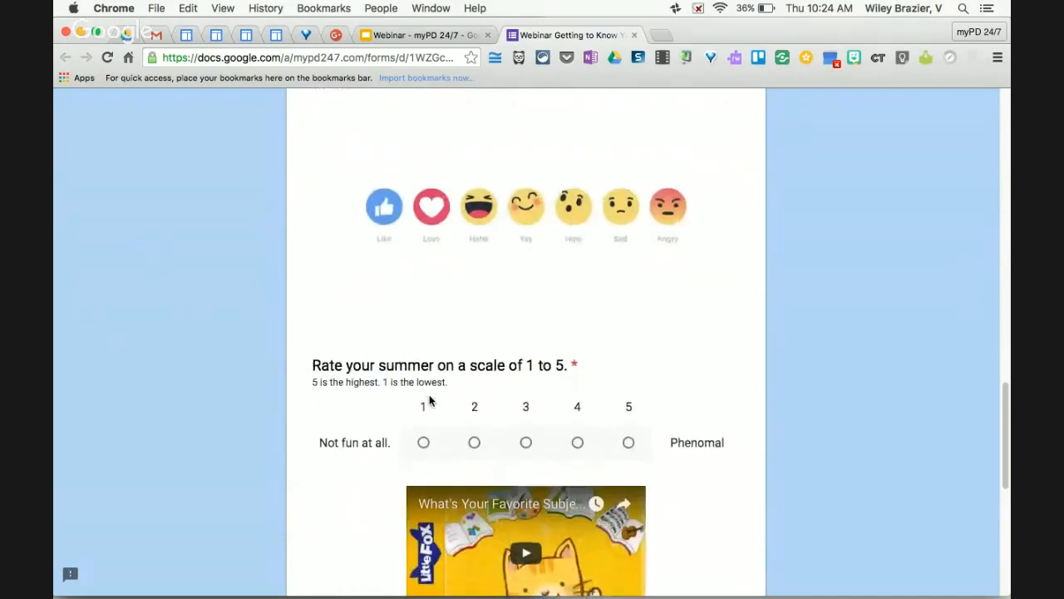
{"action": "scroll", "coordinate": [430, 401], "scroll_direction": "up", "scroll_amount": 1}
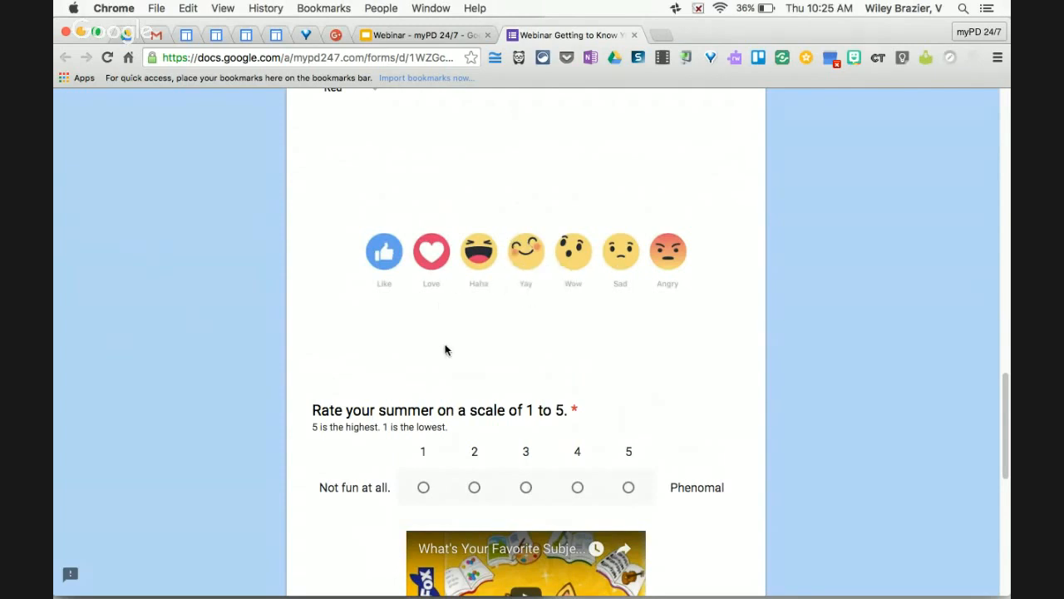
{"action": "scroll", "coordinate": [445, 350], "scroll_direction": "down", "scroll_amount": 1}
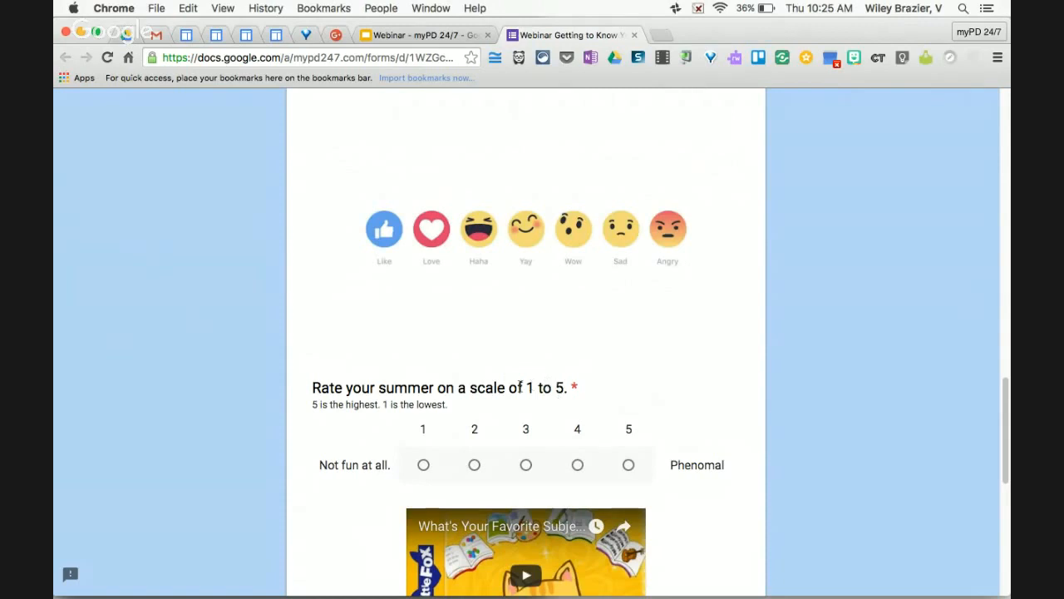
{"action": "left_click", "coordinate": [628, 467]}
{"action": "scroll", "coordinate": [509, 301], "scroll_direction": "down", "scroll_amount": 1}
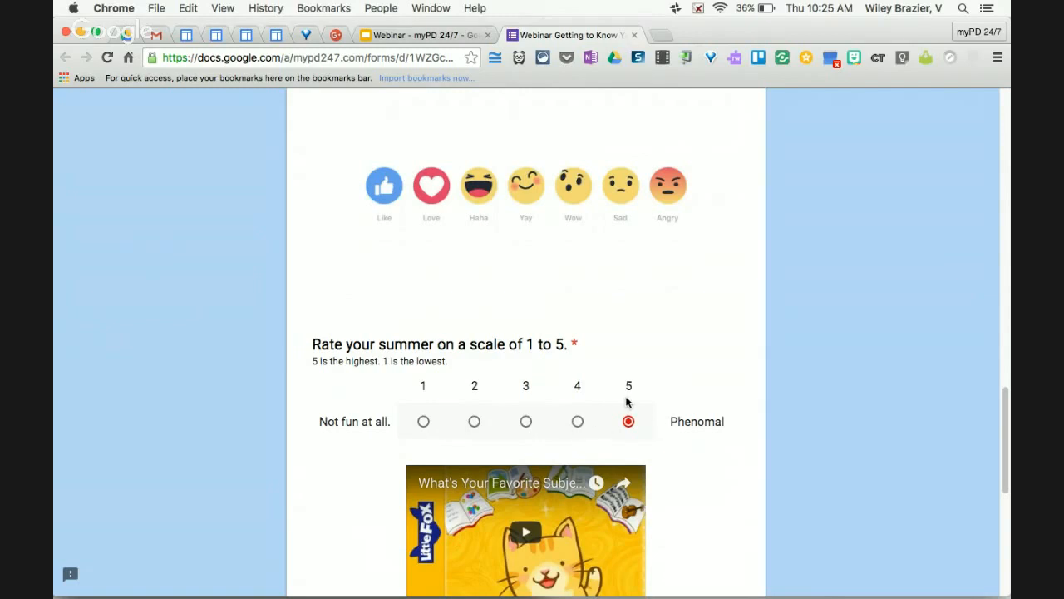
In the subject feelings grid, rate English and Science as It's Great!, Math as It's Good, and Social Studies as Neutral.
{"action": "scroll", "coordinate": [626, 402], "scroll_direction": "down", "scroll_amount": 5}
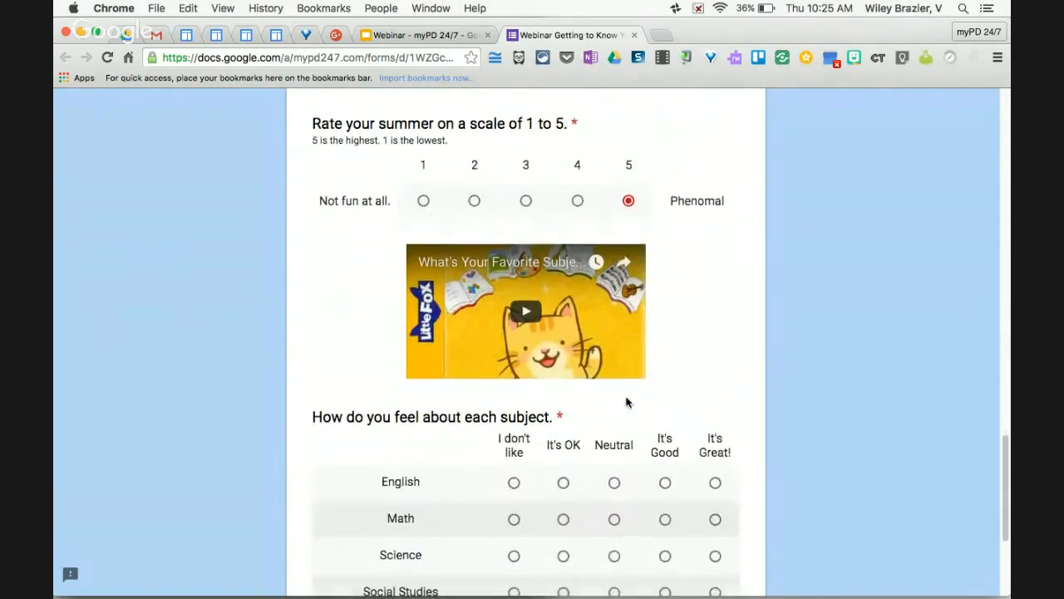
{"action": "scroll", "coordinate": [627, 402], "scroll_direction": "down", "scroll_amount": 2}
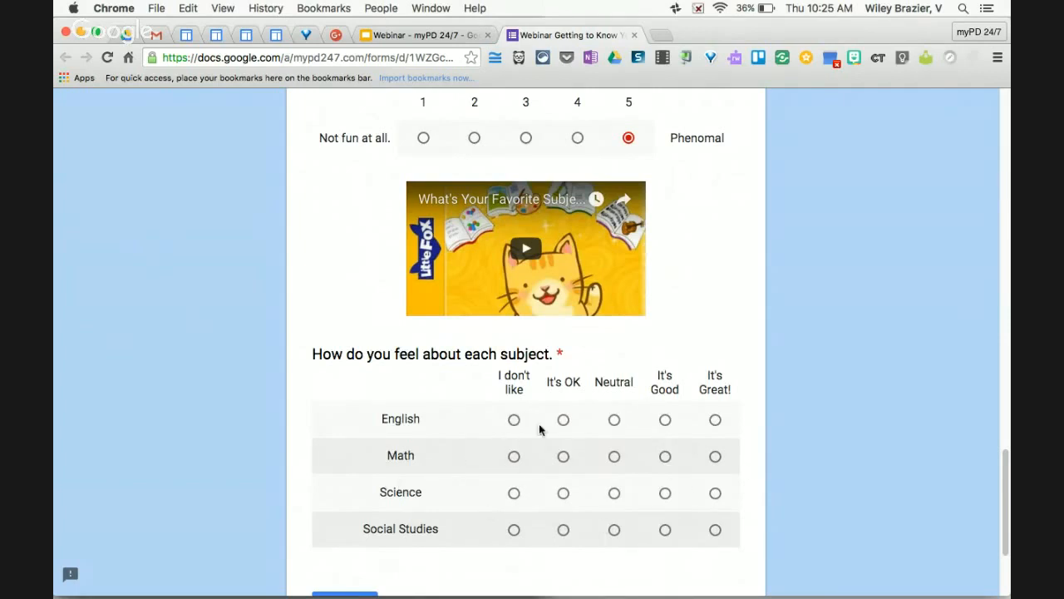
{"action": "left_click", "coordinate": [715, 420]}
{"action": "left_click", "coordinate": [666, 456]}
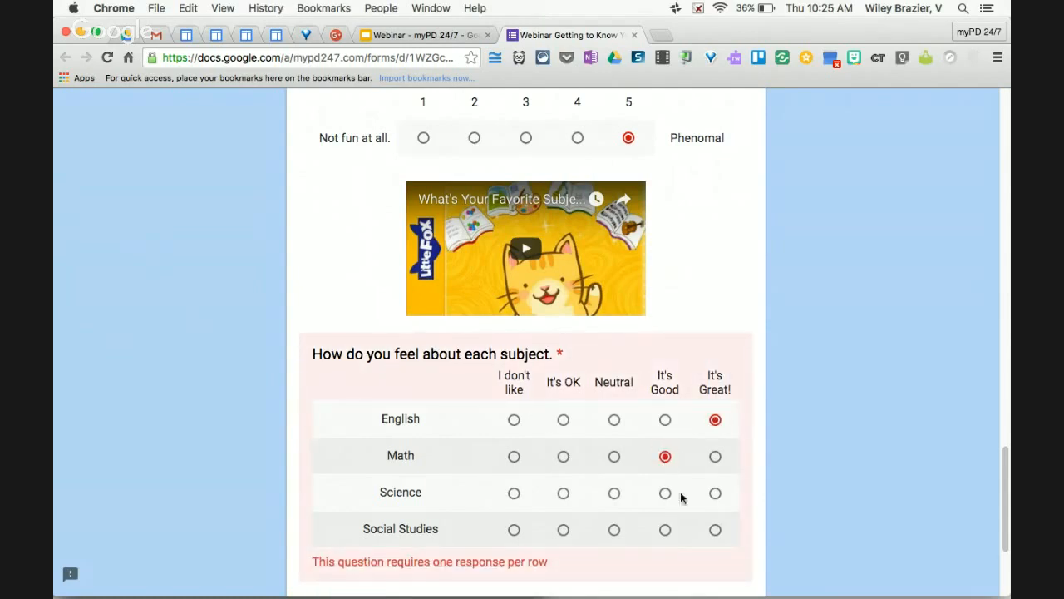
{"action": "left_click", "coordinate": [715, 494]}
{"action": "left_click", "coordinate": [614, 529]}
{"action": "scroll", "coordinate": [613, 531], "scroll_direction": "down", "scroll_amount": 2}
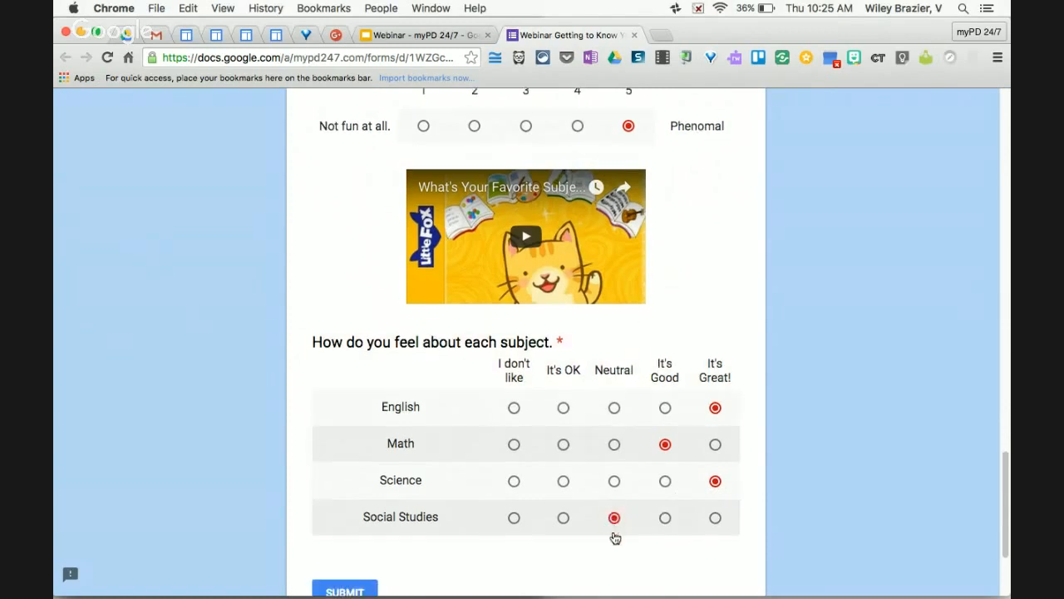
{"action": "left_click", "coordinate": [563, 497]}
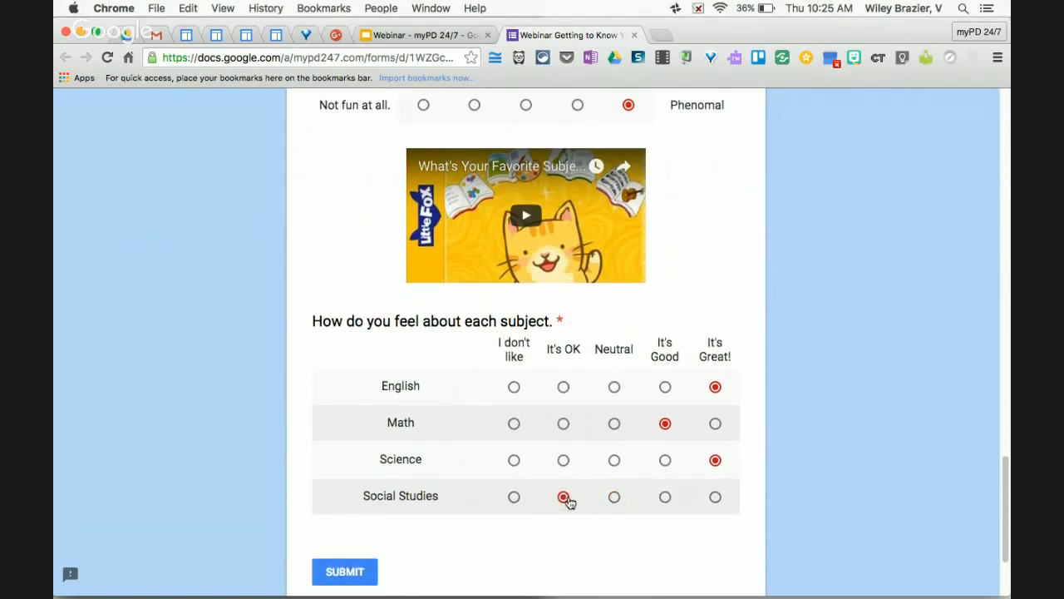
{"action": "left_click", "coordinate": [615, 498]}
Play the embedded "What's Your Favorite Subject" video, try its full-screen mode, and pause it.
{"action": "scroll", "coordinate": [617, 505], "scroll_direction": "up", "scroll_amount": 1}
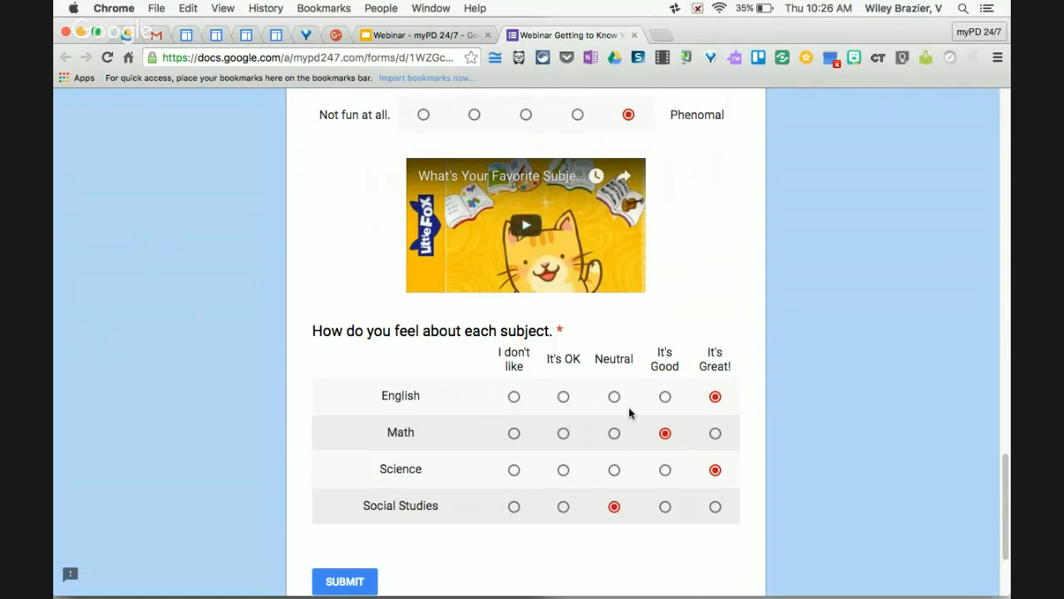
{"action": "left_click", "coordinate": [526, 232]}
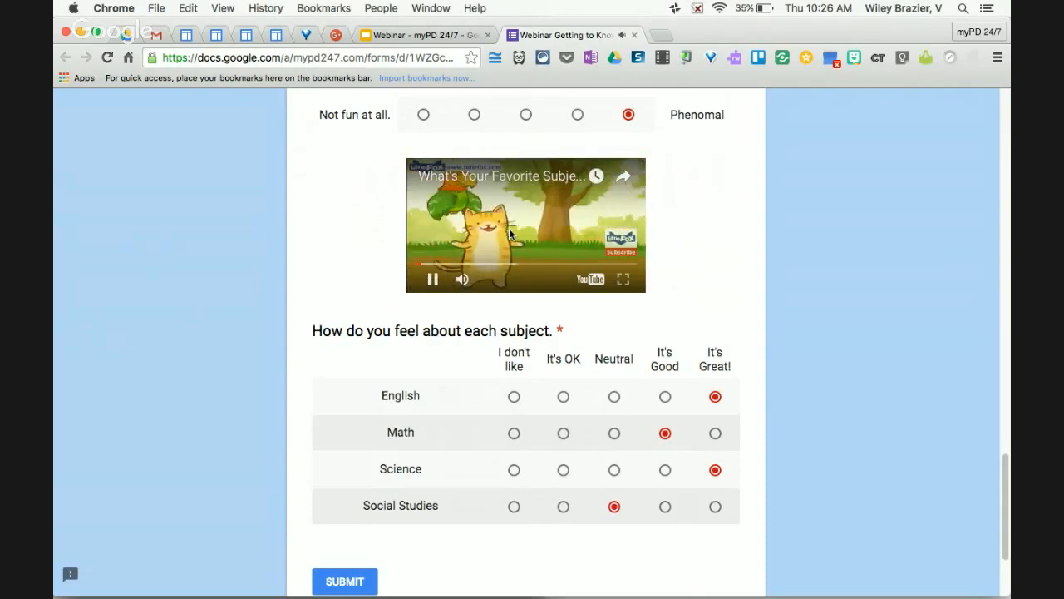
{"action": "left_click", "coordinate": [433, 280]}
{"action": "left_click", "coordinate": [432, 282]}
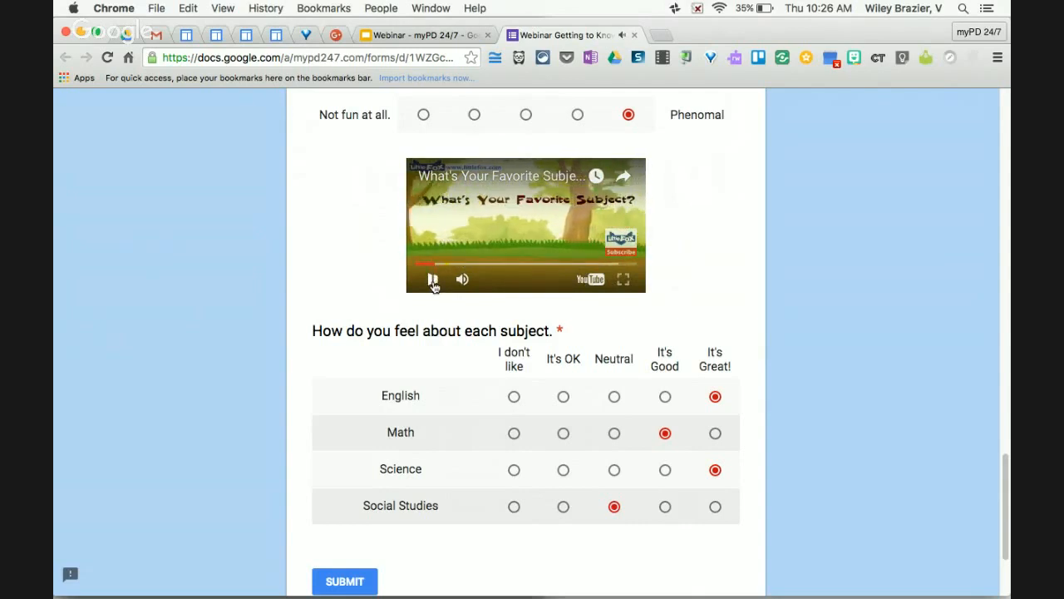
{"action": "left_click", "coordinate": [622, 278]}
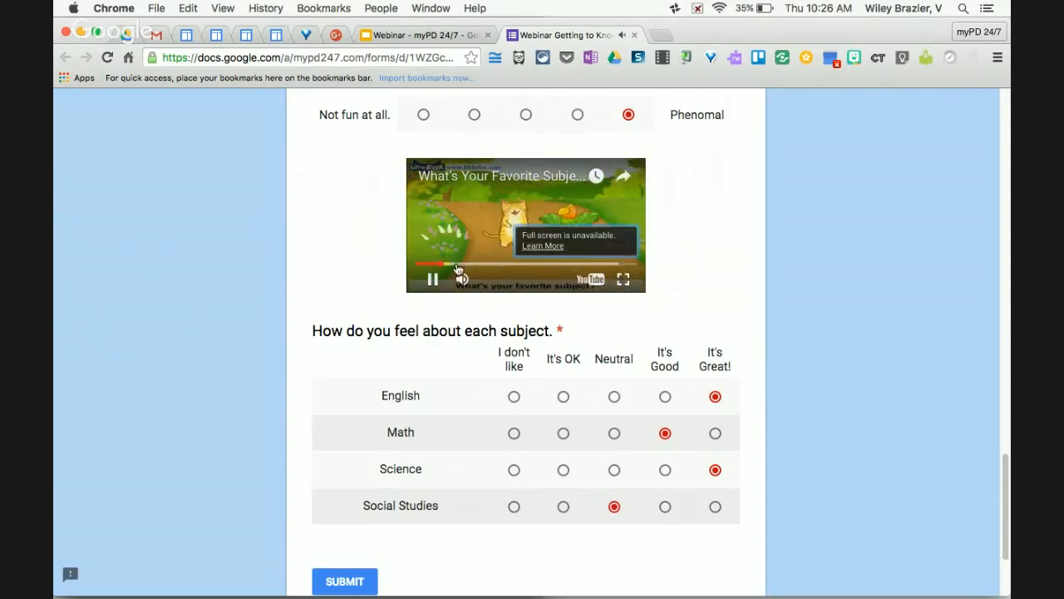
{"action": "left_click", "coordinate": [432, 281]}
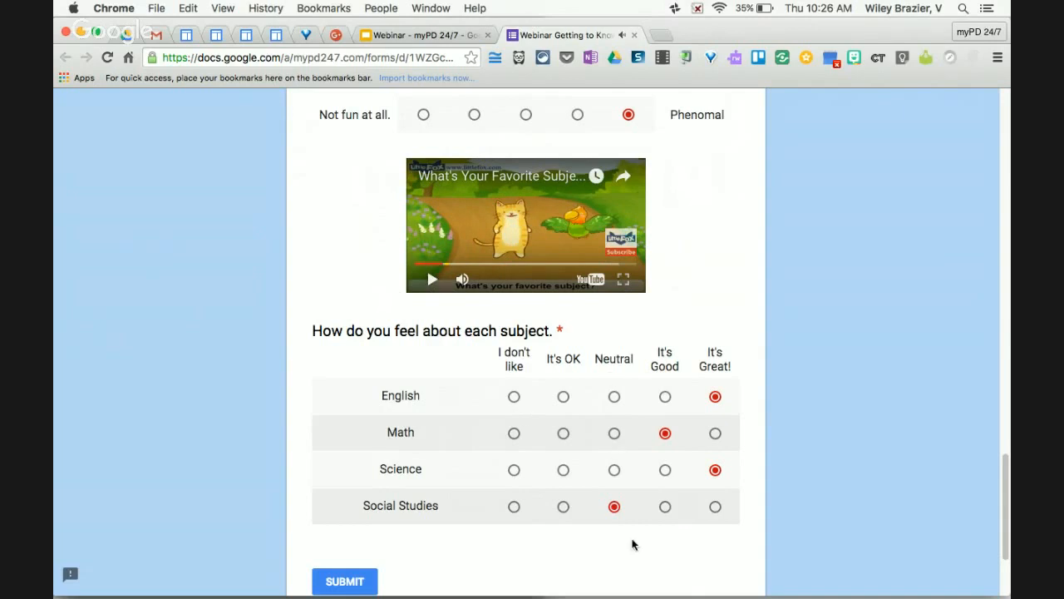
Submit the completed Webinar Getting to Know You form.
{"action": "scroll", "coordinate": [638, 510], "scroll_direction": "down", "scroll_amount": 2}
{"action": "scroll", "coordinate": [638, 511], "scroll_direction": "down", "scroll_amount": 2}
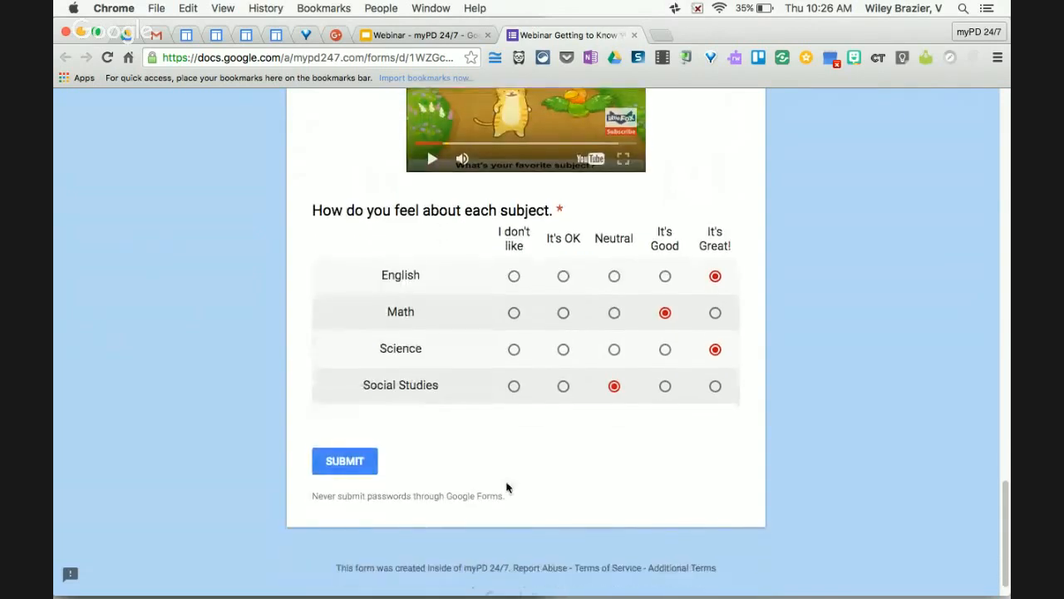
{"action": "left_click", "coordinate": [339, 468]}
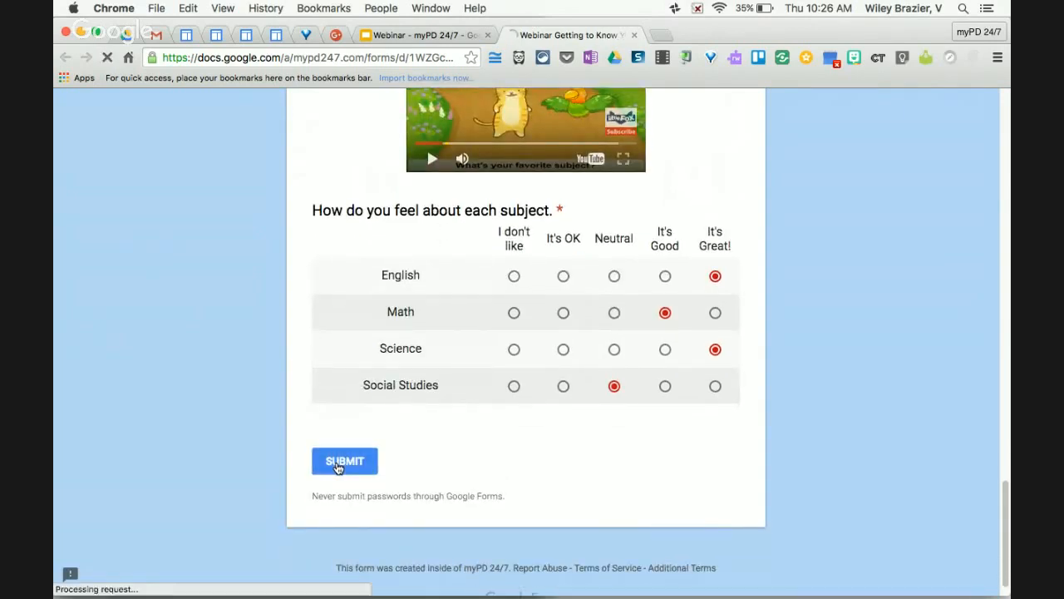
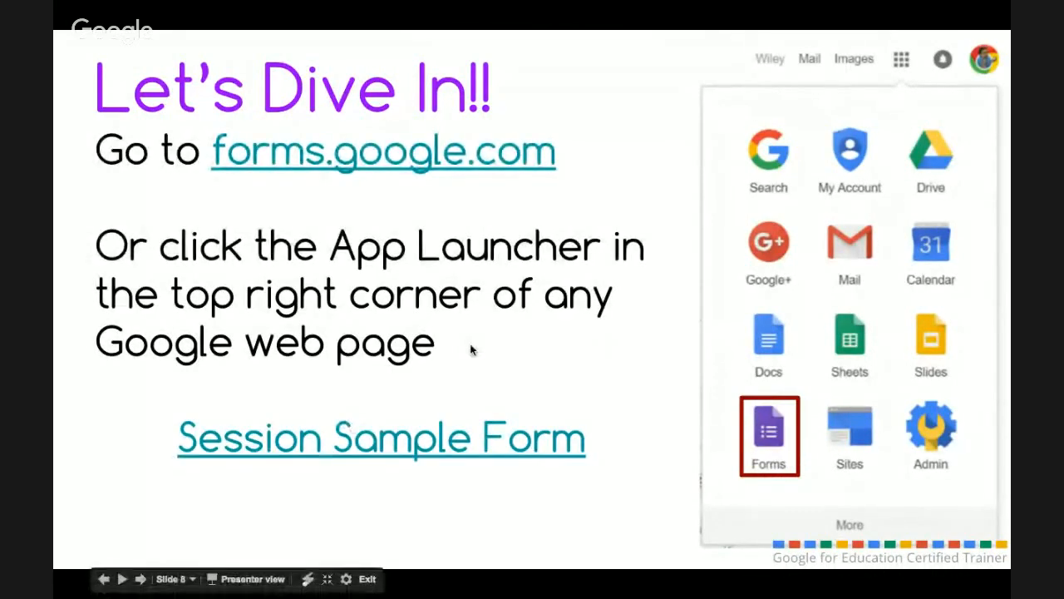
Open the Session Sample Form from the slide and return to the presentation's "Let's Dive In!!" slide.
{"action": "left_click", "coordinate": [495, 440]}
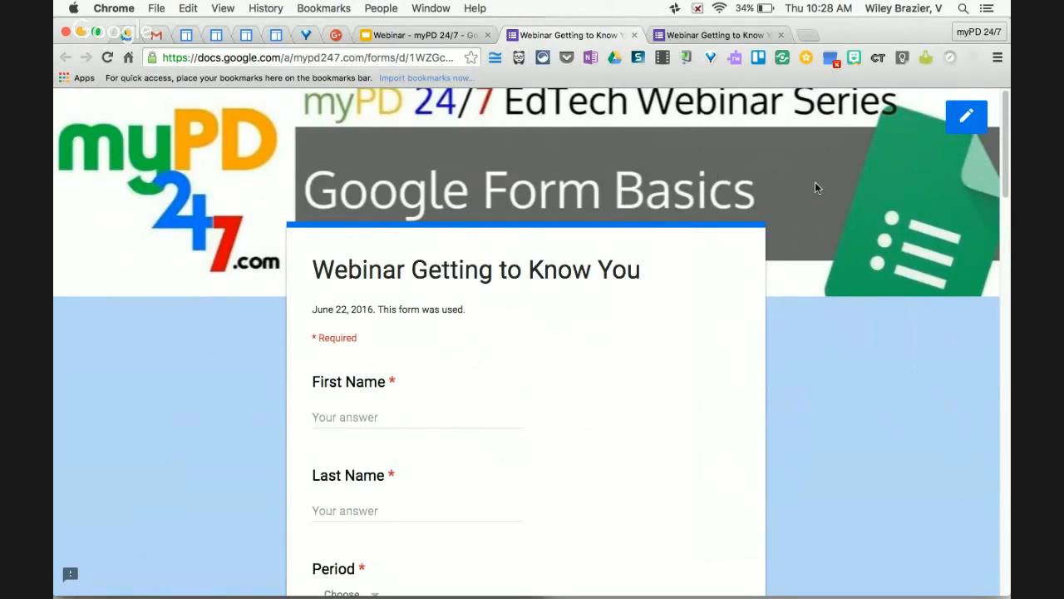
{"action": "left_click", "coordinate": [429, 38]}
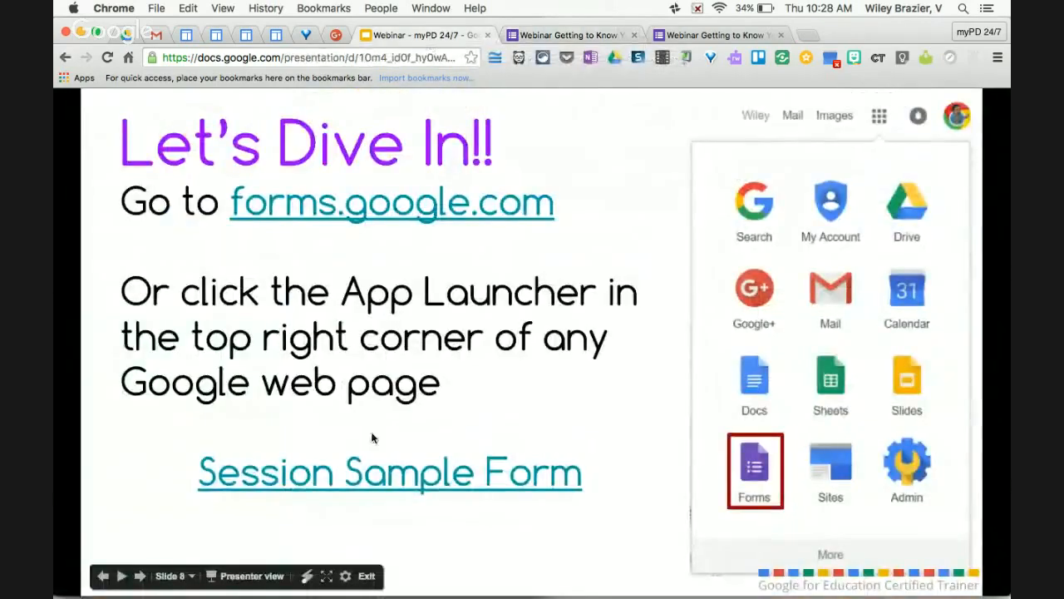
{"action": "left_click", "coordinate": [605, 405]}
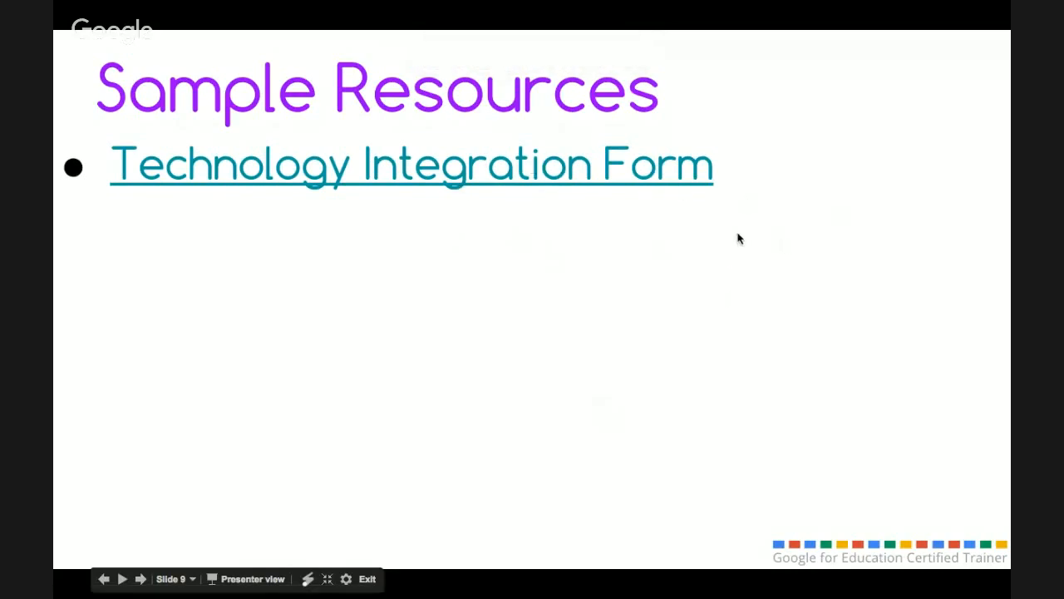
{"action": "key", "text": "Left"}
{"action": "key", "text": "Left"}
{"action": "key", "text": "Left"}
{"action": "key", "text": "Left"}
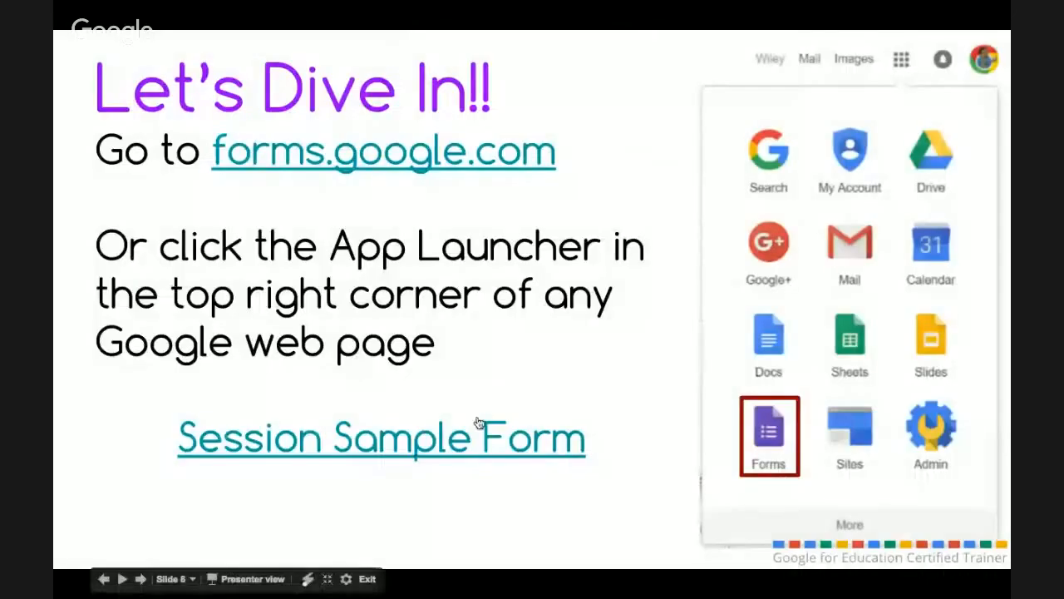
Open the Session Sample Form from the slide and close the duplicate form tabs, keeping one.
{"action": "left_click", "coordinate": [479, 425]}
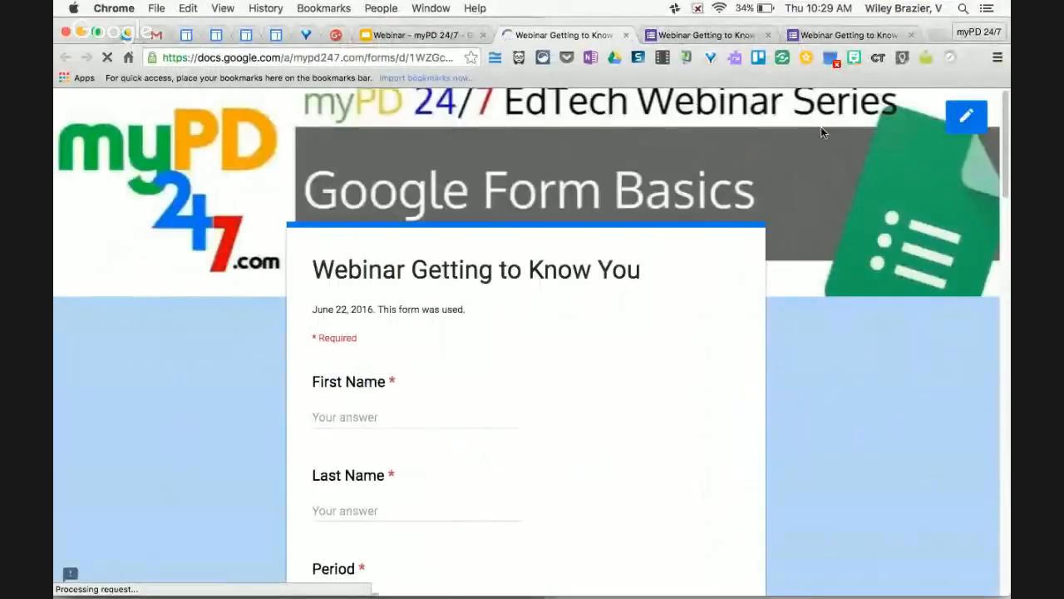
{"action": "left_click", "coordinate": [768, 35]}
{"action": "left_click", "coordinate": [769, 35]}
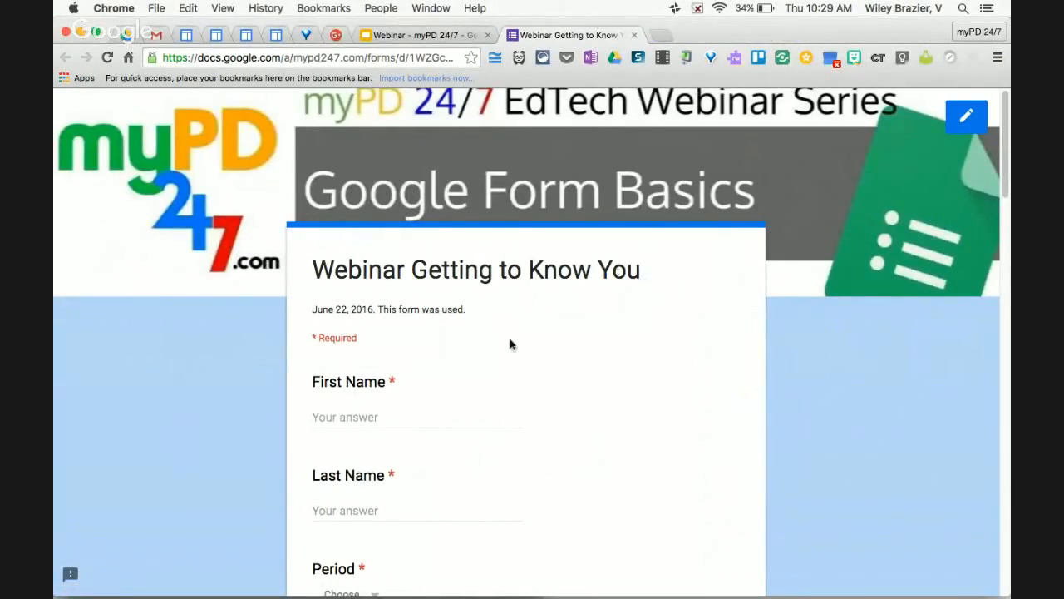
Open the Webinar Getting to Know You form in its editor.
{"action": "scroll", "coordinate": [611, 325], "scroll_direction": "down", "scroll_amount": 1}
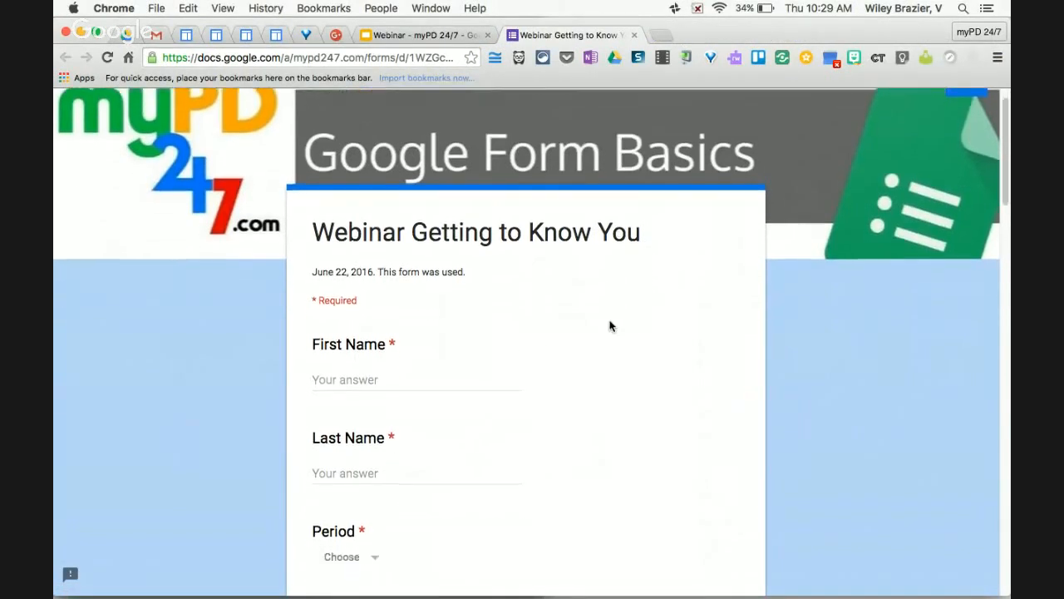
{"action": "scroll", "coordinate": [704, 164], "scroll_direction": "up", "scroll_amount": 1}
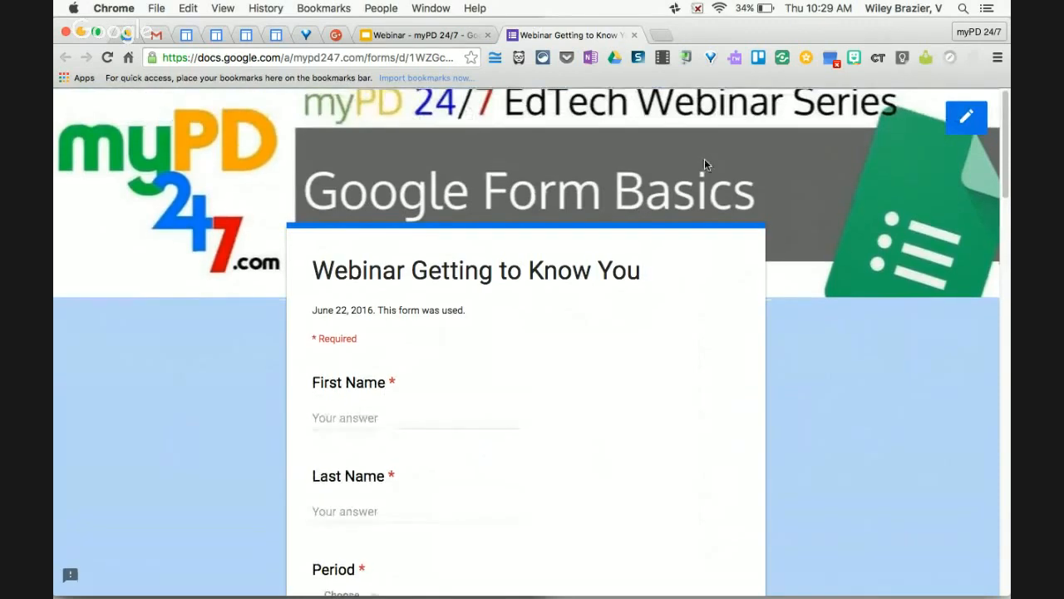
{"action": "left_click", "coordinate": [970, 121]}
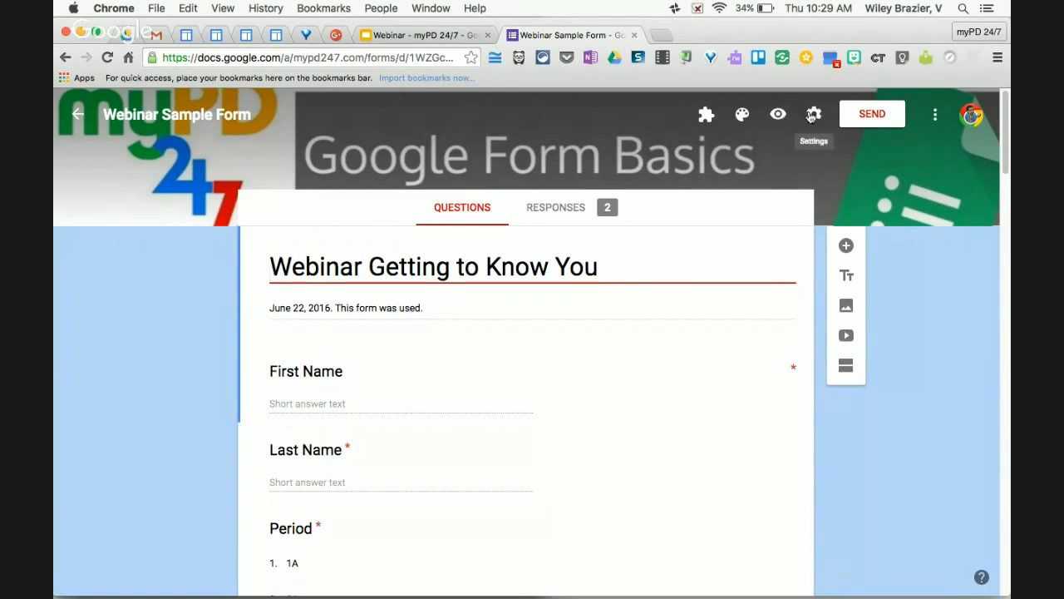
Enter forms.google.com as the address in a new tab, and bring up Chrome's Apps page there.
{"action": "left_click", "coordinate": [662, 36]}
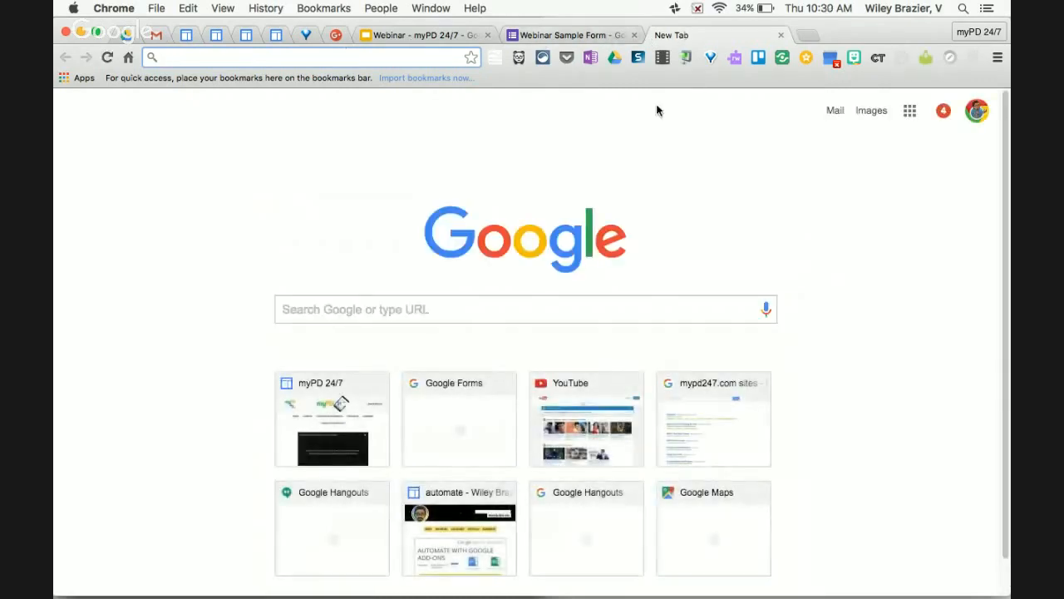
{"action": "left_click", "coordinate": [292, 58]}
{"action": "type", "text": "dri"}
{"action": "key", "text": "BackSpace"}
{"action": "key", "text": "BackSpace"}
{"action": "key", "text": "BackSpace"}
{"action": "key", "text": "BackSpace"}
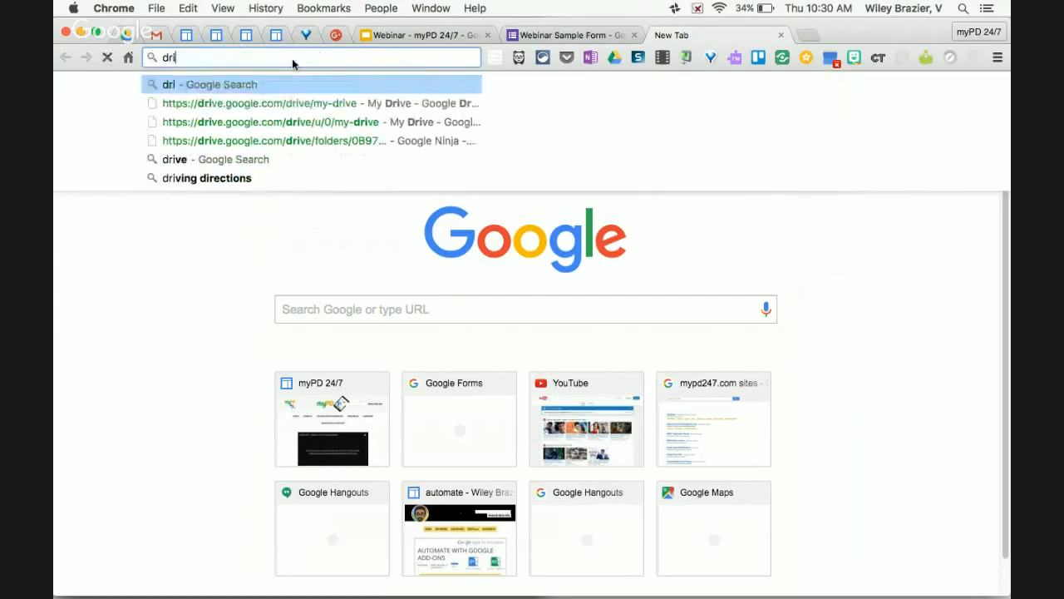
{"action": "type", "text": "forms.google.com"}
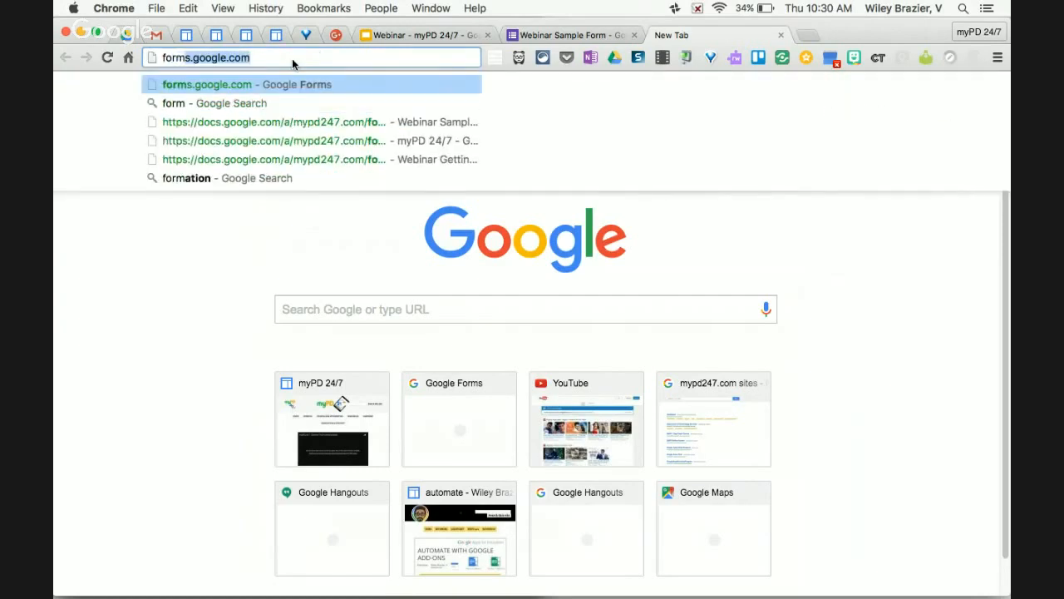
{"action": "key", "text": "Return"}
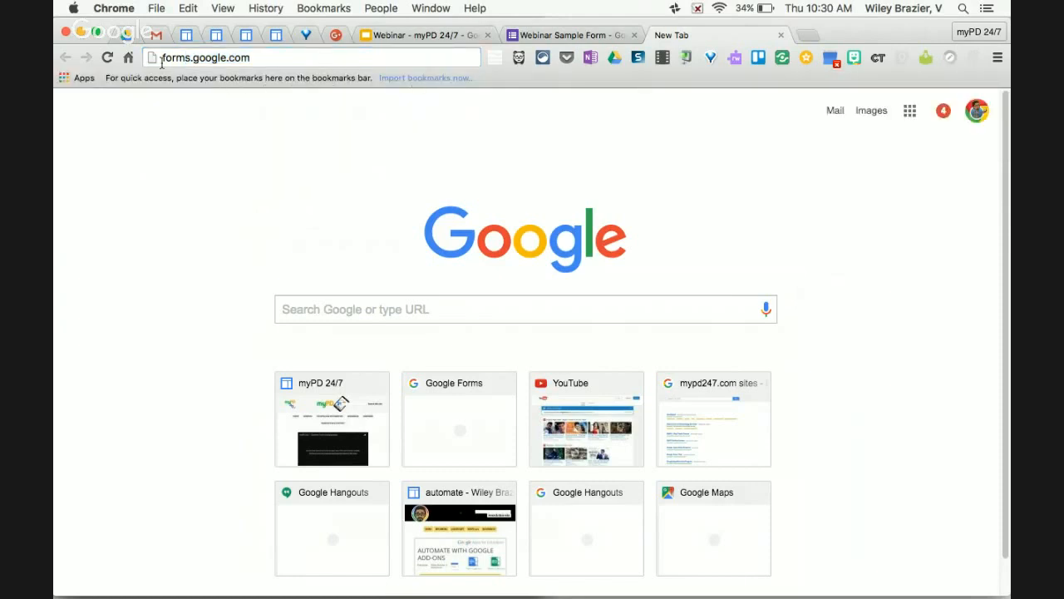
{"action": "left_click", "coordinate": [63, 78]}
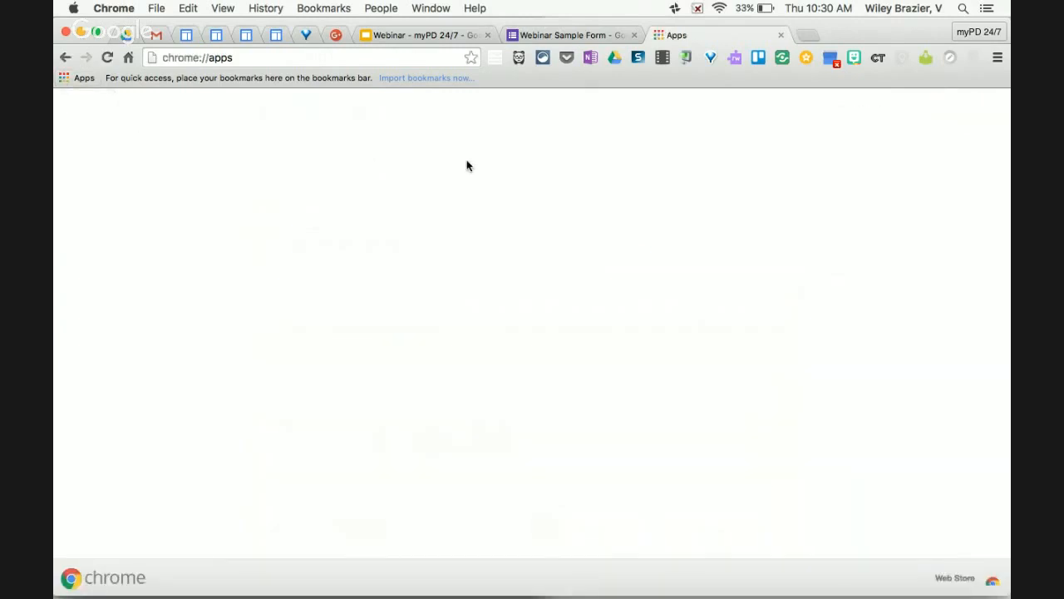
{"action": "left_click", "coordinate": [268, 60]}
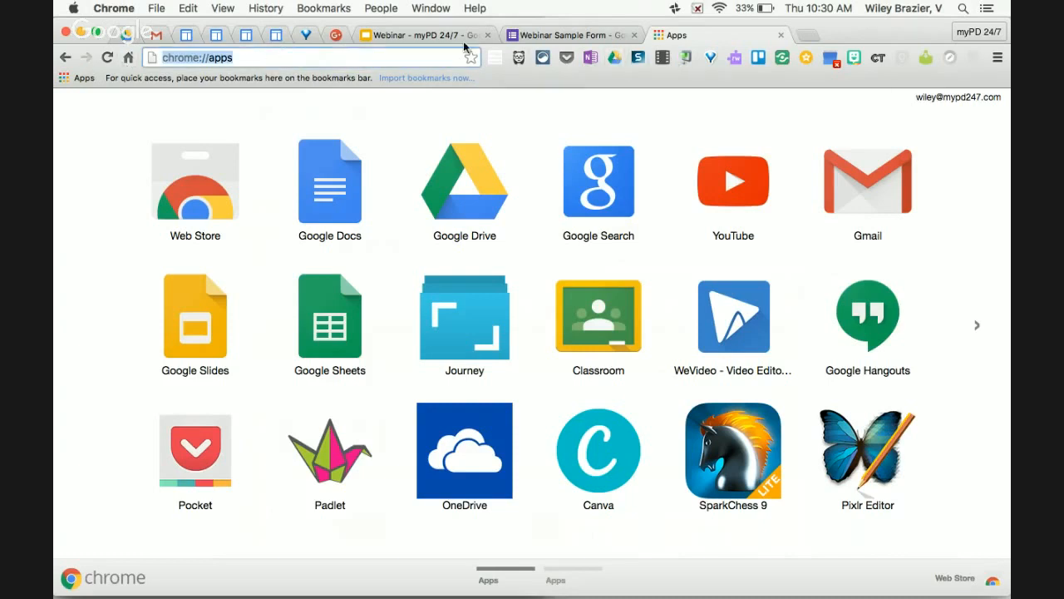
Open Google Forms from the Google app launcher in a new tab and close the Apps tab.
{"action": "left_click", "coordinate": [809, 36]}
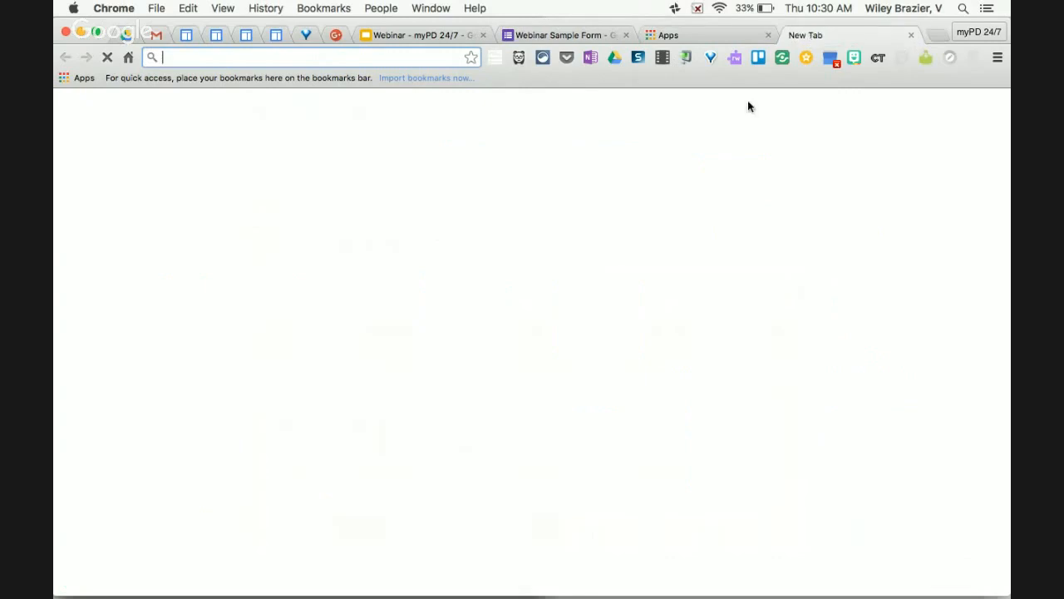
{"action": "left_click", "coordinate": [909, 112]}
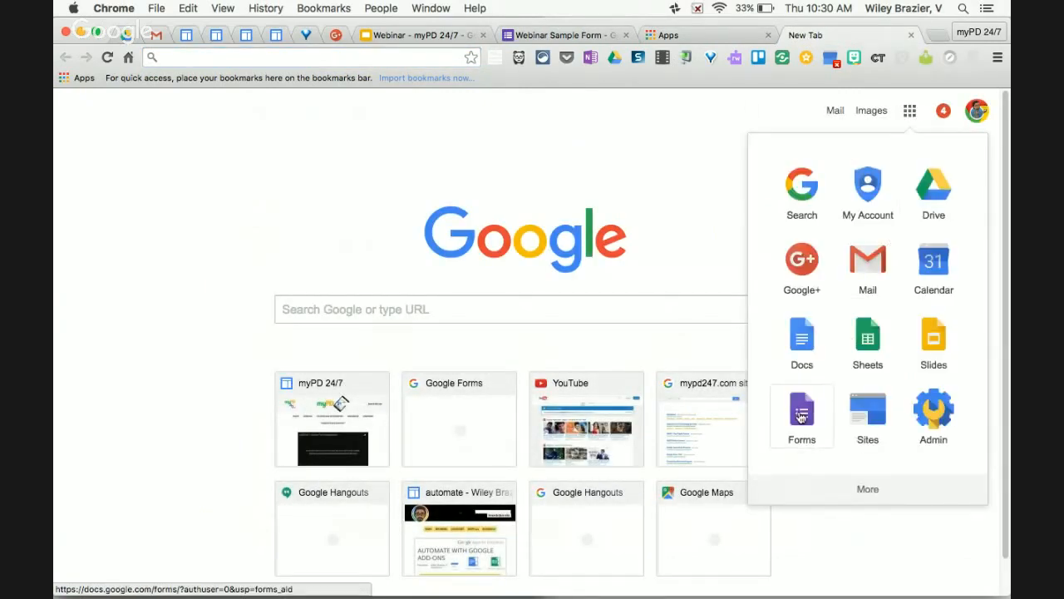
{"action": "left_click", "coordinate": [802, 418]}
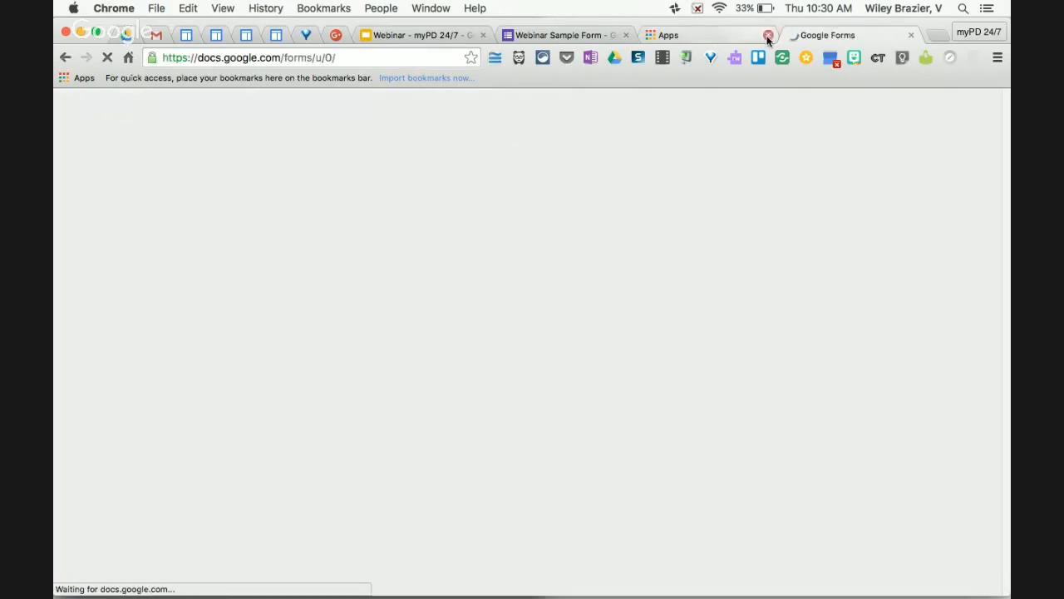
{"action": "left_click", "coordinate": [768, 36]}
Load forms.google.com in the current tab and create a new blank form.
{"action": "left_click", "coordinate": [340, 59]}
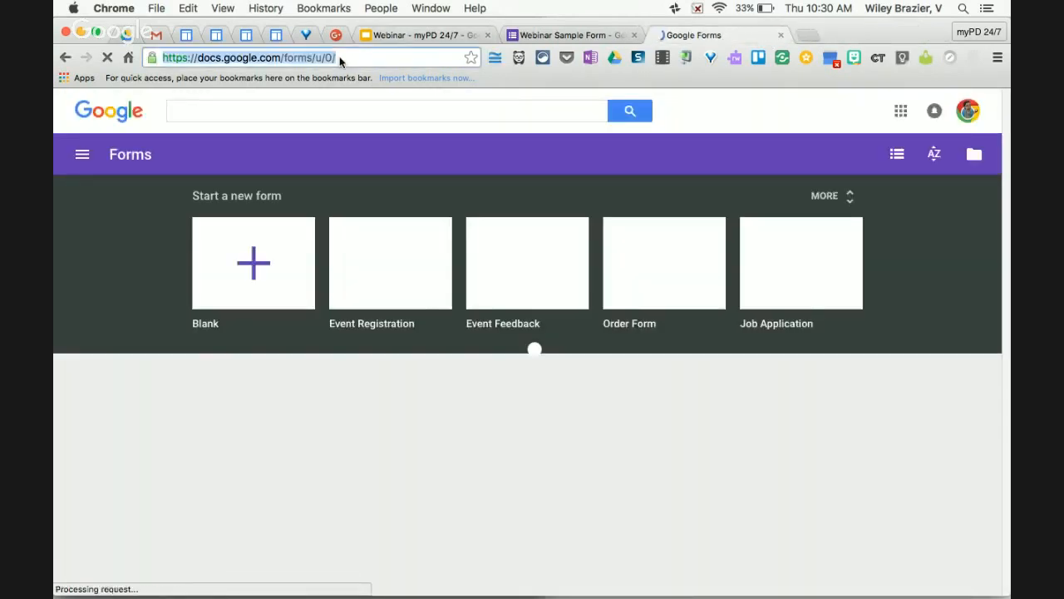
{"action": "type", "text": "forms.google.com"}
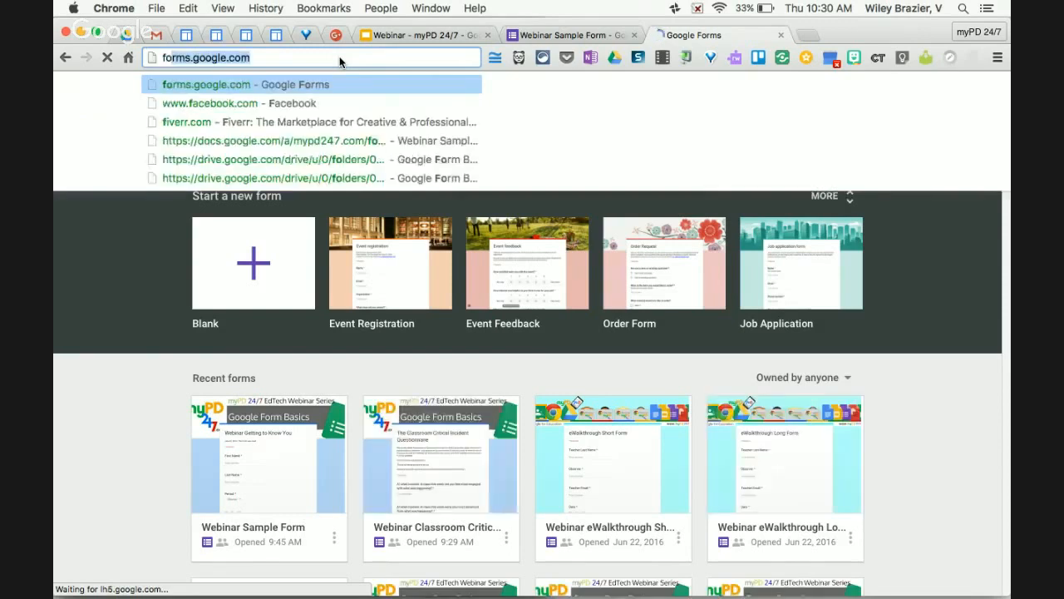
{"action": "key", "text": "Return"}
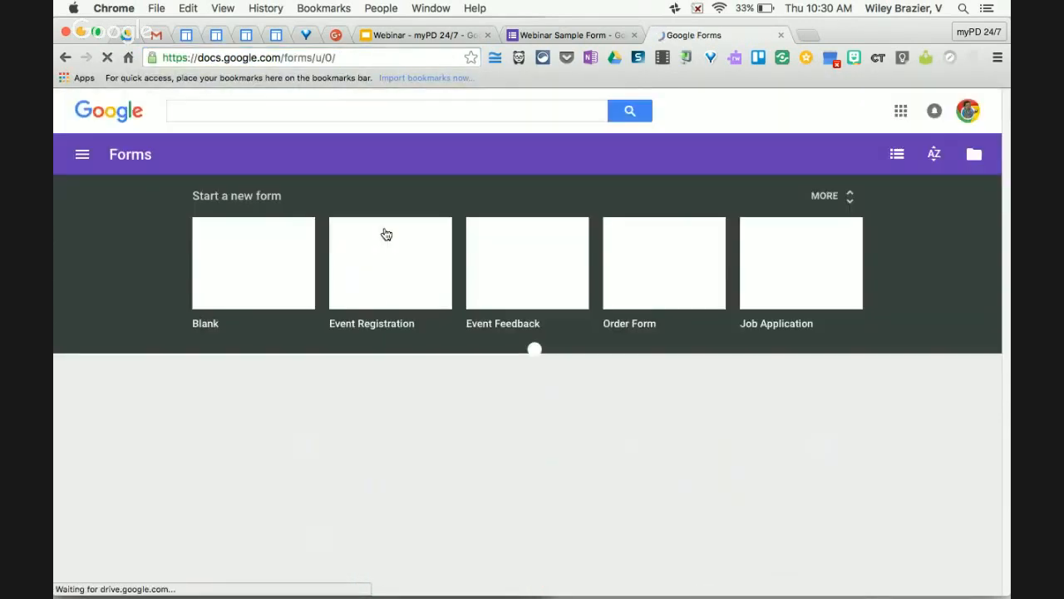
{"action": "left_click", "coordinate": [265, 266]}
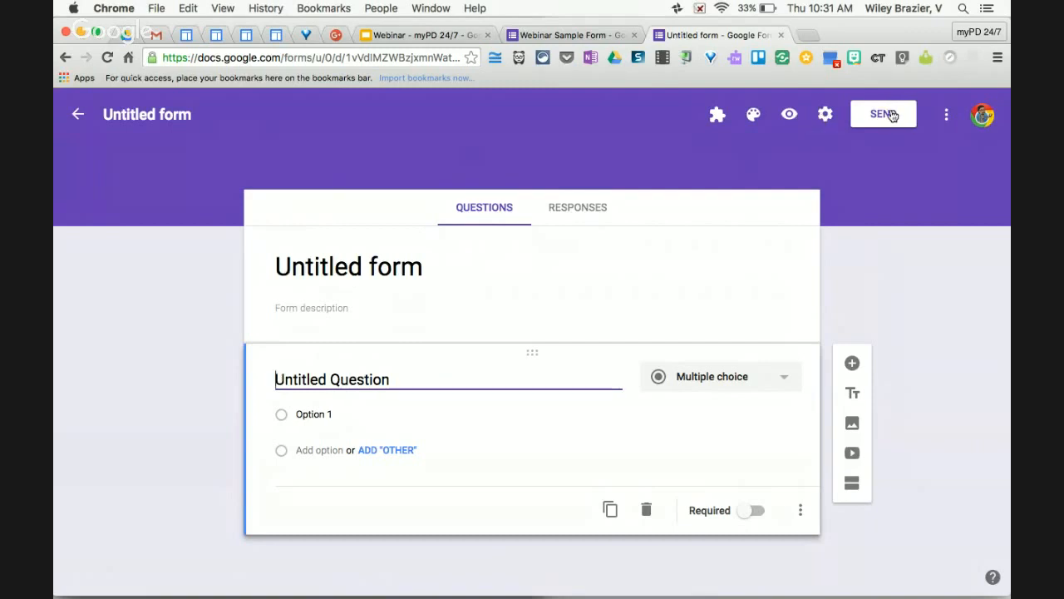
Title the new form "Webinar Sample".
{"action": "left_click", "coordinate": [947, 118]}
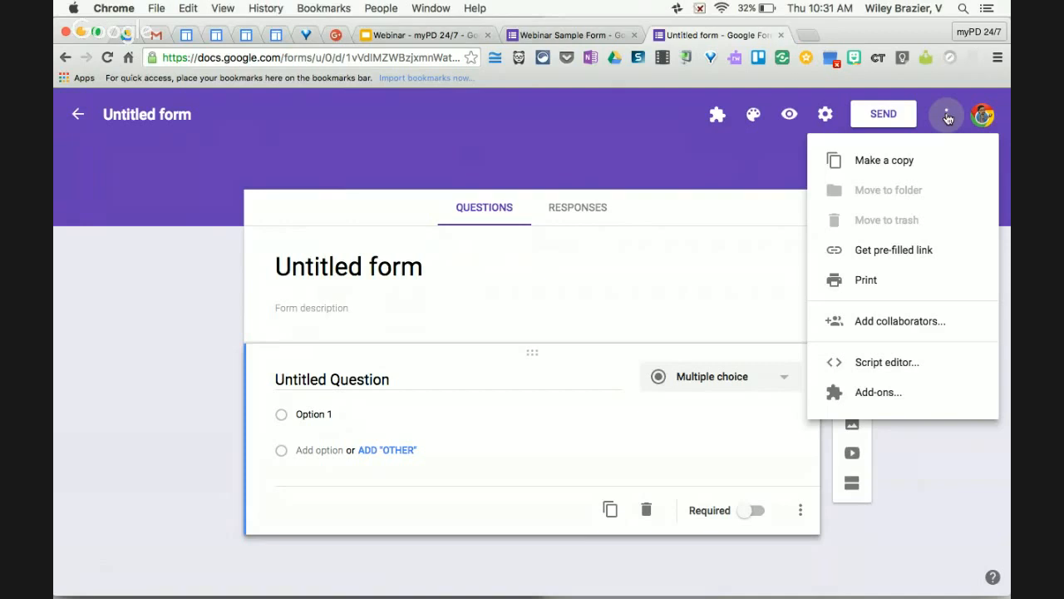
{"action": "left_click", "coordinate": [382, 266]}
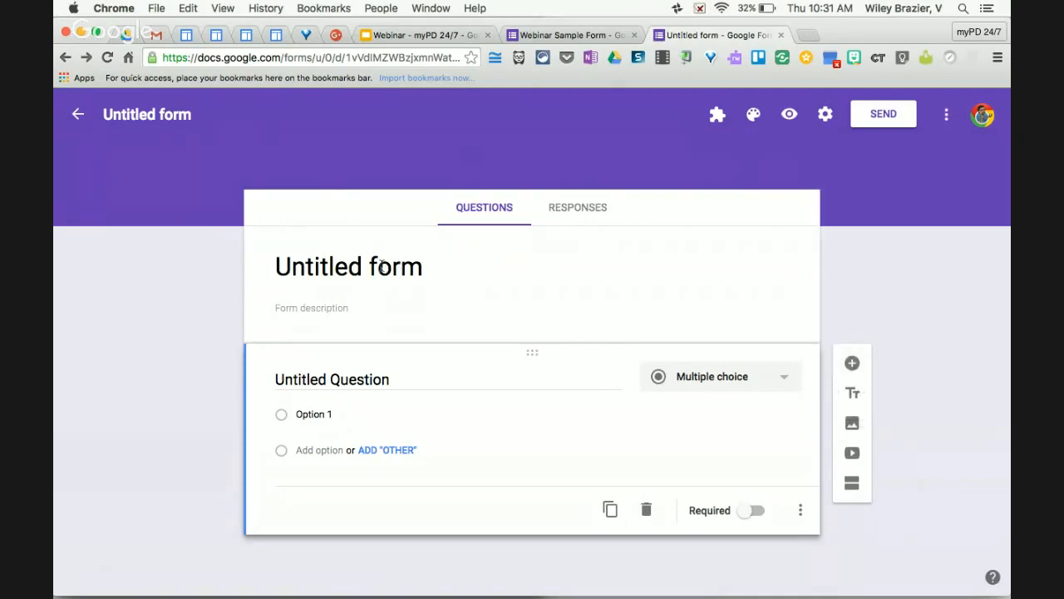
{"action": "left_click", "coordinate": [382, 266]}
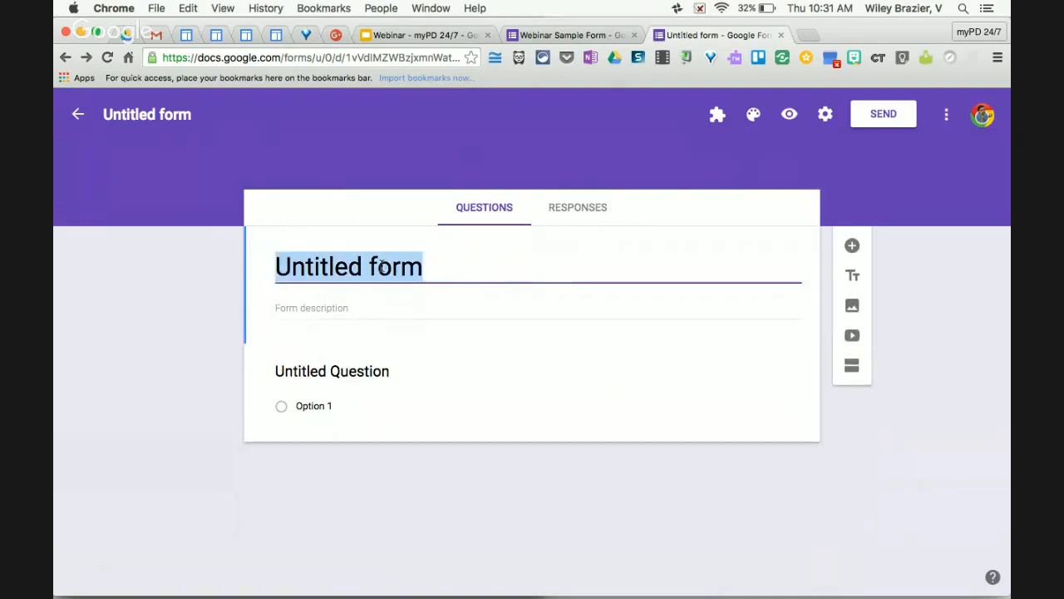
{"action": "type", "text": "Webinar "}
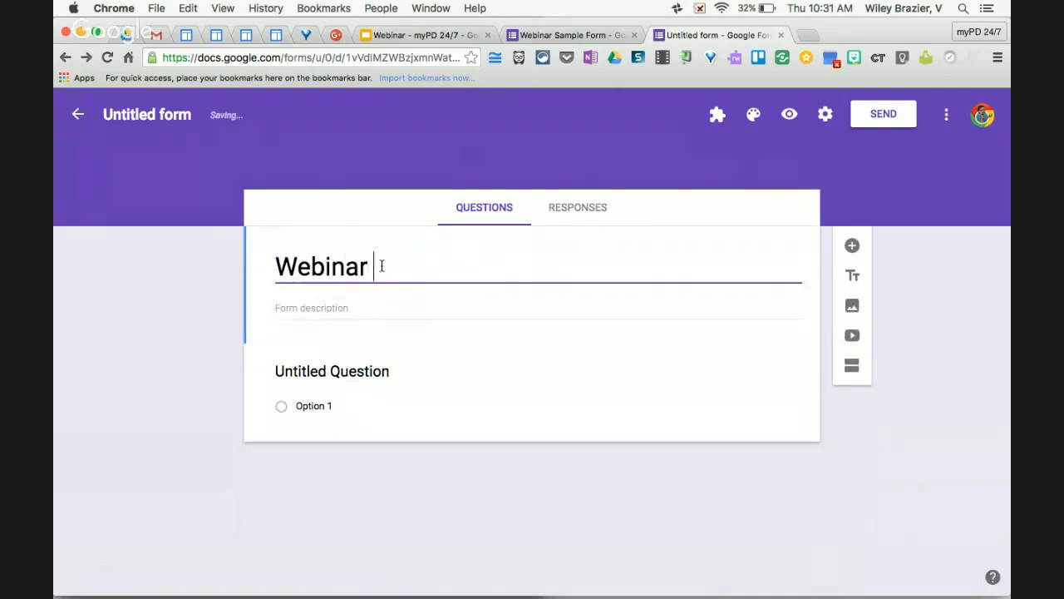
{"action": "type", "text": "Sample"}
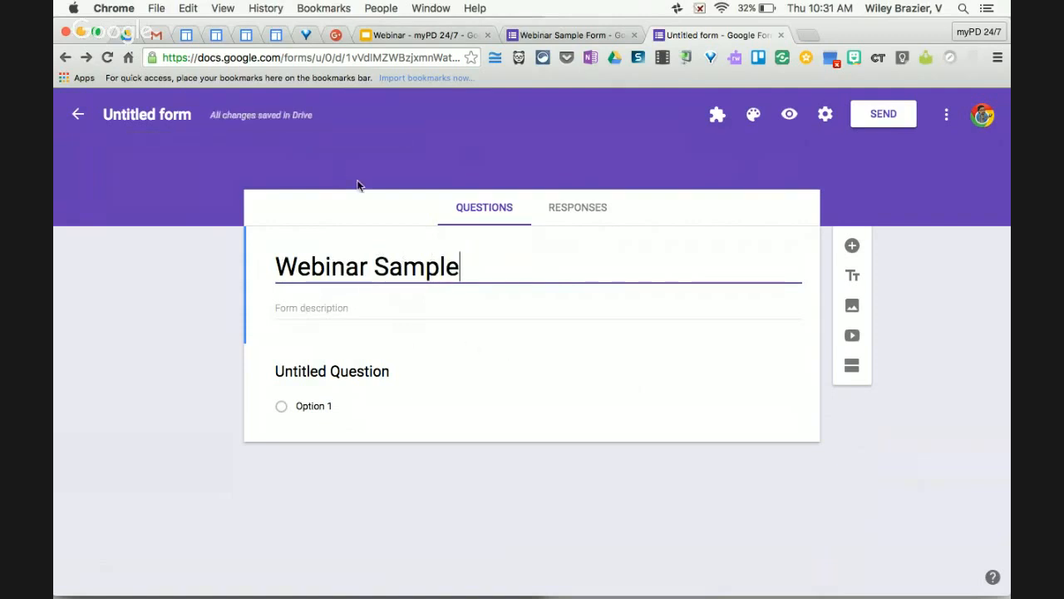
{"action": "type", "text": "fdfdddd"}
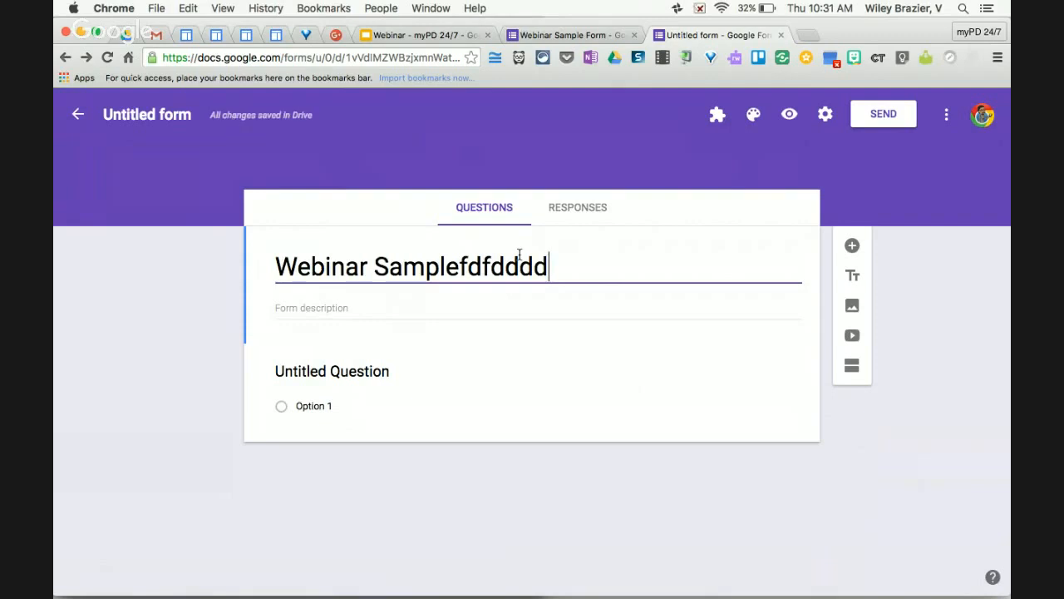
{"action": "key", "text": "BackSpace"}
{"action": "key", "text": "BackSpace"}
{"action": "key", "text": "BackSpace"}
{"action": "key", "text": "BackSpace"}
{"action": "key", "text": "BackSpace"}
{"action": "key", "text": "BackSpace"}
{"action": "key", "text": "BackSpace"}
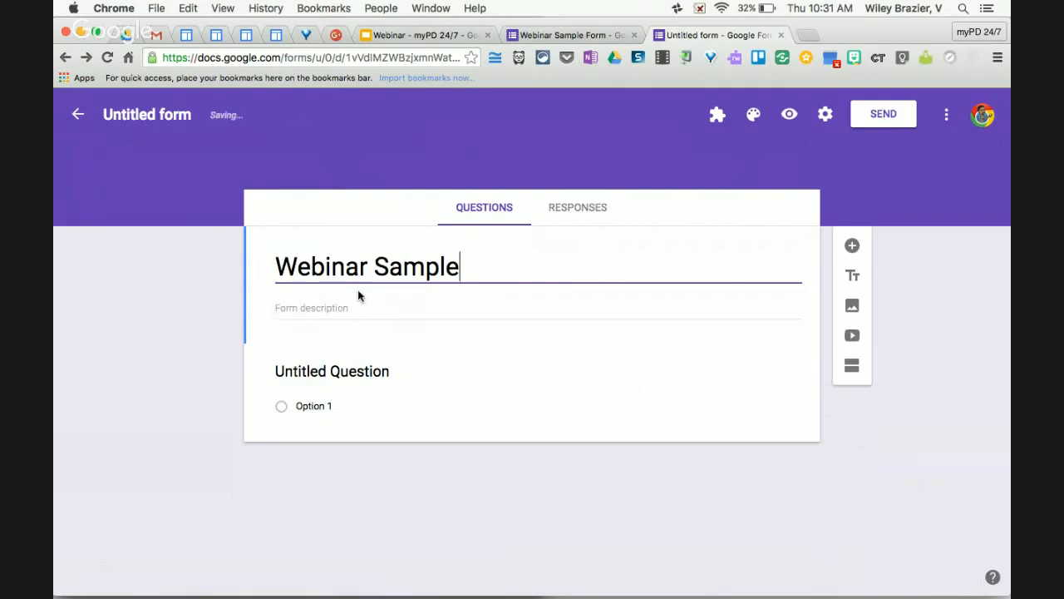
Enter "Webinar Sample Form" as the form description and rename the form file to "Webinar Sample Form".
{"action": "left_click", "coordinate": [301, 308]}
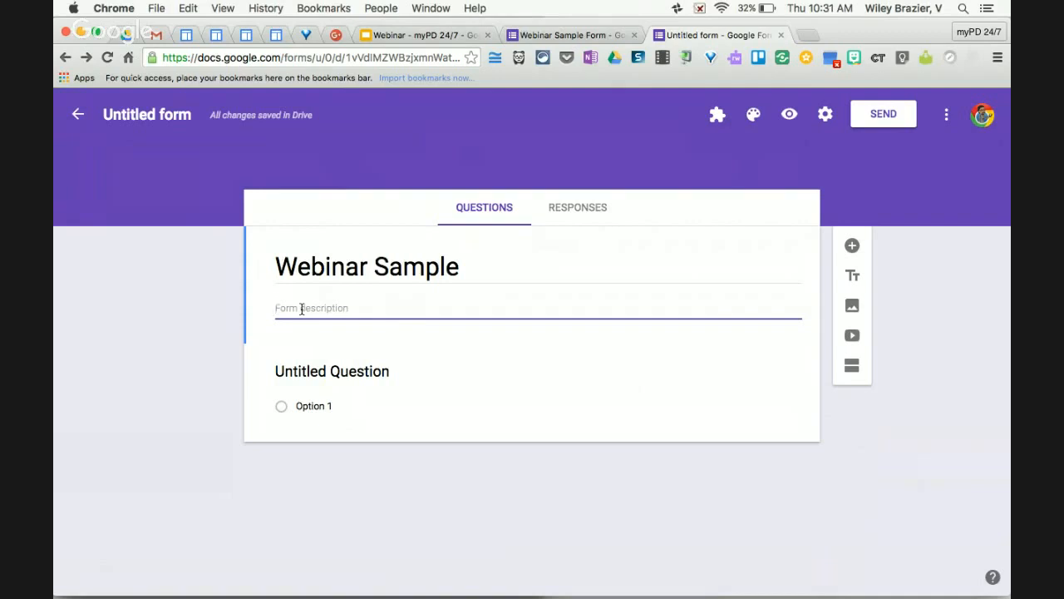
{"action": "type", "text": "Webinar Sample Form"}
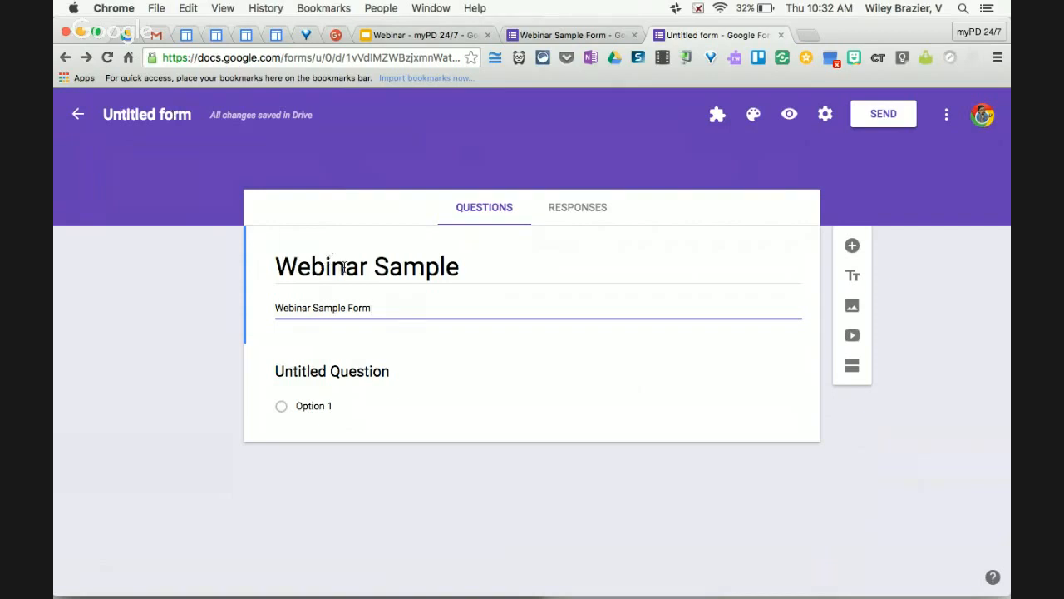
{"action": "left_click", "coordinate": [136, 116]}
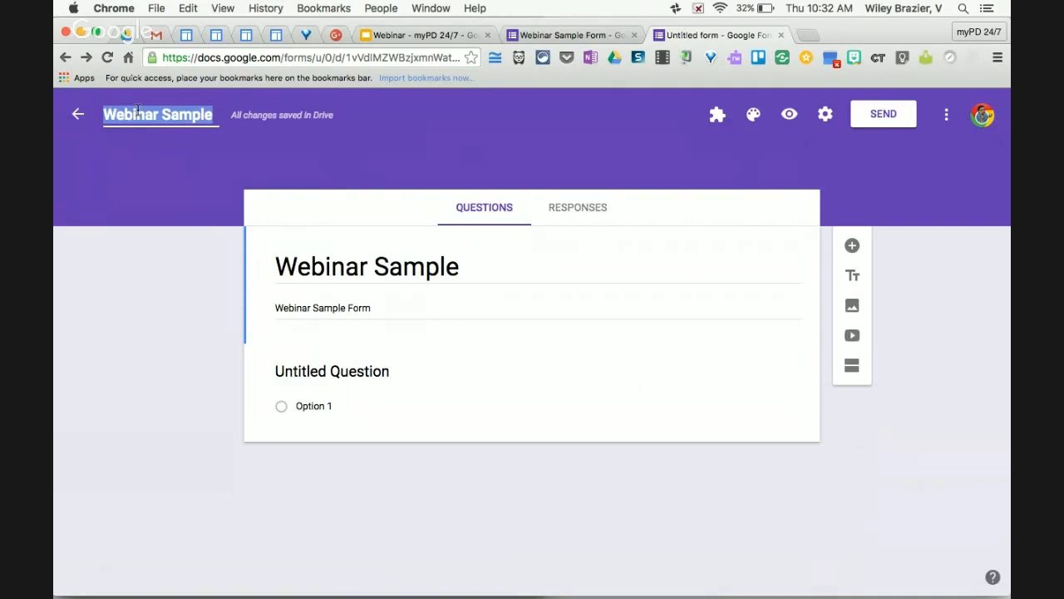
{"action": "left_click", "coordinate": [214, 114]}
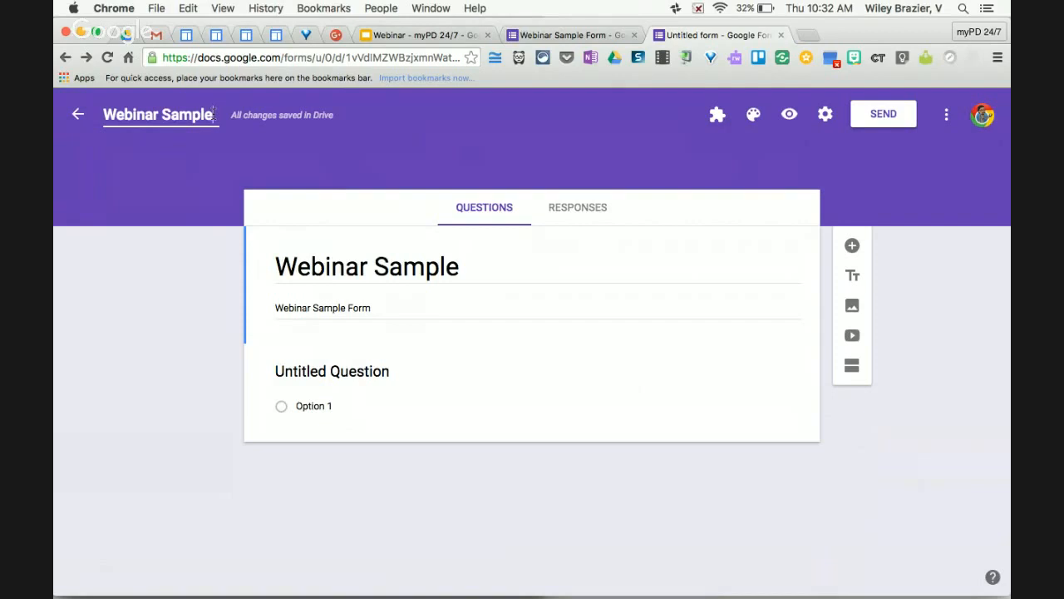
{"action": "type", "text": "Fro"}
{"action": "key", "text": "BackSpace"}
{"action": "key", "text": "BackSpace"}
{"action": "type", "text": "orm"}
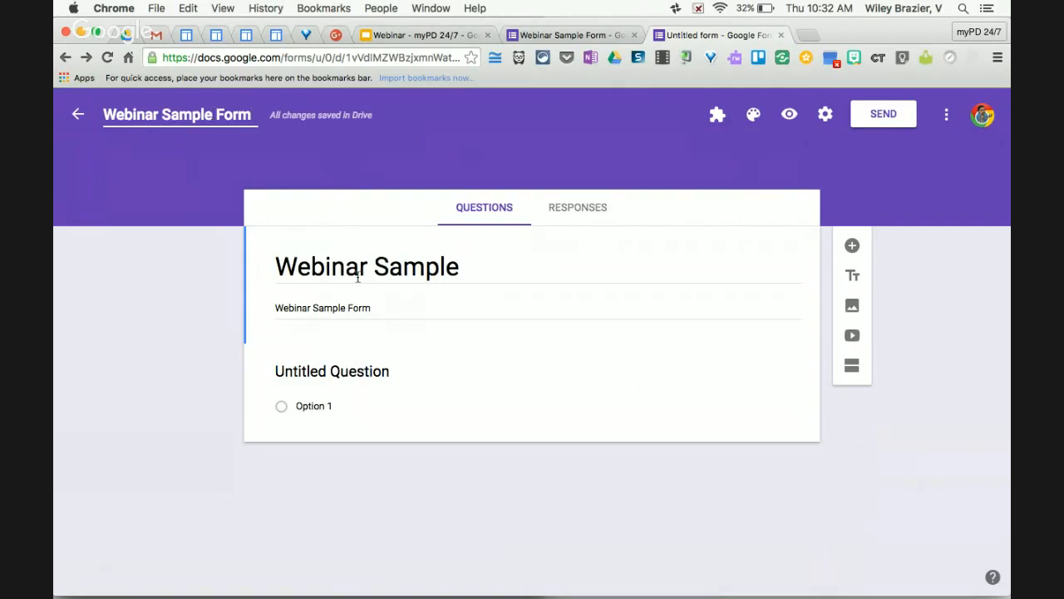
{"action": "triple_click", "coordinate": [449, 268]}
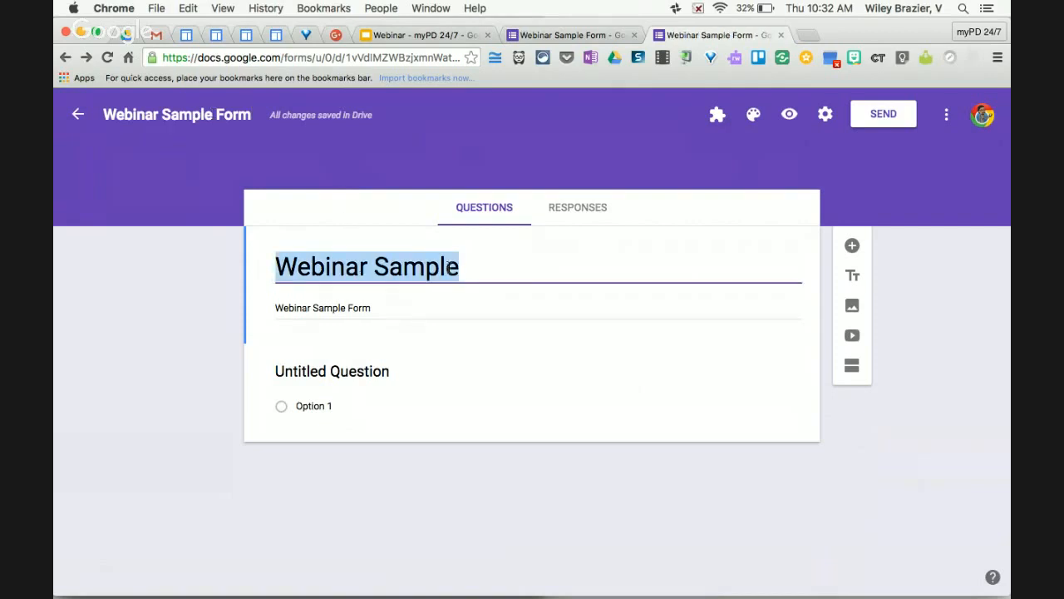
{"action": "left_click", "coordinate": [211, 115]}
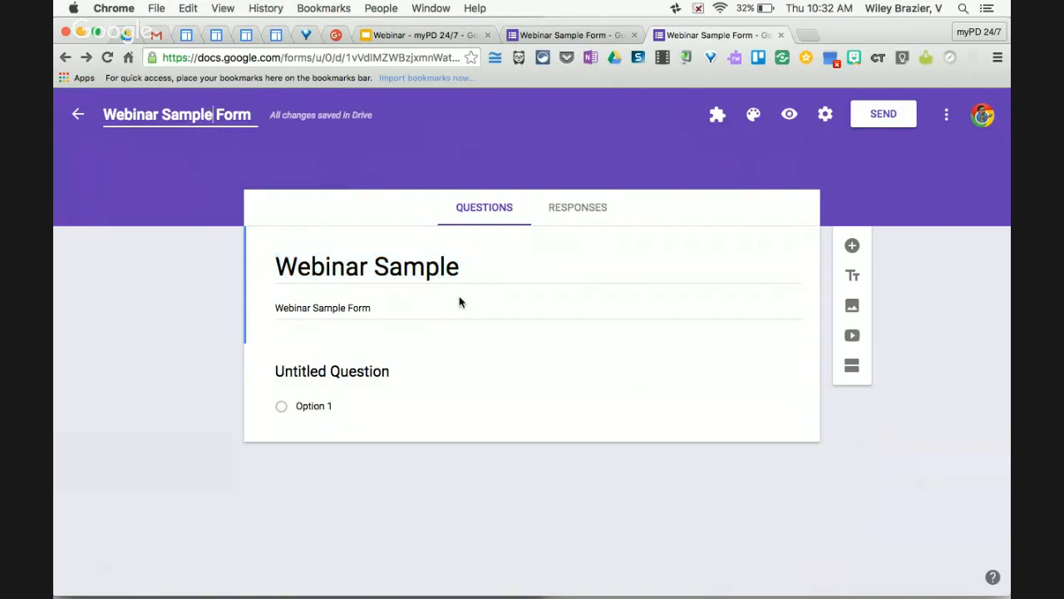
Enter "Multiple Choice" as the text of the untitled first question.
{"action": "left_click", "coordinate": [386, 372]}
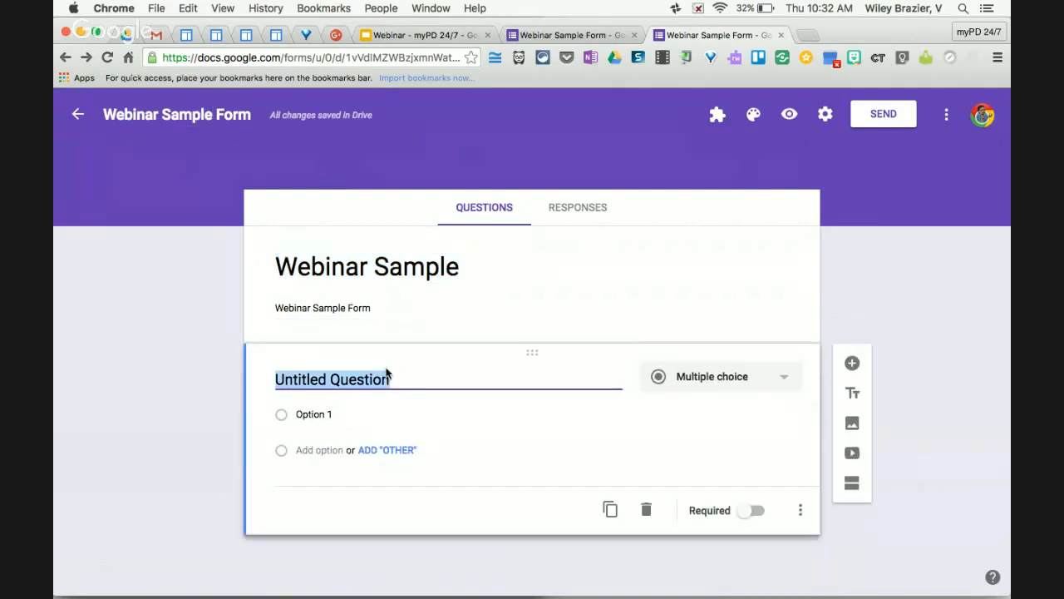
{"action": "type", "text": "Multiple CHo"}
{"action": "key", "text": "BackSpace"}
{"action": "key", "text": "BackSpace"}
{"action": "type", "text": "hoice"}
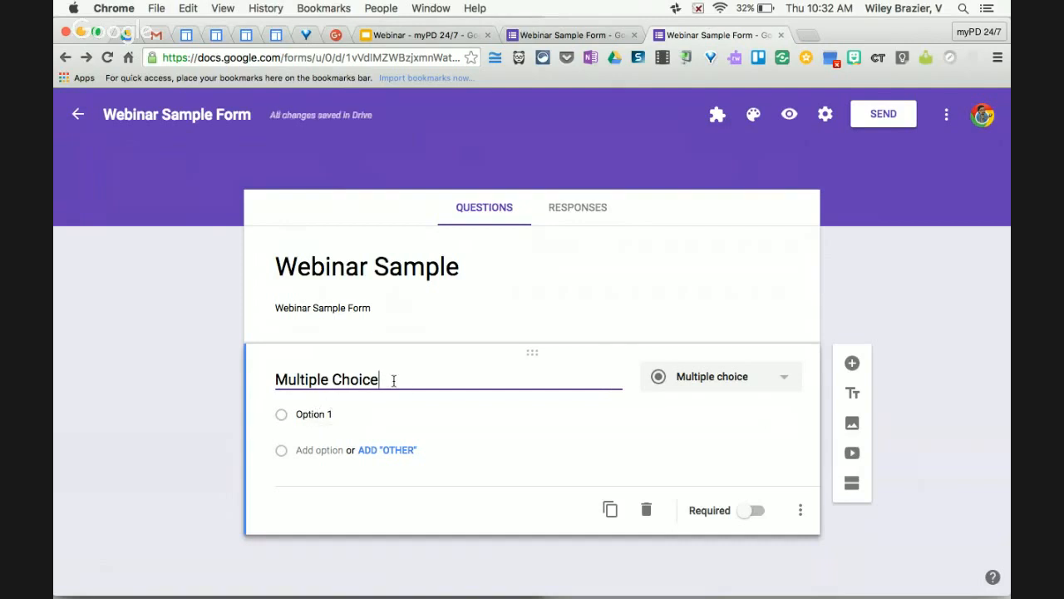
{"action": "left_click_drag", "start_coordinate": [394, 380], "coordinate": [262, 374]}
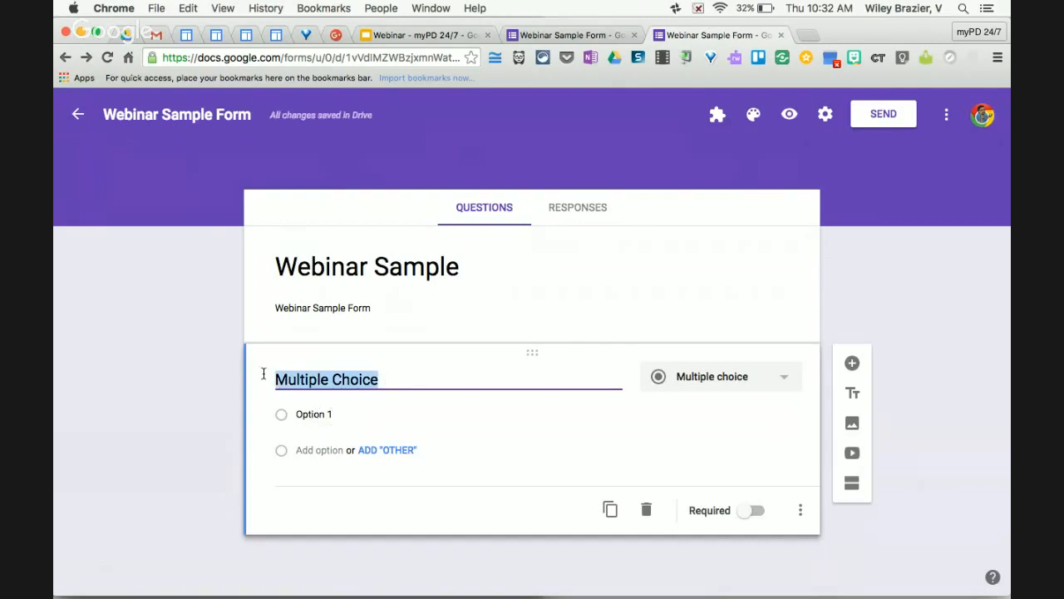
Set the question's first answer option to "A" and add a second option.
{"action": "left_click", "coordinate": [352, 411]}
{"action": "type", "text": "A"}
{"action": "key", "text": "Return"}
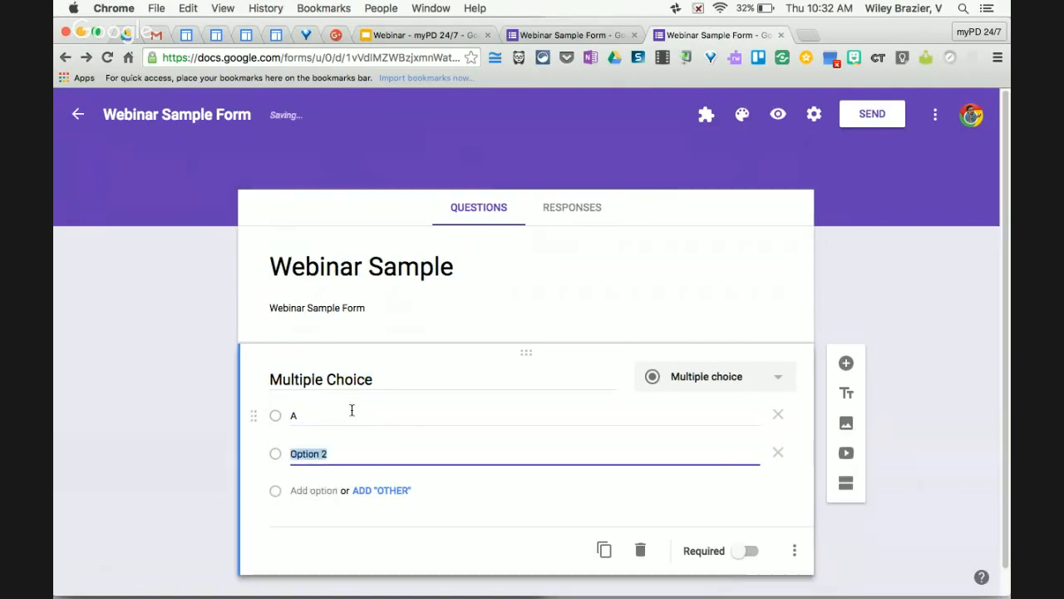
Replace the multiple choice question's text with "1+1=".
{"action": "left_click", "coordinate": [389, 377]}
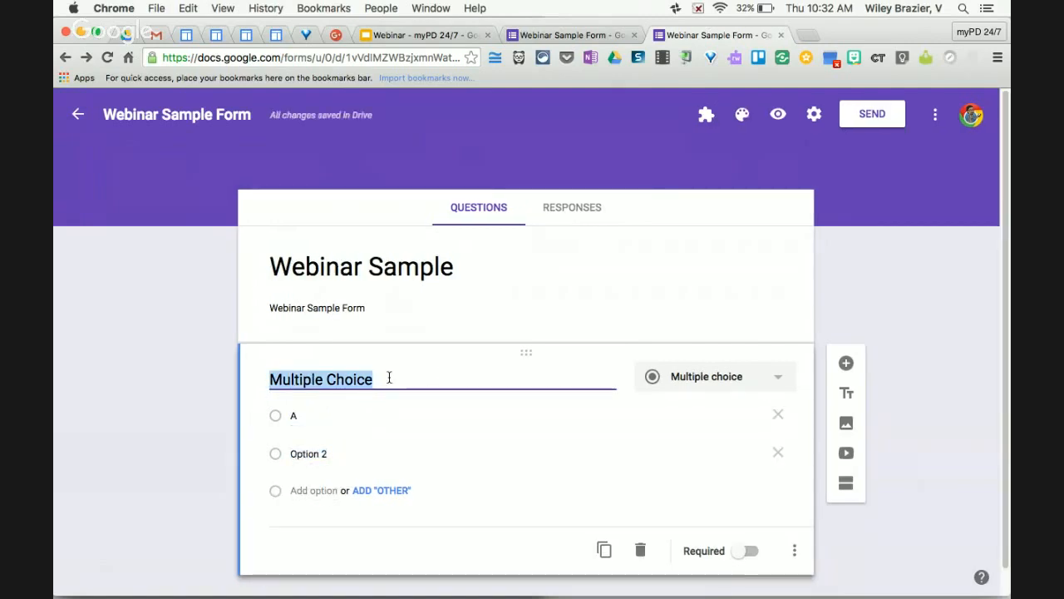
{"action": "type", "text": "1+"}
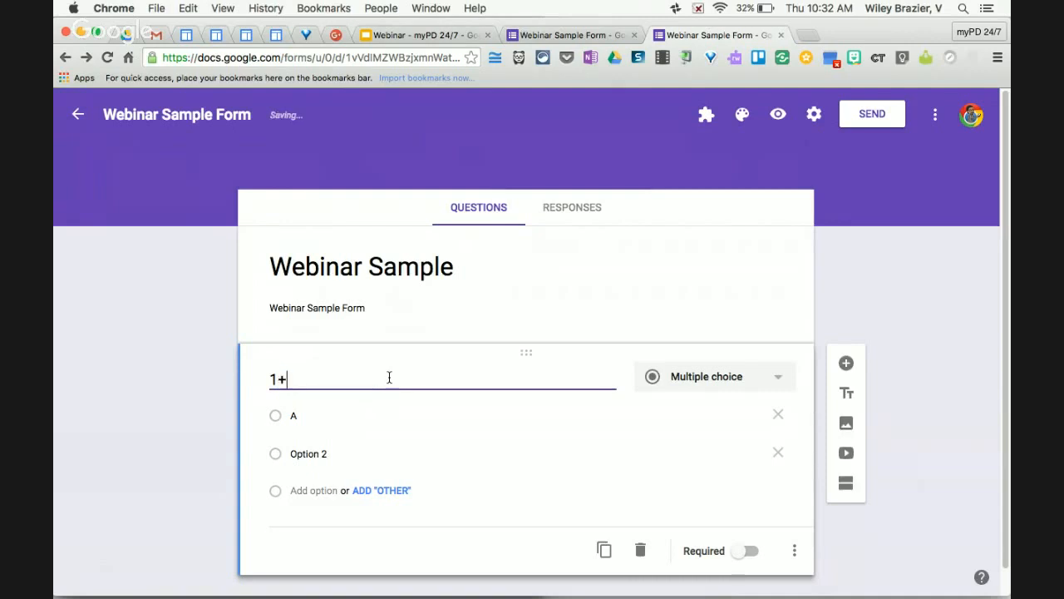
{"action": "type", "text": "1="}
Give the 1+1= question four answer options in this order: 3, 7, 2 and 1.
{"action": "left_click", "coordinate": [399, 416]}
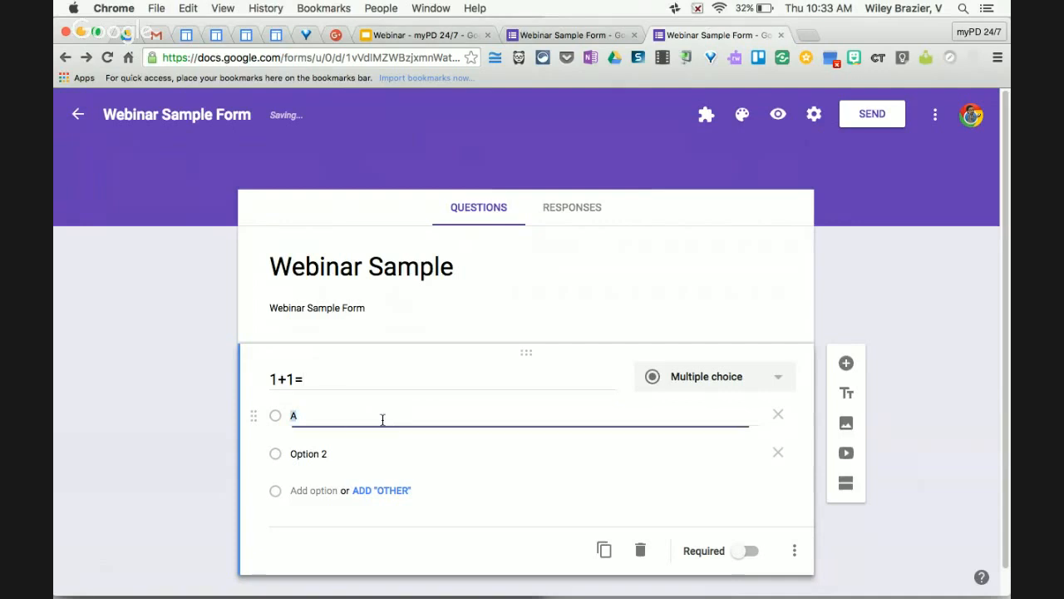
{"action": "type", "text": "3"}
{"action": "left_click", "coordinate": [363, 446]}
{"action": "type", "text": "7"}
{"action": "left_click", "coordinate": [312, 494]}
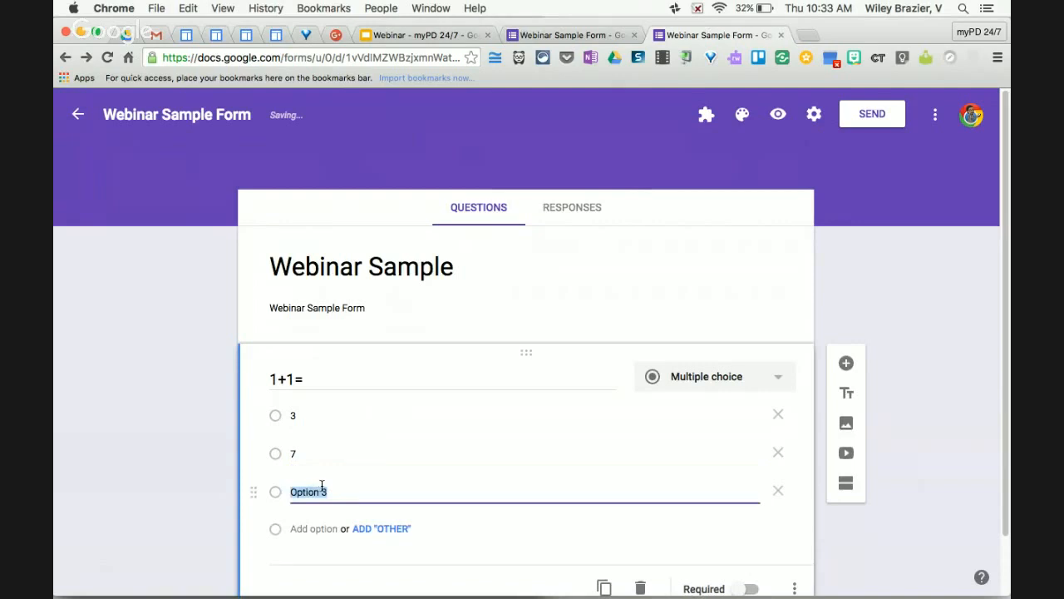
{"action": "type", "text": "2"}
{"action": "key", "text": "Return"}
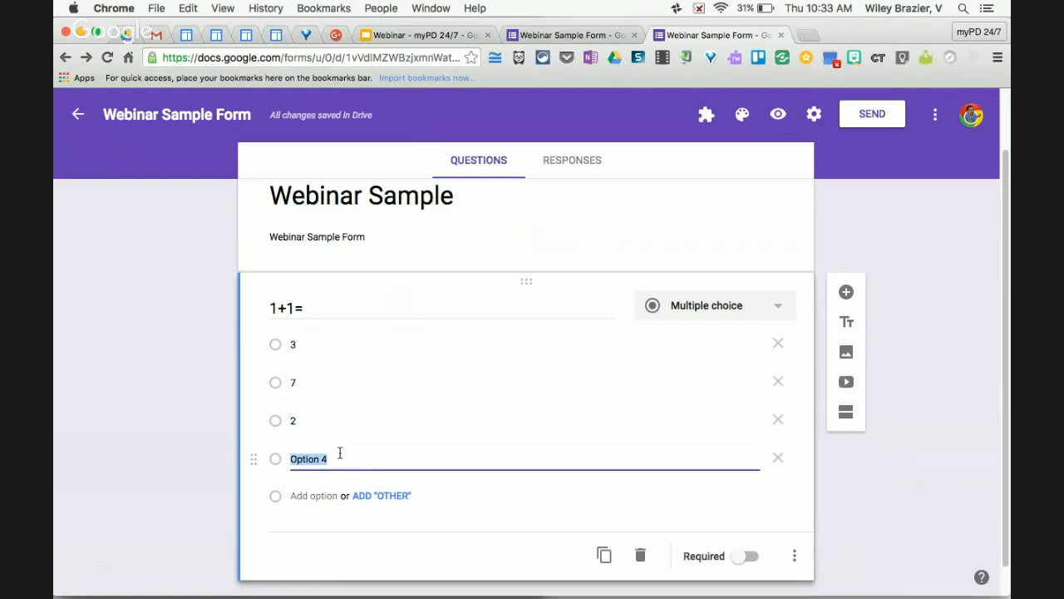
{"action": "type", "text": "1"}
Make the 1+1= question required.
{"action": "scroll", "coordinate": [657, 479], "scroll_direction": "down", "scroll_amount": 1}
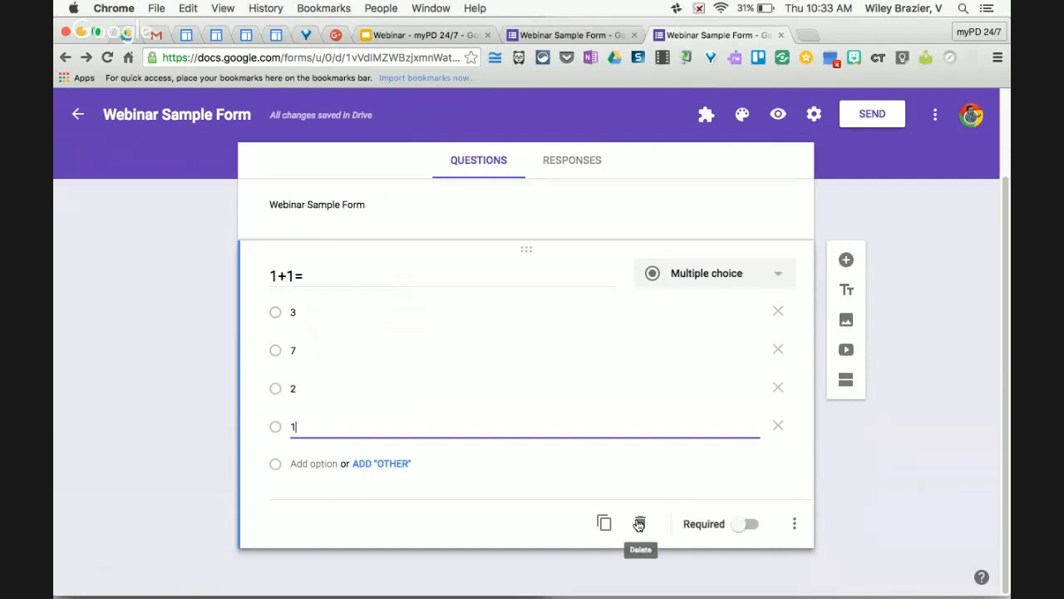
{"action": "left_click", "coordinate": [795, 524]}
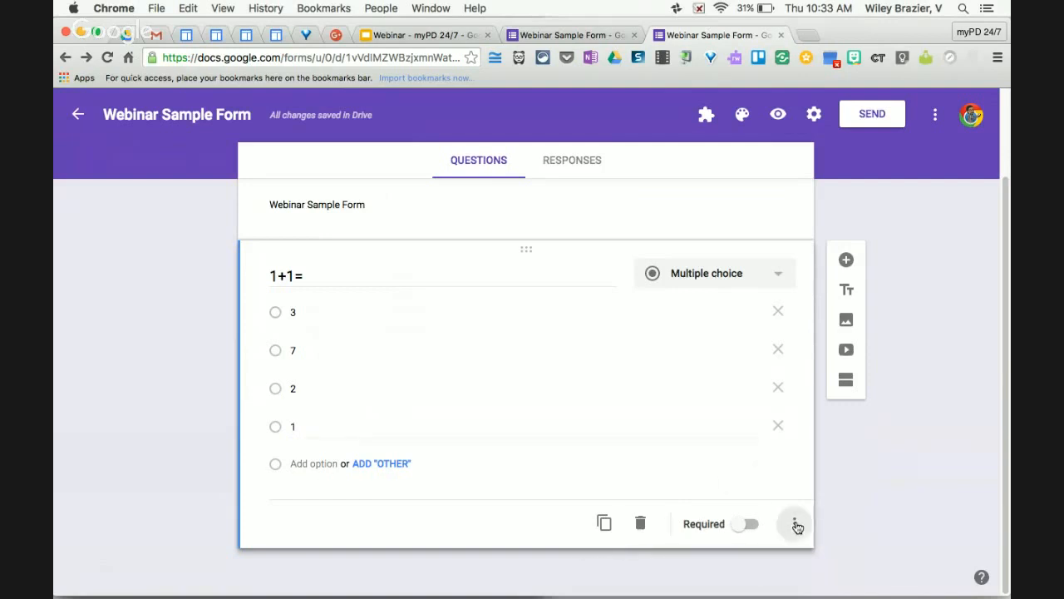
{"action": "left_click", "coordinate": [716, 487]}
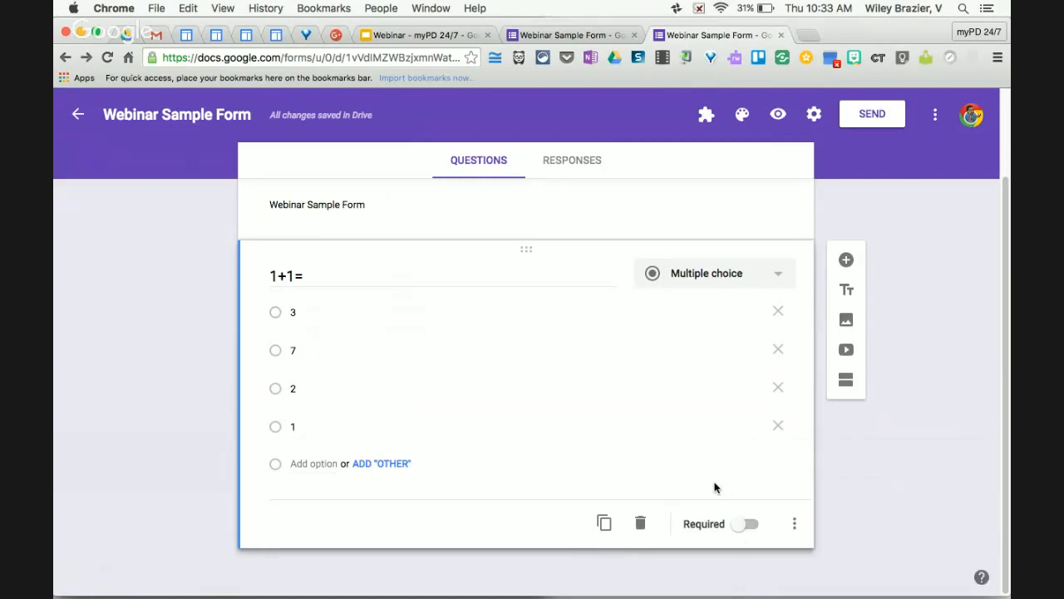
{"action": "left_click", "coordinate": [744, 526]}
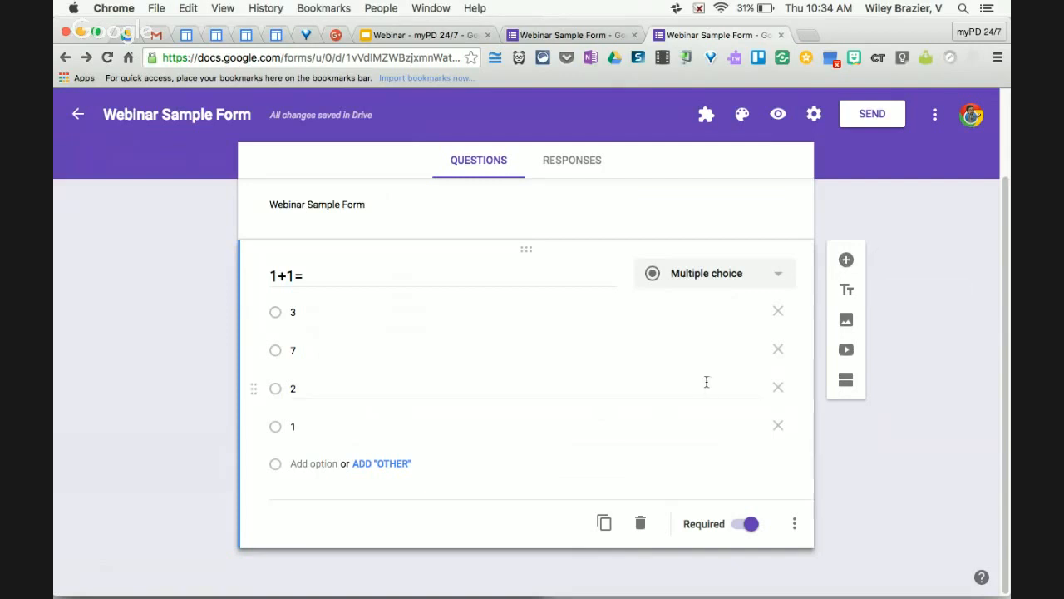
Add a second question below the 1+1= question and set its type to Short answer.
{"action": "left_click", "coordinate": [845, 262]}
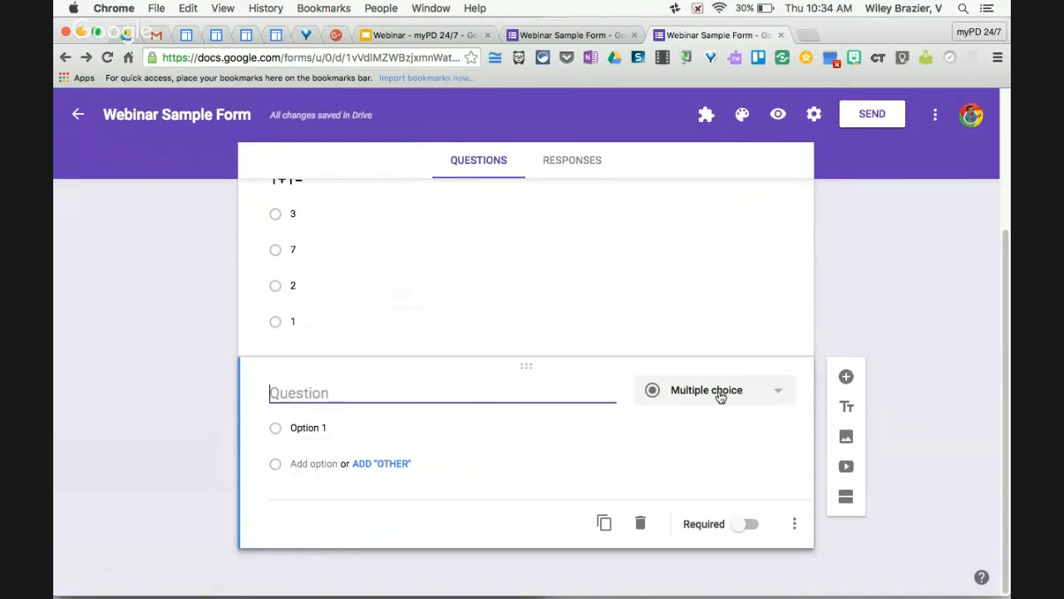
{"action": "left_click", "coordinate": [778, 394]}
{"action": "scroll", "coordinate": [778, 394], "scroll_direction": "down", "scroll_amount": 1}
{"action": "scroll", "coordinate": [778, 395], "scroll_direction": "up", "scroll_amount": 1}
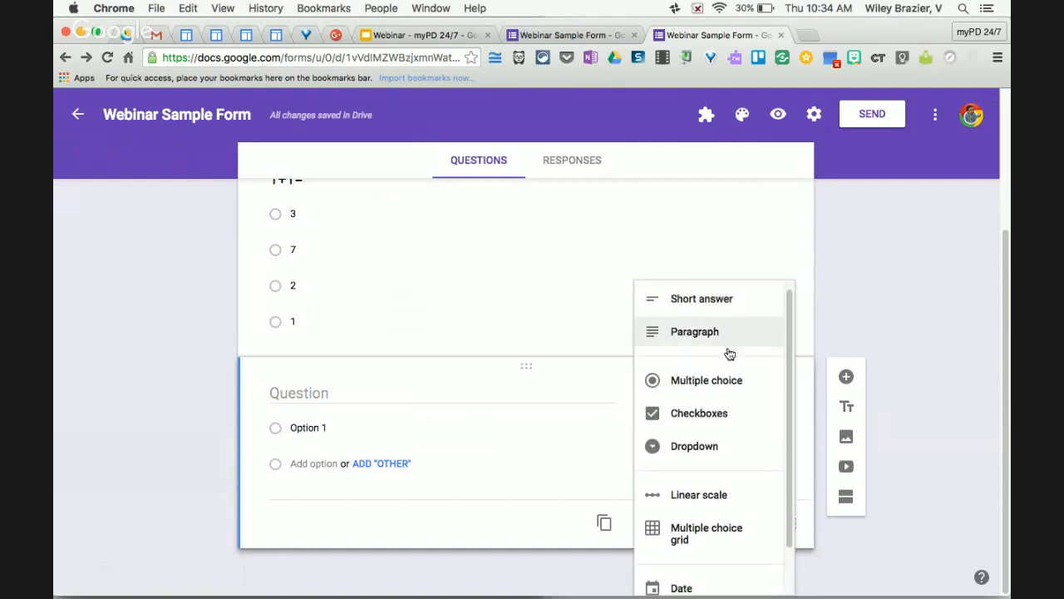
{"action": "scroll", "coordinate": [720, 537], "scroll_direction": "down", "scroll_amount": 2}
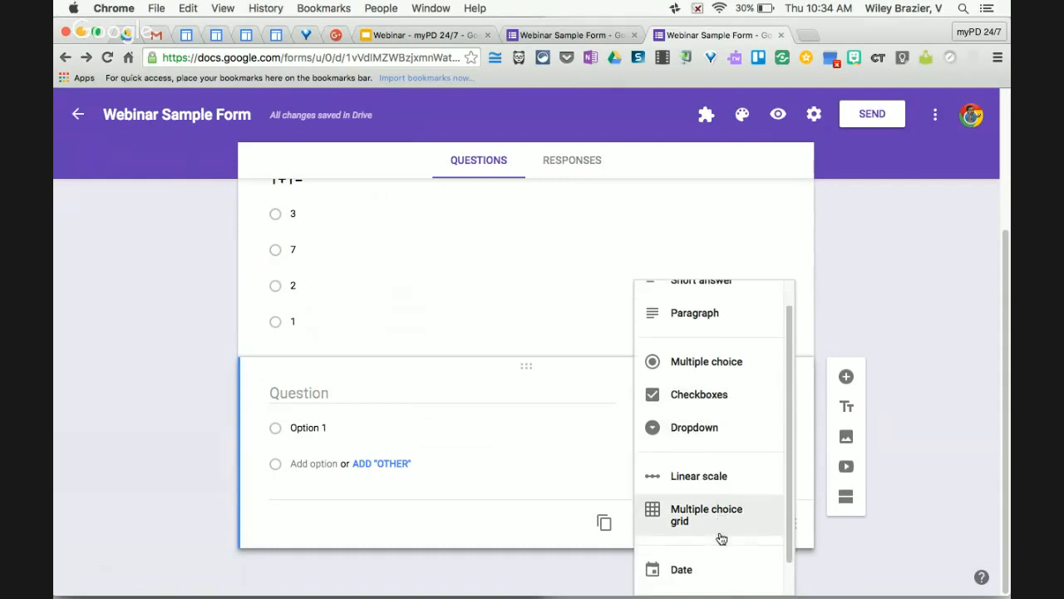
{"action": "scroll", "coordinate": [720, 539], "scroll_direction": "up", "scroll_amount": 5}
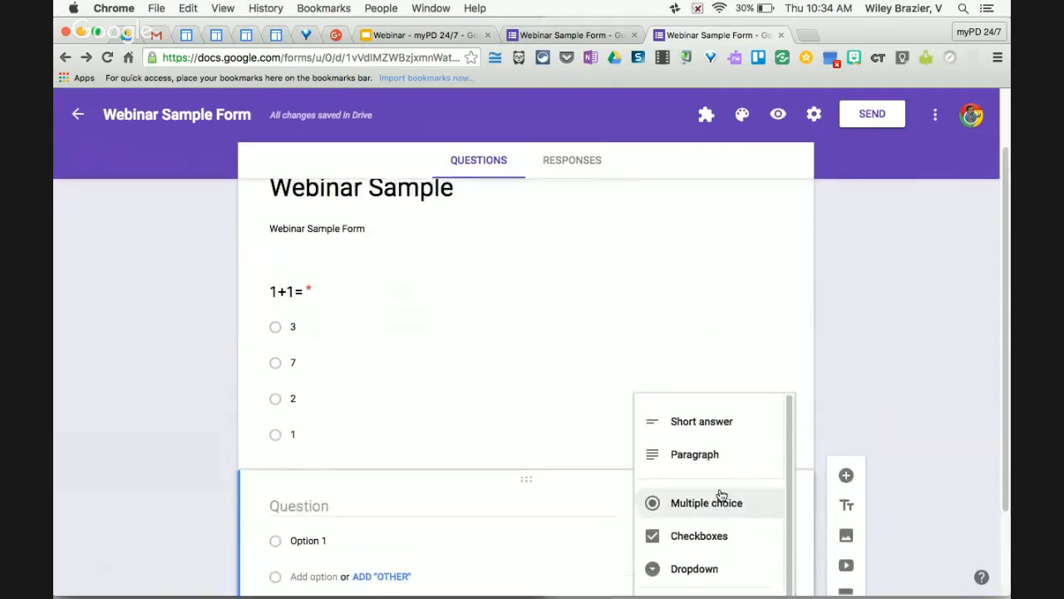
{"action": "scroll", "coordinate": [725, 463], "scroll_direction": "down", "scroll_amount": 3}
{"action": "scroll", "coordinate": [724, 466], "scroll_direction": "up", "scroll_amount": 3}
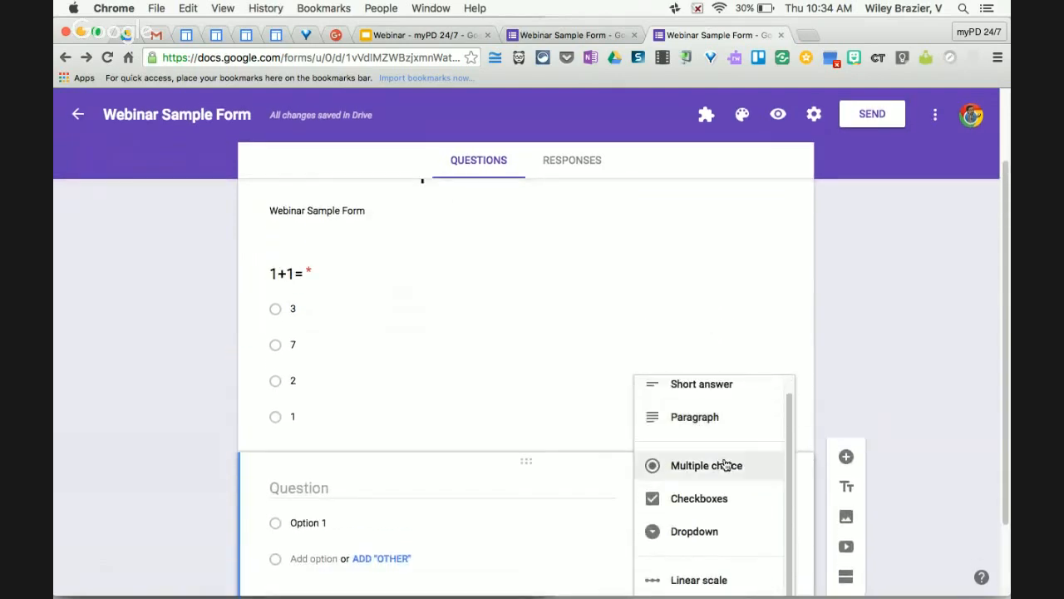
{"action": "left_click", "coordinate": [713, 388]}
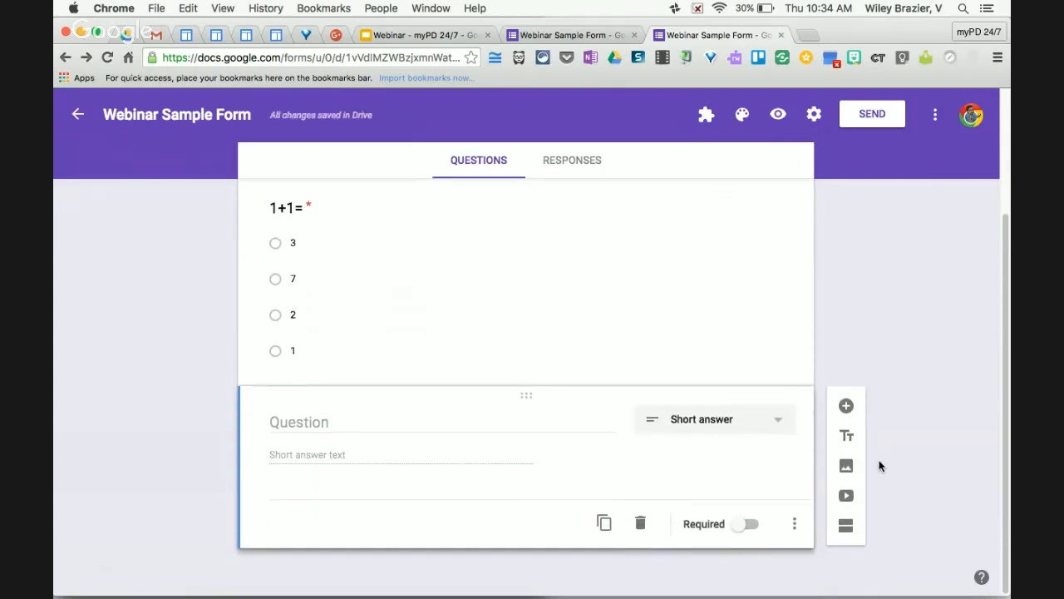
Give the short answer question the text "First Name" and make it required.
{"action": "left_click", "coordinate": [315, 425]}
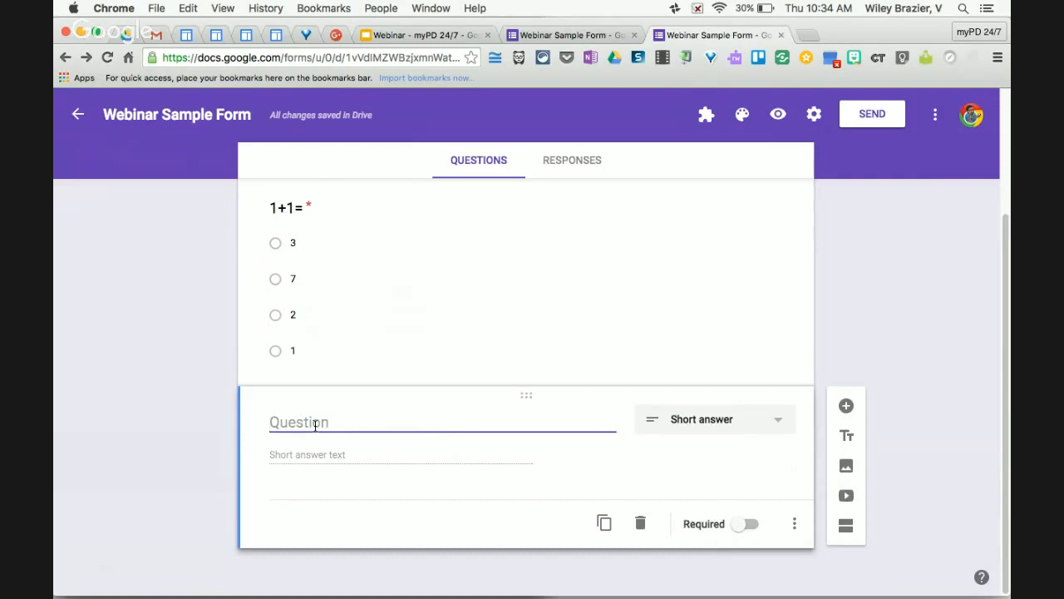
{"action": "type", "text": "Fir"}
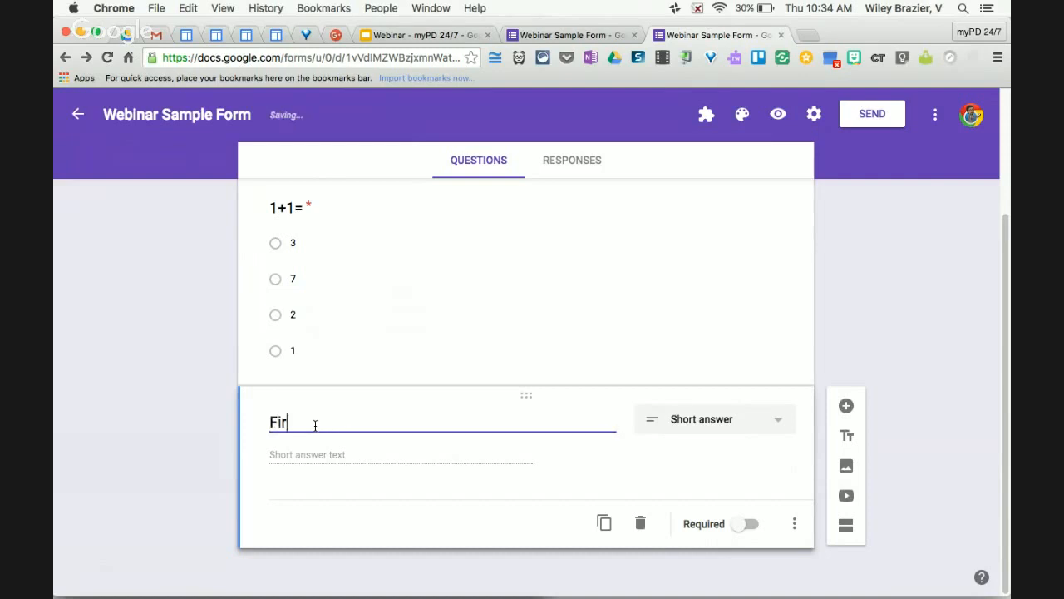
{"action": "type", "text": "st Name"}
{"action": "left_click", "coordinate": [740, 530]}
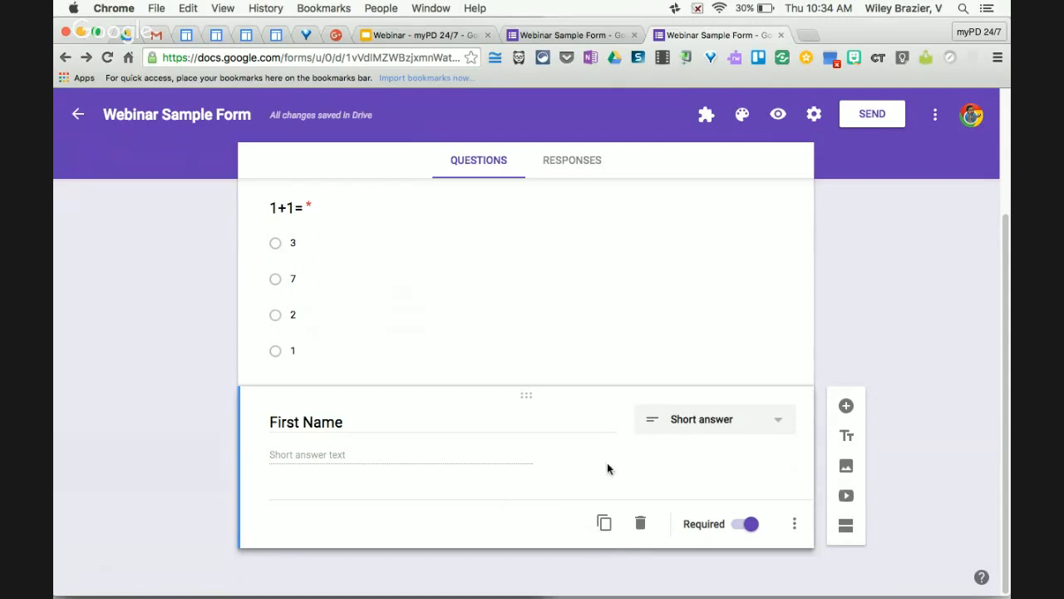
Duplicate the First Name question and change the copy's text to "Last Name".
{"action": "left_click", "coordinate": [605, 523]}
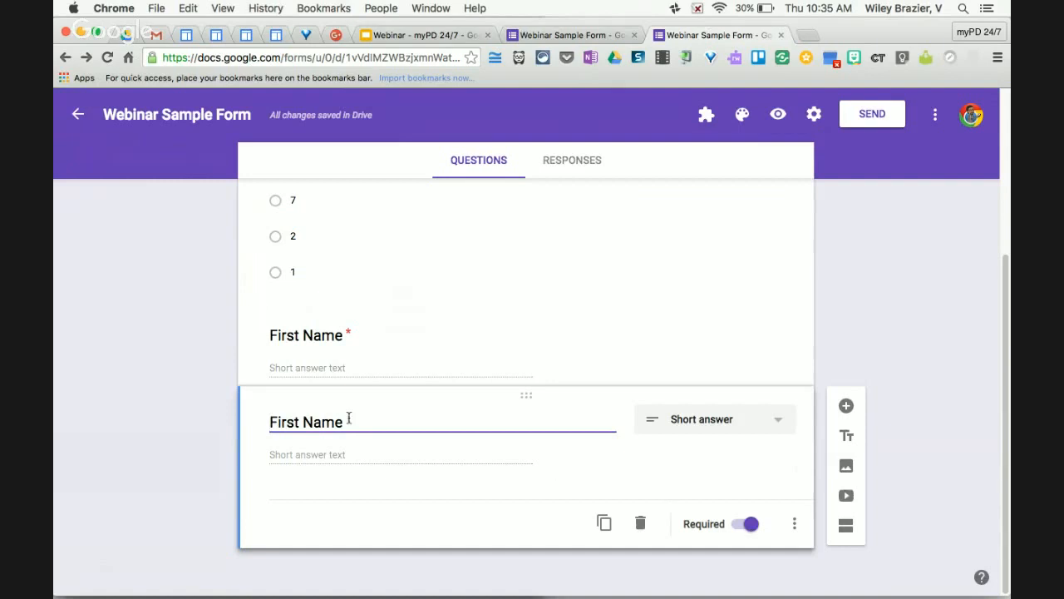
{"action": "left_click", "coordinate": [300, 422]}
{"action": "key", "text": "BackSpace"}
{"action": "key", "text": "BackSpace"}
{"action": "key", "text": "BackSpace"}
{"action": "key", "text": "BackSpace"}
{"action": "key", "text": "BackSpace"}
{"action": "type", "text": "Last"}
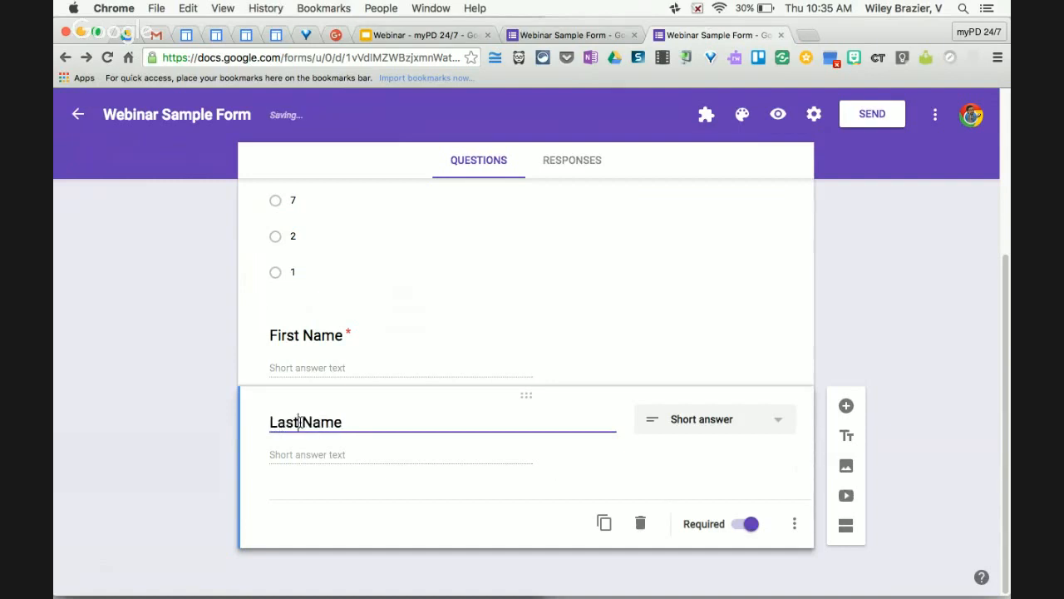
Duplicate the Last Name question and set the copy's type to Checkboxes.
{"action": "left_click", "coordinate": [603, 525]}
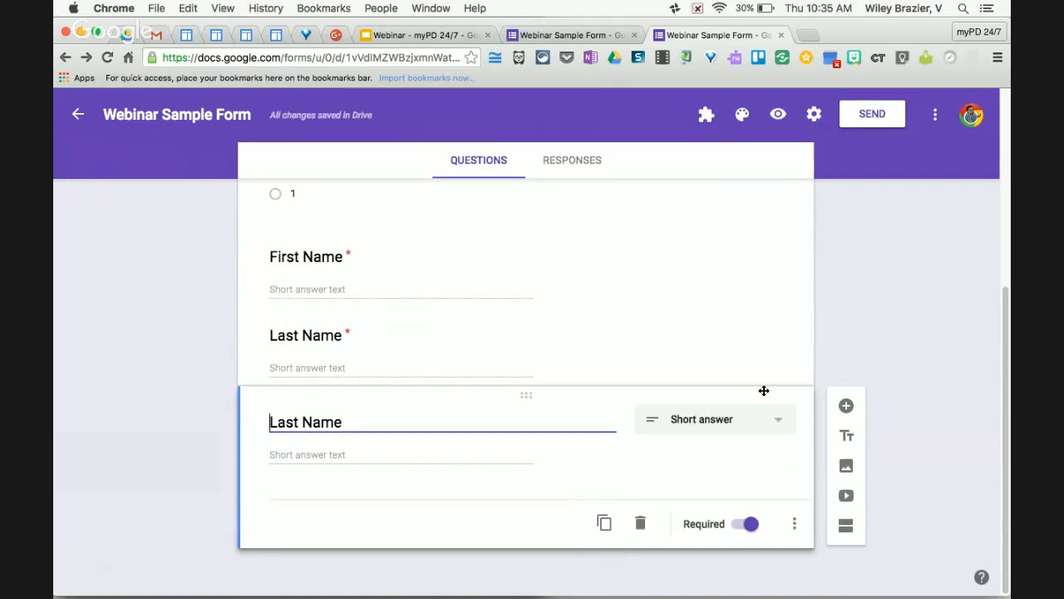
{"action": "left_click", "coordinate": [781, 425]}
{"action": "scroll", "coordinate": [782, 427], "scroll_direction": "down", "scroll_amount": 2}
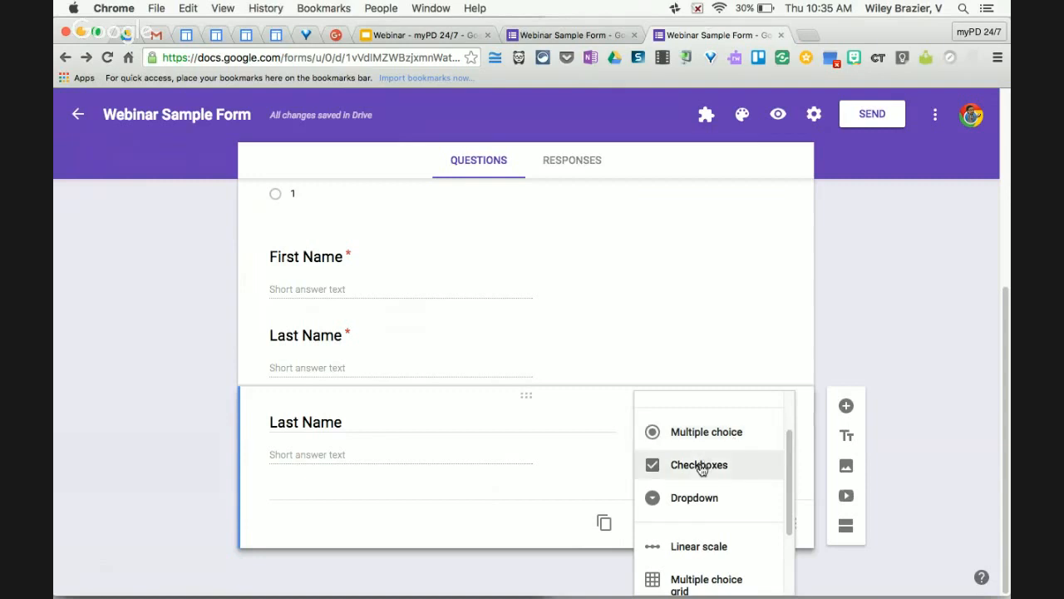
{"action": "scroll", "coordinate": [716, 509], "scroll_direction": "down", "scroll_amount": 1}
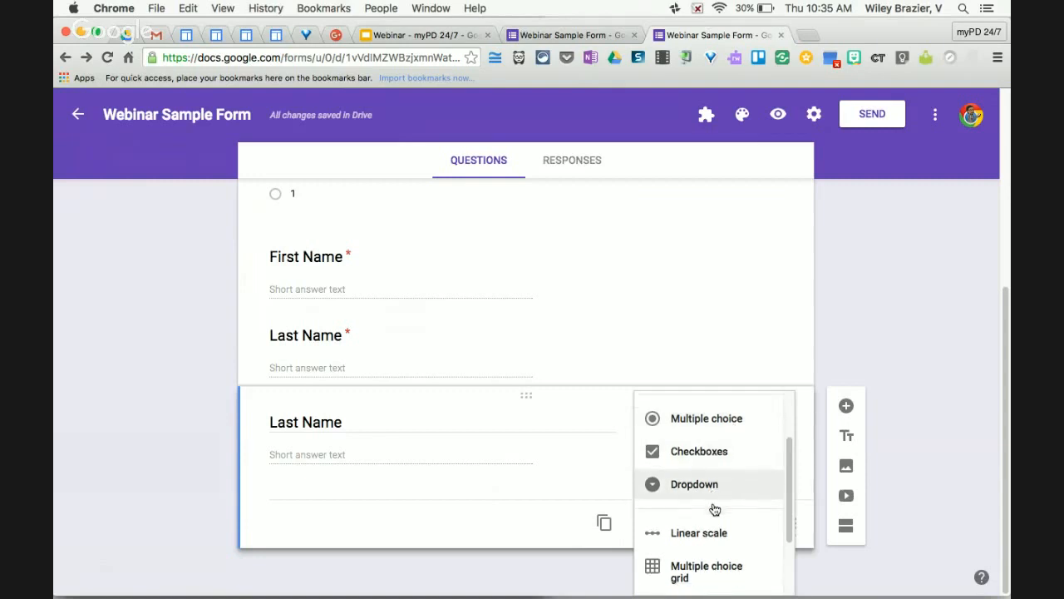
{"action": "left_click", "coordinate": [682, 442]}
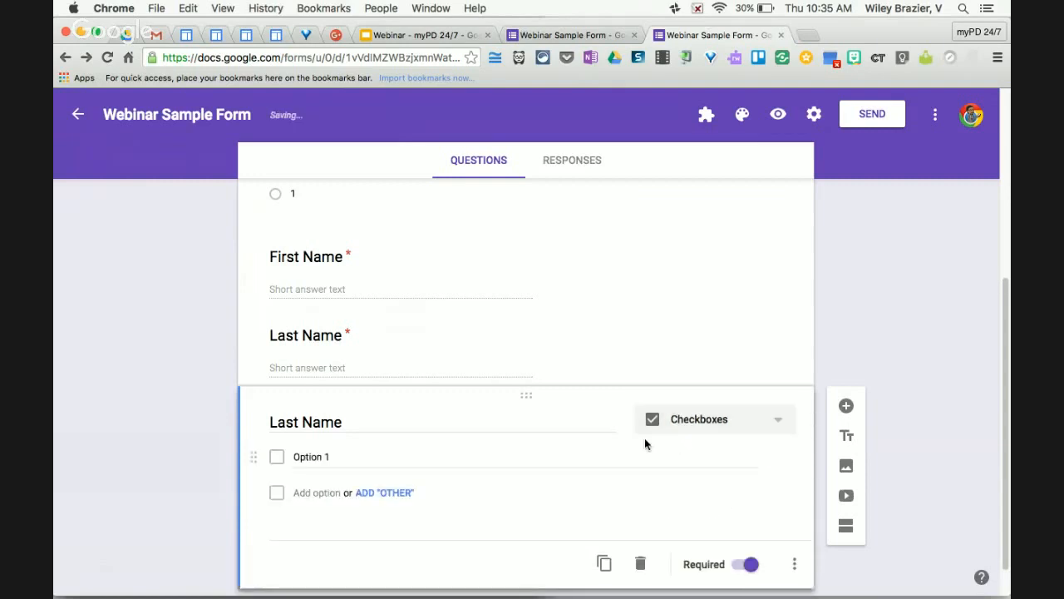
Replace the checkbox question's text with "What is your Favorite Food?".
{"action": "triple_click", "coordinate": [346, 422]}
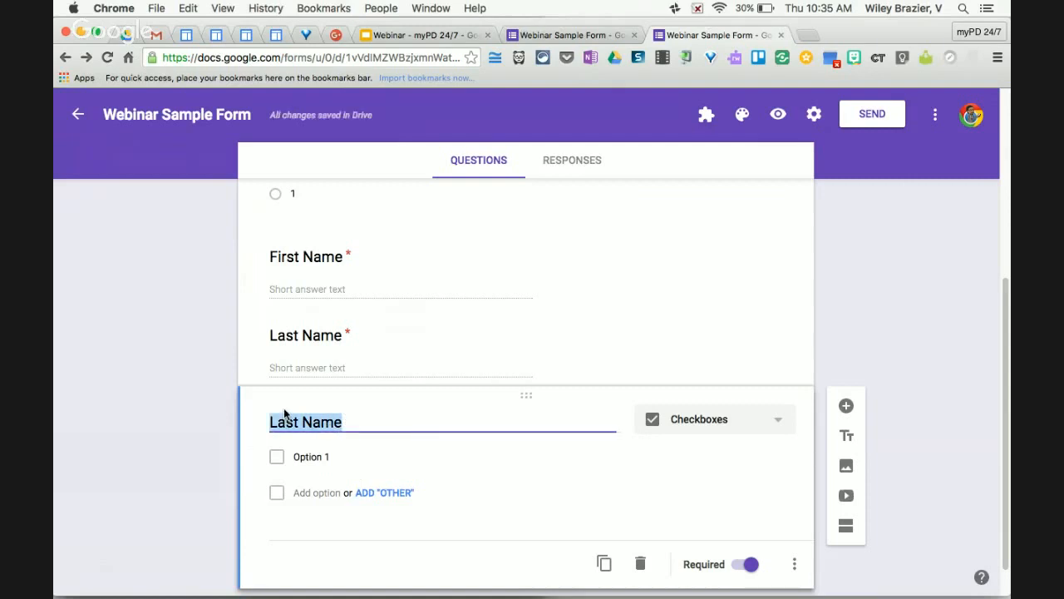
{"action": "type", "text": "What is your Favo"}
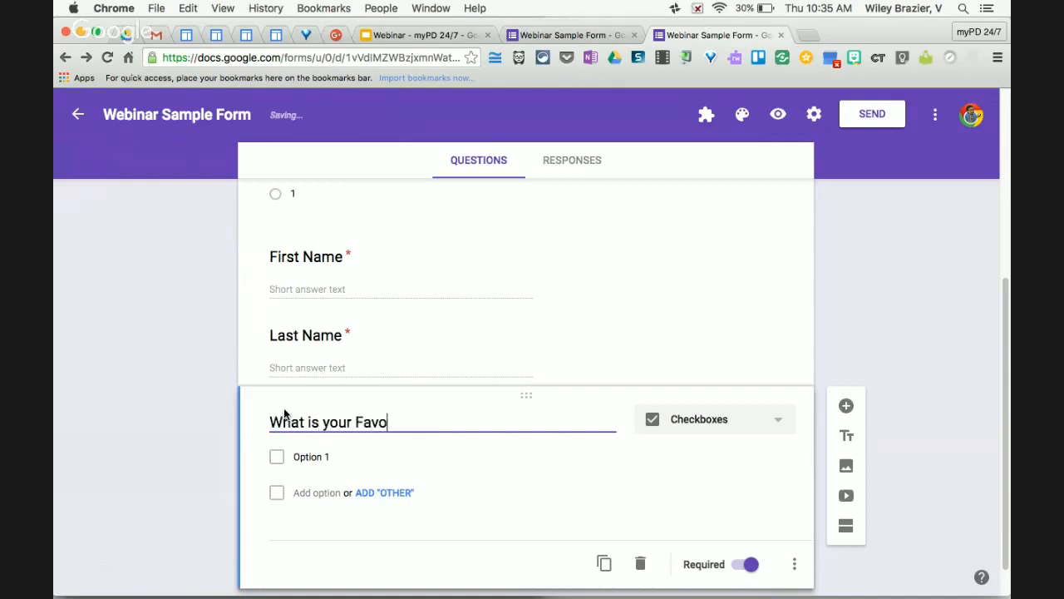
{"action": "type", "text": "rite Food?"}
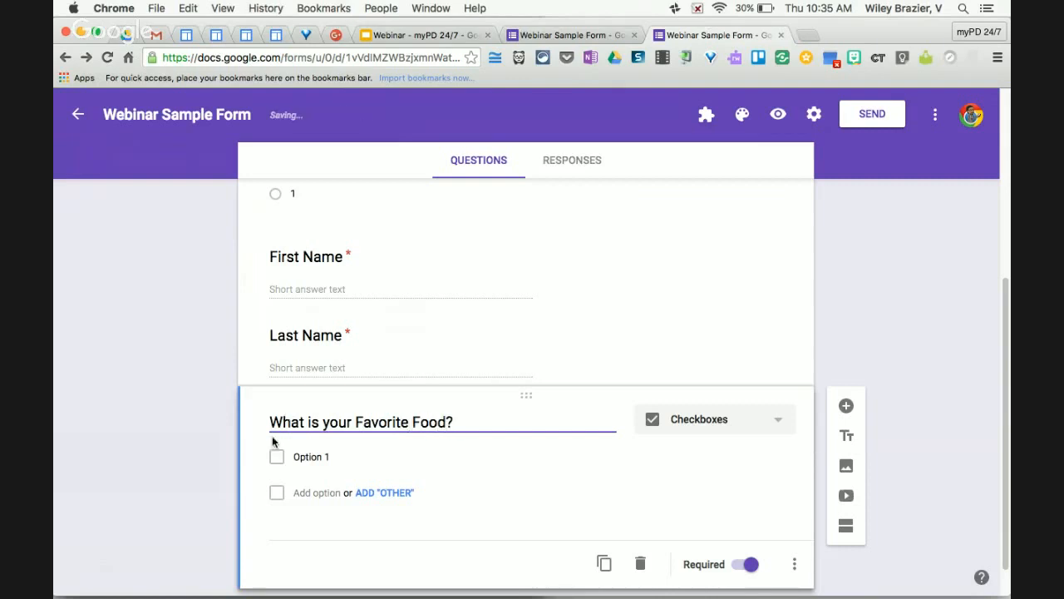
Set the first option of the favorite food question to "Lasagna".
{"action": "left_click", "coordinate": [315, 457]}
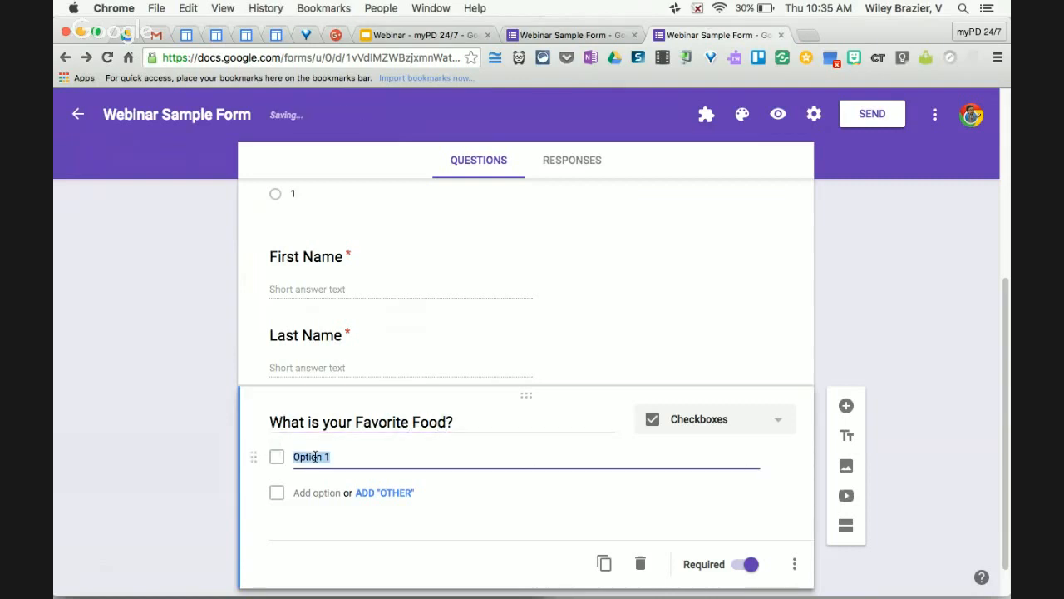
{"action": "type", "text": "Sea"}
{"action": "key", "text": "BackSpace"}
{"action": "type", "text": "pa"}
{"action": "key", "text": "BackSpace"}
{"action": "key", "text": "BackSpace"}
{"action": "type", "text": "paghetti"}
{"action": "key", "text": "BackSpace"}
{"action": "key", "text": "BackSpace"}
{"action": "key", "text": "BackSpace"}
{"action": "key", "text": "BackSpace"}
{"action": "key", "text": "BackSpace"}
{"action": "key", "text": "BackSpace"}
{"action": "key", "text": "BackSpace"}
{"action": "key", "text": "BackSpace"}
{"action": "type", "text": "Lasagna"}
Add the options "Crawfish Etouffee", "Jambalaya" and an "Other" choice to the favorite food question.
{"action": "left_click", "coordinate": [321, 494]}
{"action": "type", "text": "qrawfish Etou"}
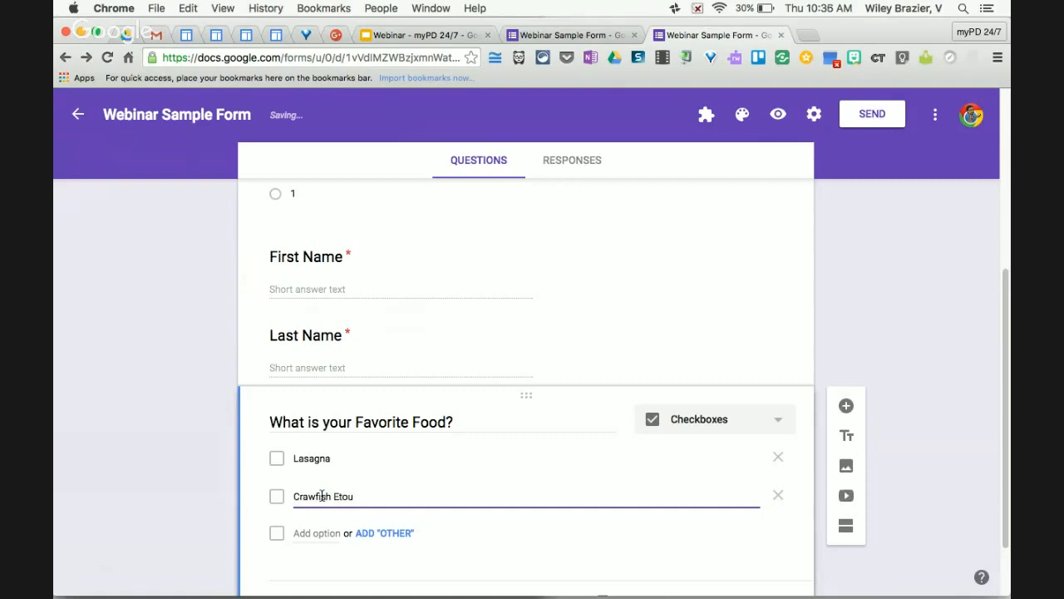
{"action": "type", "text": "ffee"}
{"action": "left_click", "coordinate": [305, 535]}
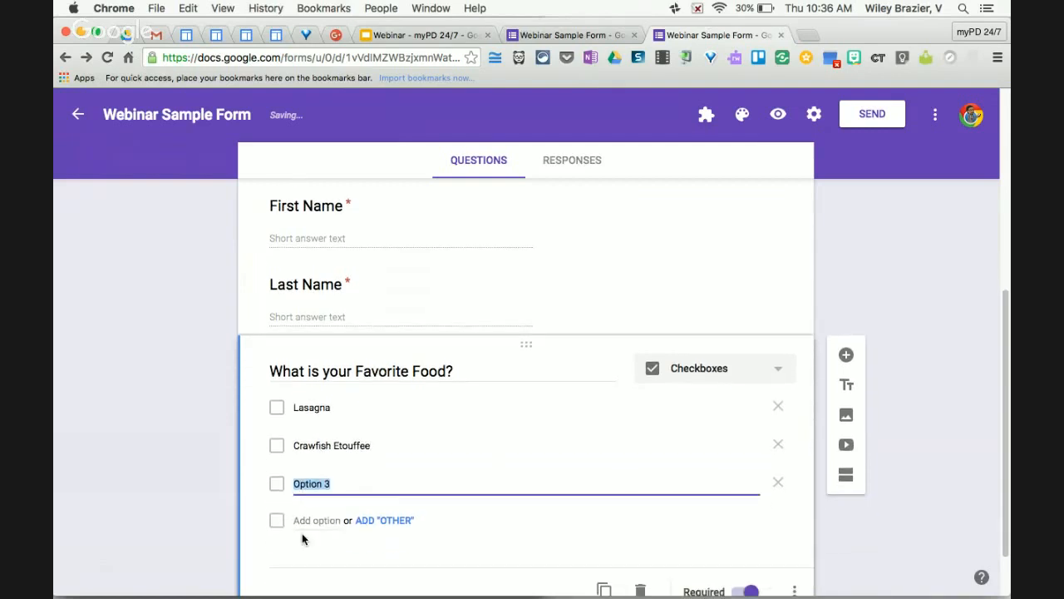
{"action": "type", "text": "Jam"}
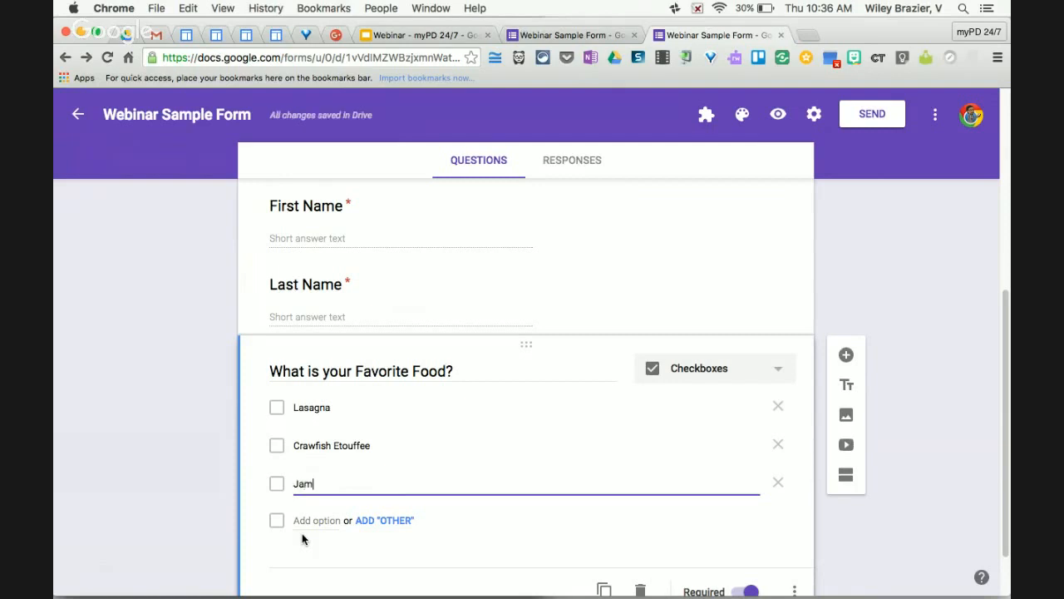
{"action": "type", "text": "balaya"}
{"action": "left_click", "coordinate": [383, 524]}
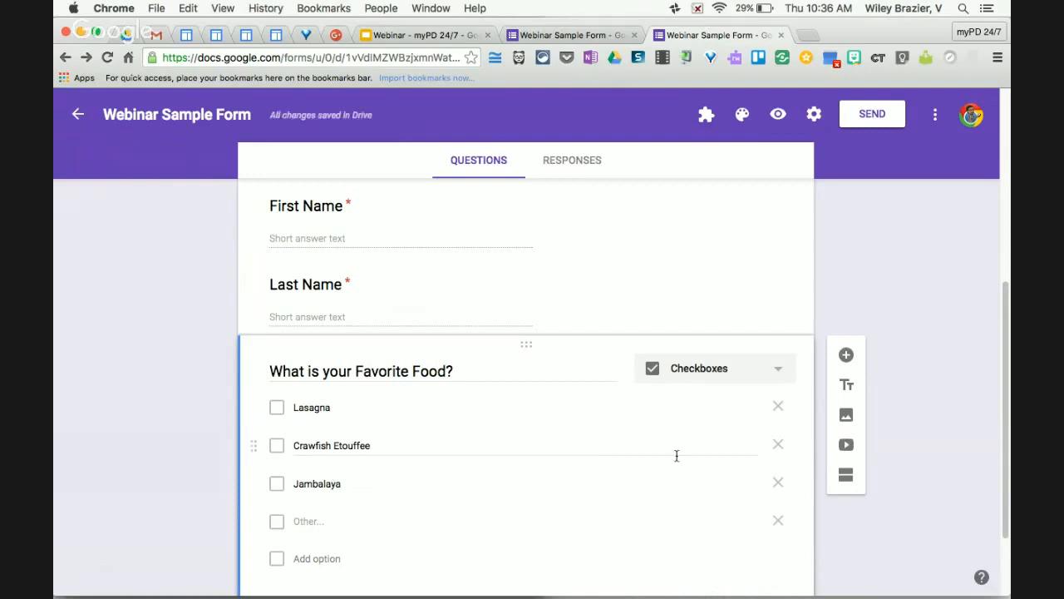
Show a description on the favorite food question and enter "Select all that apply.".
{"action": "scroll", "coordinate": [696, 504], "scroll_direction": "down", "scroll_amount": 2}
{"action": "scroll", "coordinate": [696, 506], "scroll_direction": "down", "scroll_amount": 1}
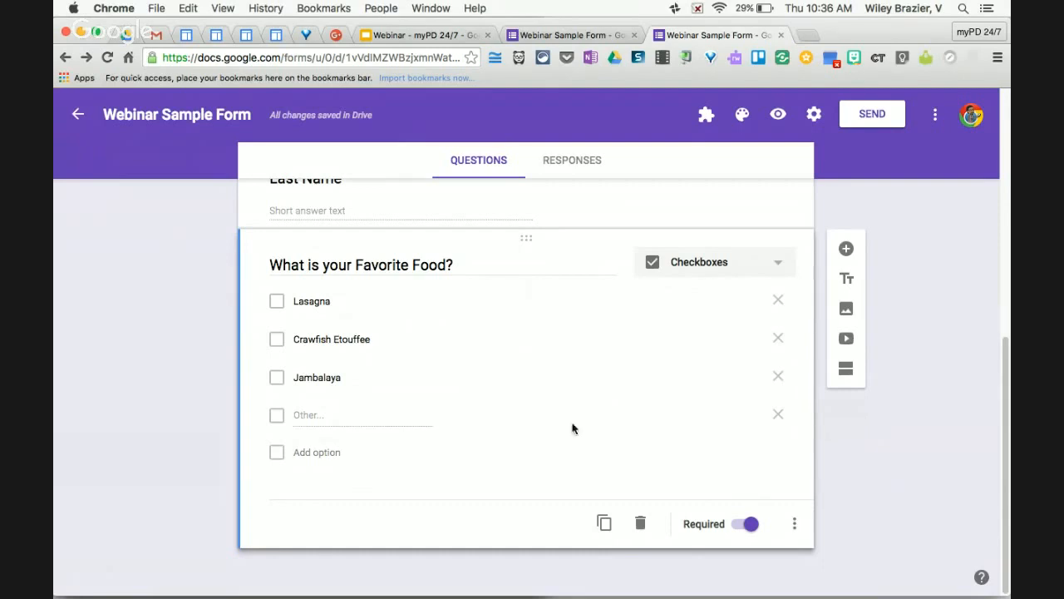
{"action": "left_click", "coordinate": [796, 522]}
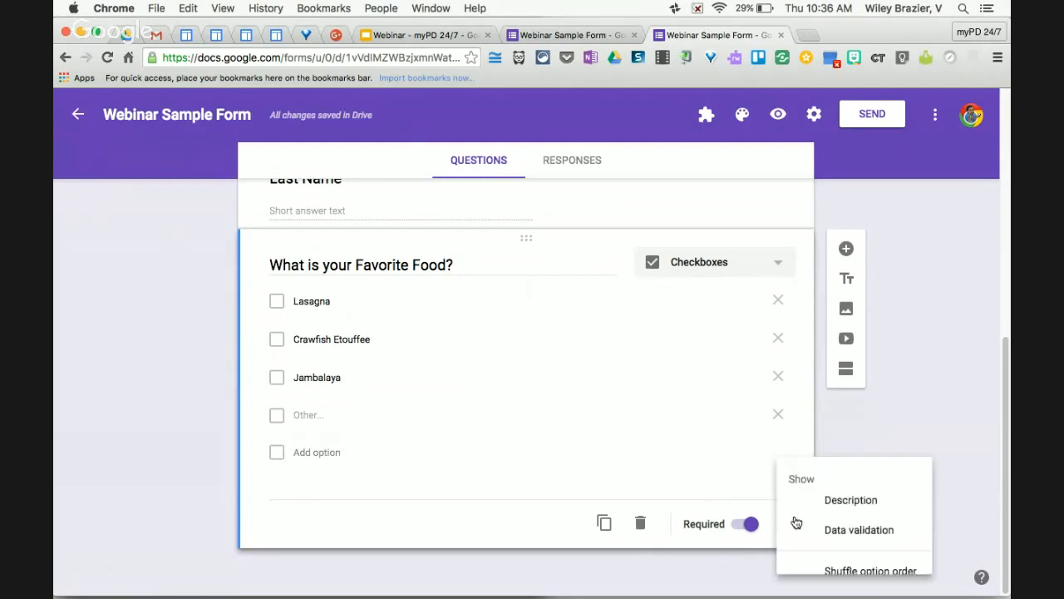
{"action": "left_click", "coordinate": [861, 488]}
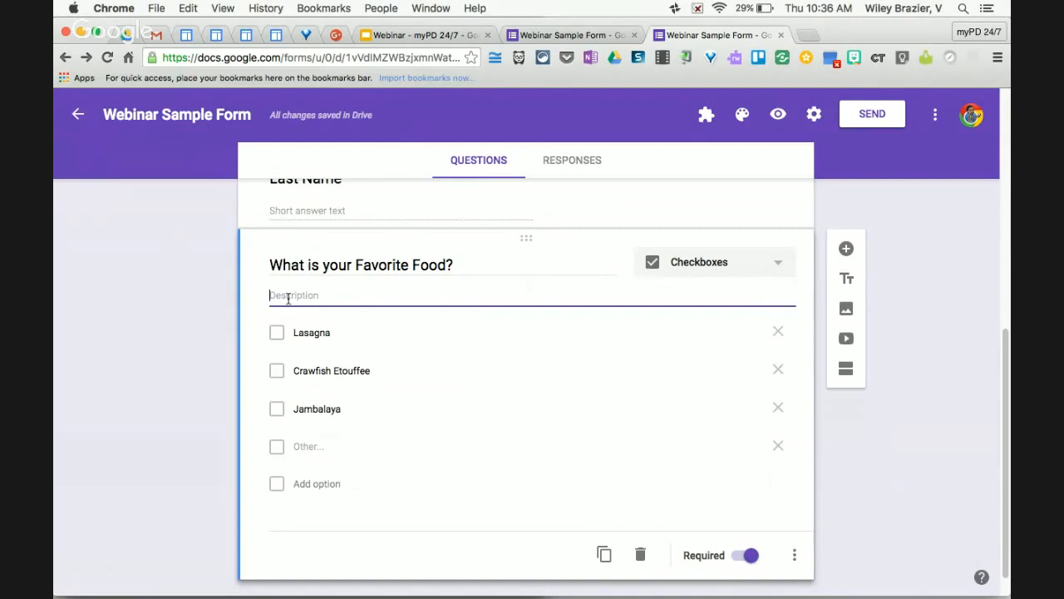
{"action": "type", "text": "See"}
{"action": "type", "text": "ect all tha"}
{"action": "type", "text": "t apply."}
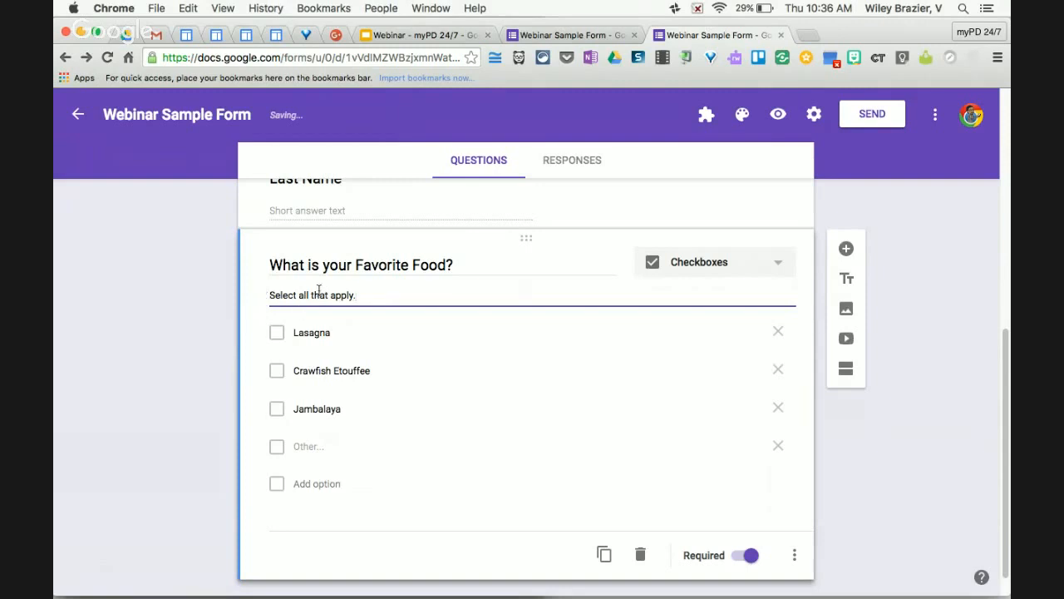
Turn on shuffled option order for the 1+1= question.
{"action": "scroll", "coordinate": [370, 313], "scroll_direction": "up", "scroll_amount": 1}
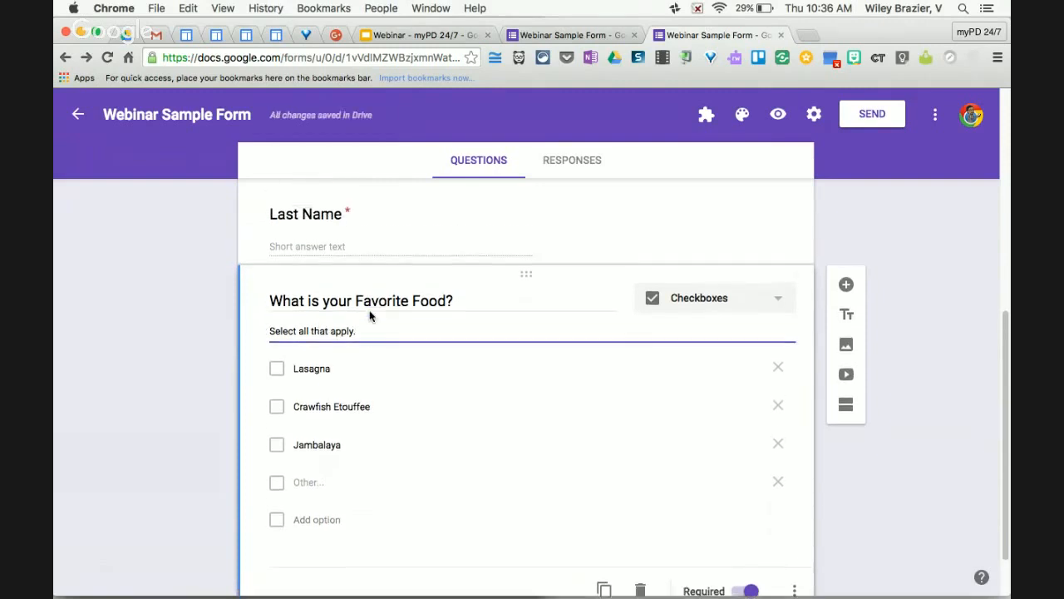
{"action": "scroll", "coordinate": [368, 311], "scroll_direction": "down", "scroll_amount": 2}
{"action": "scroll", "coordinate": [516, 297], "scroll_direction": "up", "scroll_amount": 5}
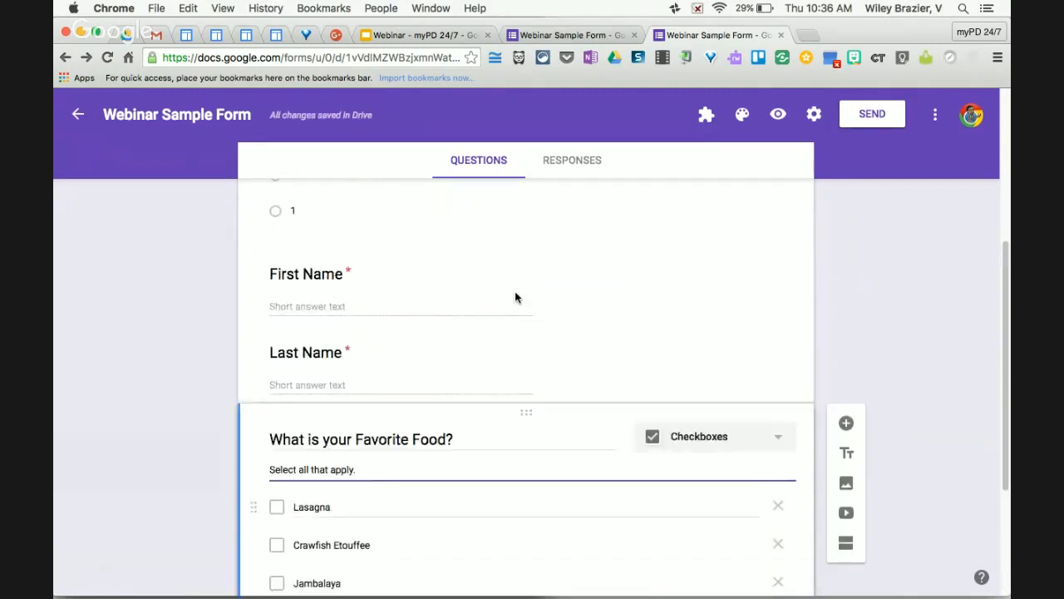
{"action": "scroll", "coordinate": [515, 293], "scroll_direction": "up", "scroll_amount": 1}
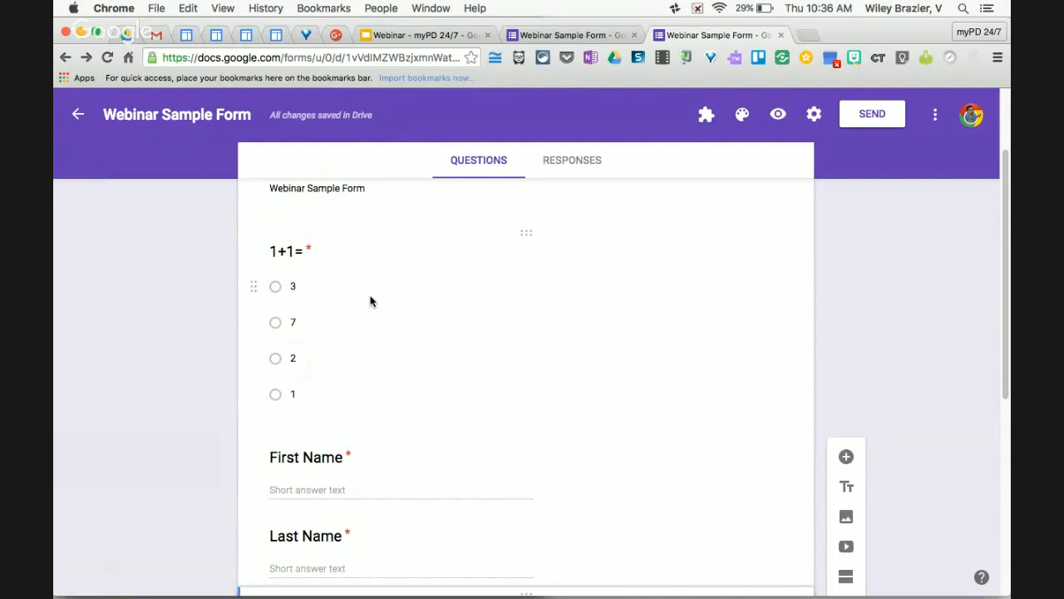
{"action": "left_click", "coordinate": [620, 313]}
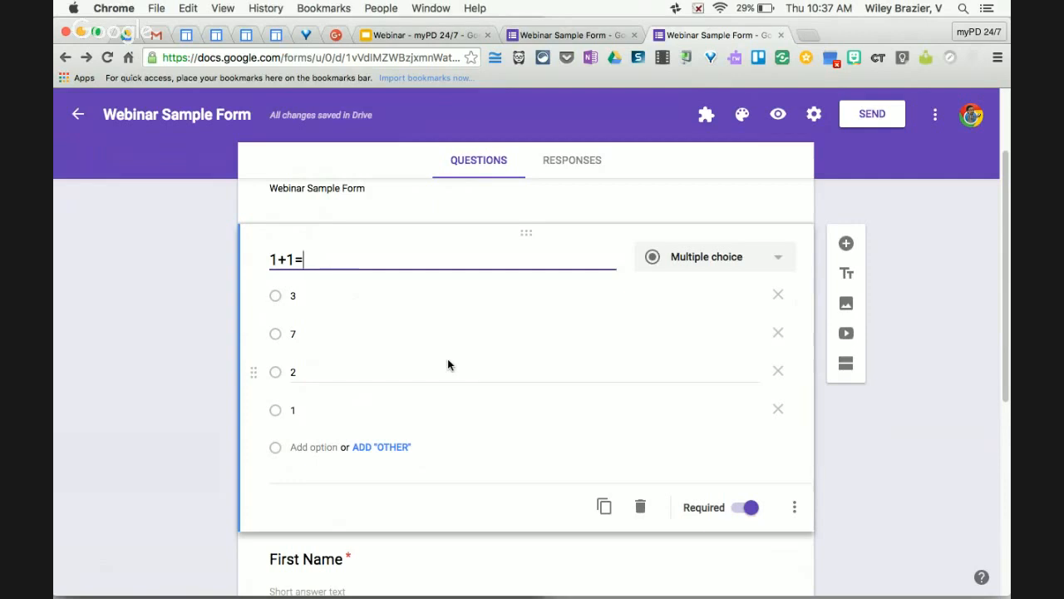
{"action": "left_click", "coordinate": [795, 507]}
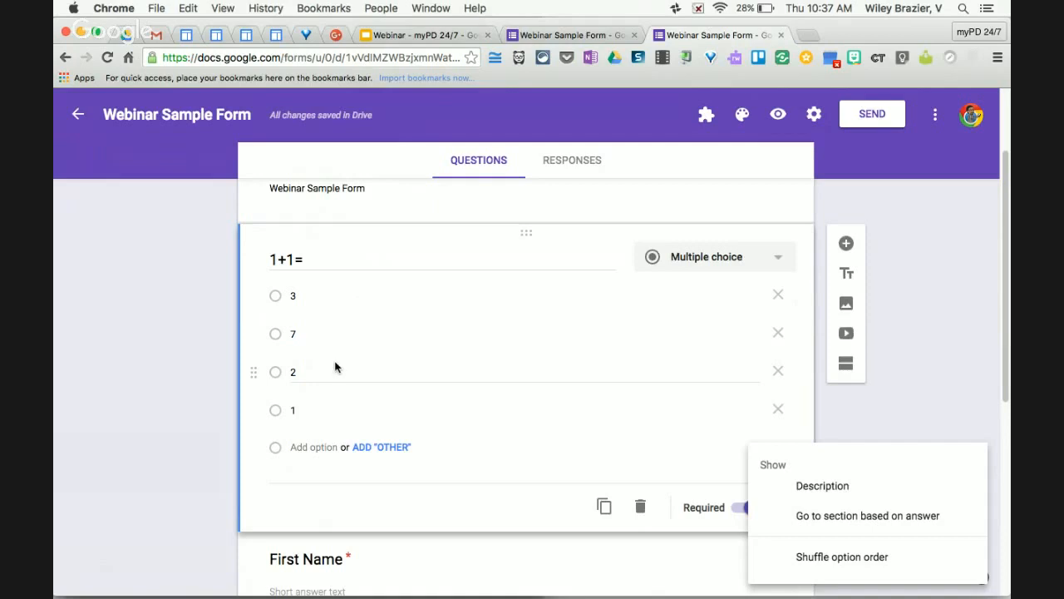
{"action": "left_click", "coordinate": [814, 557]}
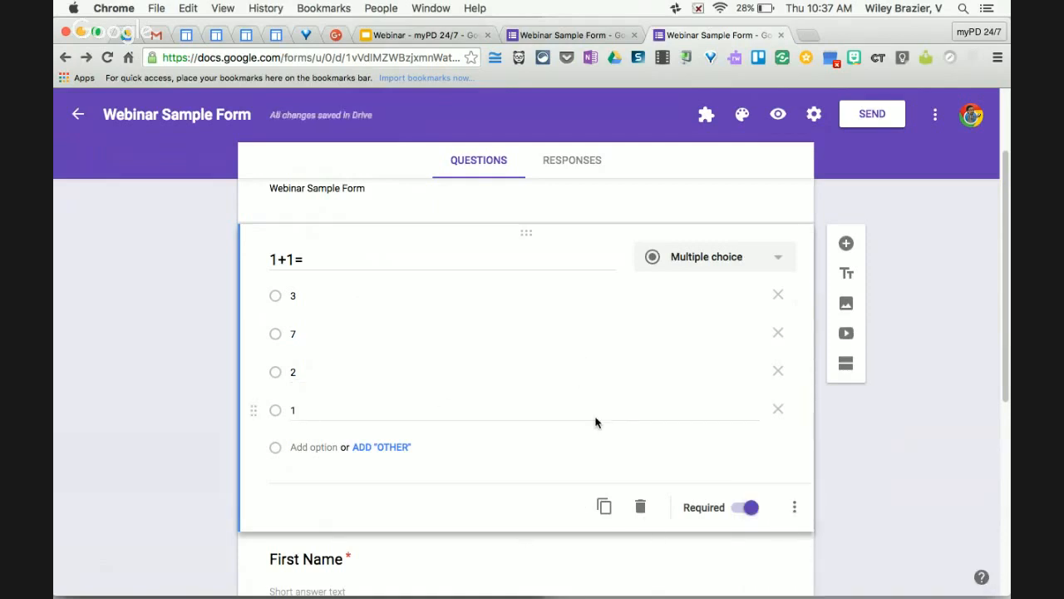
{"action": "scroll", "coordinate": [595, 421], "scroll_direction": "down", "scroll_amount": 1}
{"action": "scroll", "coordinate": [596, 421], "scroll_direction": "down", "scroll_amount": 1}
{"action": "scroll", "coordinate": [595, 421], "scroll_direction": "down", "scroll_amount": 3}
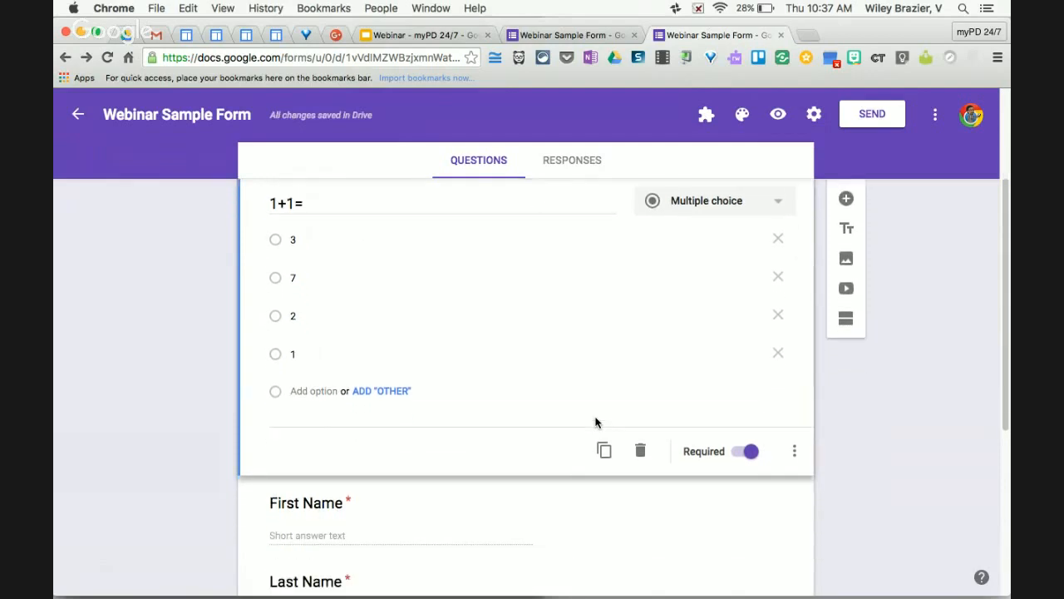
{"action": "scroll", "coordinate": [596, 422], "scroll_direction": "down", "scroll_amount": 2}
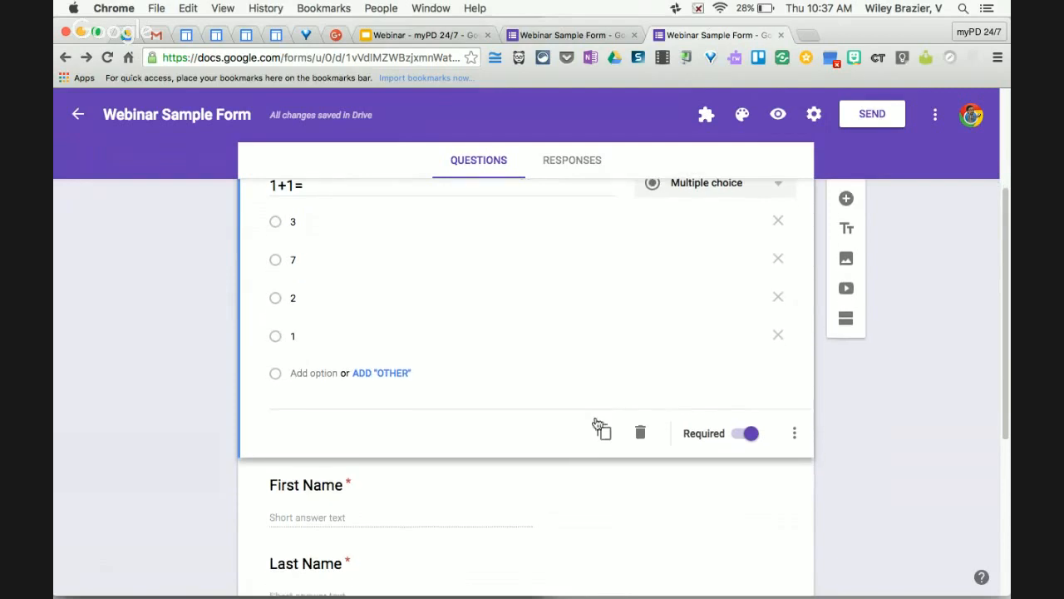
{"action": "scroll", "coordinate": [596, 422], "scroll_direction": "down", "scroll_amount": 2}
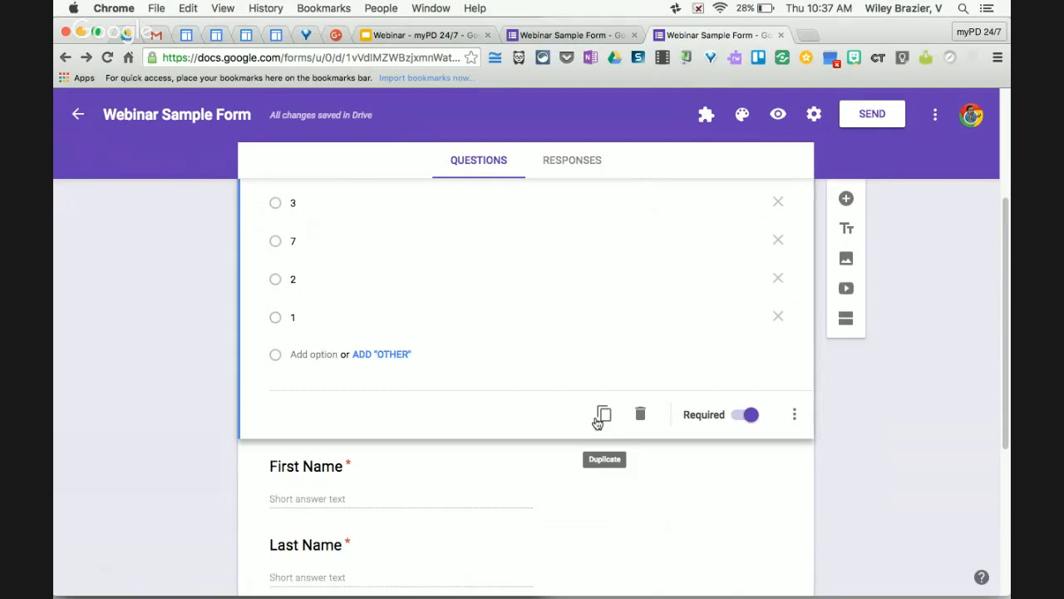
{"action": "scroll", "coordinate": [597, 424], "scroll_direction": "down", "scroll_amount": 10}
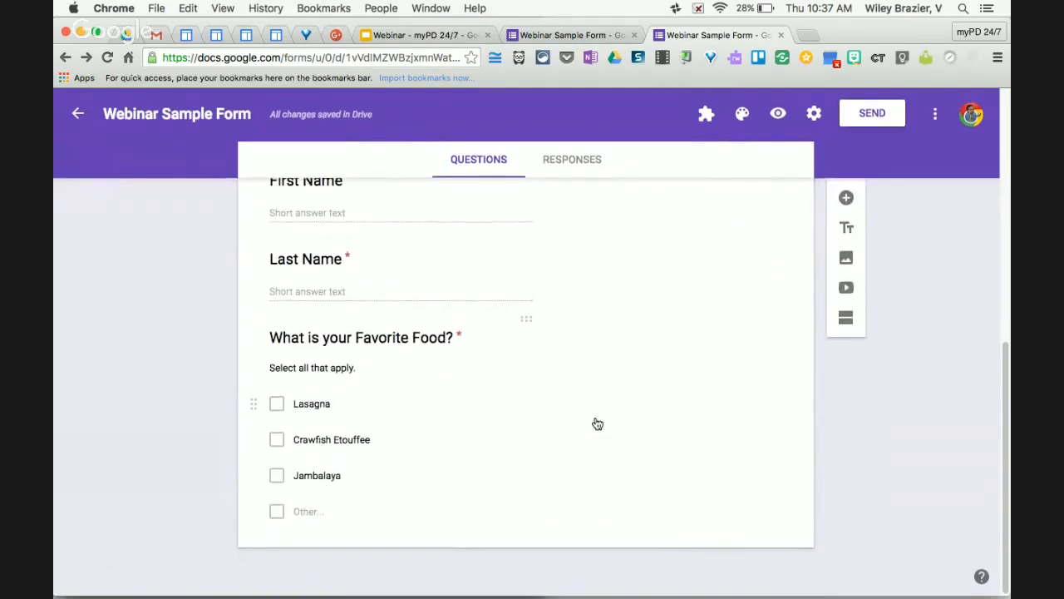
{"action": "left_click", "coordinate": [628, 474]}
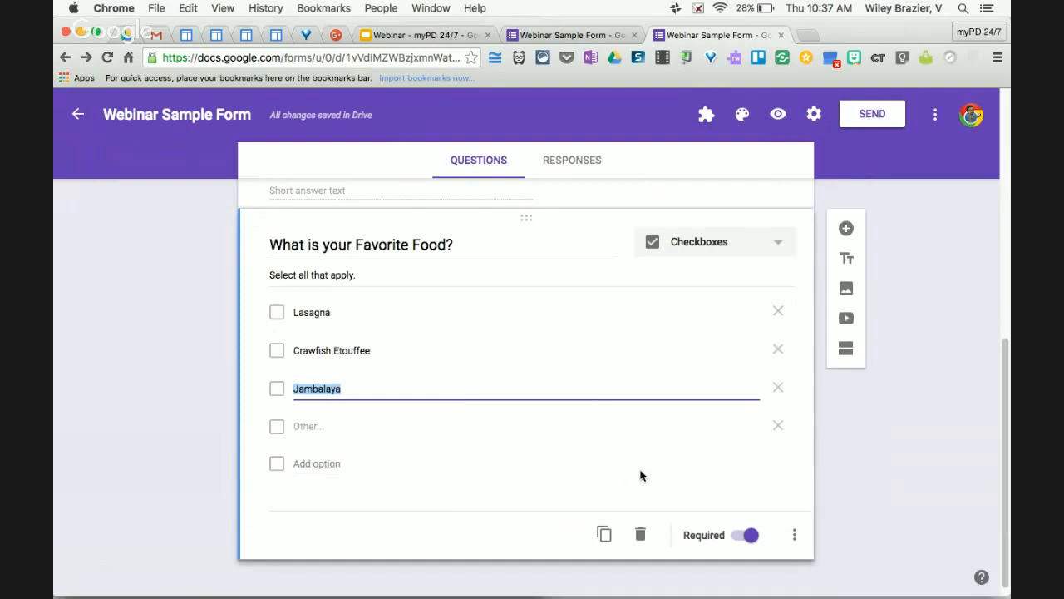
{"action": "left_click", "coordinate": [846, 232]}
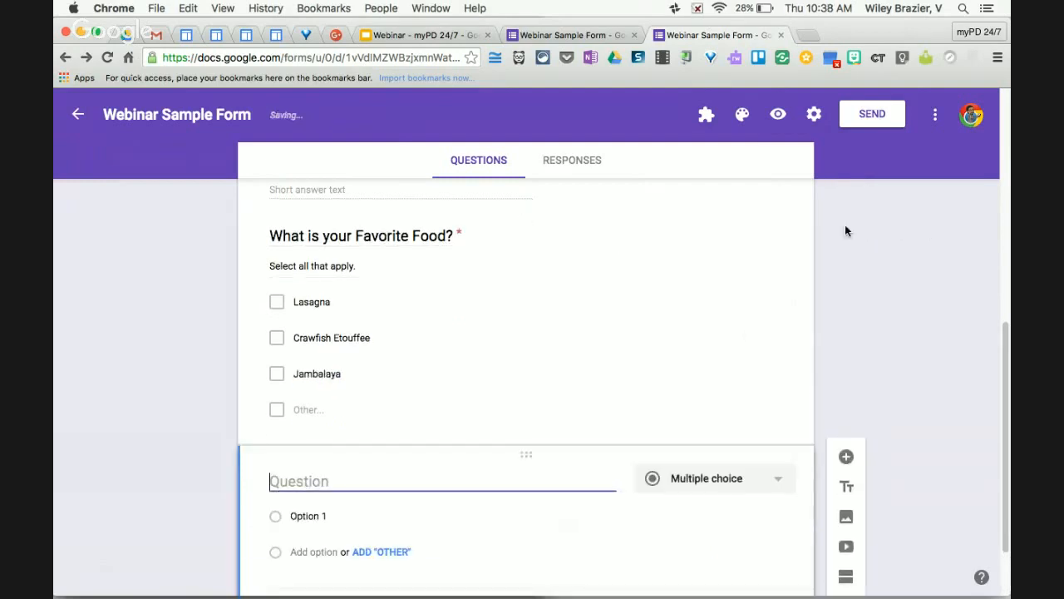
{"action": "left_click", "coordinate": [753, 480]}
{"action": "scroll", "coordinate": [753, 481], "scroll_direction": "down", "scroll_amount": 4}
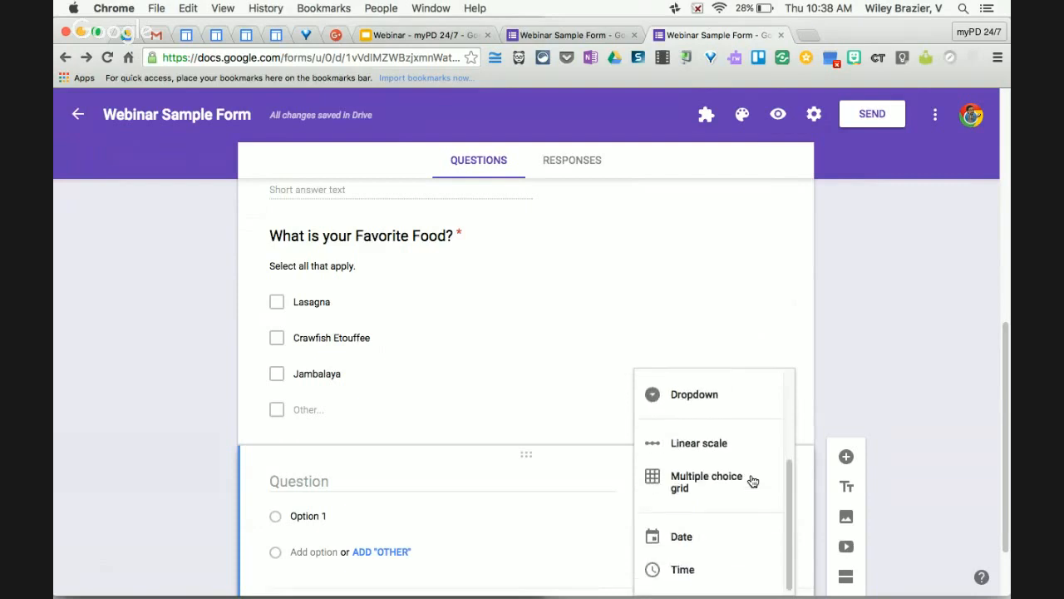
{"action": "scroll", "coordinate": [752, 481], "scroll_direction": "down", "scroll_amount": 2}
{"action": "scroll", "coordinate": [753, 480], "scroll_direction": "up", "scroll_amount": 2}
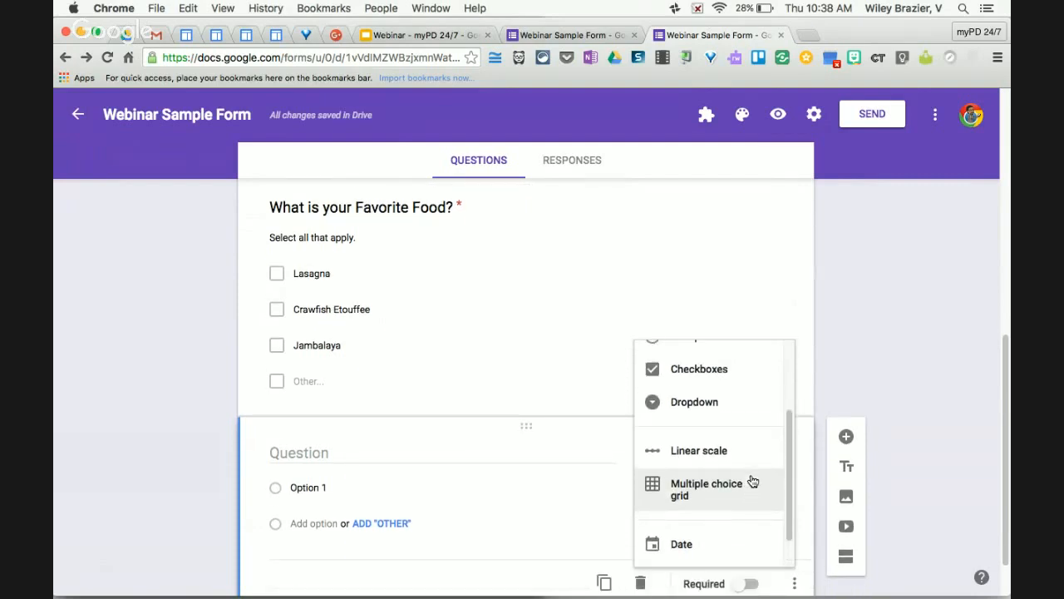
{"action": "left_click", "coordinate": [710, 402]}
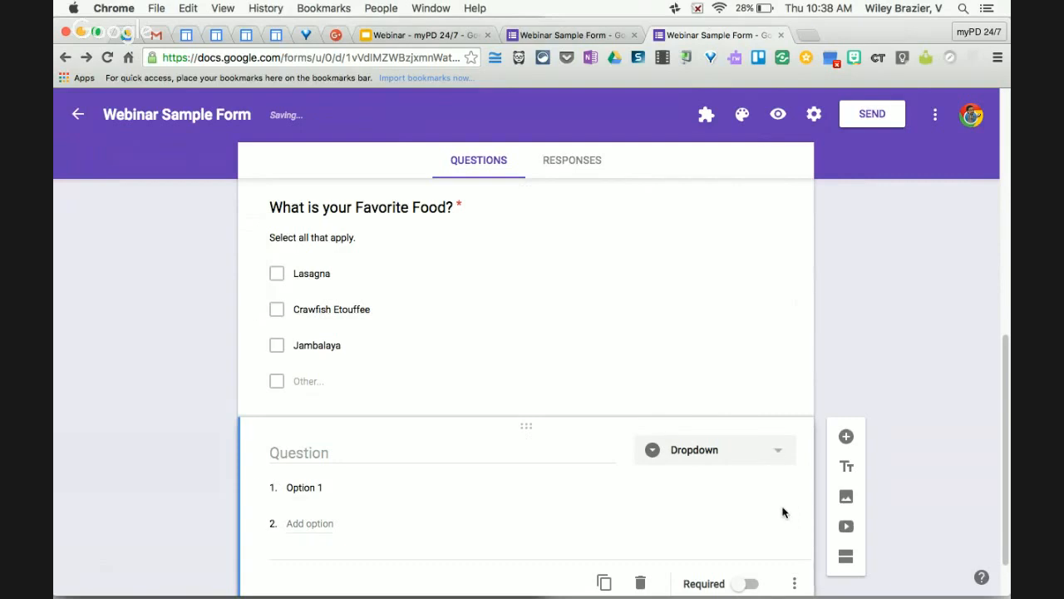
{"action": "scroll", "coordinate": [784, 512], "scroll_direction": "down", "scroll_amount": 2}
{"action": "left_click", "coordinate": [640, 522]}
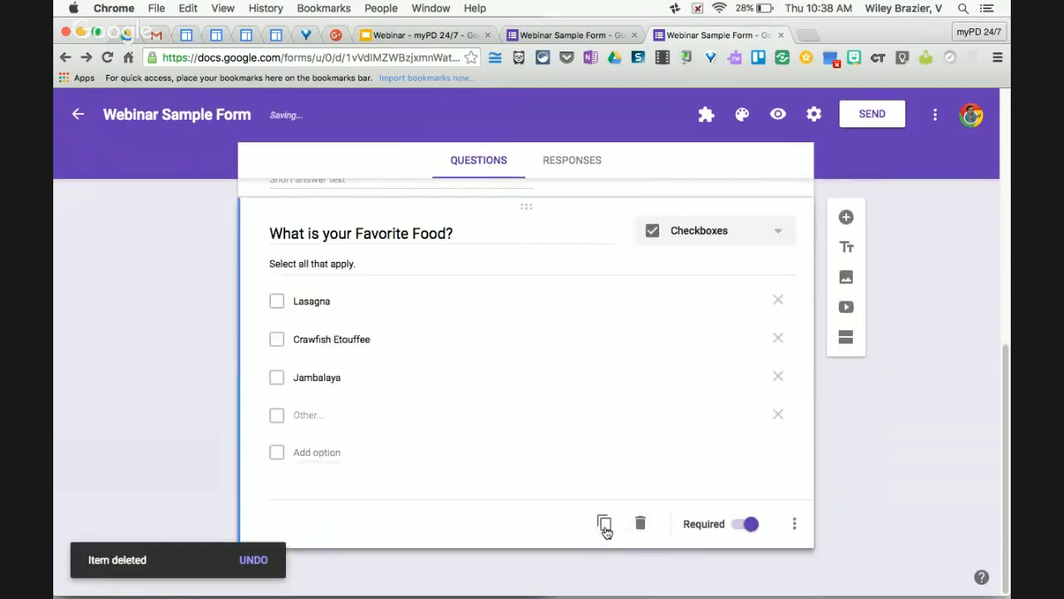
Duplicate the favorite food checkbox question and change the copy's question type to Dropdown.
{"action": "left_click", "coordinate": [605, 523]}
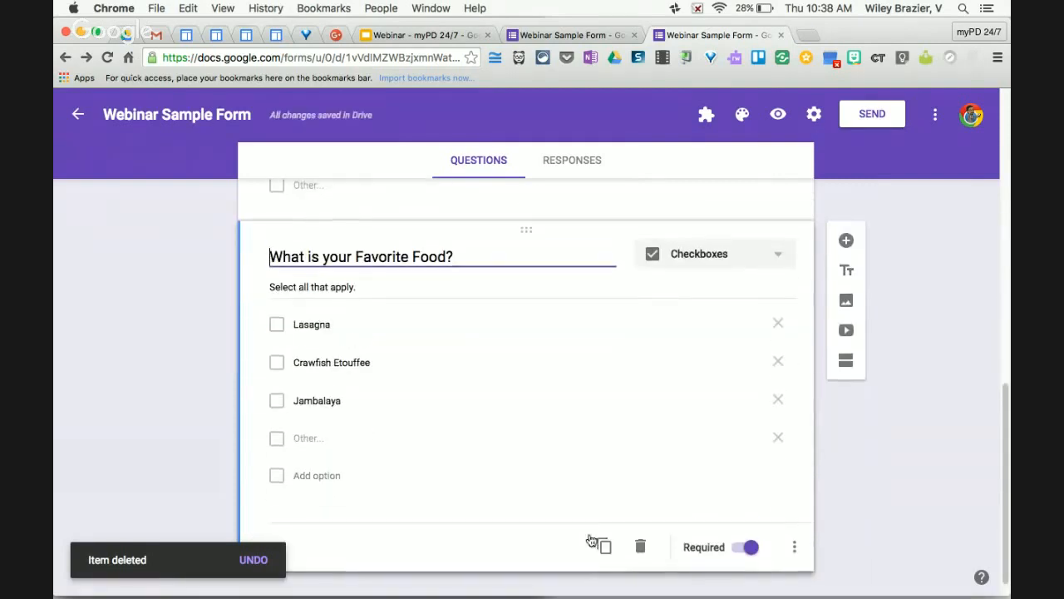
{"action": "left_click", "coordinate": [774, 263]}
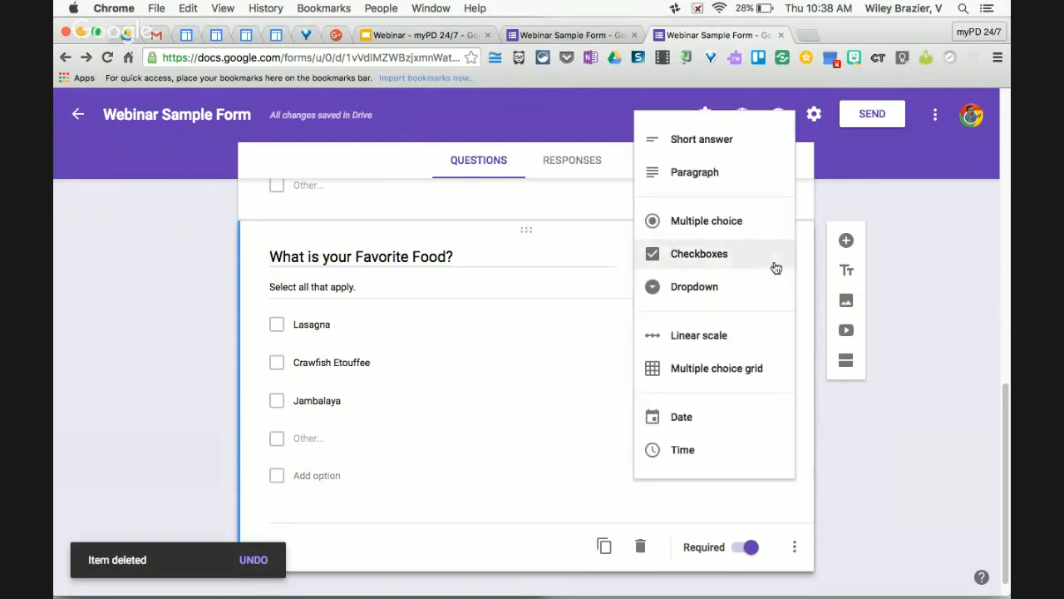
{"action": "left_click", "coordinate": [695, 287]}
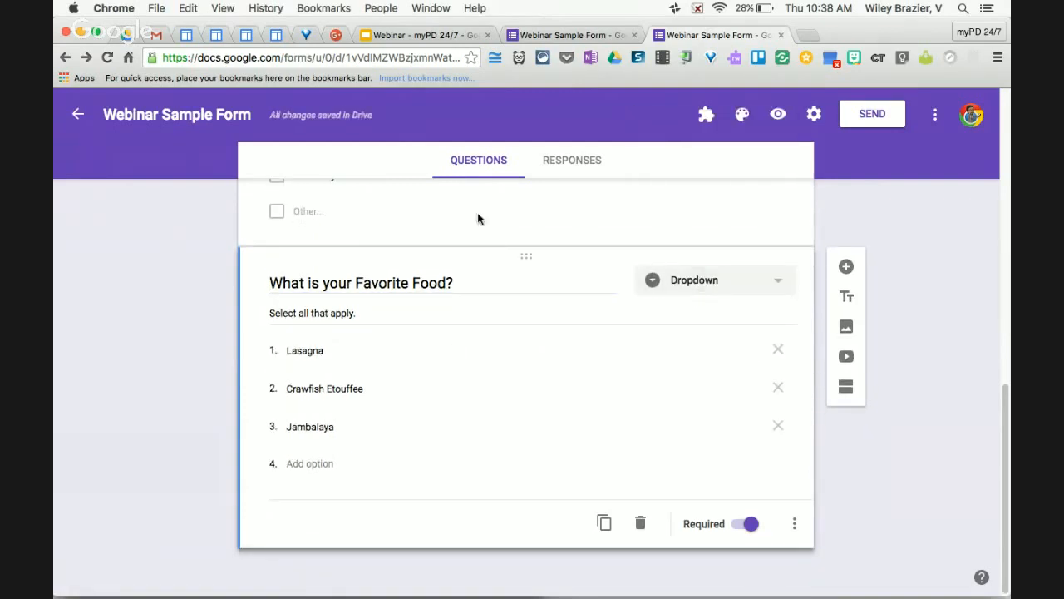
Replace the description of the dropdown favorite food question with "Select only one.".
{"action": "scroll", "coordinate": [468, 288], "scroll_direction": "up", "scroll_amount": 3}
{"action": "scroll", "coordinate": [463, 288], "scroll_direction": "up", "scroll_amount": 2}
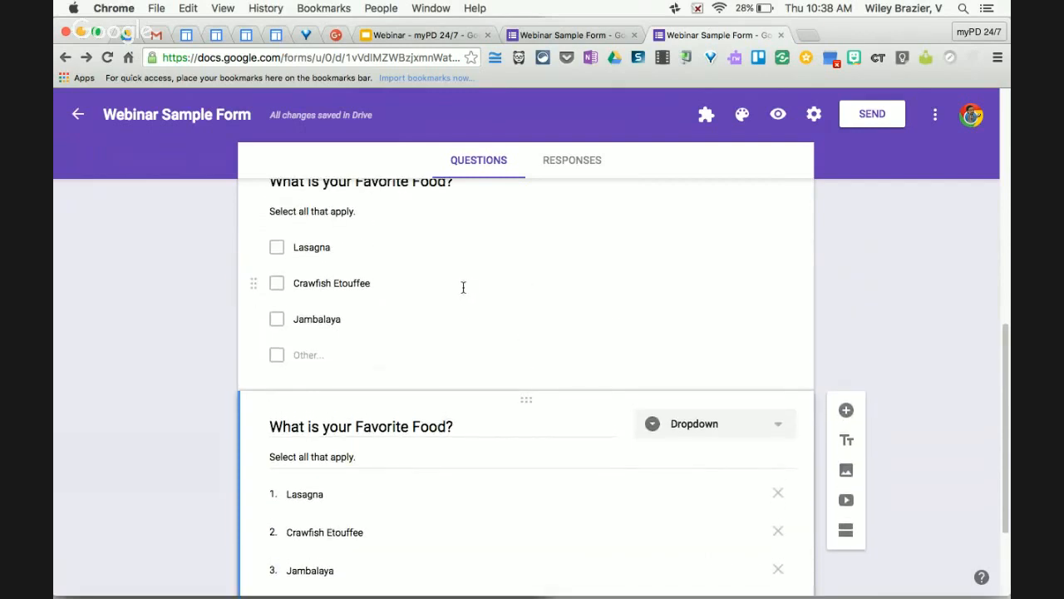
{"action": "triple_click", "coordinate": [361, 458]}
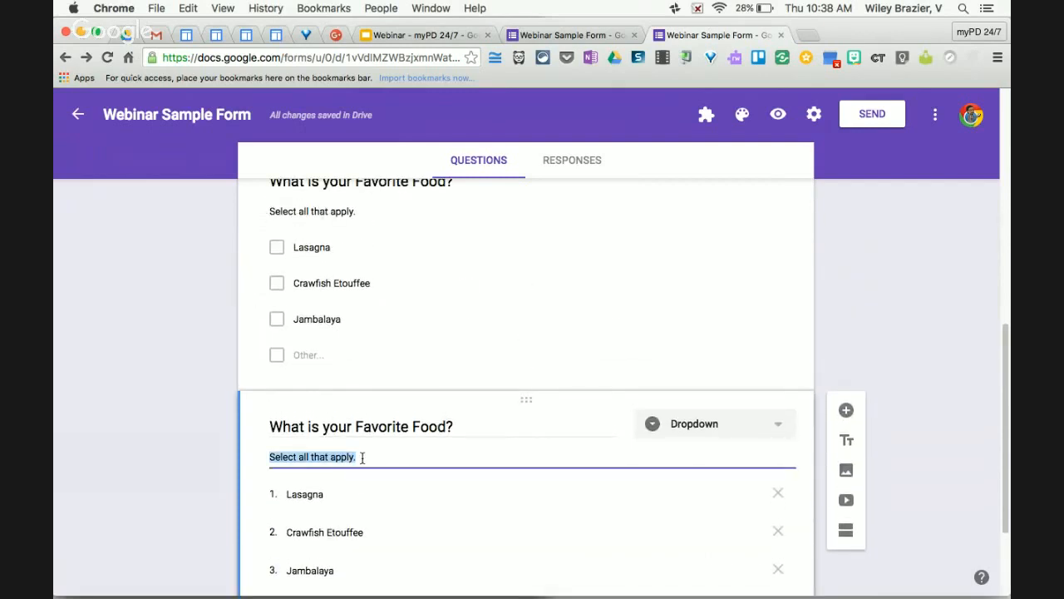
{"action": "type", "text": "Select"}
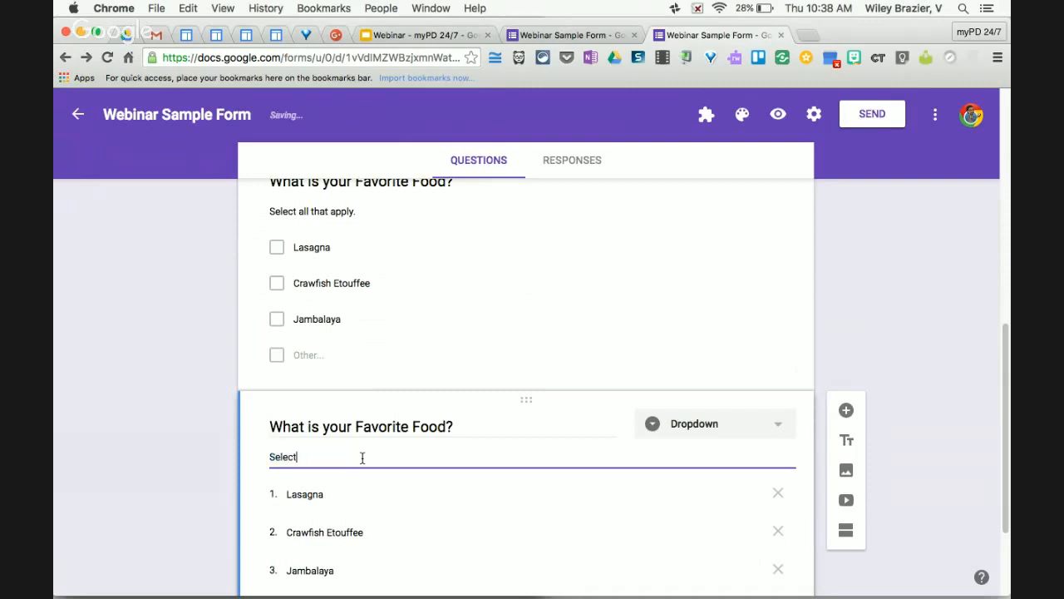
{"action": "type", "text": " only one."}
{"action": "scroll", "coordinate": [362, 457], "scroll_direction": "down", "scroll_amount": 3}
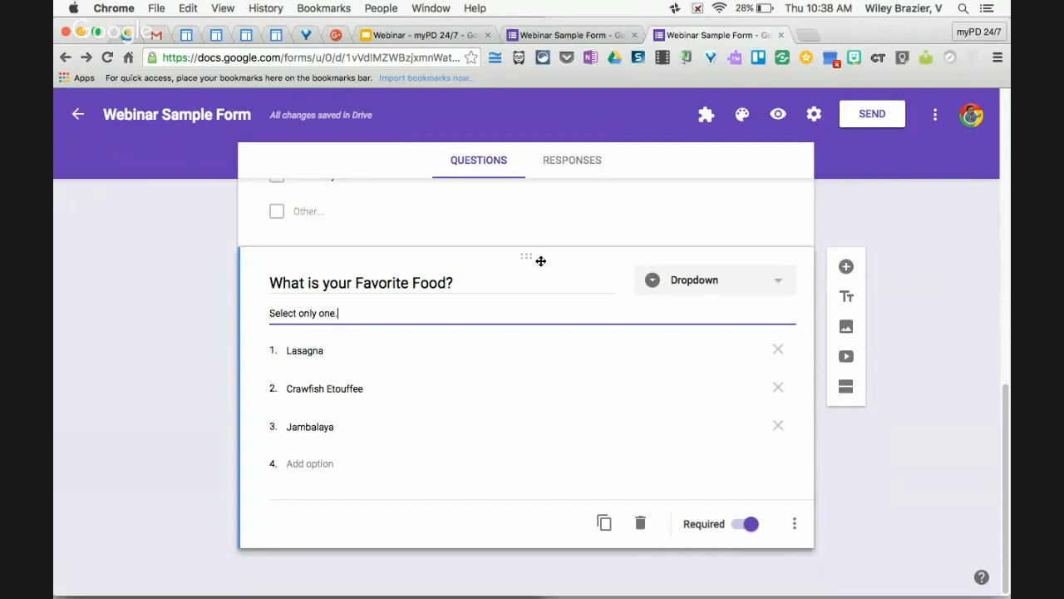
{"action": "left_click", "coordinate": [840, 326]}
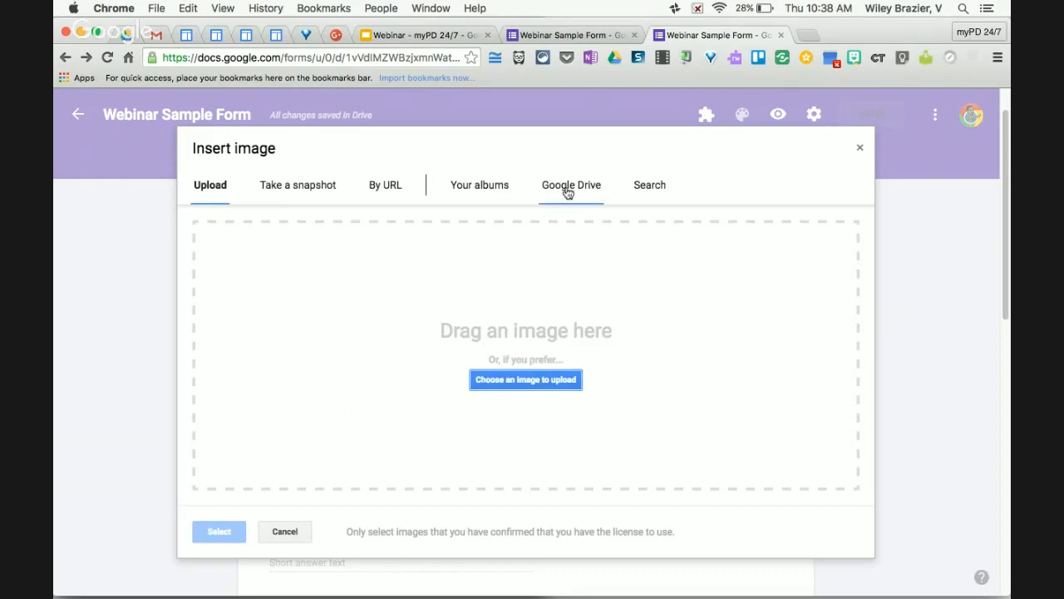
{"action": "left_click", "coordinate": [860, 150]}
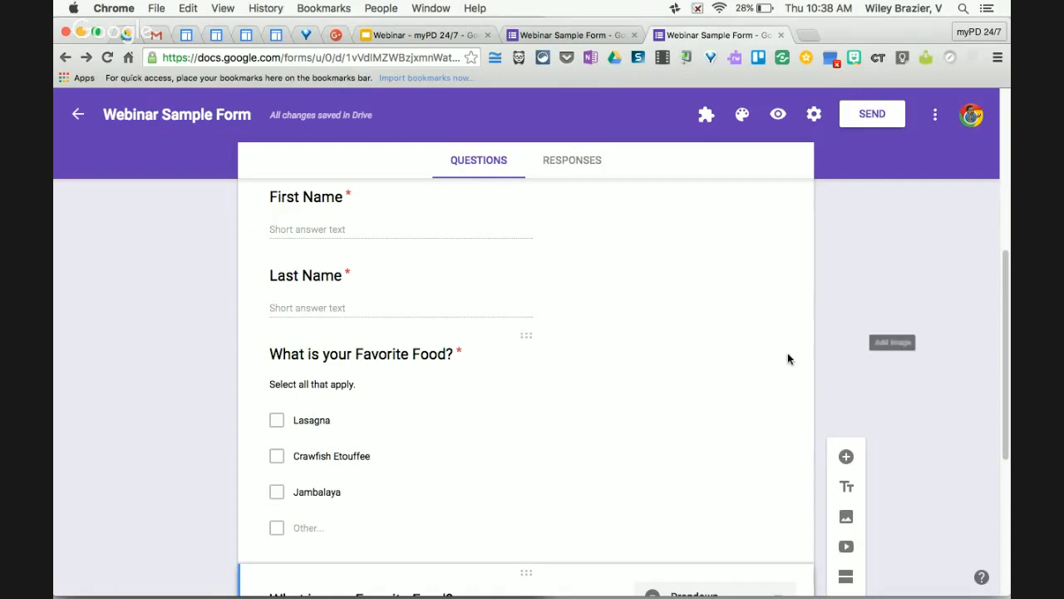
{"action": "scroll", "coordinate": [818, 420], "scroll_direction": "down", "scroll_amount": 5}
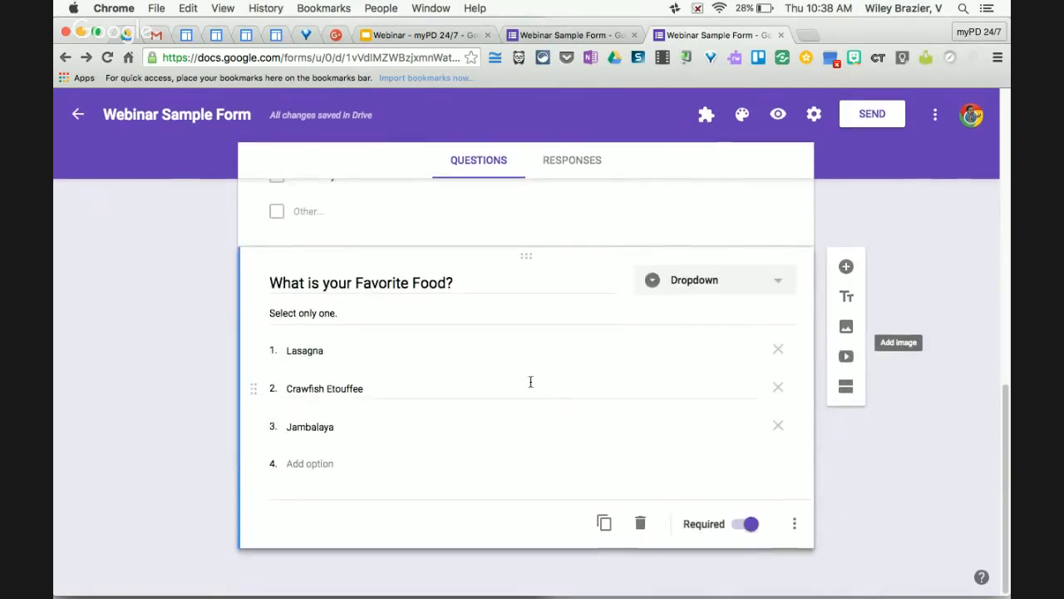
{"action": "left_click", "coordinate": [530, 383]}
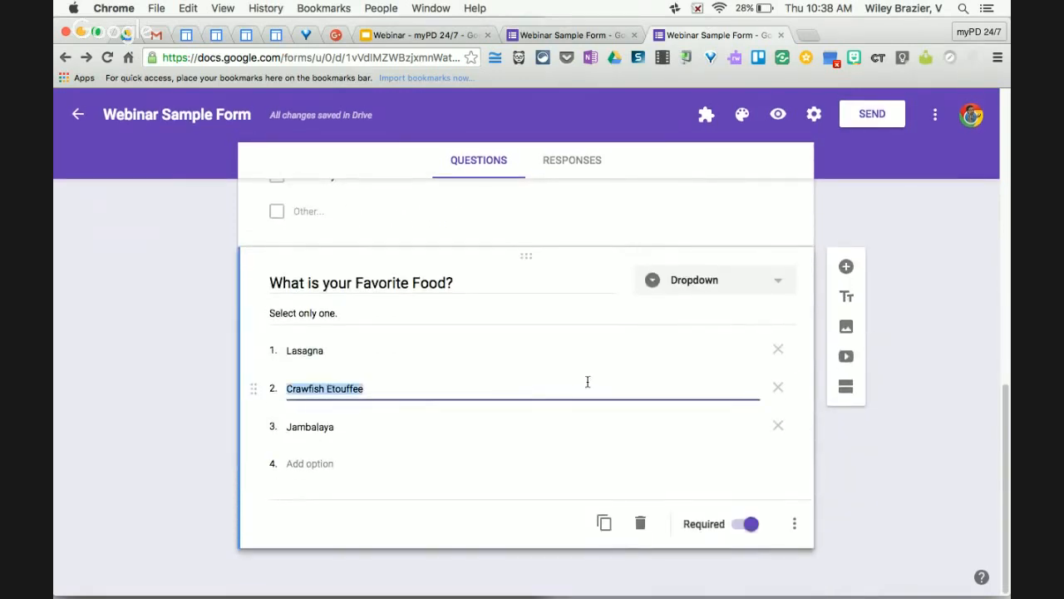
Start inserting an image and look through the By URL, Your albums and Google Drive sources.
{"action": "left_click", "coordinate": [846, 326]}
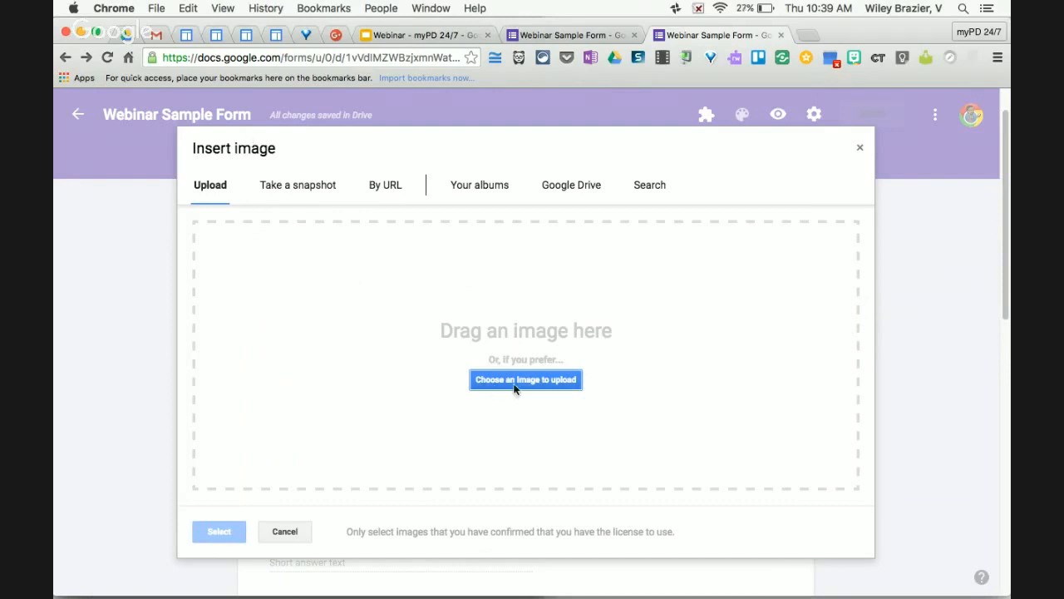
{"action": "left_click", "coordinate": [377, 187]}
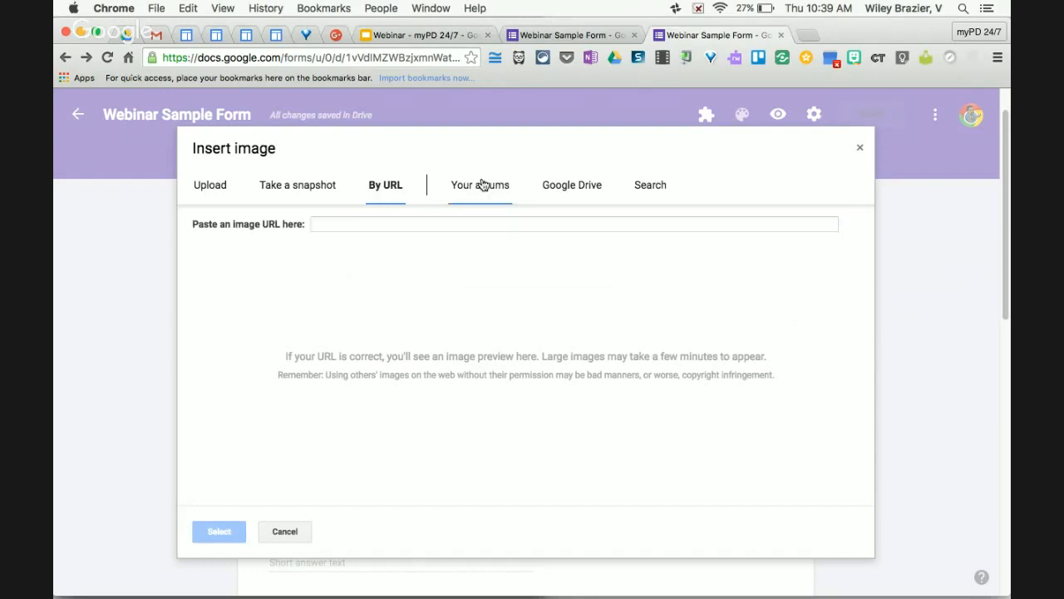
{"action": "left_click", "coordinate": [483, 185]}
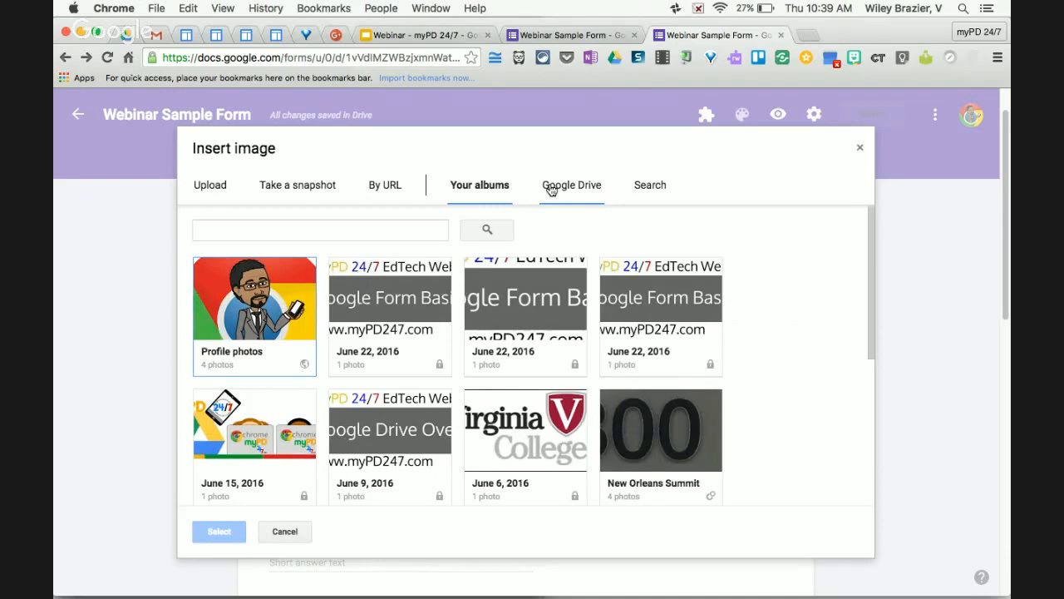
{"action": "left_click", "coordinate": [572, 184]}
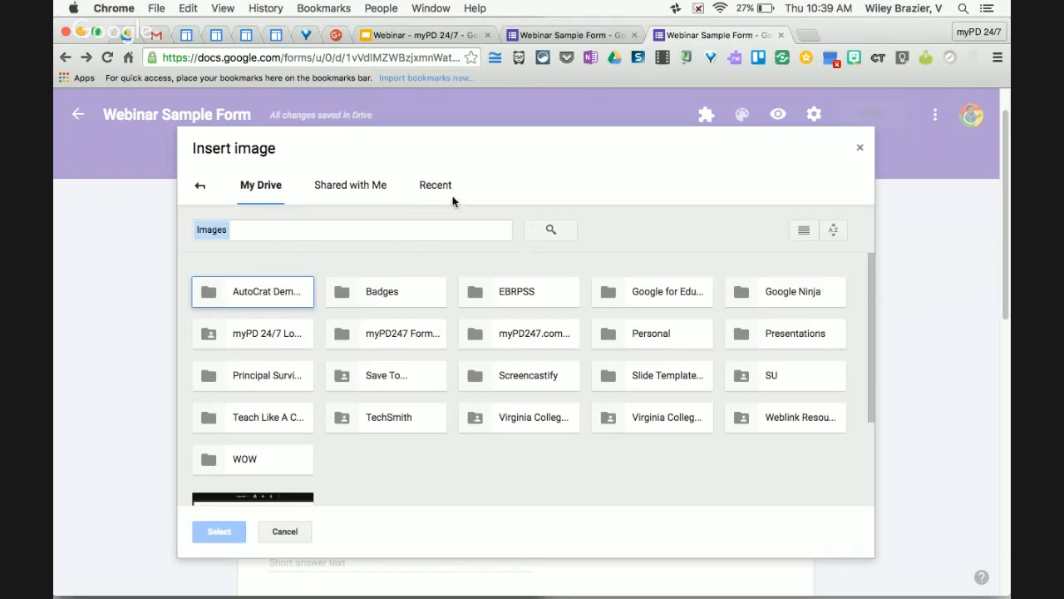
{"action": "left_click", "coordinate": [198, 183]}
Search Google images for "Louisiana Food" and insert the first crawfish picture from the results below the dropdown question.
{"action": "left_click", "coordinate": [652, 184]}
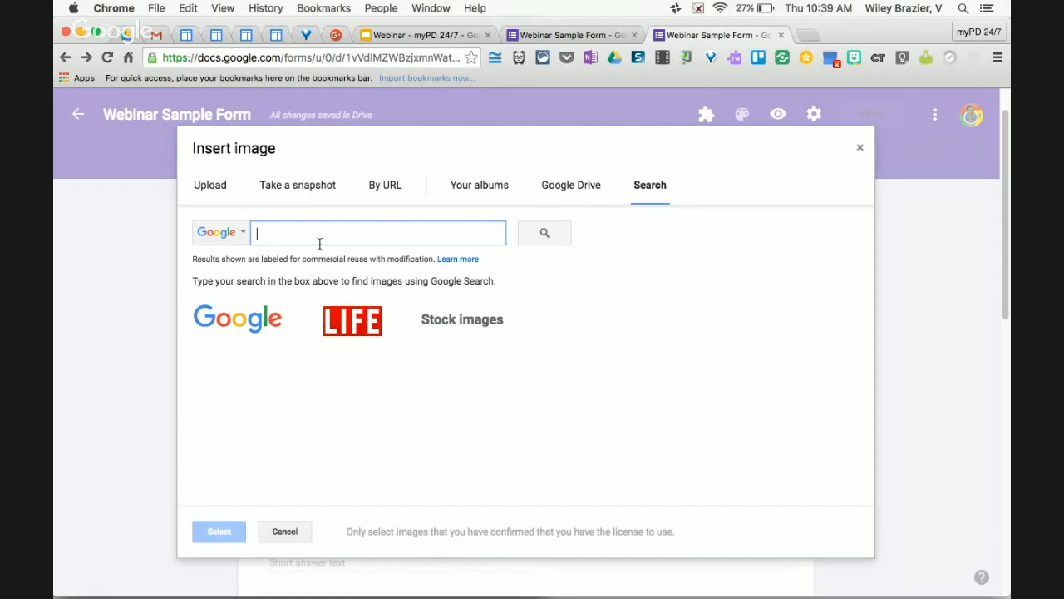
{"action": "type", "text": "Louisiana Food"}
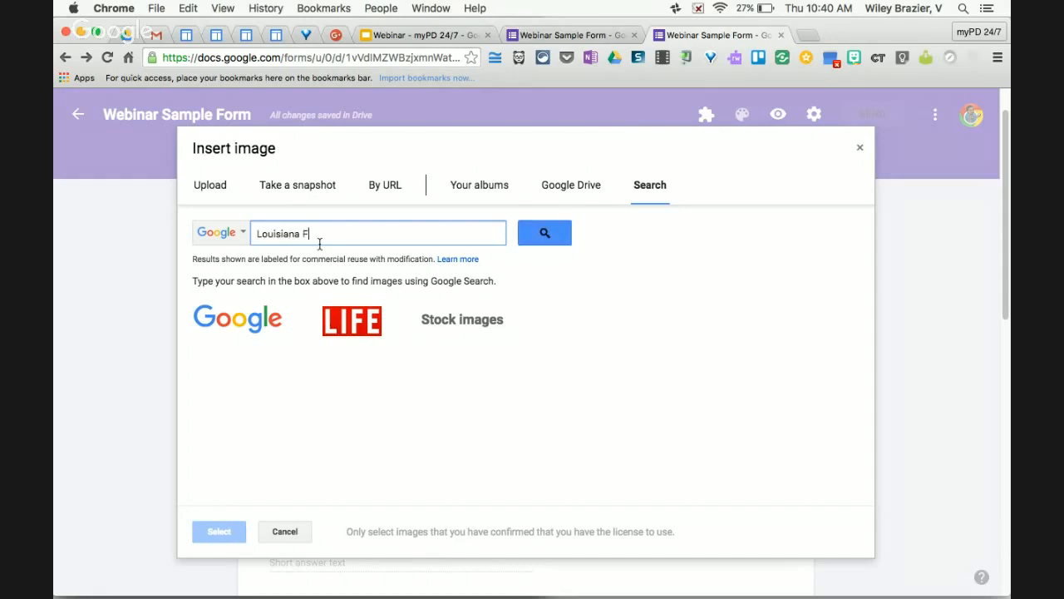
{"action": "key", "text": "Return"}
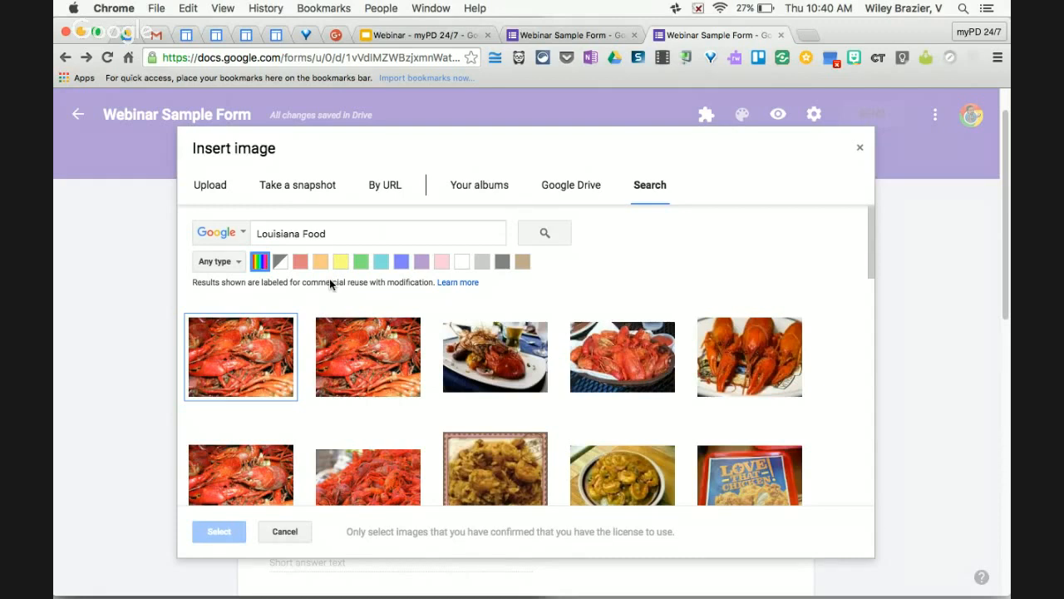
{"action": "mouse_move", "coordinate": [280, 360]}
{"action": "scroll", "coordinate": [505, 385], "scroll_direction": "down", "scroll_amount": 2}
{"action": "left_click", "coordinate": [501, 395]}
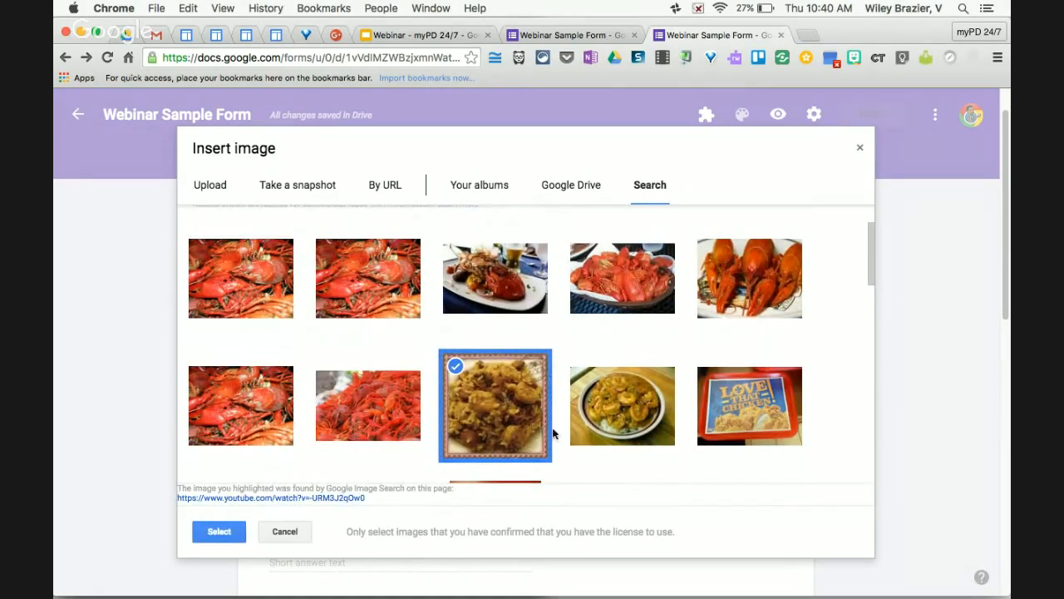
{"action": "left_click", "coordinate": [268, 287]}
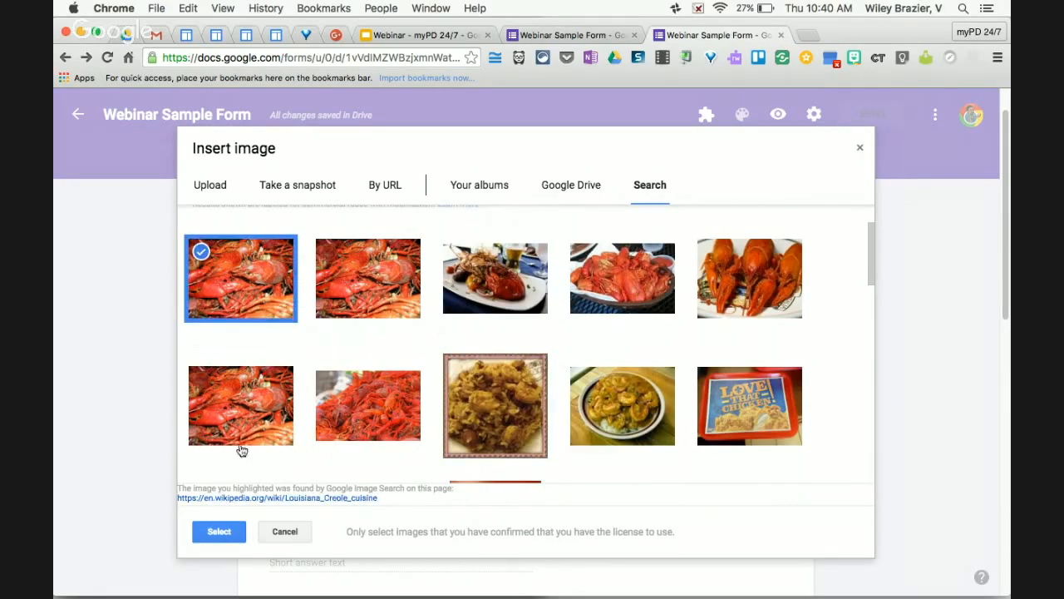
{"action": "left_click", "coordinate": [218, 533]}
Move the crawfish image above the dropdown favorite food question.
{"action": "scroll", "coordinate": [594, 385], "scroll_direction": "down", "scroll_amount": 3}
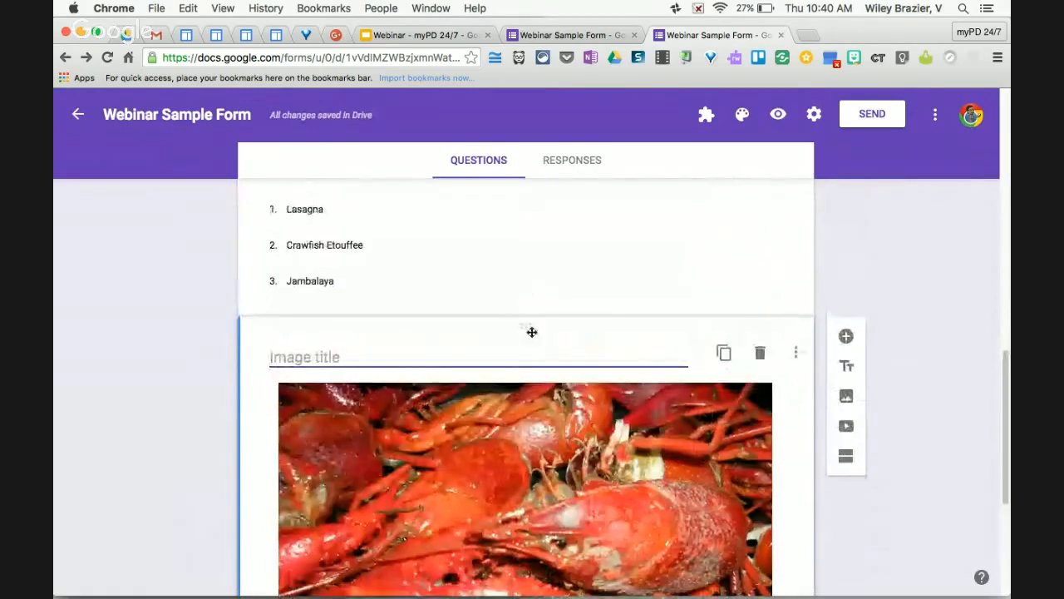
{"action": "scroll", "coordinate": [527, 350], "scroll_direction": "up", "scroll_amount": 2}
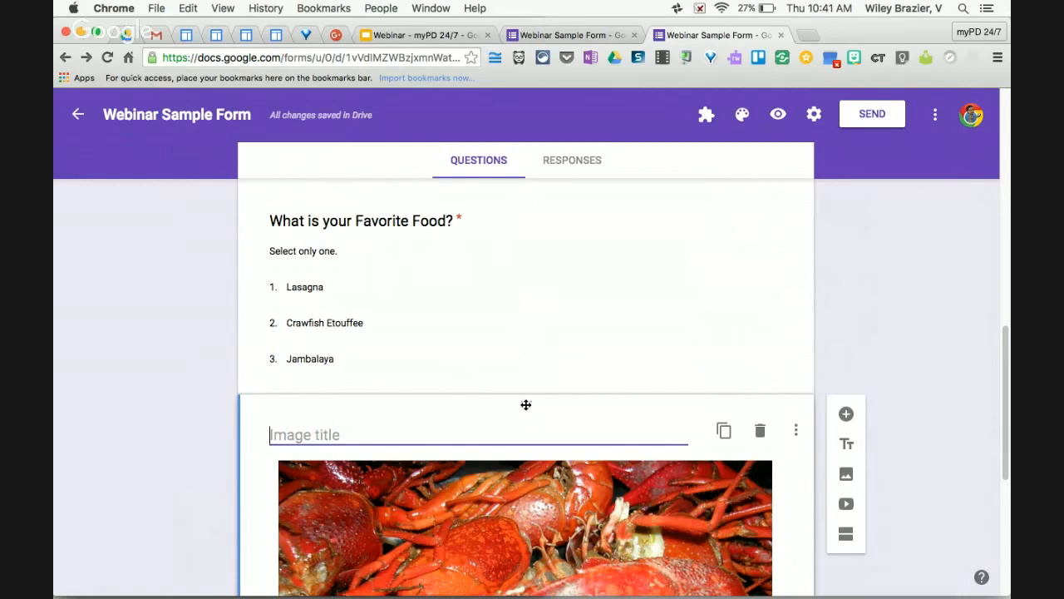
{"action": "left_click_drag", "start_coordinate": [525, 404], "coordinate": [525, 285]}
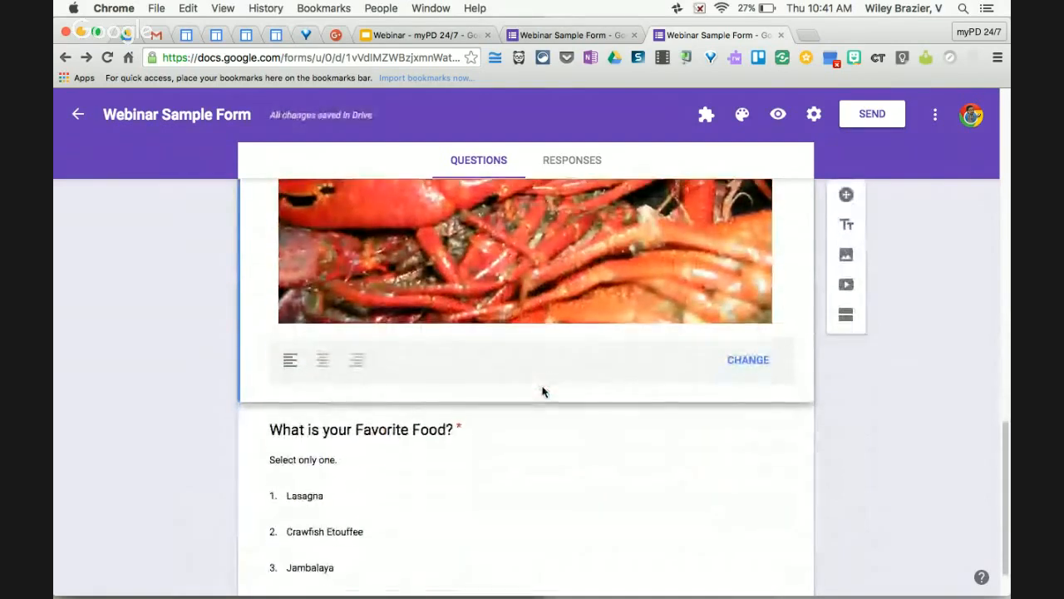
{"action": "scroll", "coordinate": [485, 483], "scroll_direction": "down", "scroll_amount": 2}
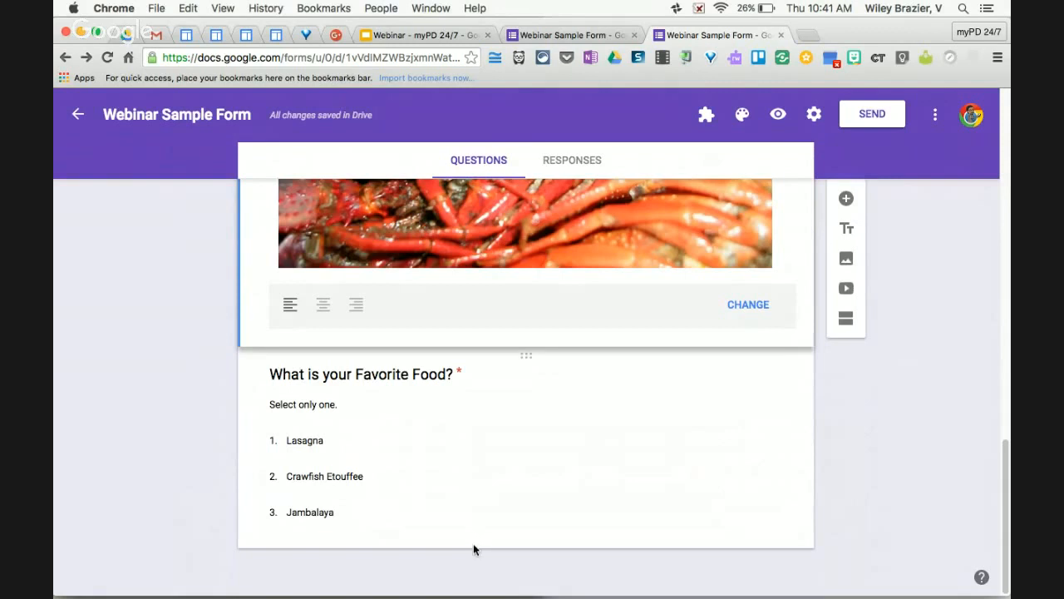
{"action": "left_click", "coordinate": [474, 543]}
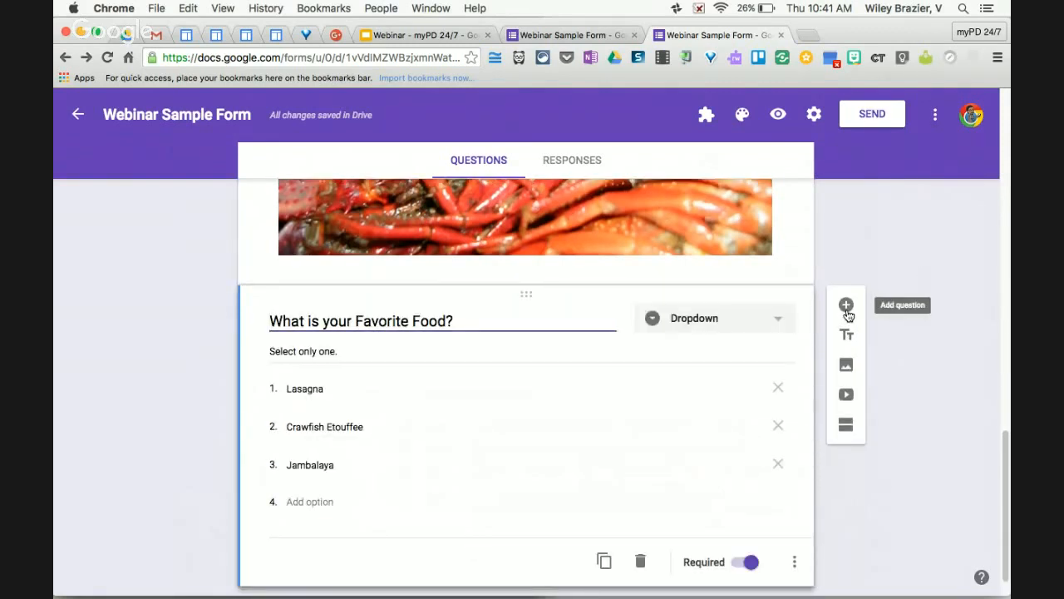
{"action": "left_click", "coordinate": [847, 310]}
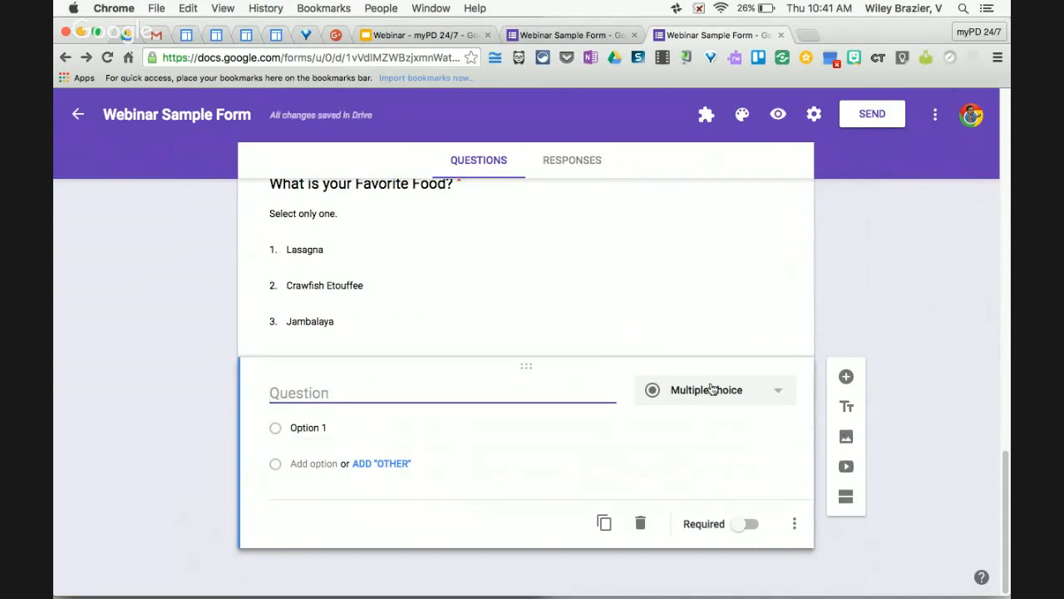
{"action": "left_click", "coordinate": [641, 523]}
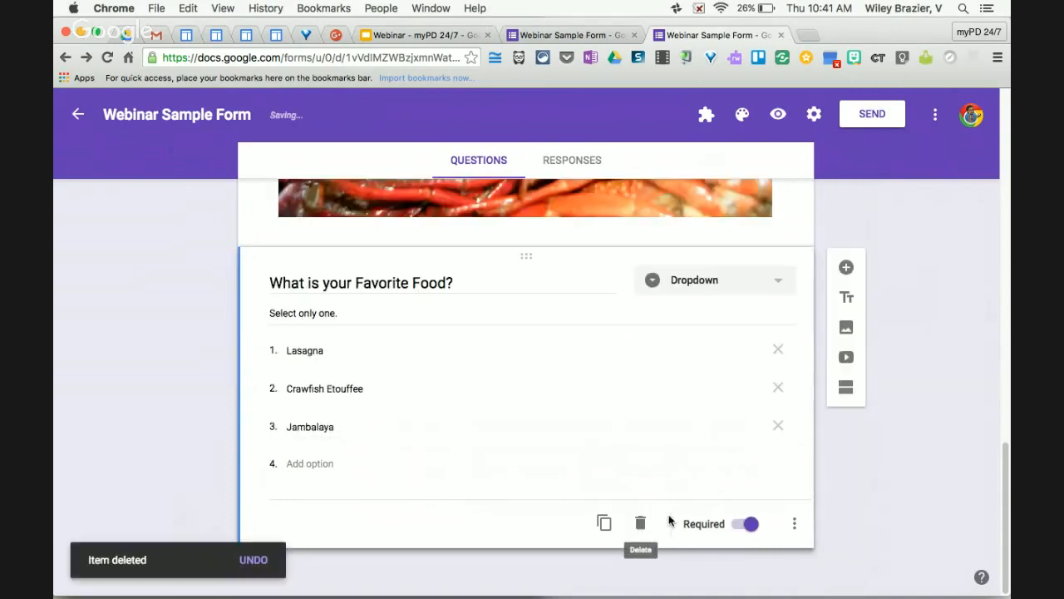
{"action": "left_click", "coordinate": [846, 326]}
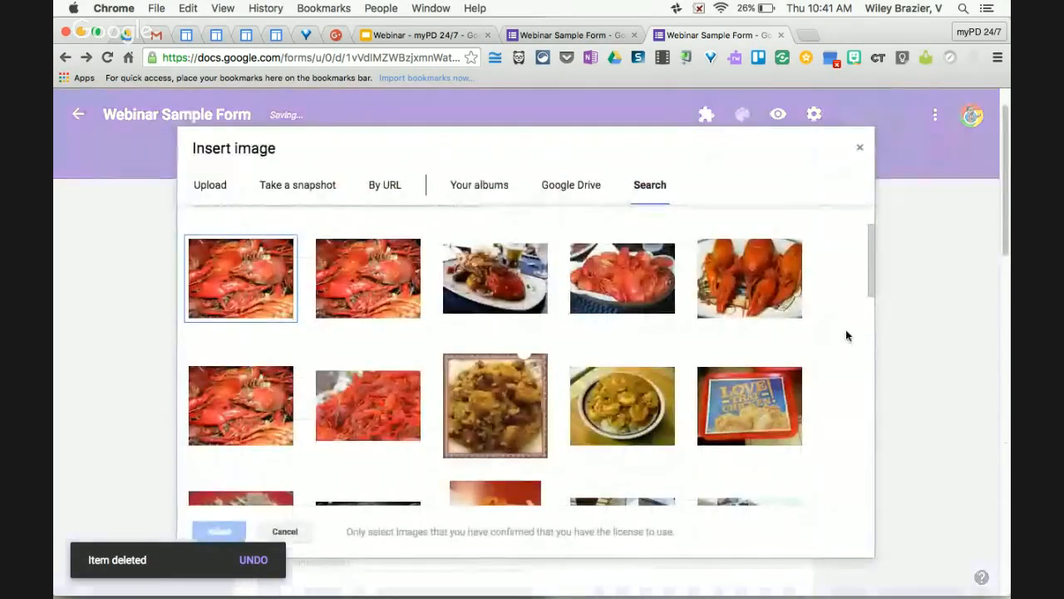
{"action": "left_click", "coordinate": [863, 149]}
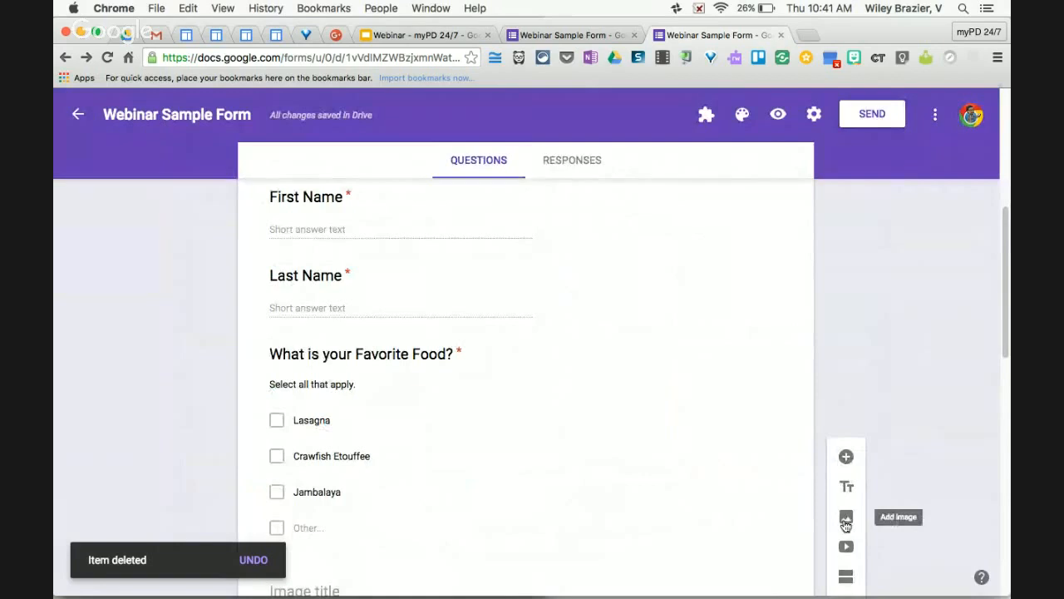
Start adding a video below the dropdown favorite food question and search YouTube for "dissection".
{"action": "scroll", "coordinate": [846, 524], "scroll_direction": "down", "scroll_amount": 5}
{"action": "left_click", "coordinate": [811, 484]}
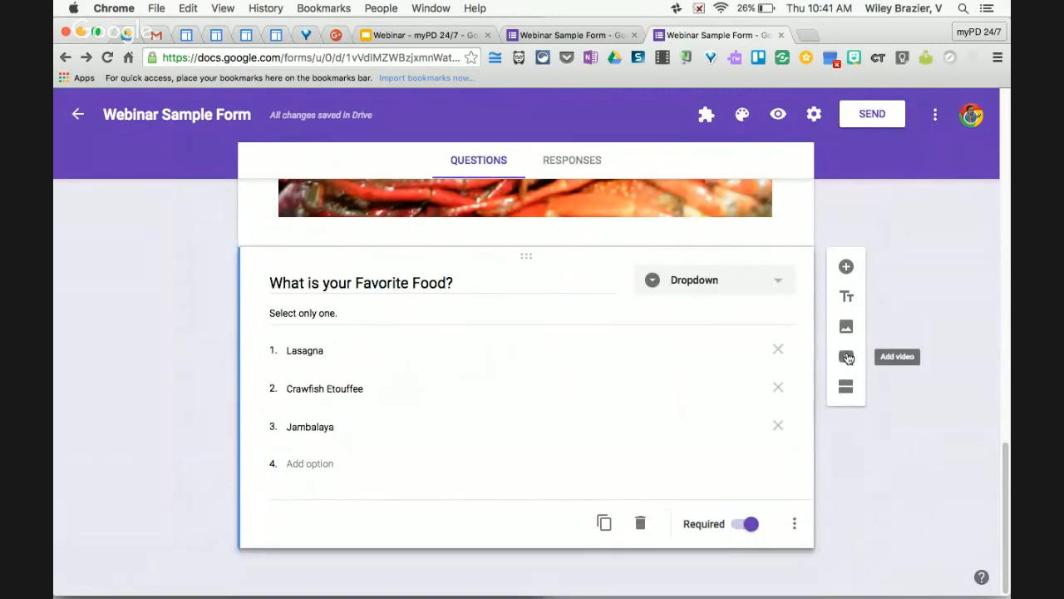
{"action": "left_click", "coordinate": [846, 357]}
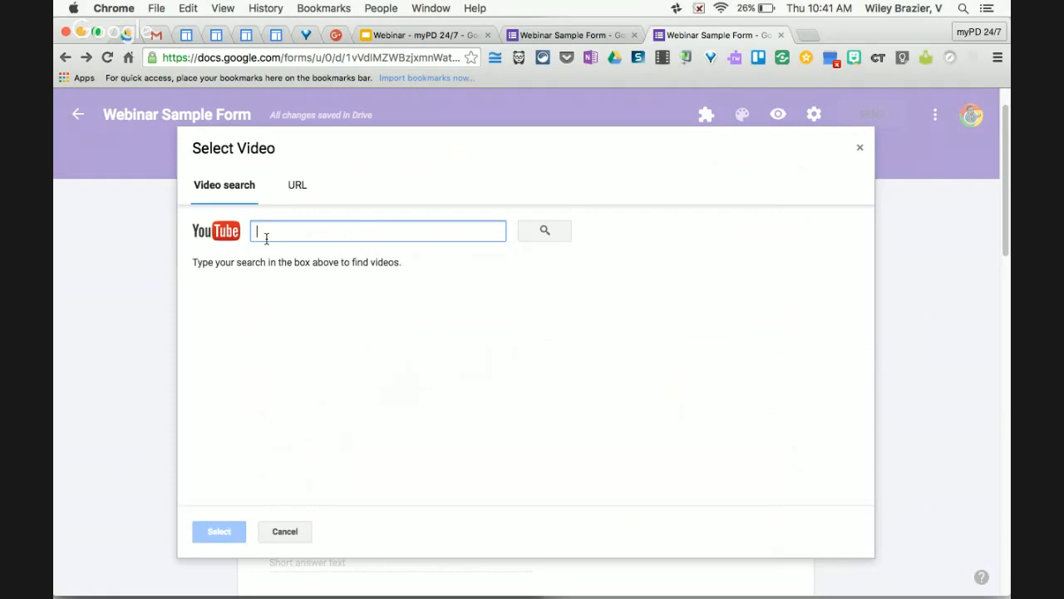
{"action": "type", "text": "dissection"}
{"action": "key", "text": "Return"}
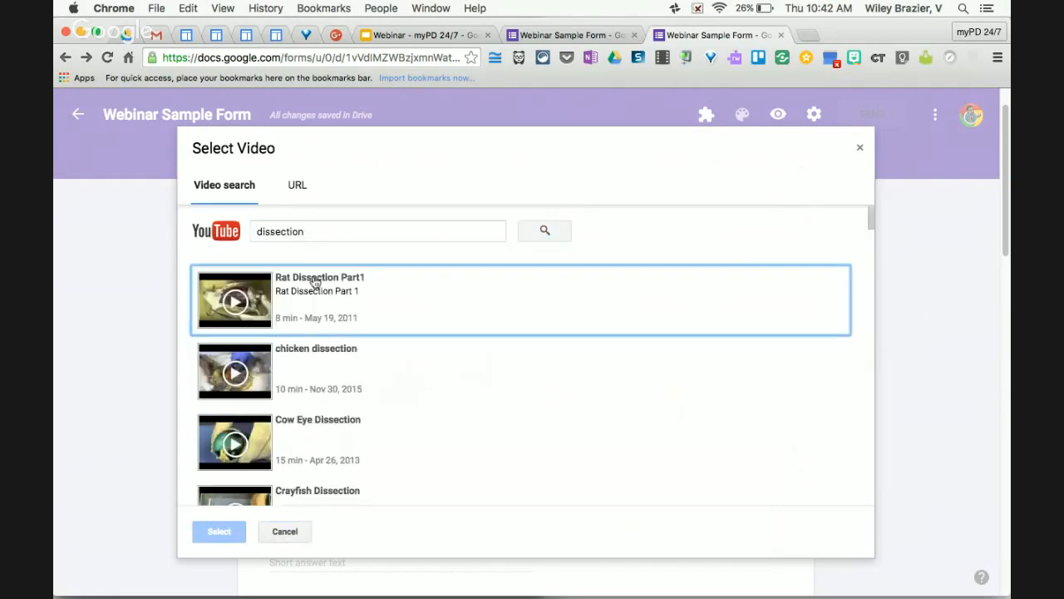
Preview the "Rat Dissection Part1" video from the search results, pause it and insert it into the form.
{"action": "scroll", "coordinate": [303, 356], "scroll_direction": "down", "scroll_amount": 1}
{"action": "scroll", "coordinate": [303, 356], "scroll_direction": "up", "scroll_amount": 1}
{"action": "left_click", "coordinate": [315, 279]}
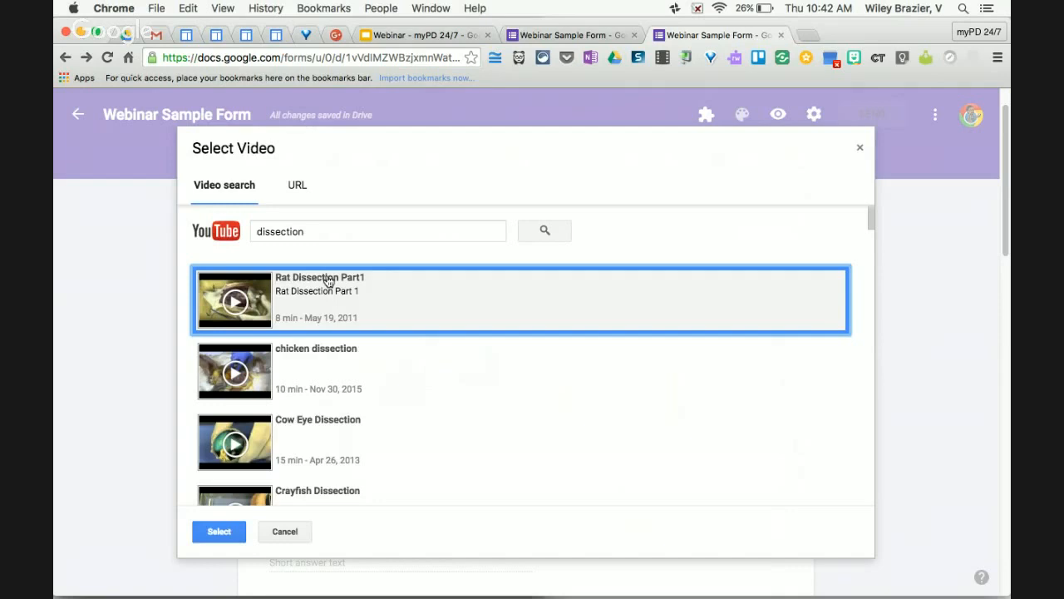
{"action": "left_click", "coordinate": [234, 301]}
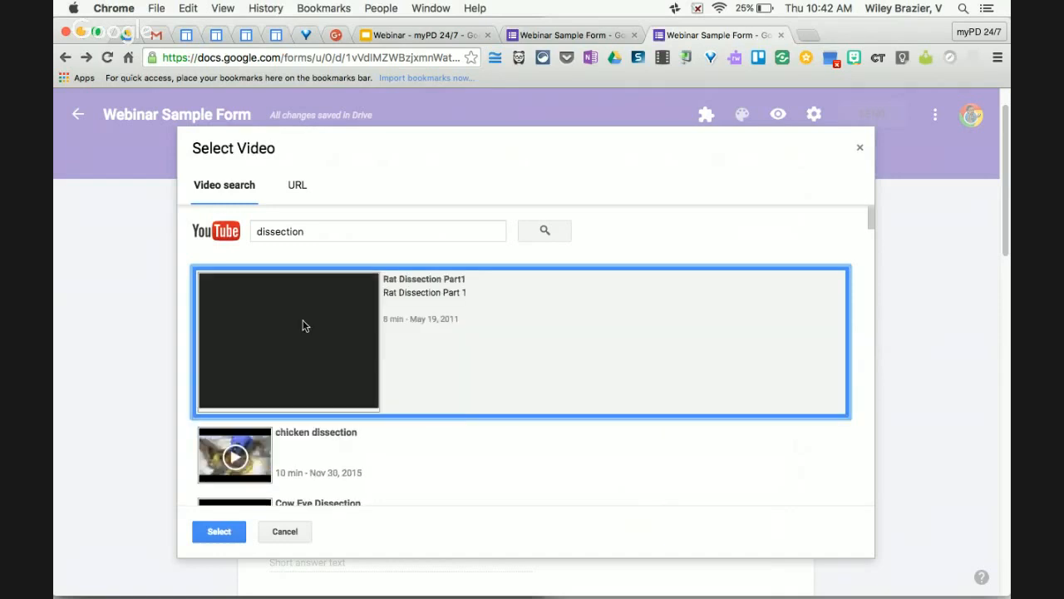
{"action": "left_click", "coordinate": [288, 336]}
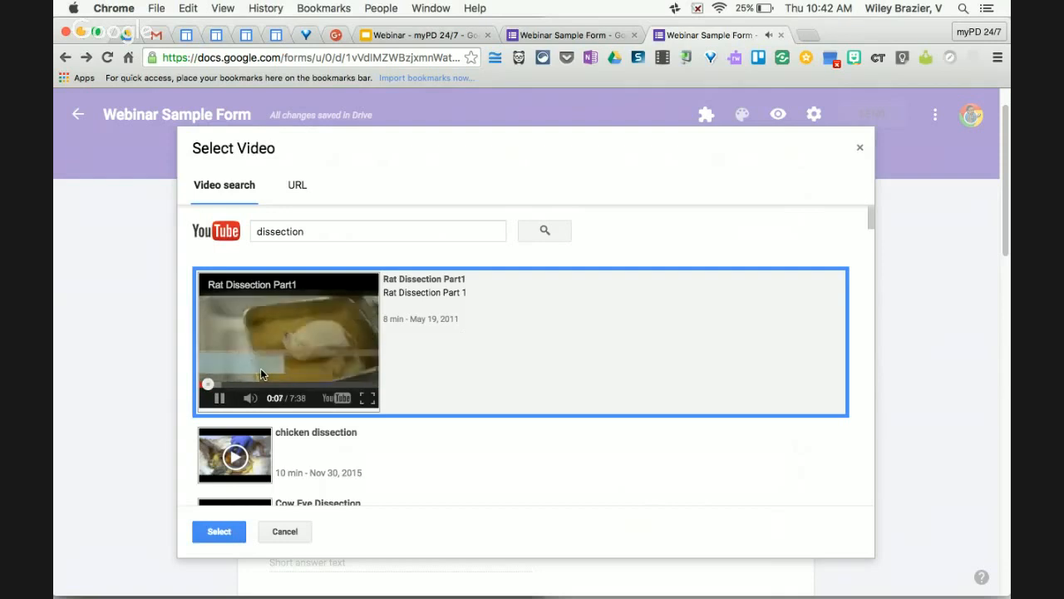
{"action": "left_click", "coordinate": [221, 398]}
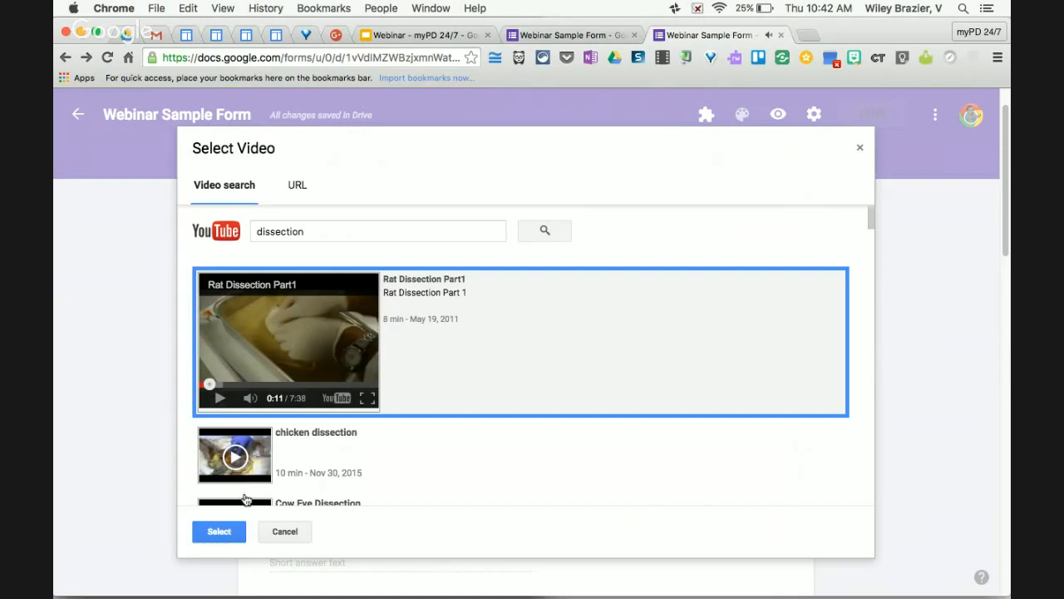
{"action": "left_click", "coordinate": [223, 530]}
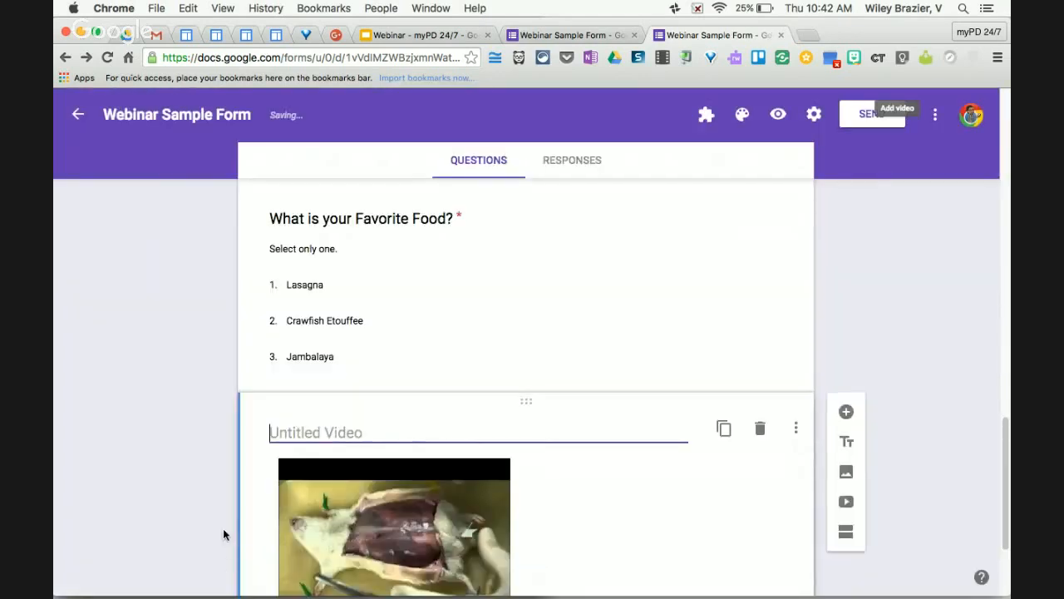
Align the inserted rat dissection video to the center.
{"action": "scroll", "coordinate": [472, 436], "scroll_direction": "down", "scroll_amount": 2}
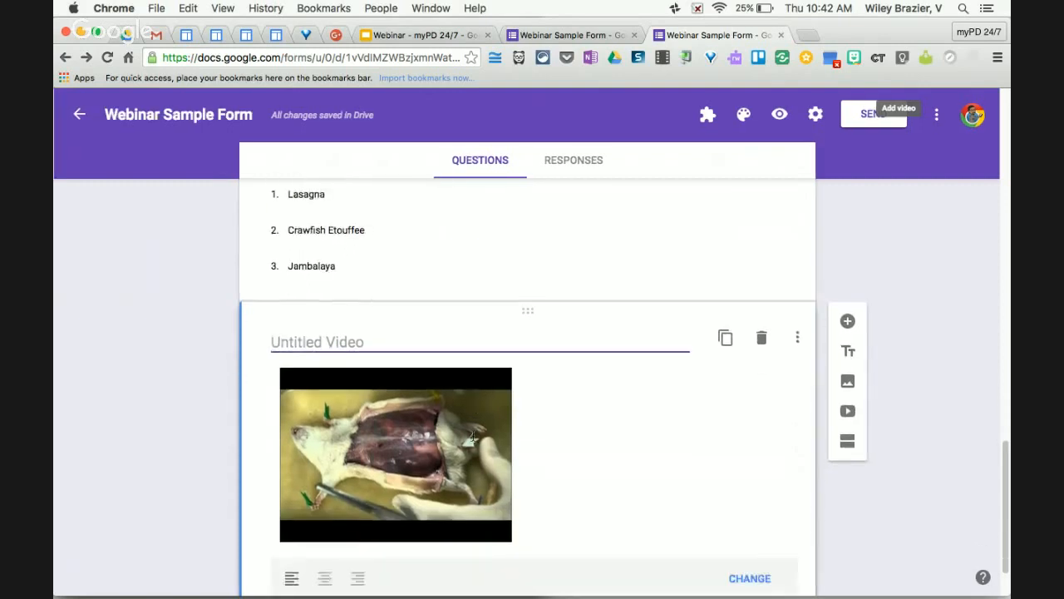
{"action": "scroll", "coordinate": [471, 438], "scroll_direction": "down", "scroll_amount": 2}
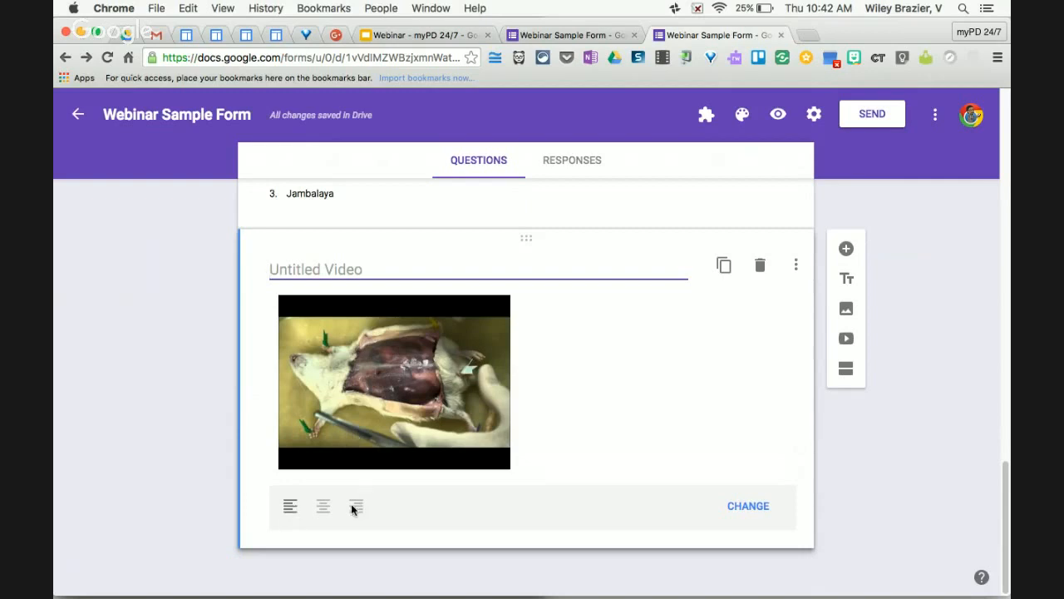
{"action": "left_click", "coordinate": [323, 507]}
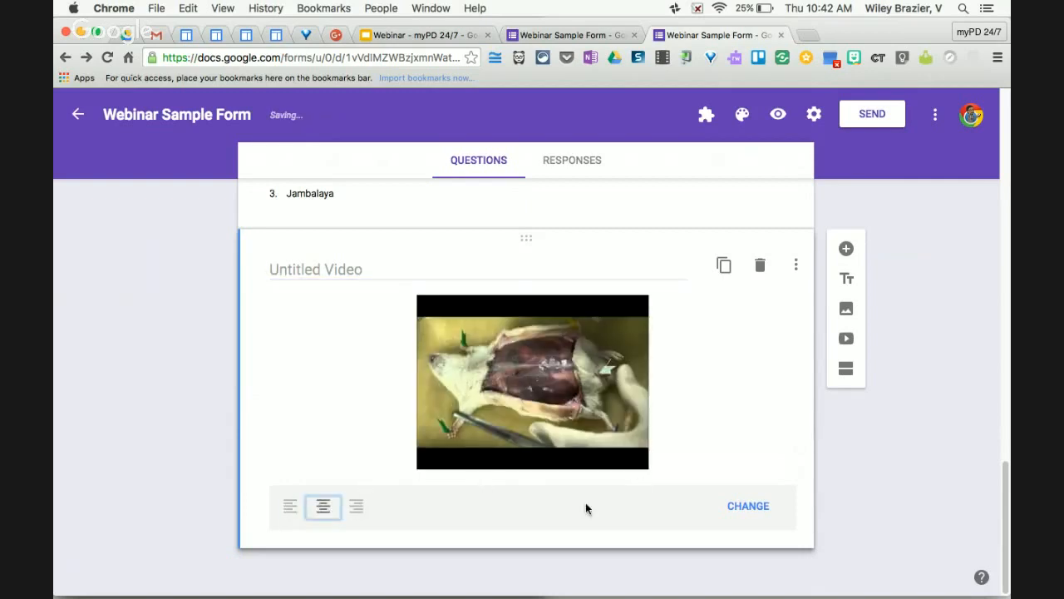
Add a new question below the dissection video and set its type to Linear scale.
{"action": "left_click", "coordinate": [846, 249]}
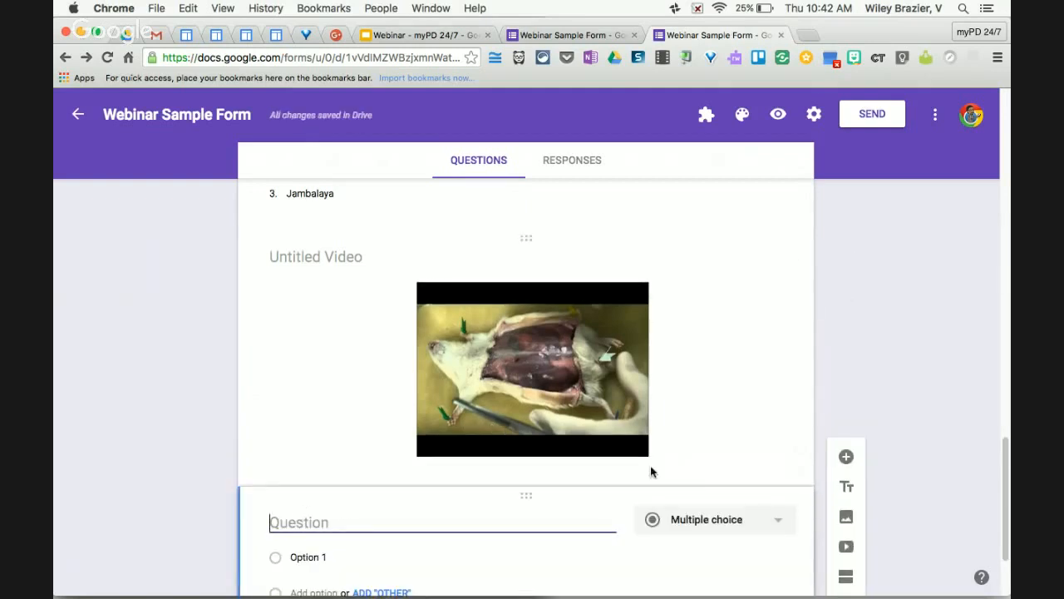
{"action": "left_click", "coordinate": [763, 524]}
{"action": "scroll", "coordinate": [765, 527], "scroll_direction": "down", "scroll_amount": 5}
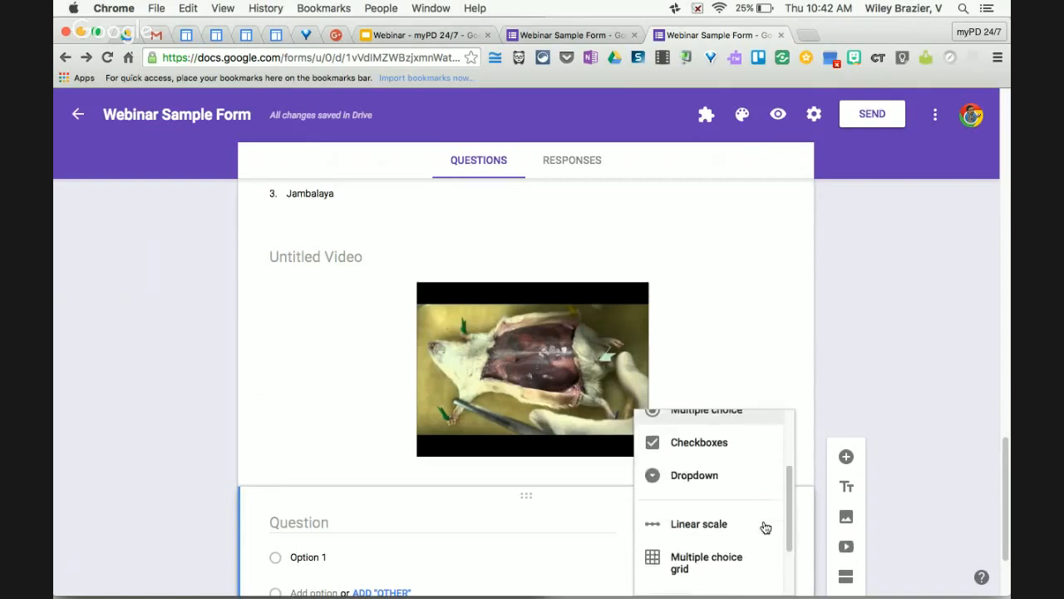
{"action": "scroll", "coordinate": [765, 527], "scroll_direction": "down", "scroll_amount": 2}
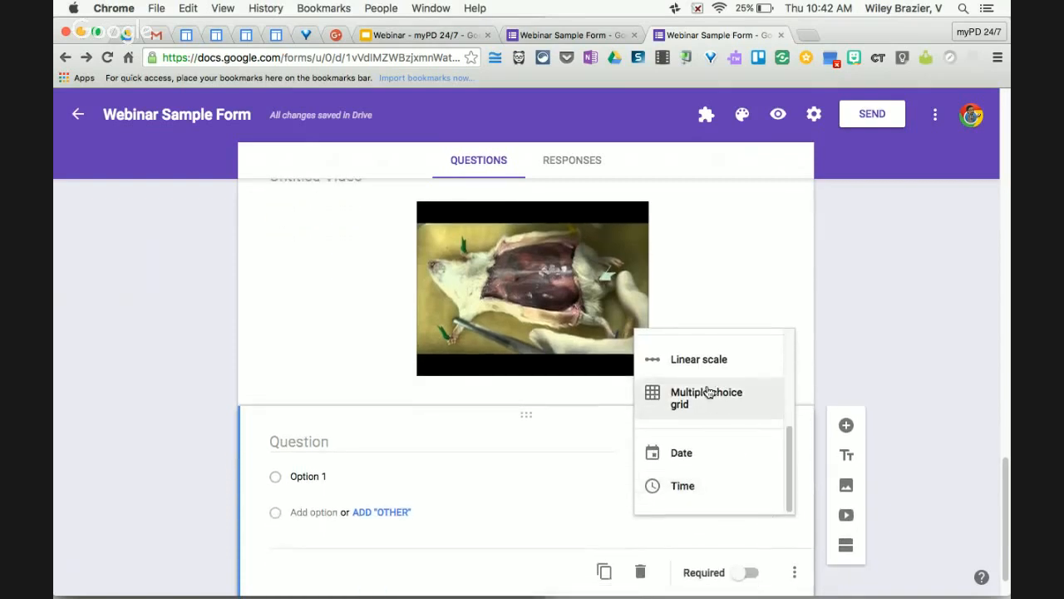
{"action": "left_click", "coordinate": [711, 359]}
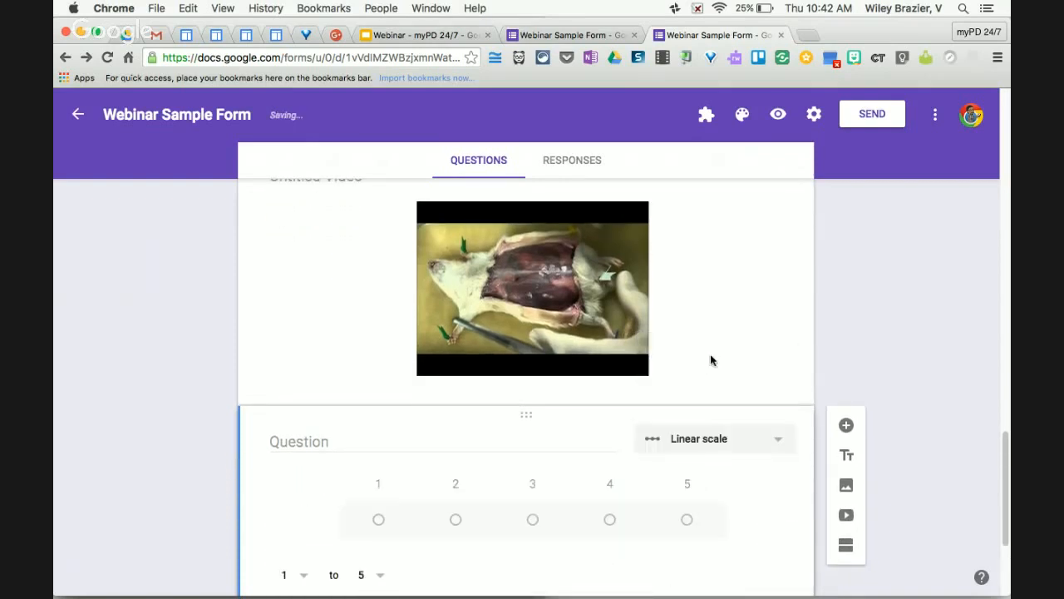
Title the linear scale question "Do you think you will like this dissection project?".
{"action": "left_click", "coordinate": [317, 437]}
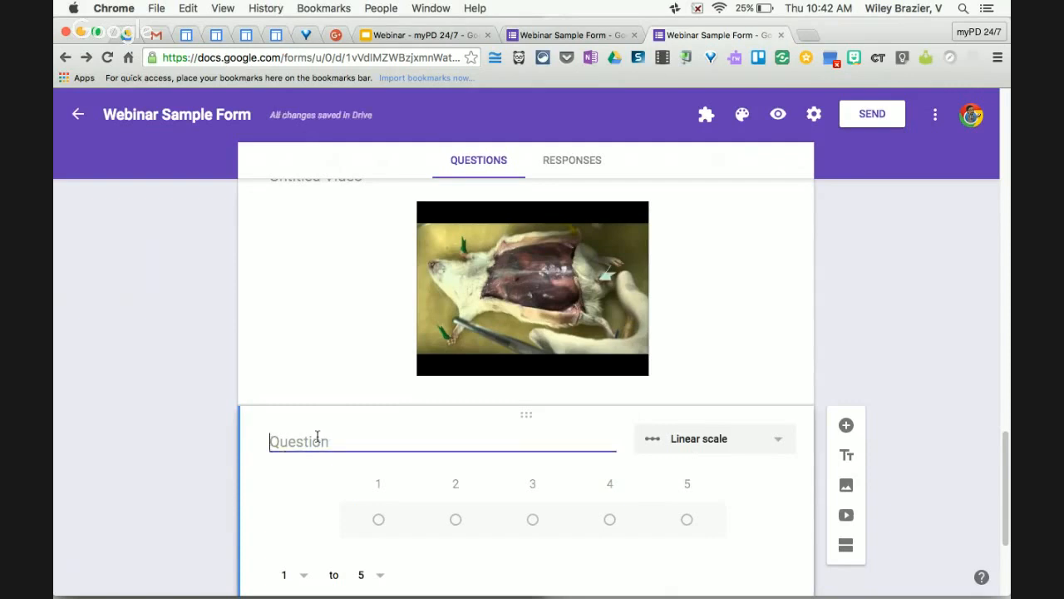
{"action": "type", "text": "Do you"}
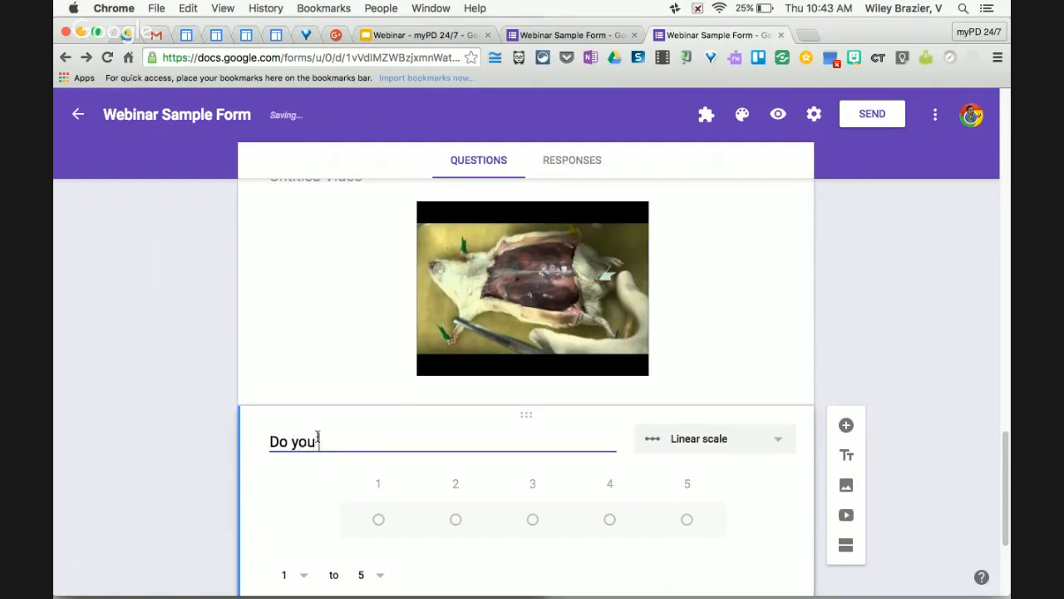
{"action": "type", "text": " think you will like th"}
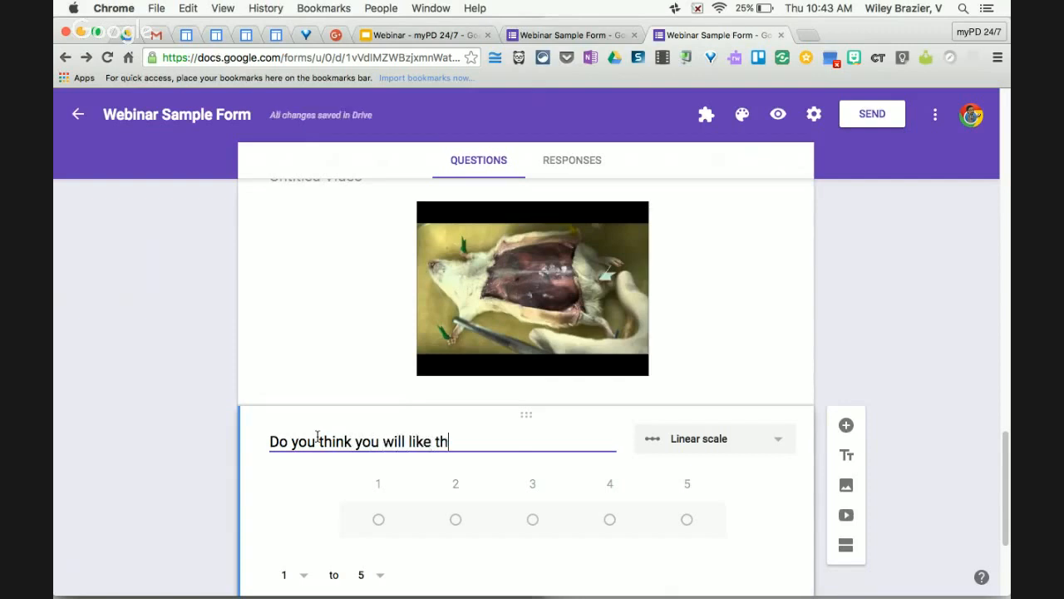
{"action": "type", "text": "is project"}
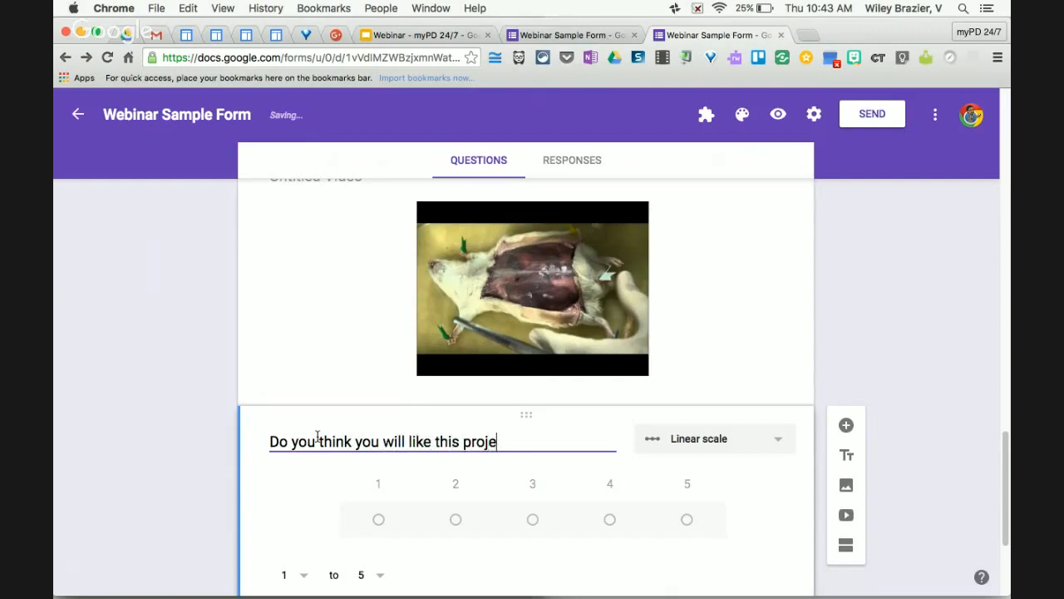
{"action": "key", "text": "BackSpace"}
{"action": "key", "text": "BackSpace"}
{"action": "key", "text": "BackSpace"}
{"action": "key", "text": "BackSpace"}
{"action": "key", "text": "BackSpace"}
{"action": "key", "text": "BackSpace"}
{"action": "key", "text": "BackSpace"}
{"action": "type", "text": "dissect"}
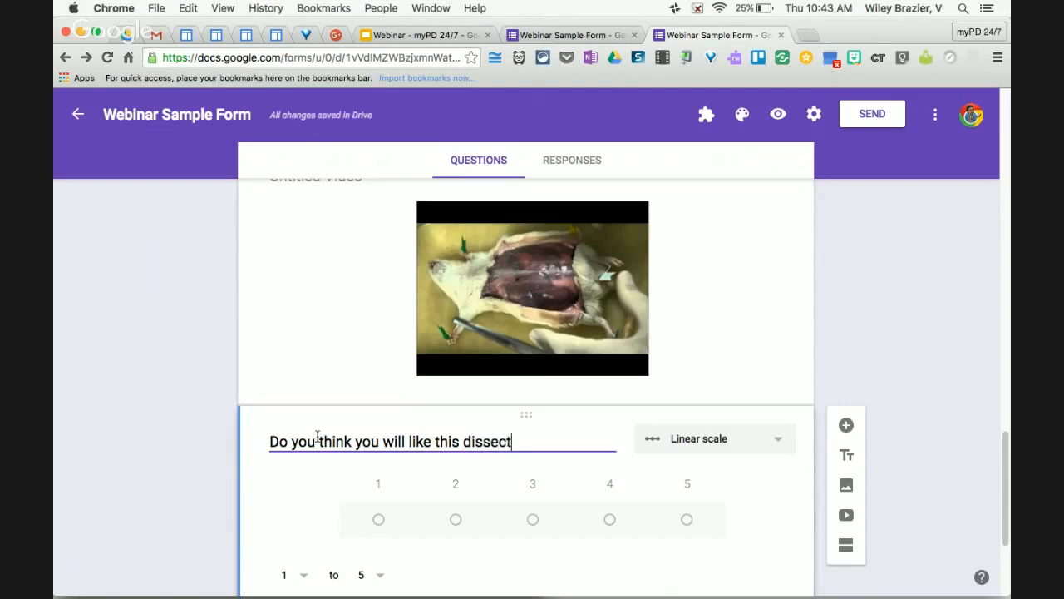
{"action": "type", "text": "ion project?"}
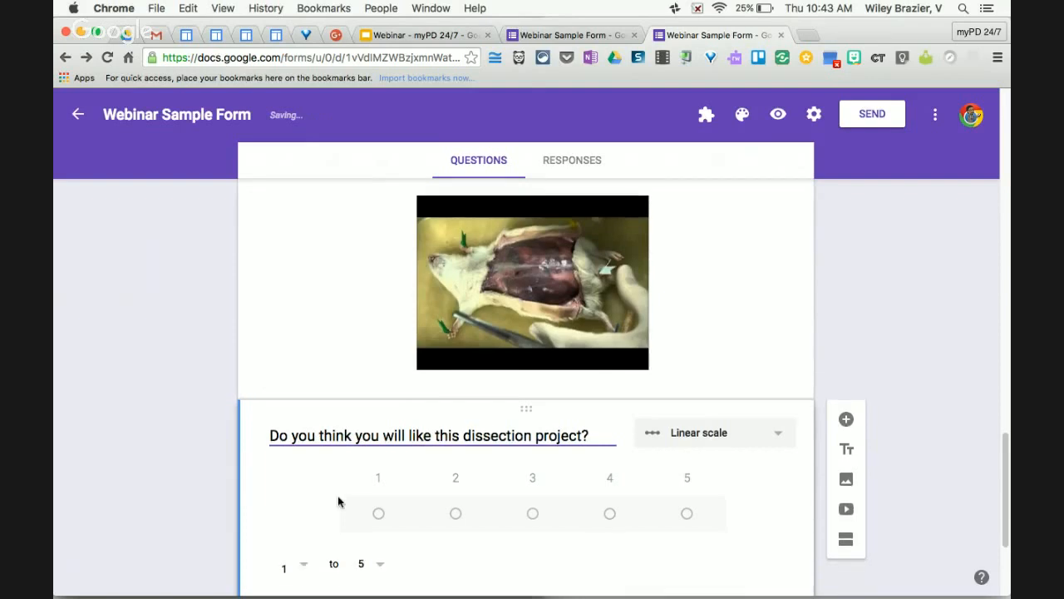
Label the linear scale's endpoints "Not at all." for 1 and "Very Much" for 5.
{"action": "scroll", "coordinate": [338, 501], "scroll_direction": "down", "scroll_amount": 3}
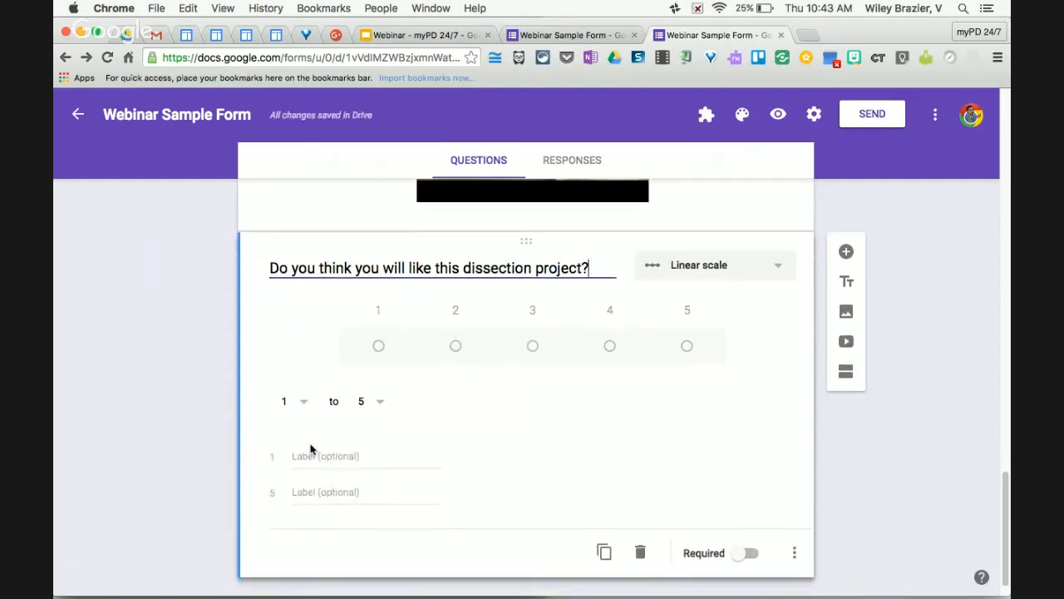
{"action": "left_click", "coordinate": [306, 456]}
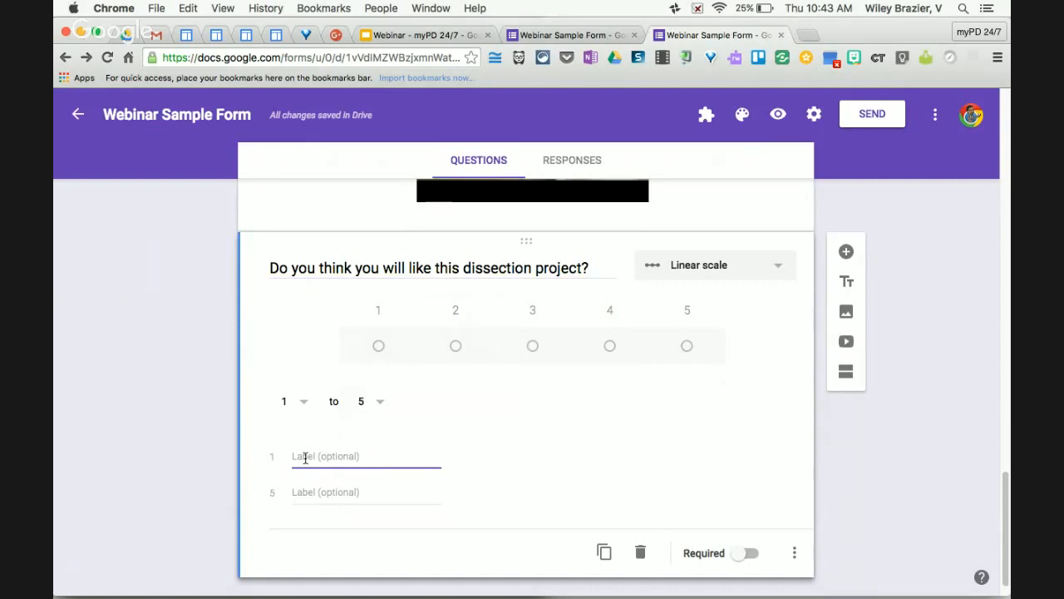
{"action": "type", "text": "Not"}
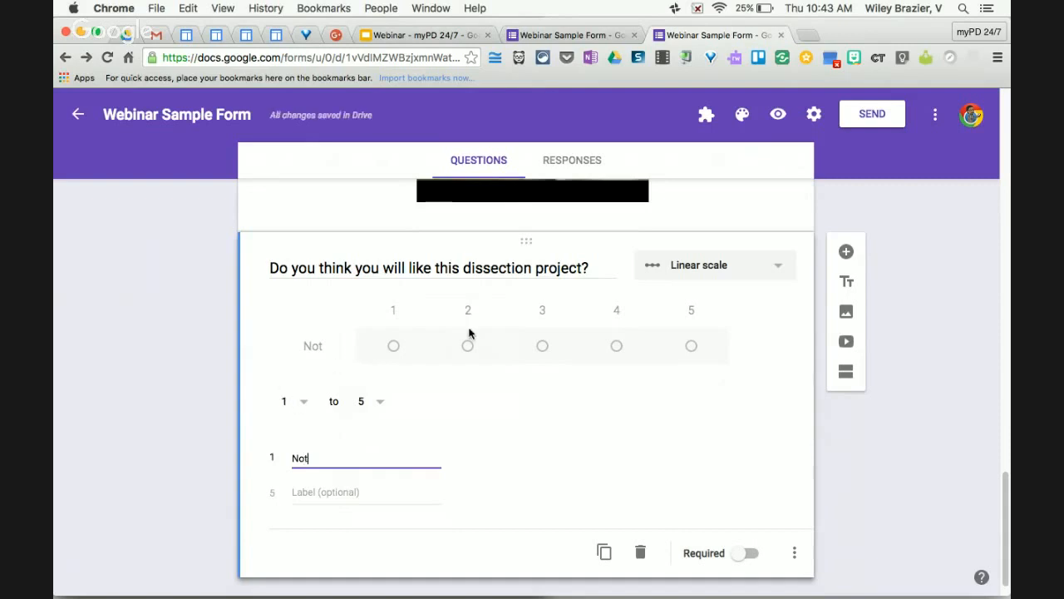
{"action": "left_click", "coordinate": [364, 405]}
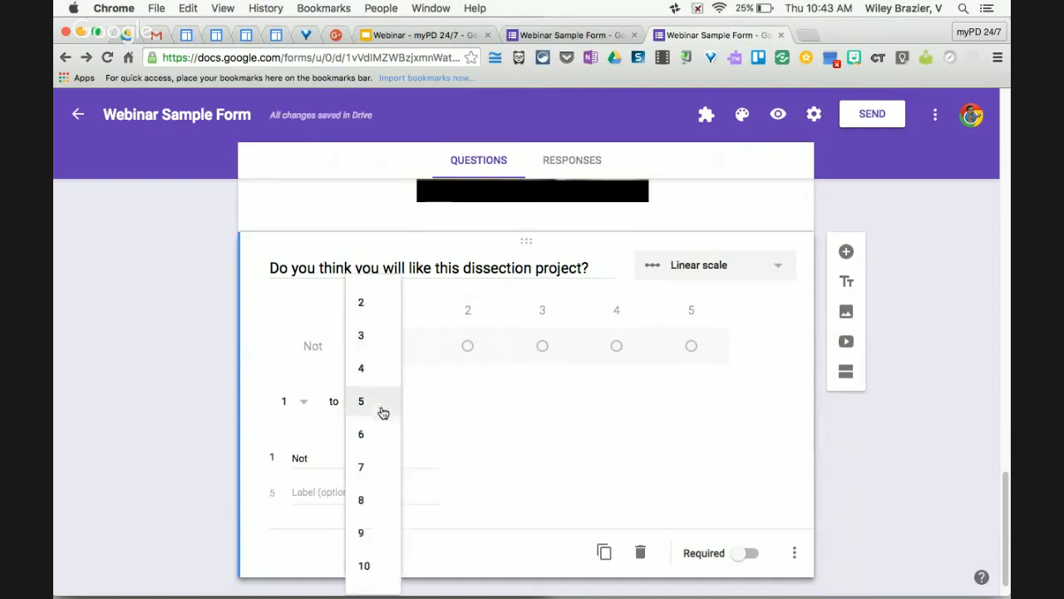
{"action": "double_click", "coordinate": [309, 450]}
{"action": "left_click", "coordinate": [328, 459]}
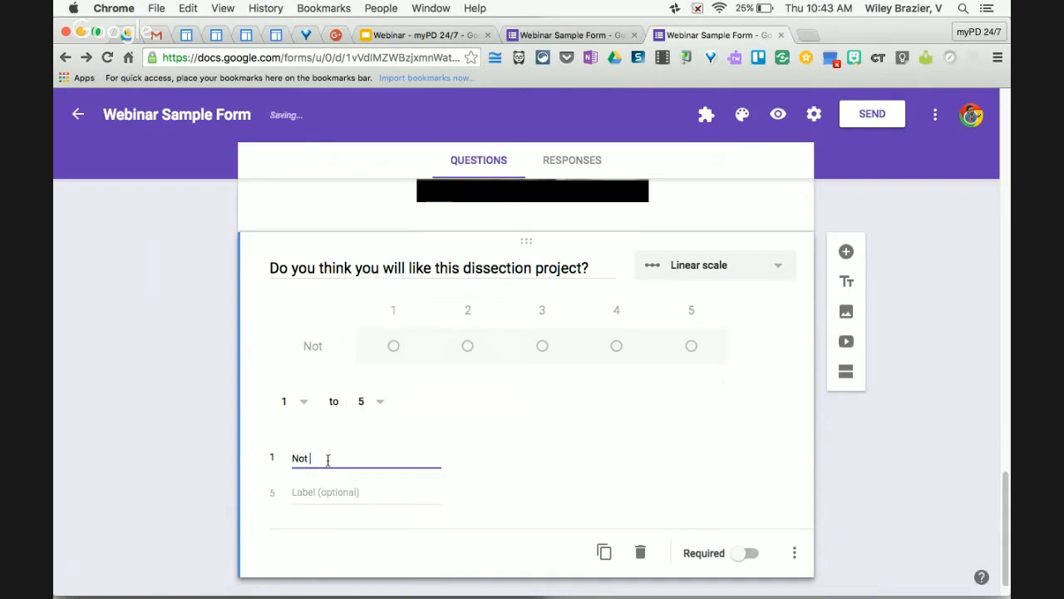
{"action": "type", "text": "at all."}
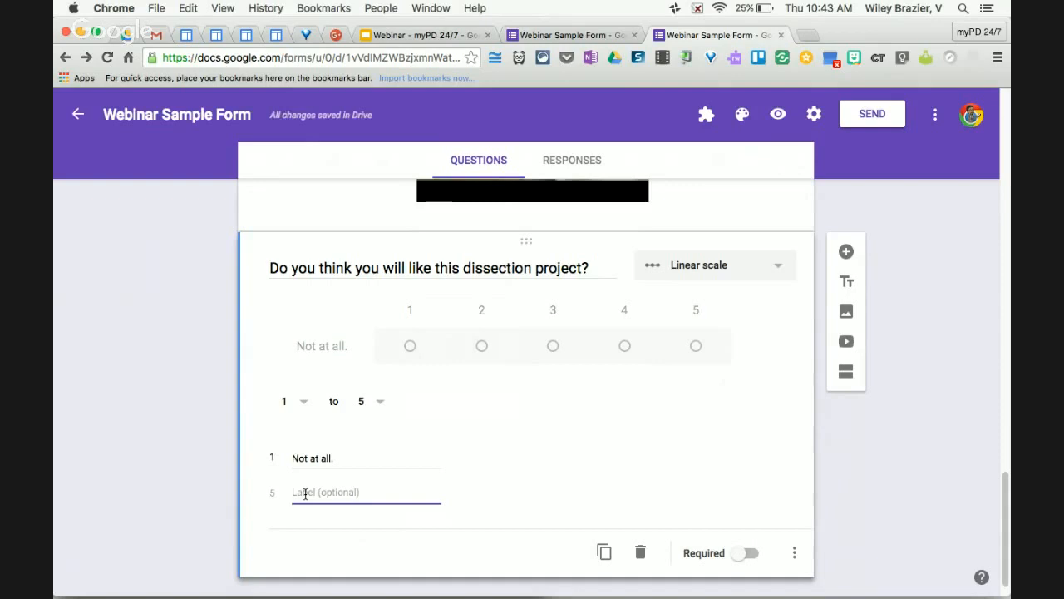
{"action": "type", "text": "Very Much"}
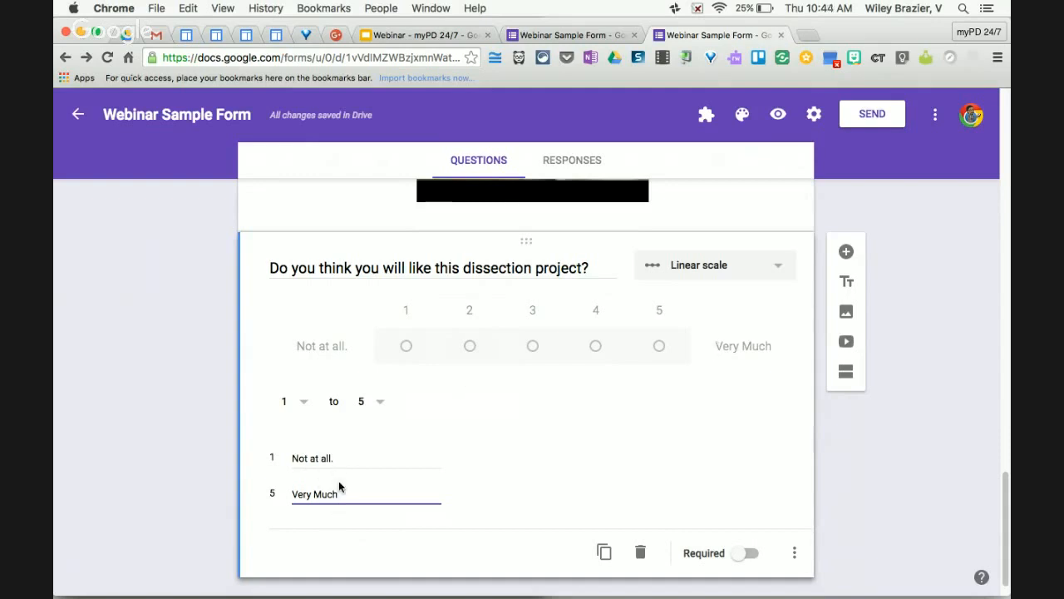
{"action": "scroll", "coordinate": [529, 494], "scroll_direction": "up", "scroll_amount": 5}
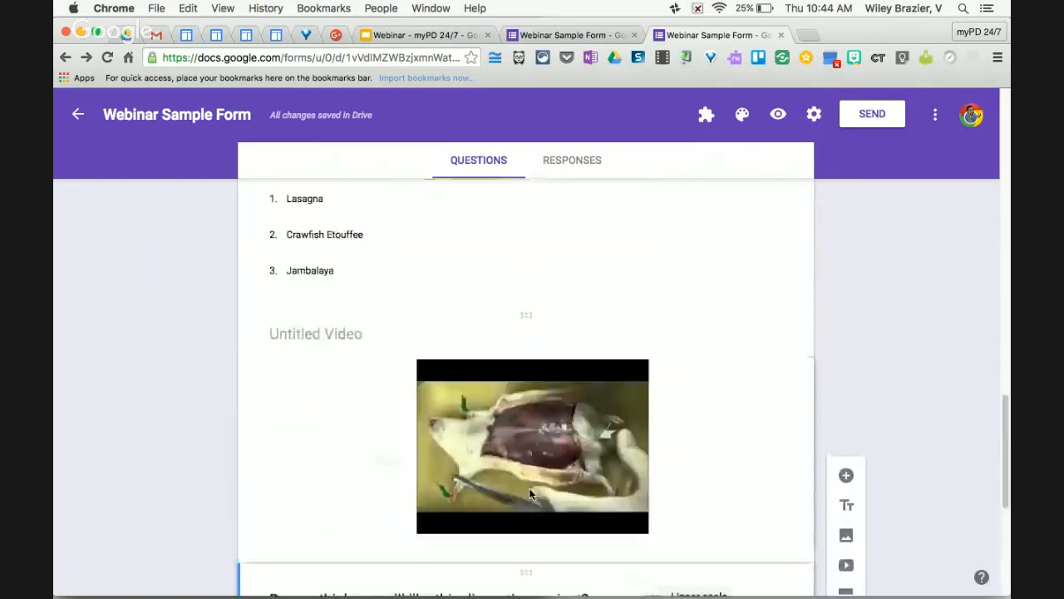
Make the dissection linear scale question required and add a Multiple choice grid question below it.
{"action": "scroll", "coordinate": [530, 494], "scroll_direction": "down", "scroll_amount": 5}
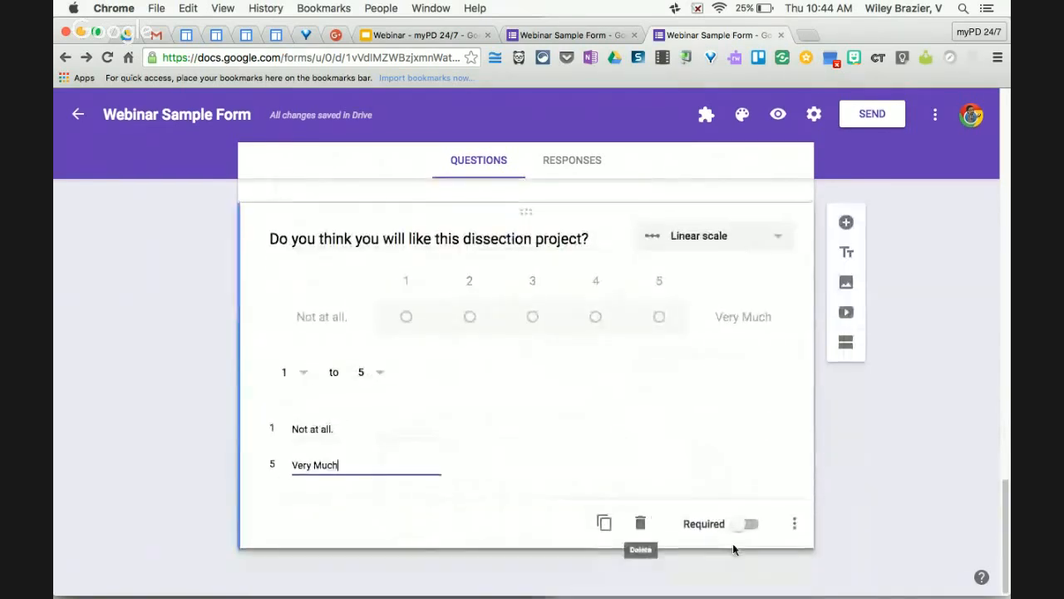
{"action": "left_click", "coordinate": [741, 524]}
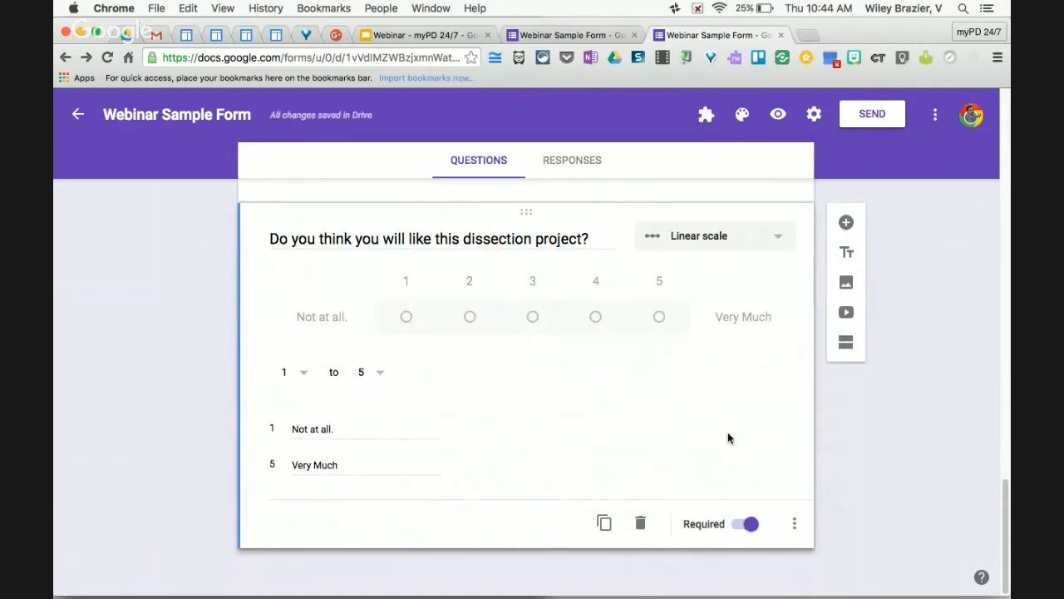
{"action": "left_click", "coordinate": [850, 222]}
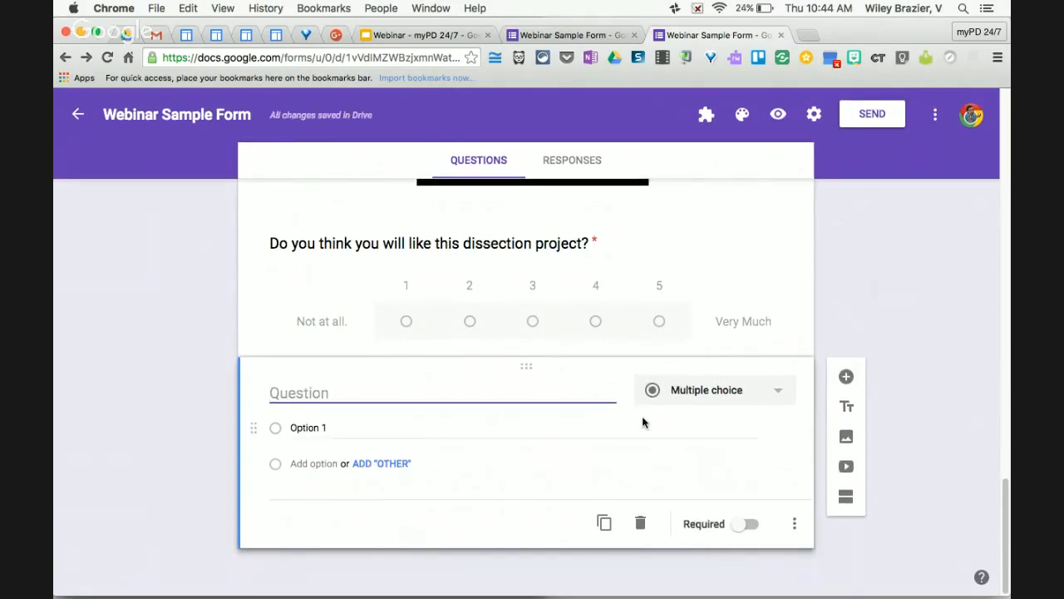
{"action": "left_click", "coordinate": [748, 390]}
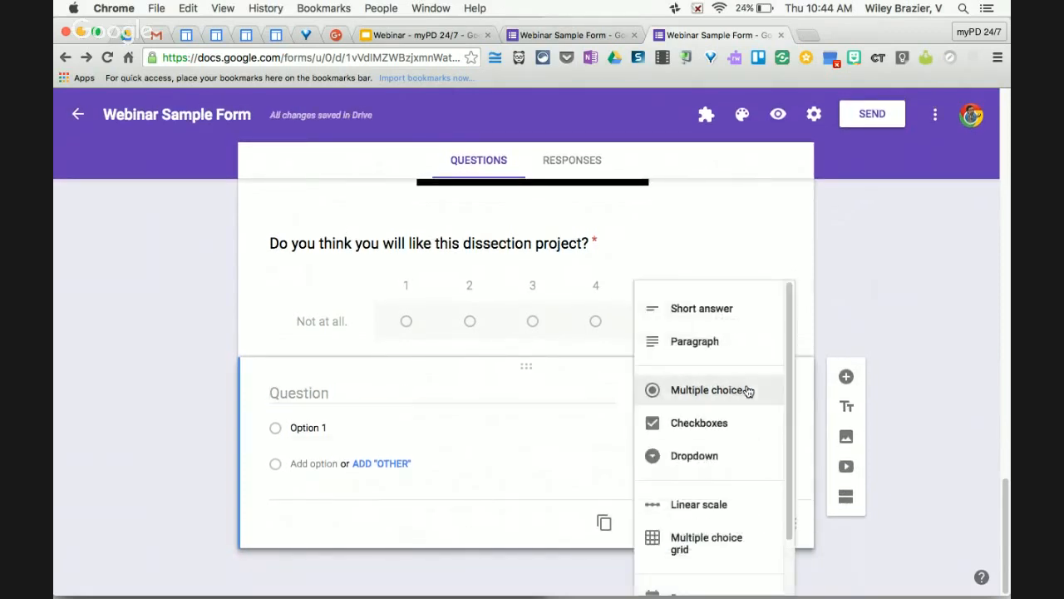
{"action": "scroll", "coordinate": [720, 501], "scroll_direction": "down", "scroll_amount": 2}
{"action": "left_click", "coordinate": [721, 500]}
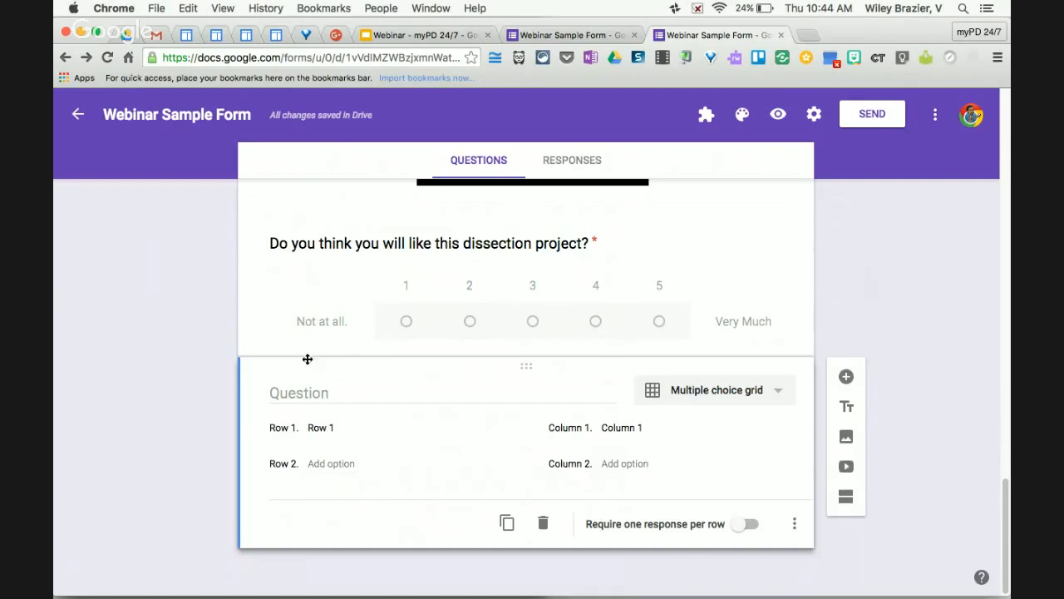
Name the grid's first row "Math" and title the question "How do you feel about each subject?".
{"action": "left_click", "coordinate": [316, 429]}
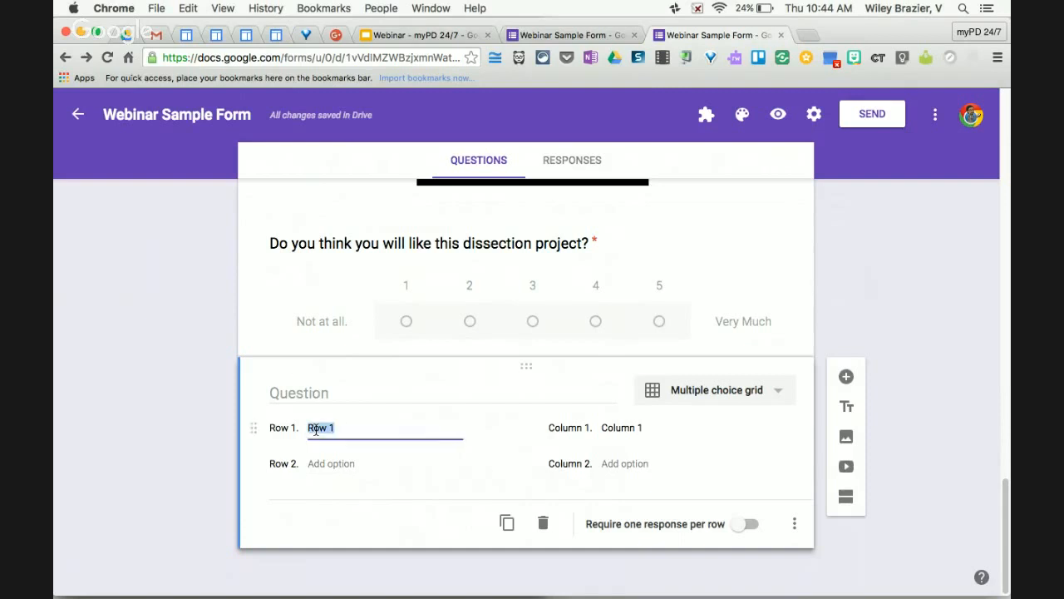
{"action": "type", "text": "Math"}
{"action": "left_click", "coordinate": [316, 385]}
{"action": "type", "text": "W"}
{"action": "key", "text": "BackSpace"}
{"action": "type", "text": "How do you feel about ea"}
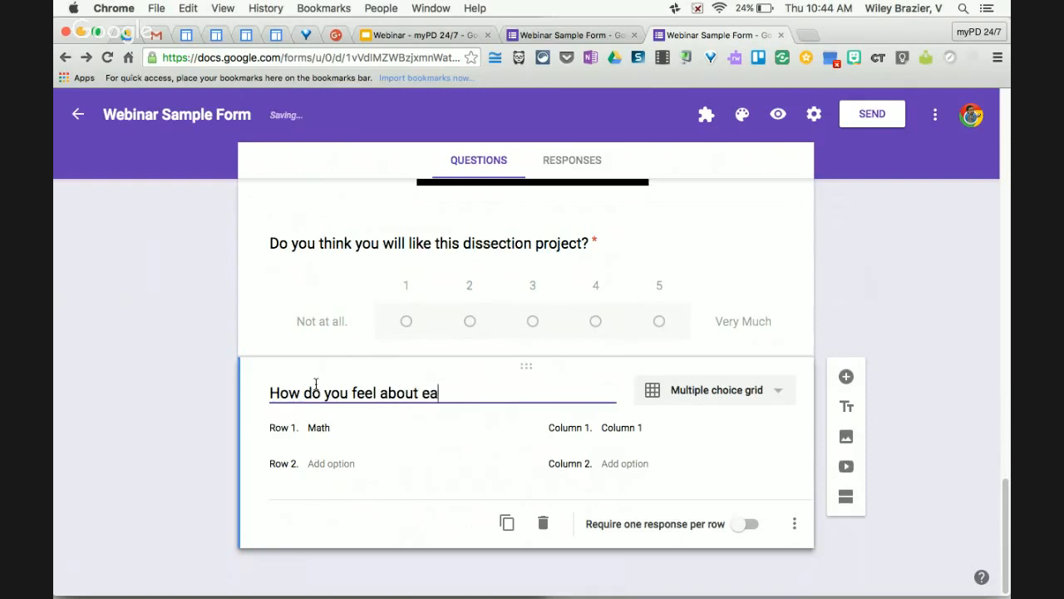
{"action": "type", "text": "ch subject"}
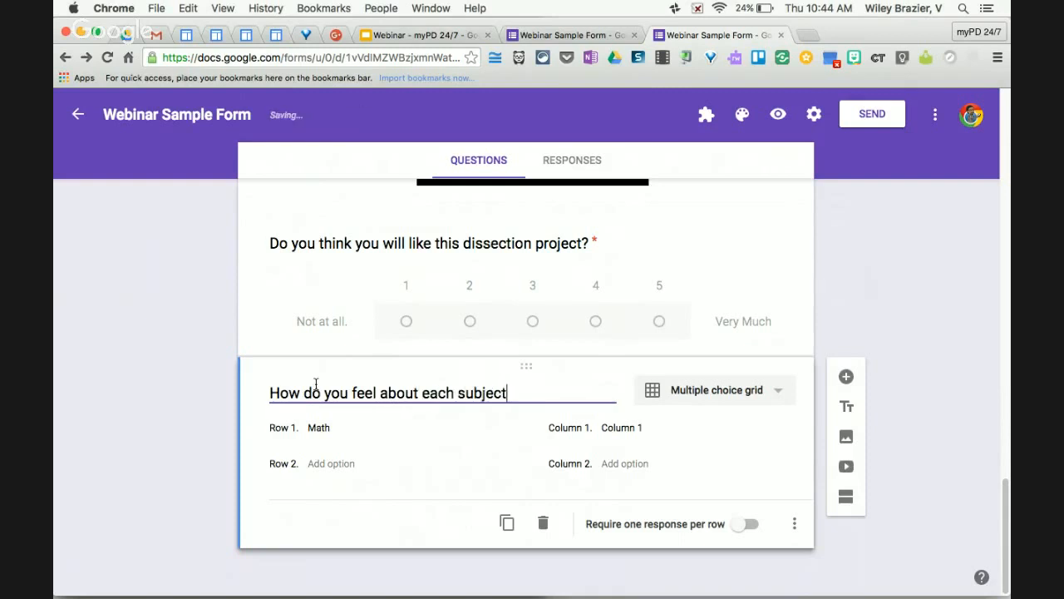
{"action": "type", "text": "?"}
Add the rows "English", "Science" and "Social Studies" to the subject grid.
{"action": "left_click", "coordinate": [309, 465]}
{"action": "type", "text": "English"}
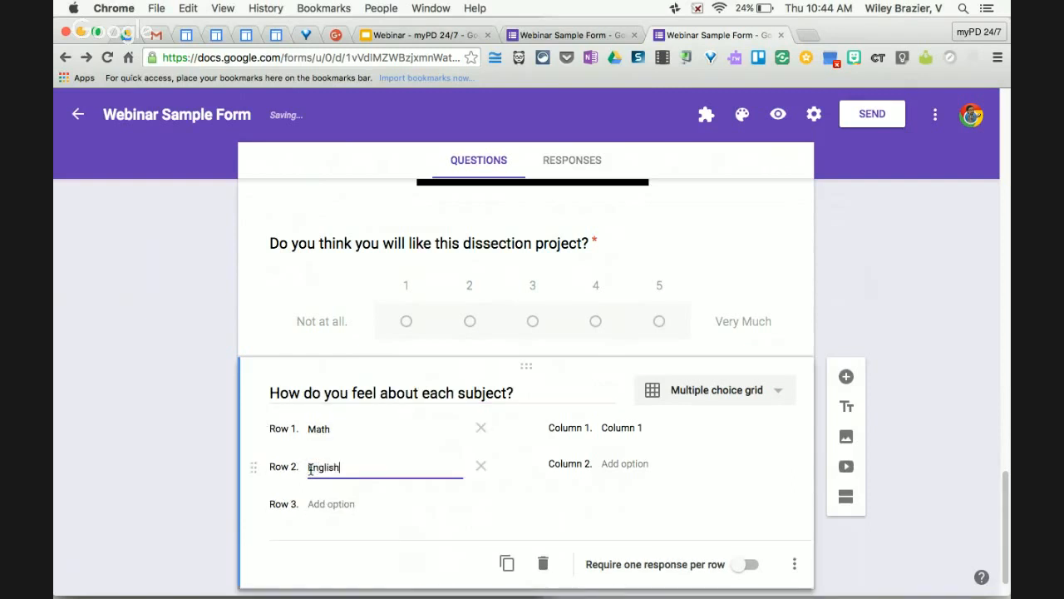
{"action": "key", "text": "Return"}
{"action": "type", "text": "Science"}
{"action": "key", "text": "Return"}
{"action": "type", "text": "S"}
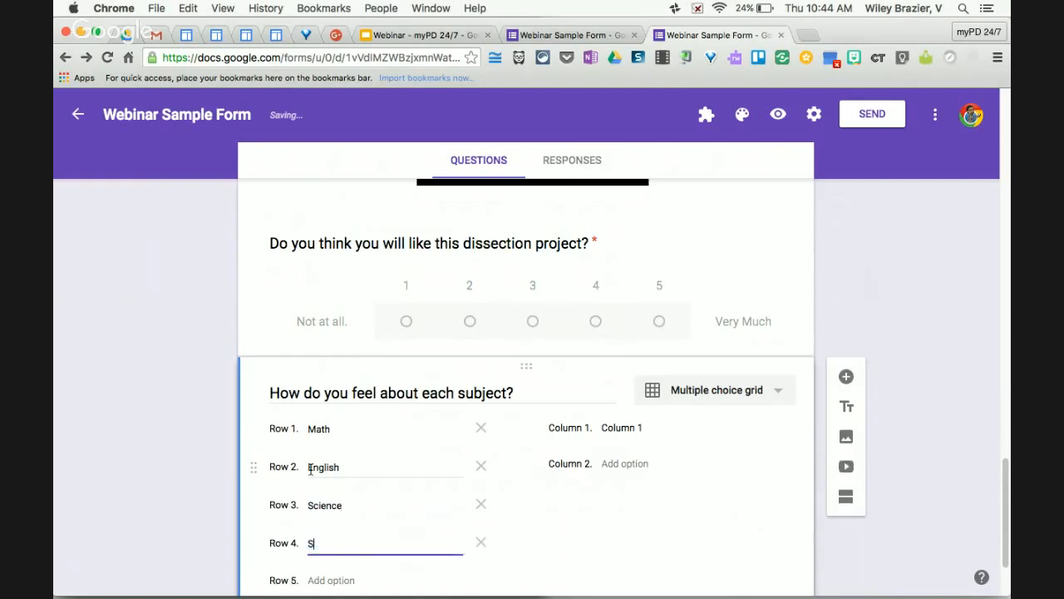
{"action": "type", "text": "ocial Studies"}
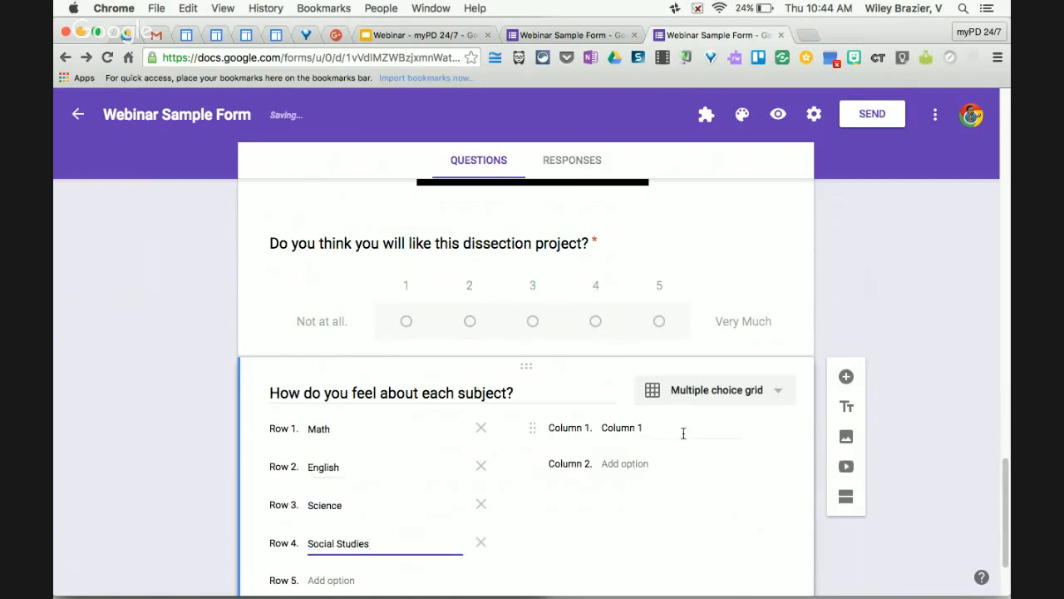
Set the grid's columns to "Do not Like", "Neutral" and "Love", and require one response per row.
{"action": "left_click", "coordinate": [631, 425]}
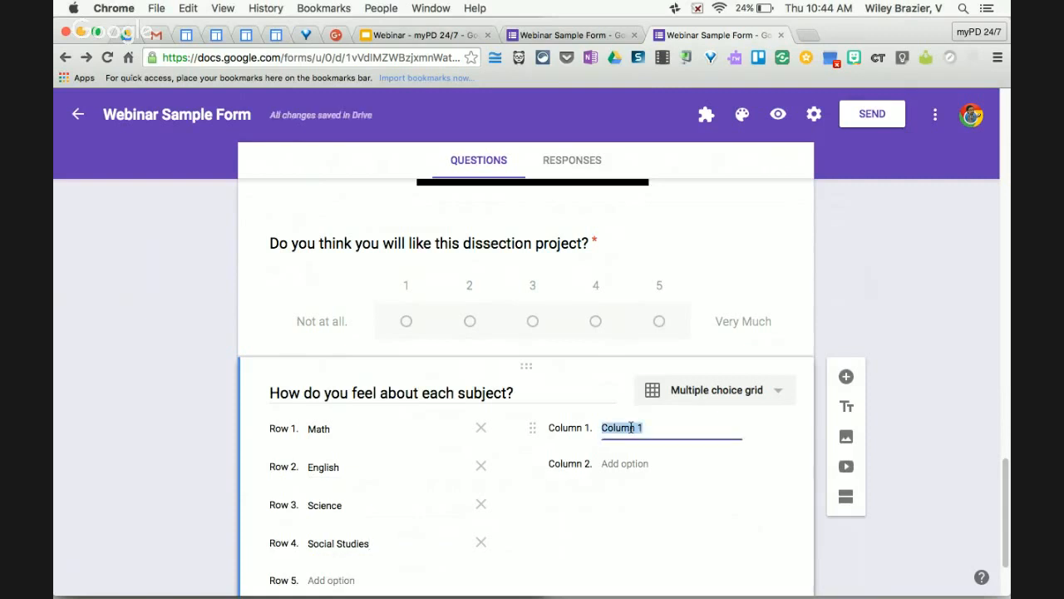
{"action": "type", "text": "Do not Like"}
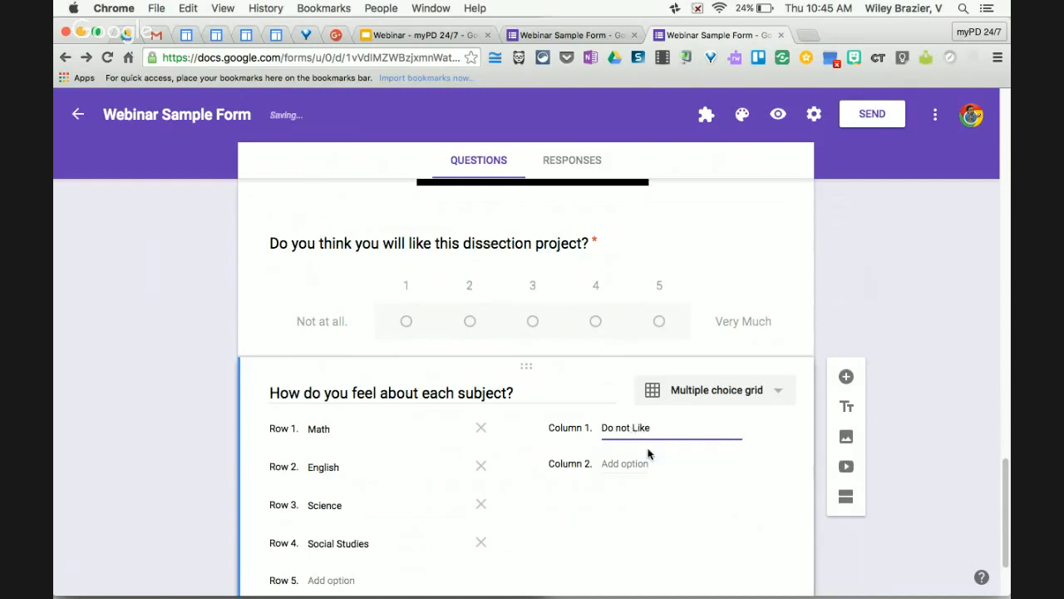
{"action": "left_click", "coordinate": [637, 464]}
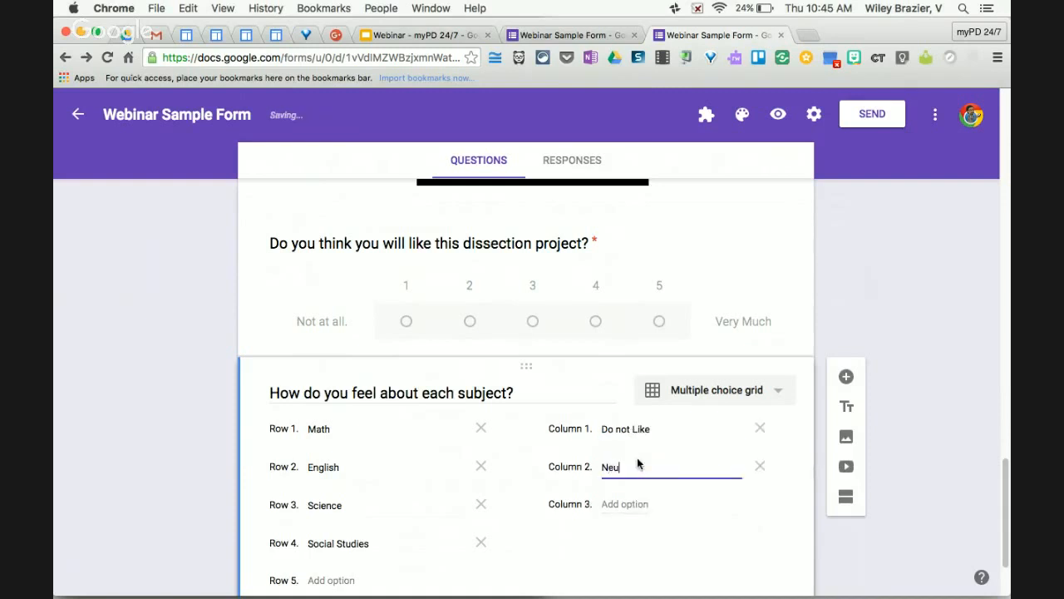
{"action": "type", "text": "Neutral"}
{"action": "left_click", "coordinate": [637, 504]}
{"action": "type", "text": "Love"}
{"action": "scroll", "coordinate": [639, 503], "scroll_direction": "down", "scroll_amount": 3}
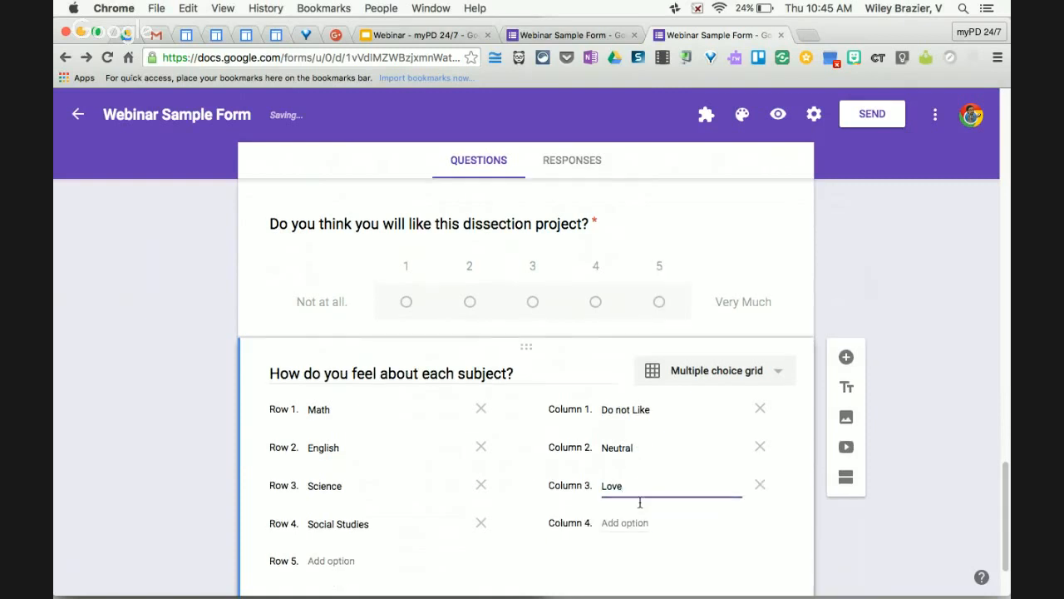
{"action": "left_click", "coordinate": [748, 526]}
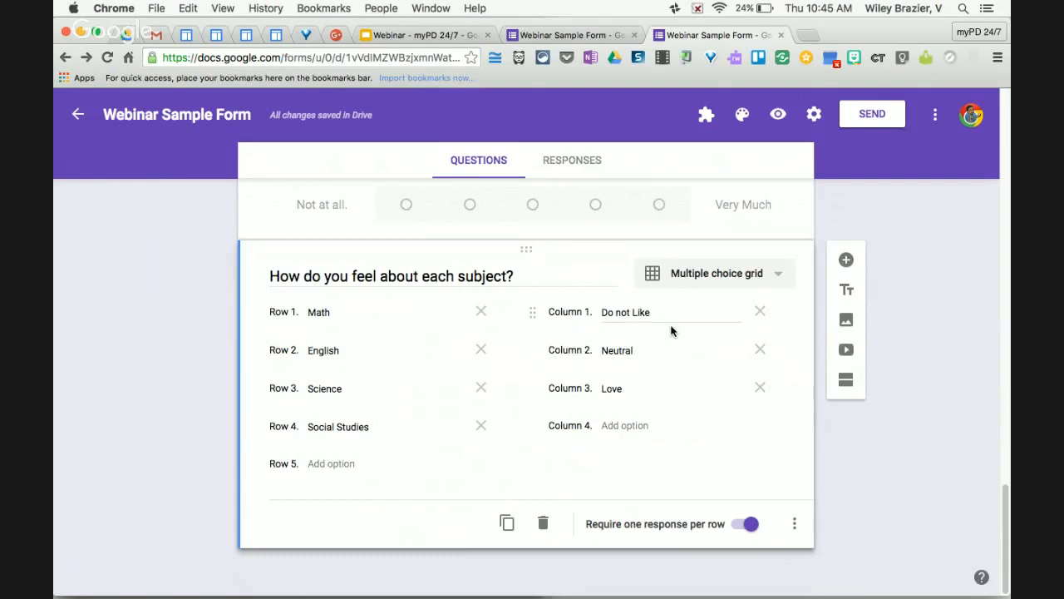
Try the Date and Time types on a new question below the subject grid, and delete that question.
{"action": "left_click", "coordinate": [847, 260]}
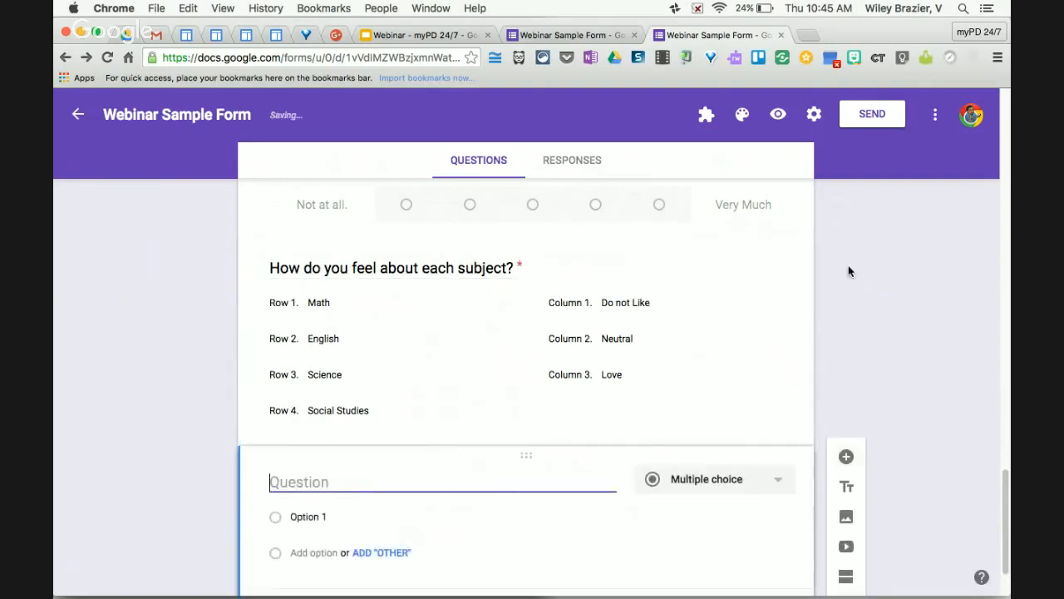
{"action": "left_click", "coordinate": [747, 482]}
{"action": "scroll", "coordinate": [744, 482], "scroll_direction": "down", "scroll_amount": 3}
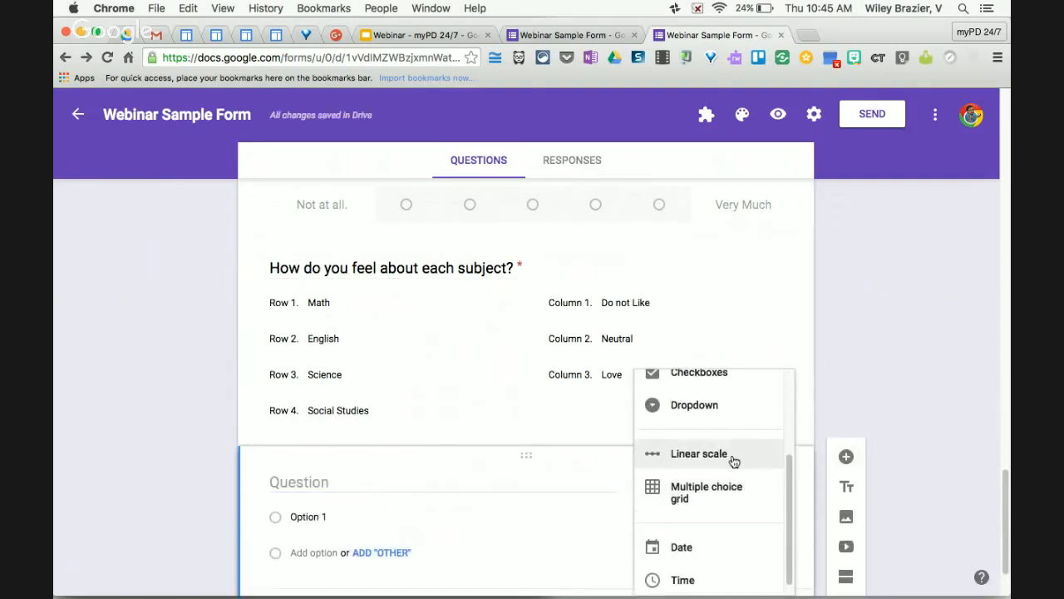
{"action": "scroll", "coordinate": [731, 451], "scroll_direction": "down", "scroll_amount": 1}
{"action": "left_click", "coordinate": [687, 508]}
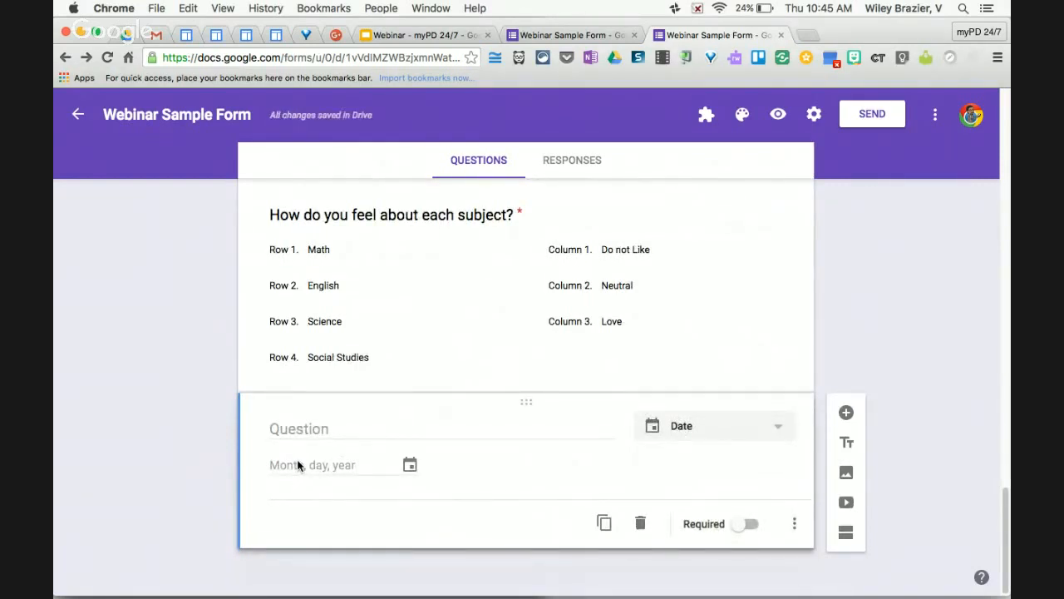
{"action": "left_click", "coordinate": [761, 430]}
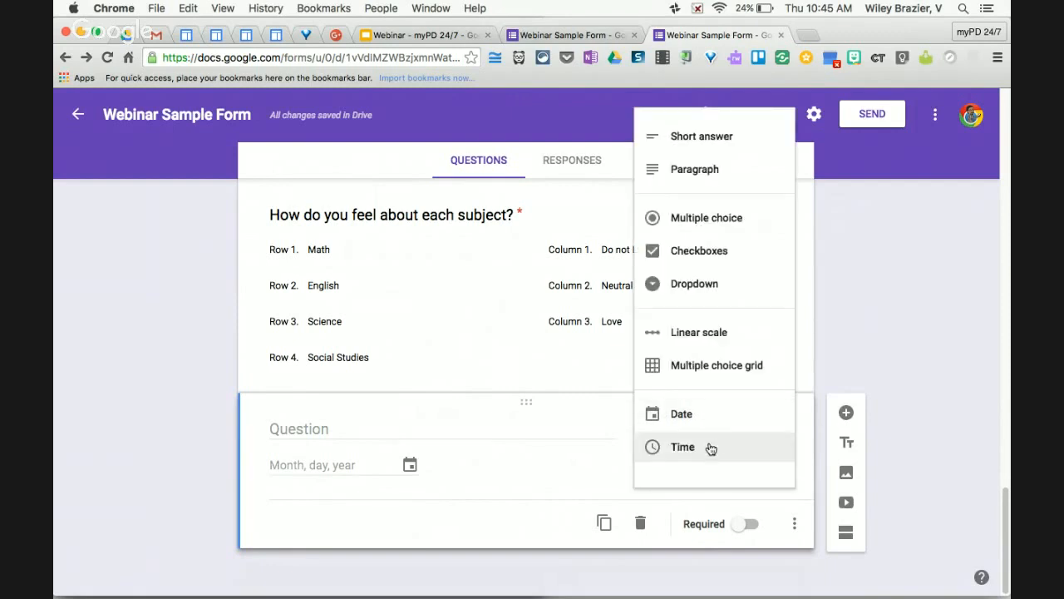
{"action": "left_click", "coordinate": [711, 449]}
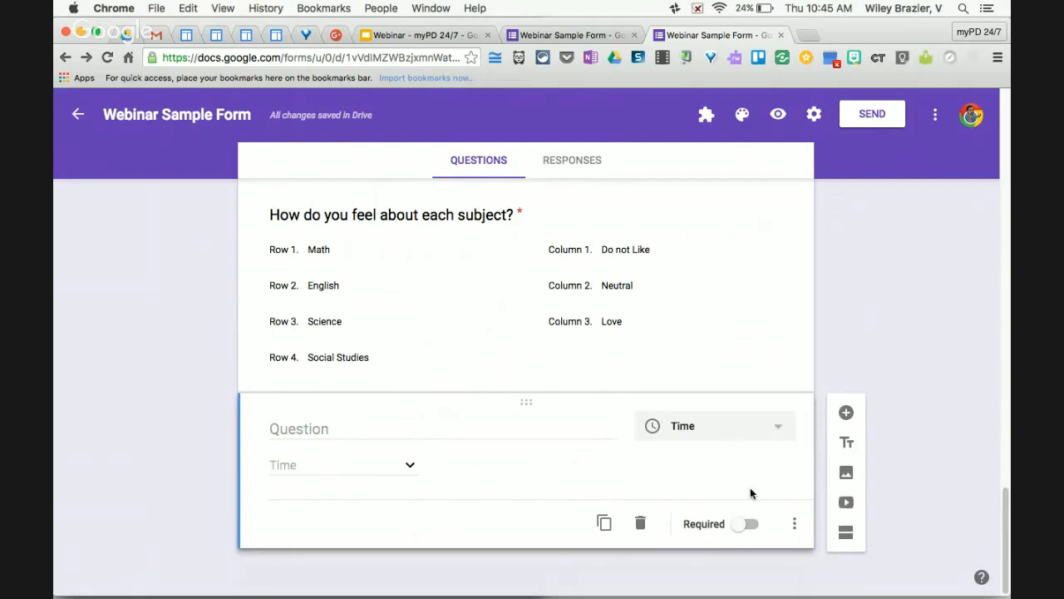
{"action": "left_click", "coordinate": [641, 525]}
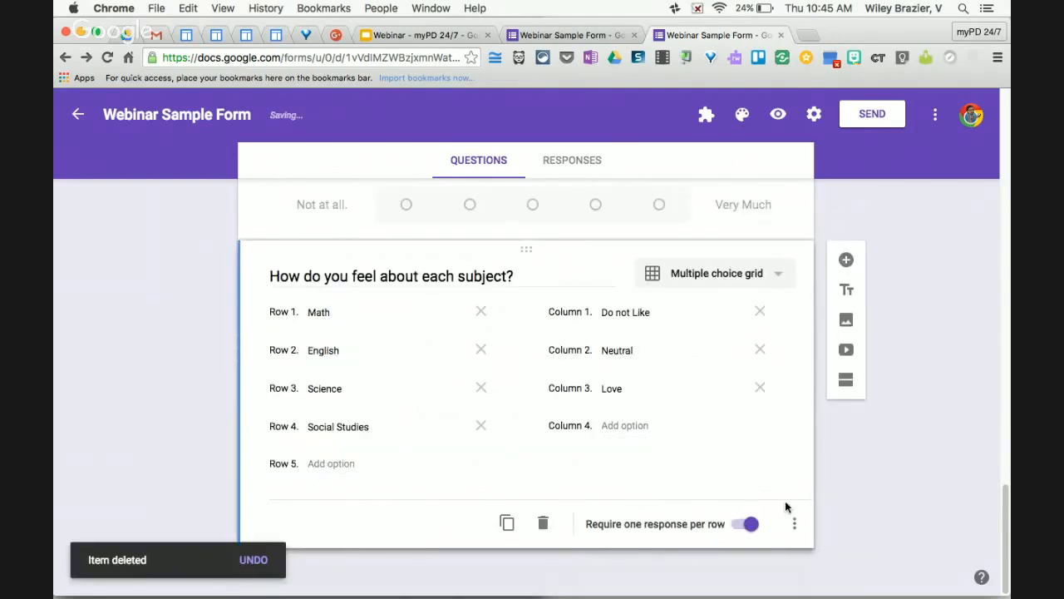
Change the form's theme color to orange-red.
{"action": "scroll", "coordinate": [747, 407], "scroll_direction": "up", "scroll_amount": 10}
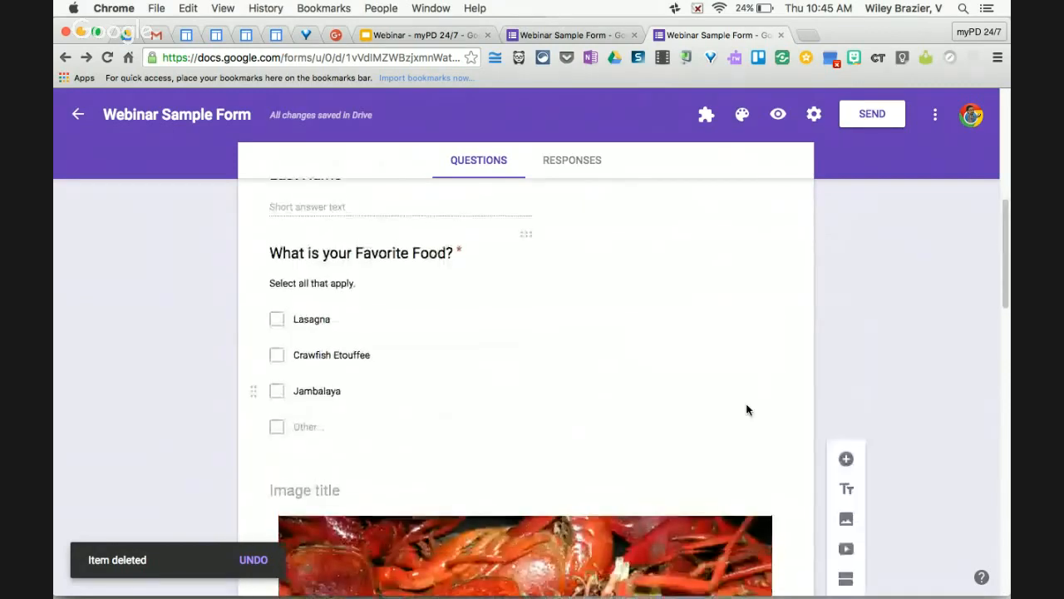
{"action": "scroll", "coordinate": [747, 410], "scroll_direction": "up", "scroll_amount": 5}
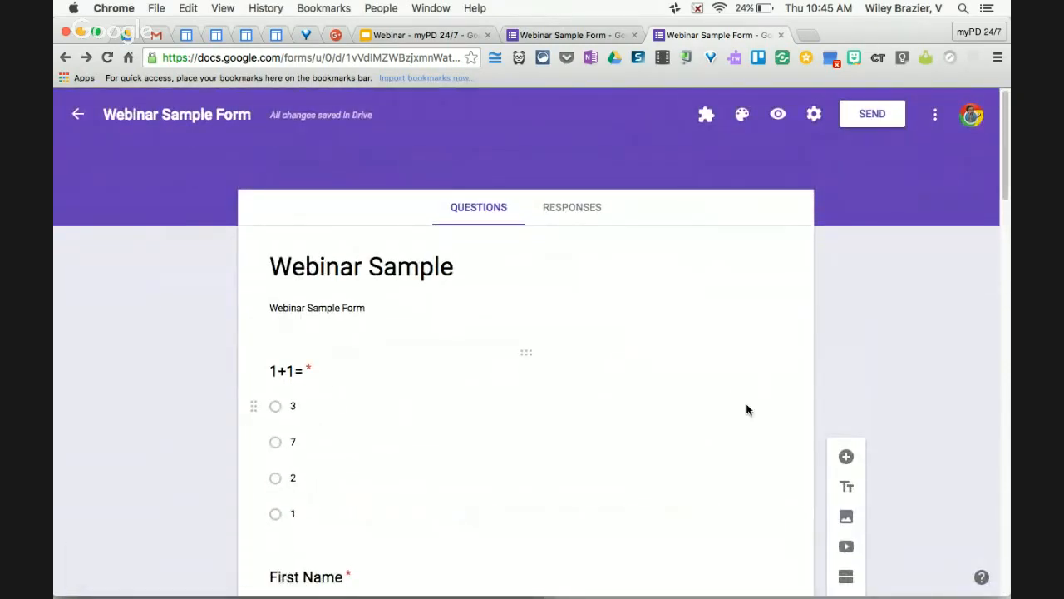
{"action": "left_click", "coordinate": [743, 119]}
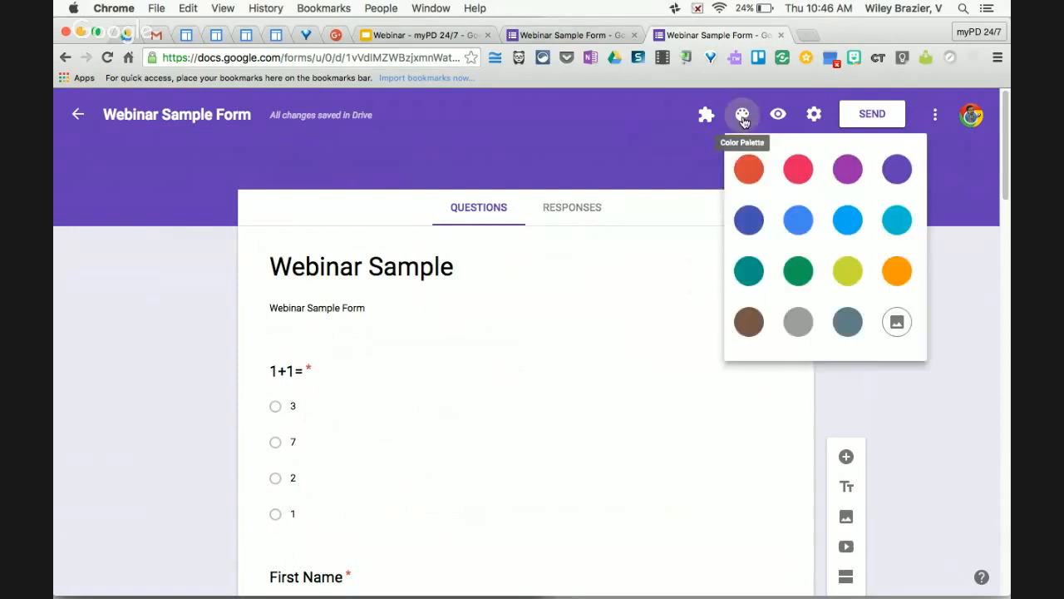
{"action": "left_click", "coordinate": [749, 170]}
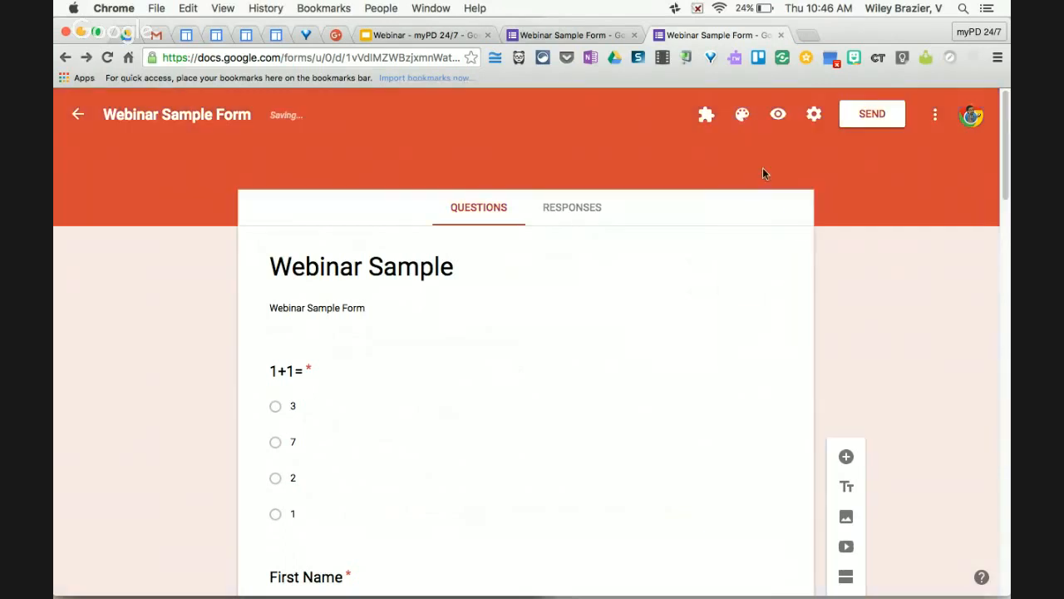
Set the form's theme color to lime green.
{"action": "left_click", "coordinate": [742, 115]}
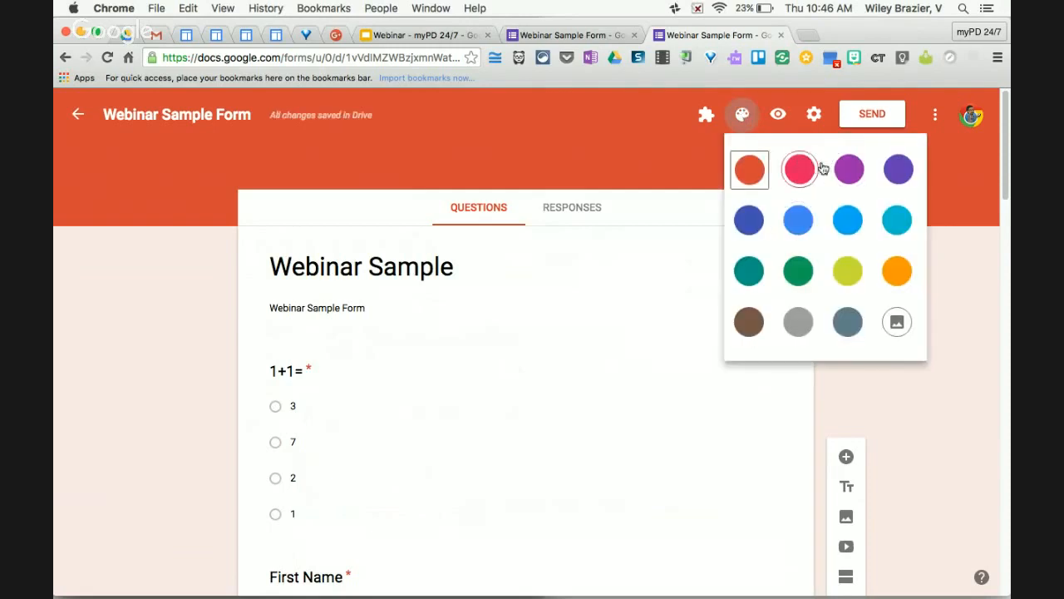
{"action": "left_click", "coordinate": [848, 271]}
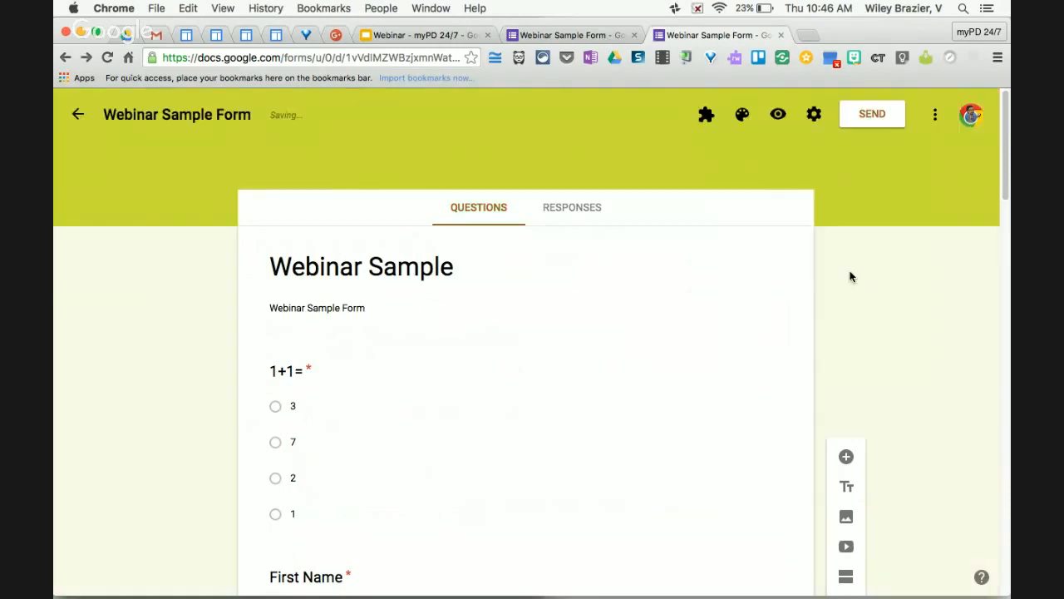
Browse the image themes and choose "Webinar Header - 2016-06-22 - Google Form Basics.jpg" from the June 22, 2016 album as the form's header.
{"action": "left_click", "coordinate": [742, 115]}
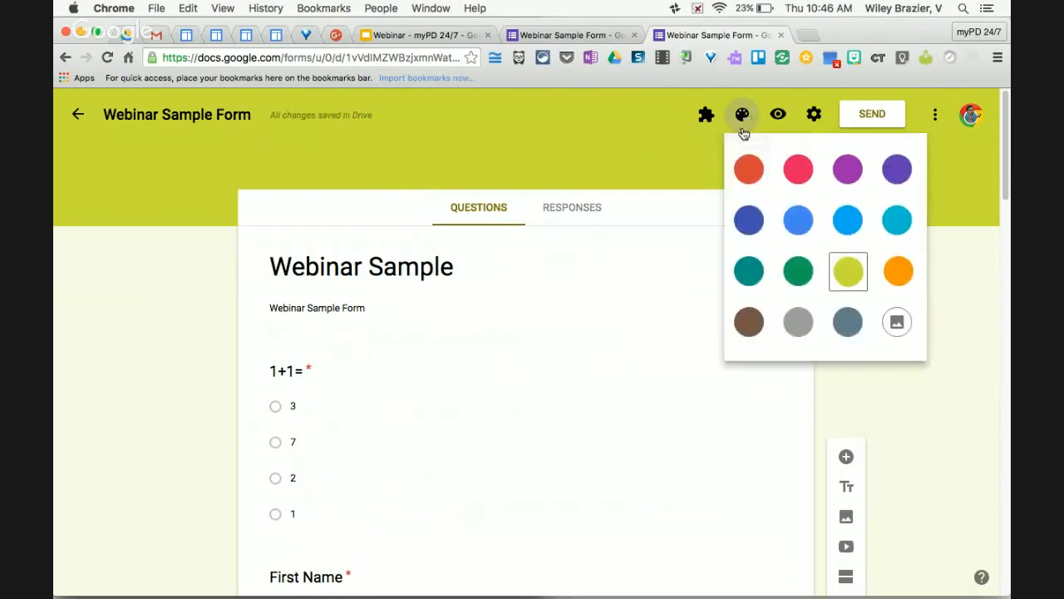
{"action": "left_click", "coordinate": [896, 321]}
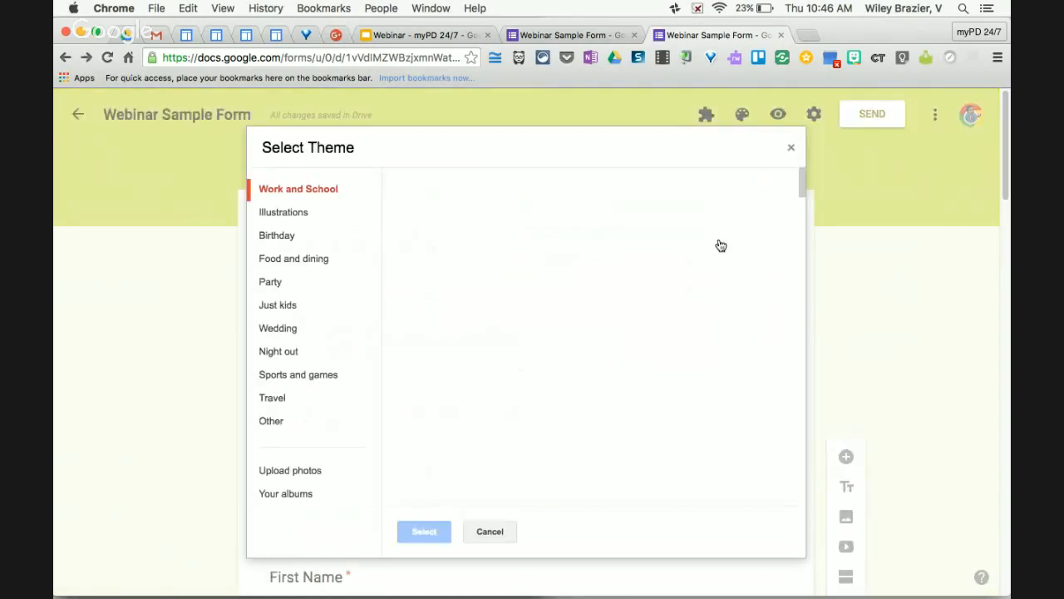
{"action": "scroll", "coordinate": [570, 374], "scroll_direction": "down", "scroll_amount": 5}
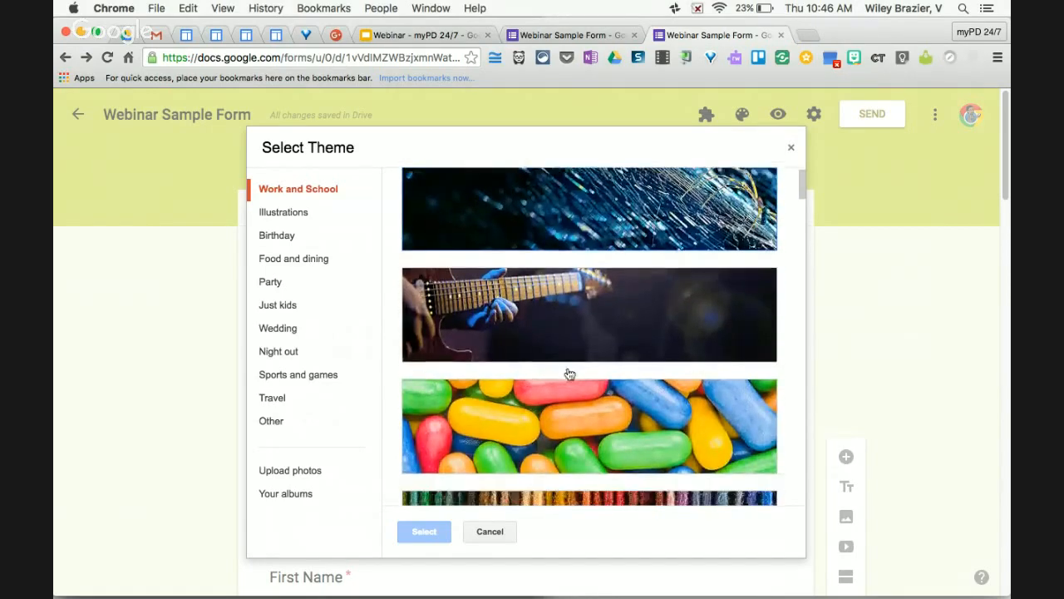
{"action": "scroll", "coordinate": [569, 374], "scroll_direction": "down", "scroll_amount": 5}
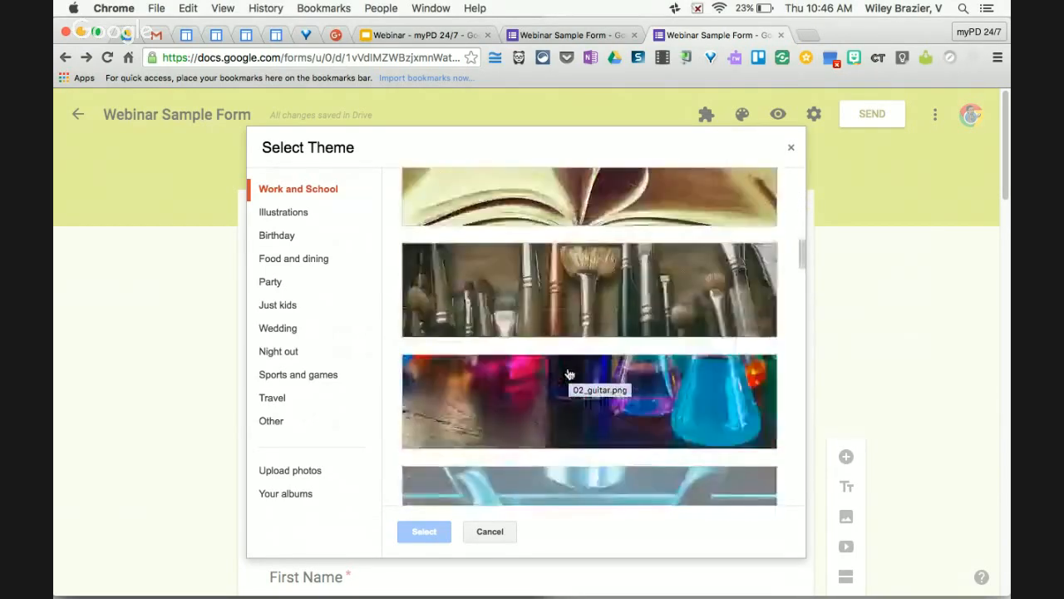
{"action": "left_click", "coordinate": [290, 328]}
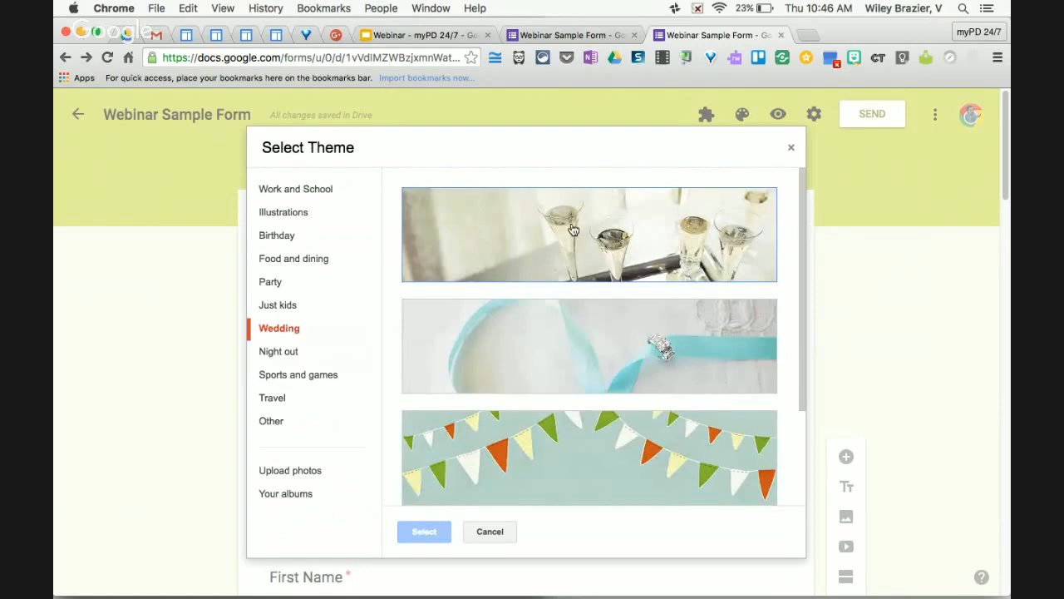
{"action": "left_click", "coordinate": [287, 474]}
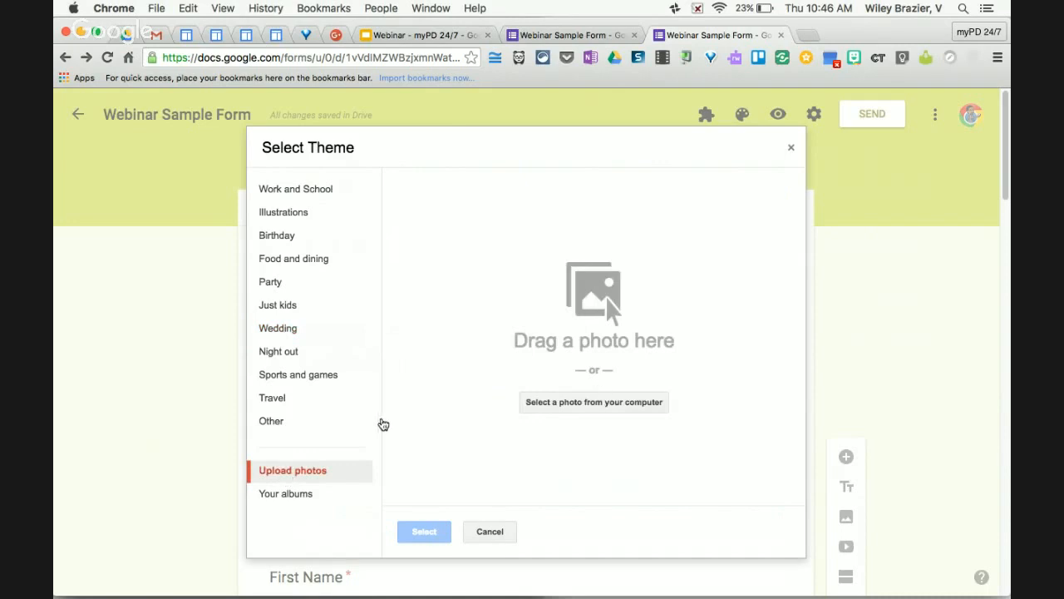
{"action": "left_click", "coordinate": [283, 495]}
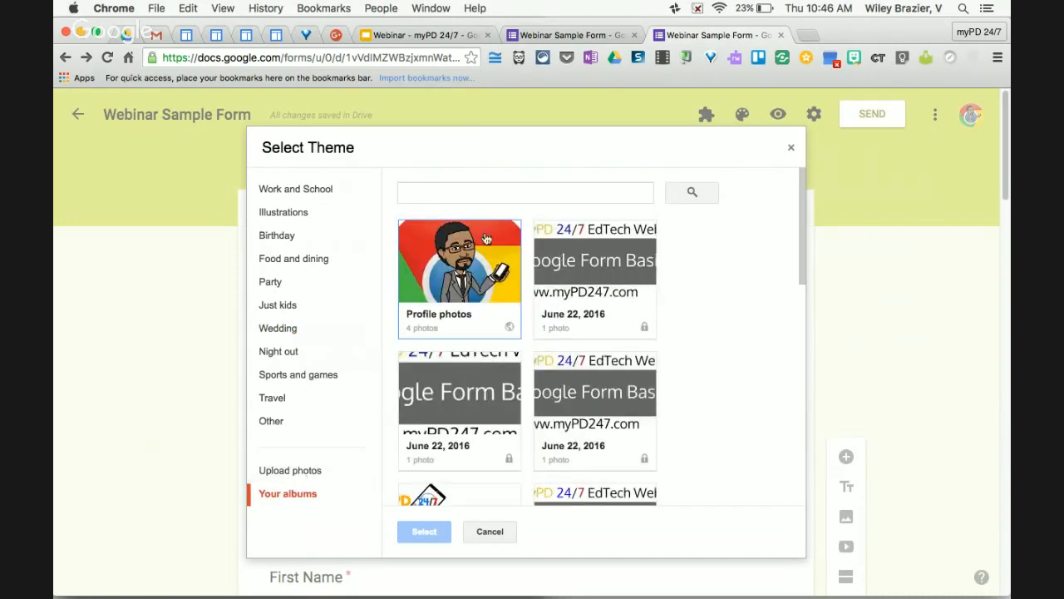
{"action": "left_click", "coordinate": [607, 251]}
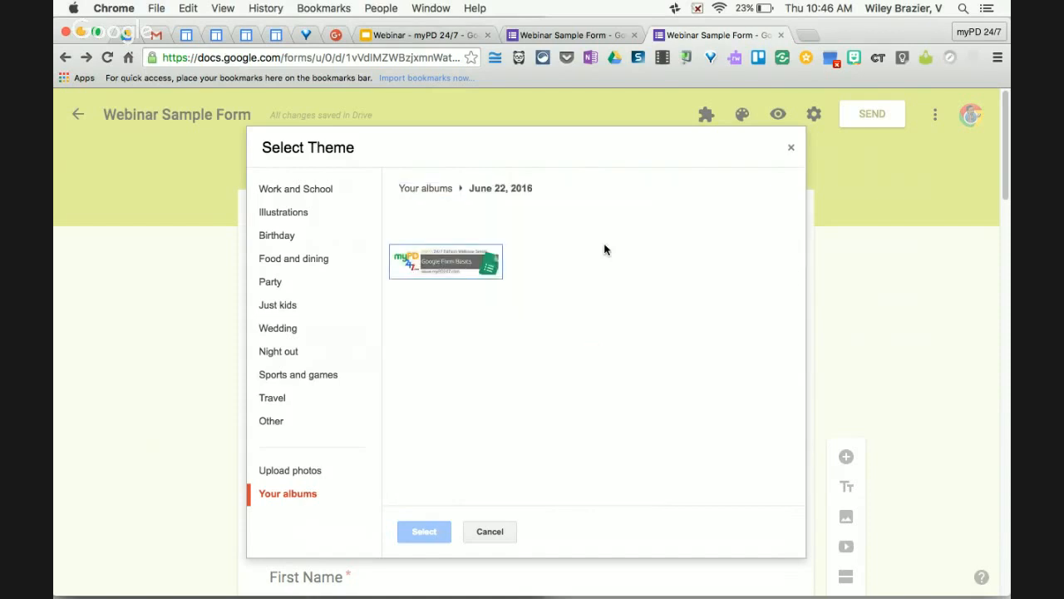
{"action": "left_click", "coordinate": [446, 264]}
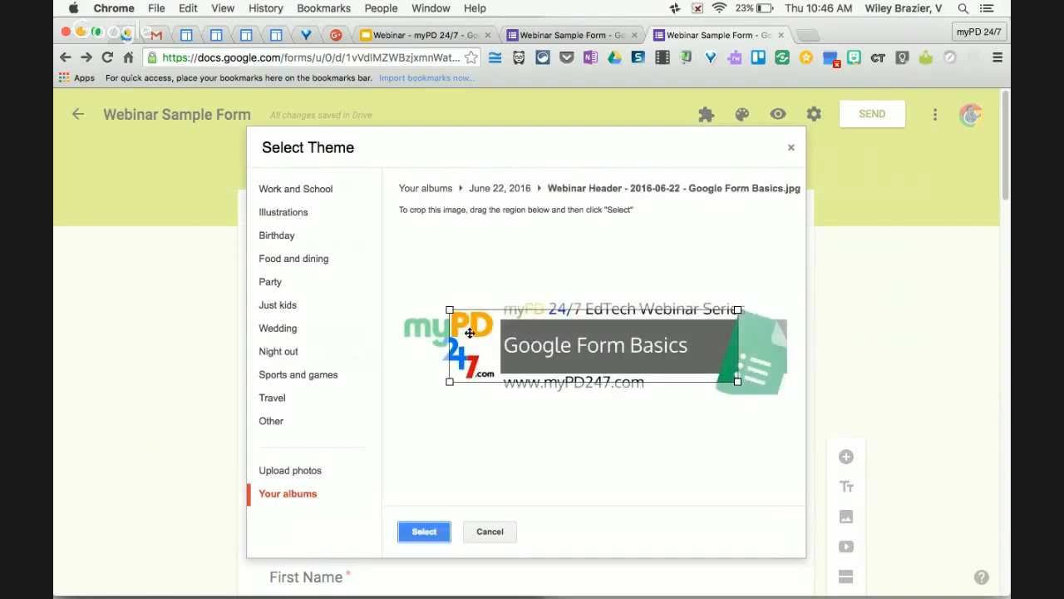
Expand the crop region to cover the whole header image and apply it as the form's theme.
{"action": "left_click_drag", "start_coordinate": [450, 310], "coordinate": [367, 282]}
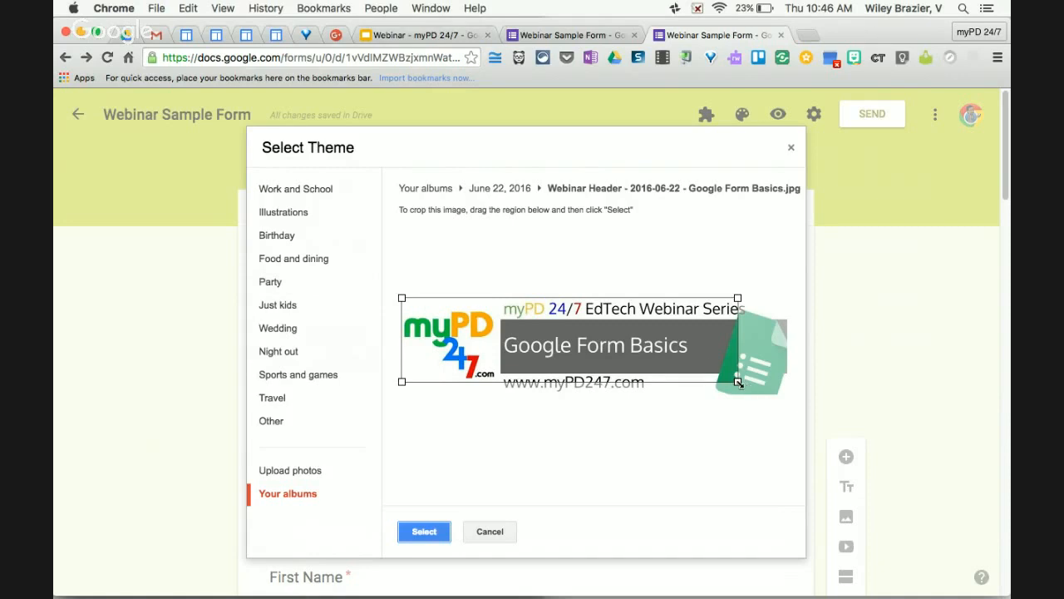
{"action": "left_click_drag", "start_coordinate": [747, 386], "coordinate": [790, 414]}
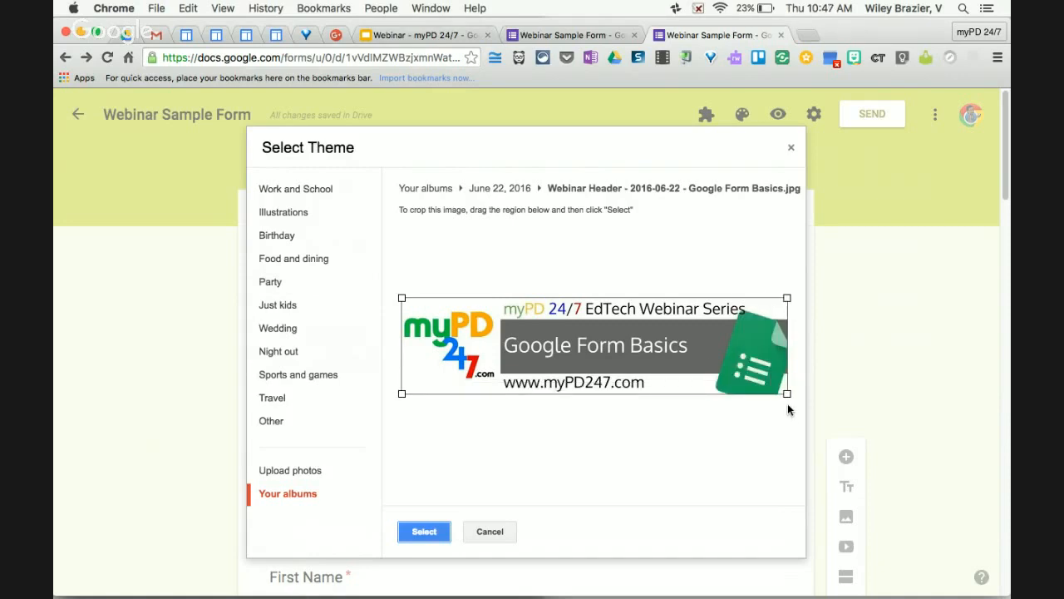
{"action": "left_click", "coordinate": [425, 532]}
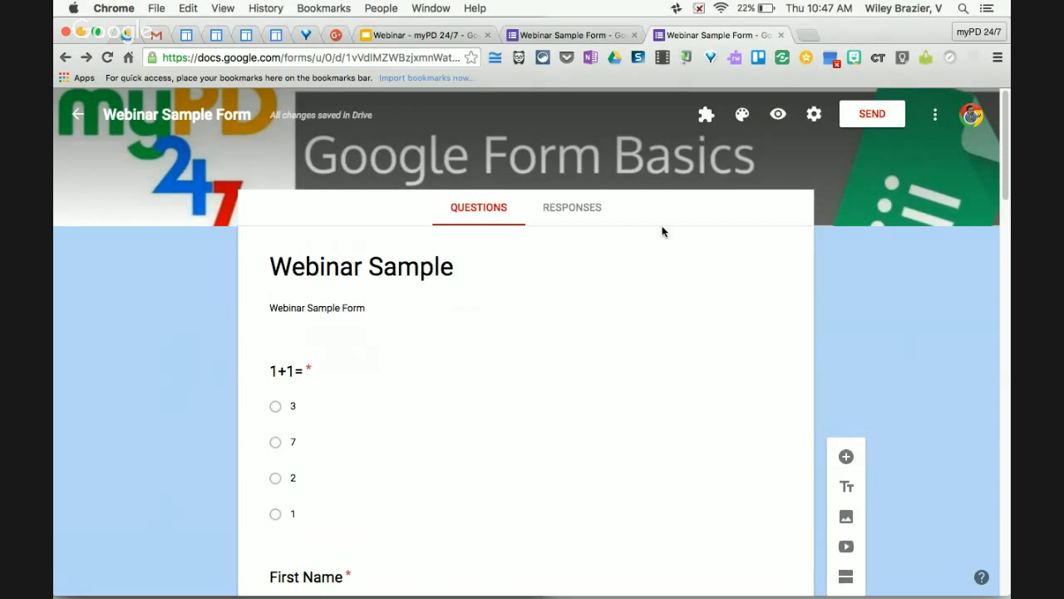
In the form settings, set who can respond to Anyone.
{"action": "left_click", "coordinate": [813, 117]}
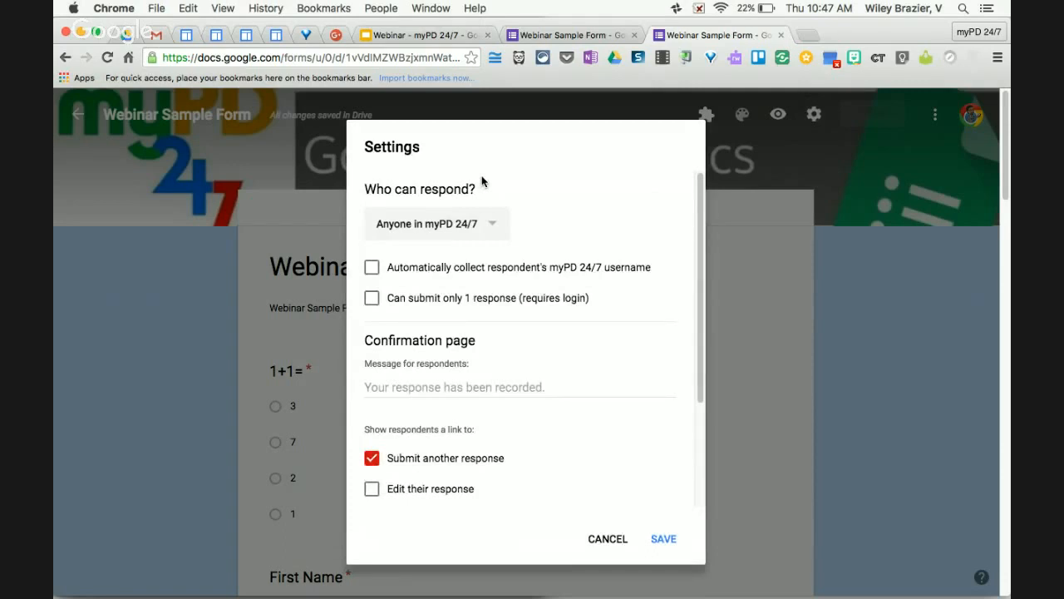
{"action": "left_click", "coordinate": [495, 227]}
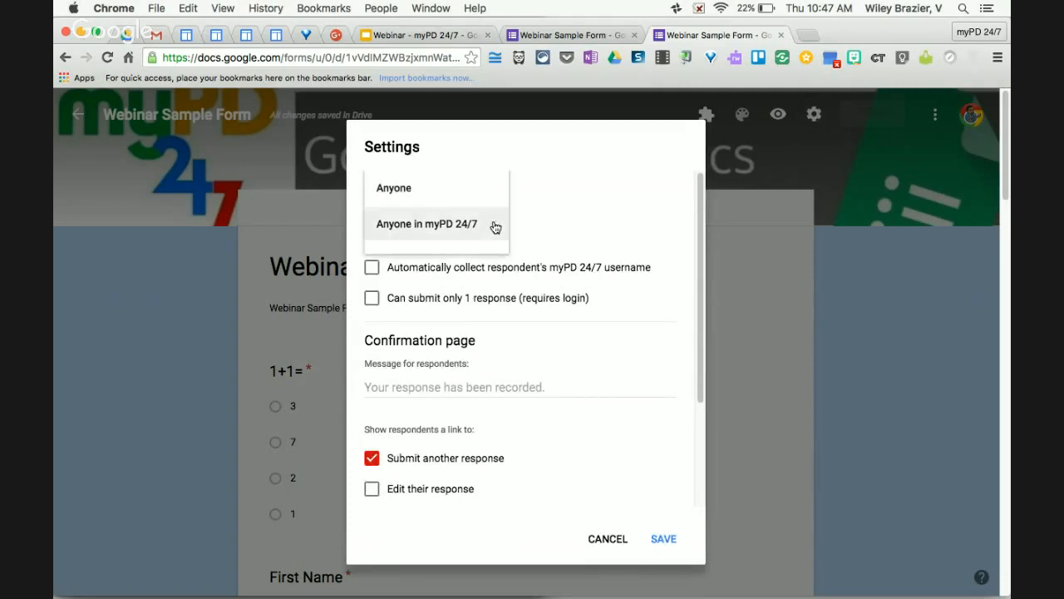
{"action": "left_click", "coordinate": [449, 192]}
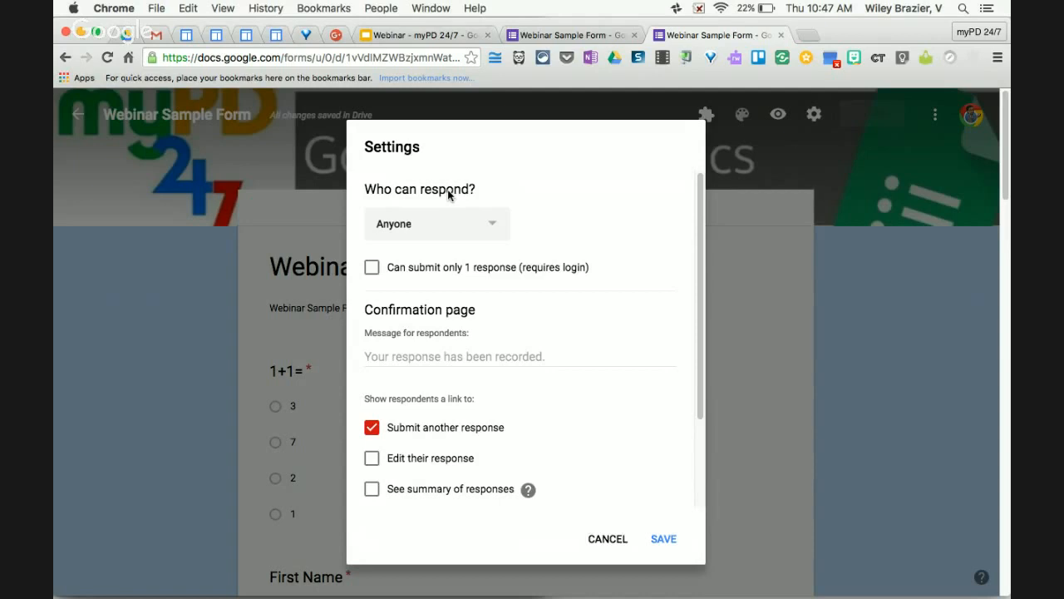
{"action": "left_click", "coordinate": [493, 221]}
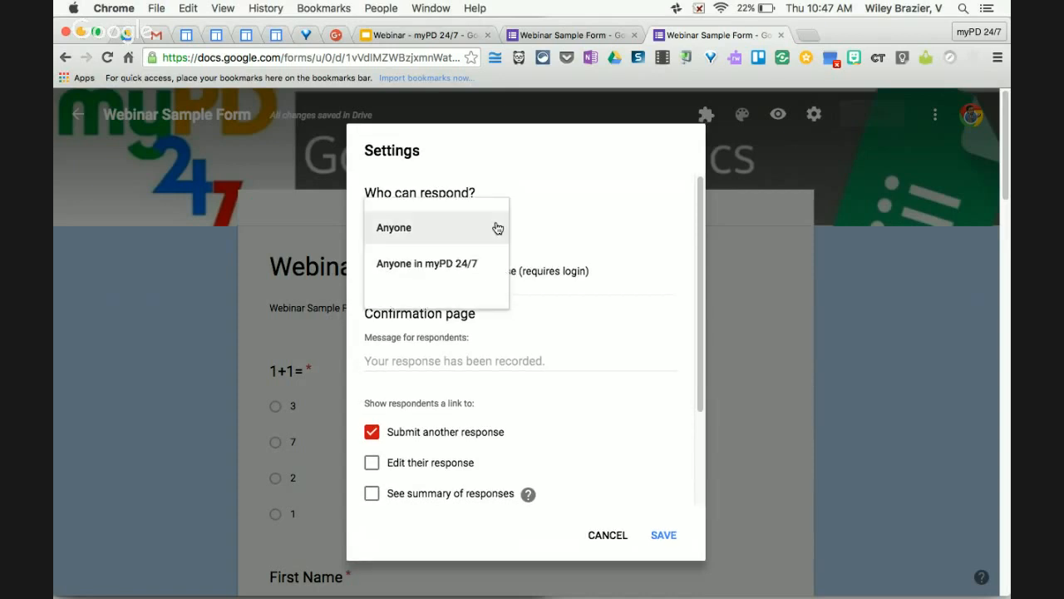
{"action": "left_click", "coordinate": [489, 229]}
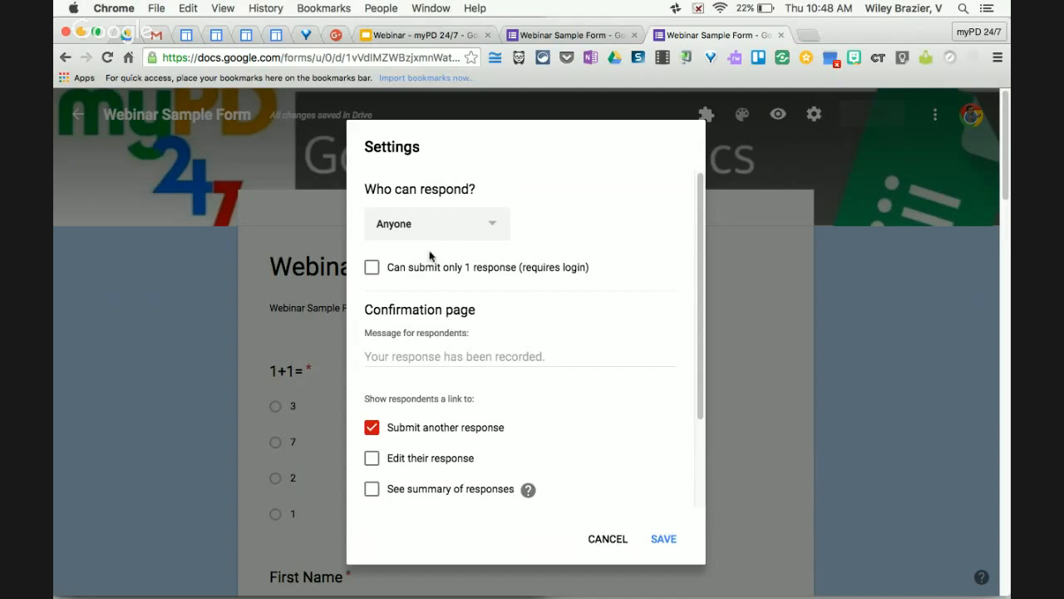
Limit respondents to one response and set the confirmation message to "Thank you. Have a great day!".
{"action": "left_click", "coordinate": [372, 268]}
{"action": "left_click", "coordinate": [467, 360]}
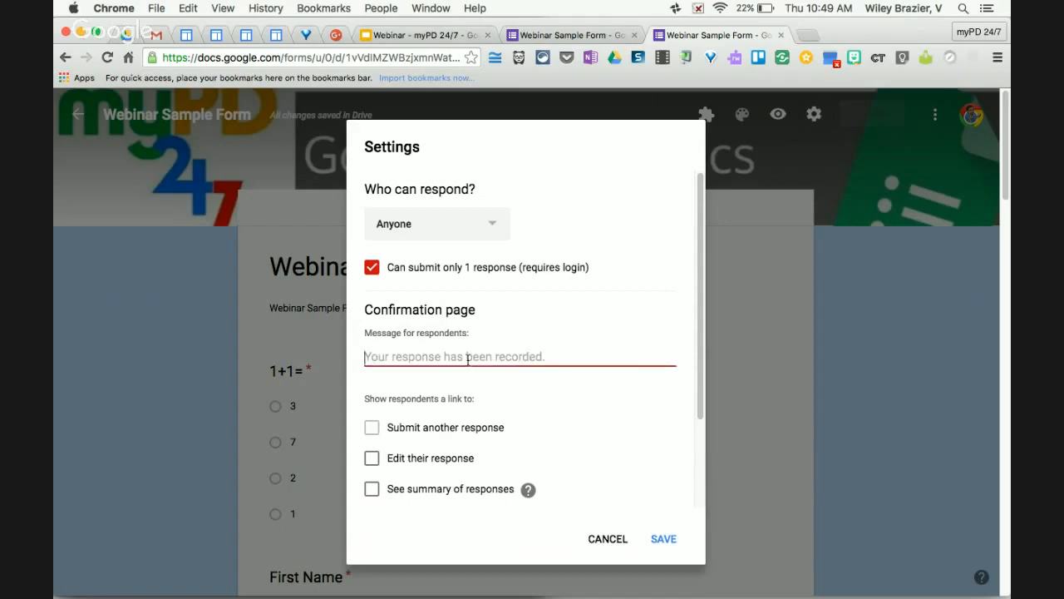
{"action": "type", "text": "Thanks"}
{"action": "key", "text": "BackSpace"}
{"action": "type", "text": "you. Have a "}
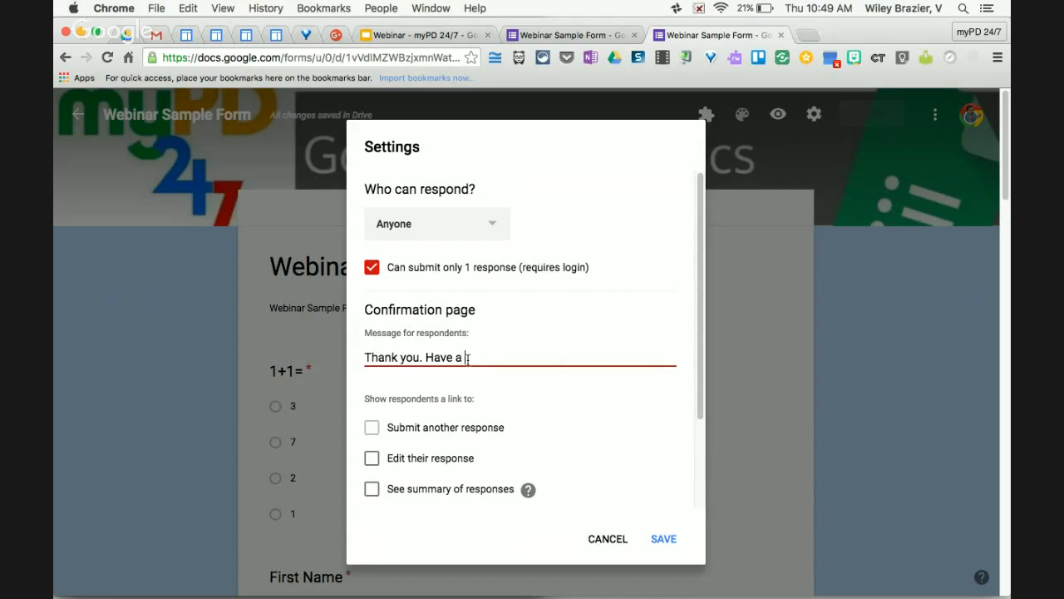
{"action": "type", "text": "great day!"}
Remove the one-response limit, review the remaining confirmation and presentation options, and save the form settings.
{"action": "left_click", "coordinate": [370, 269]}
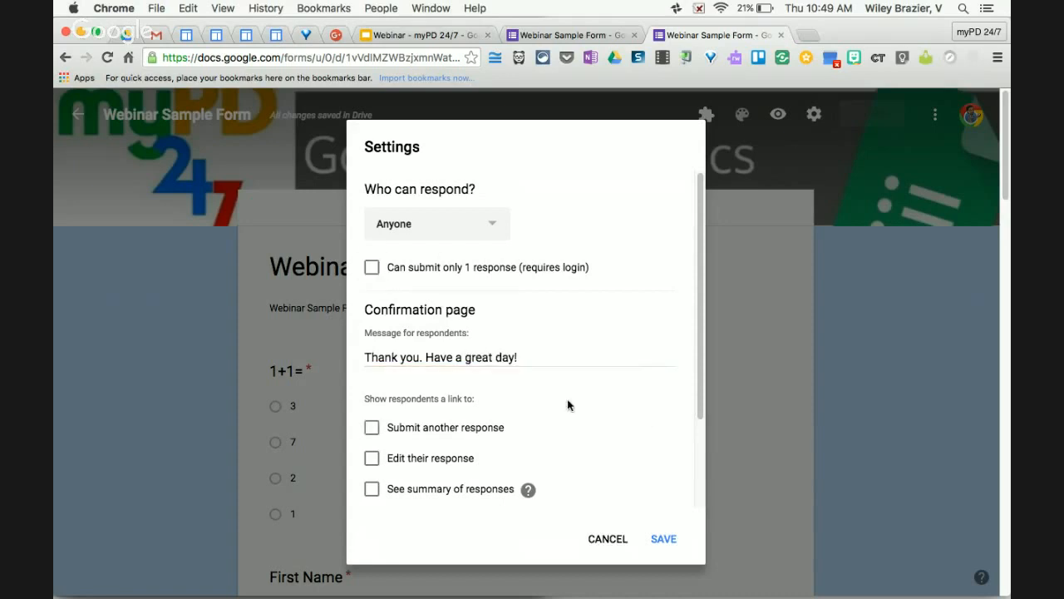
{"action": "scroll", "coordinate": [428, 399], "scroll_direction": "down", "scroll_amount": 2}
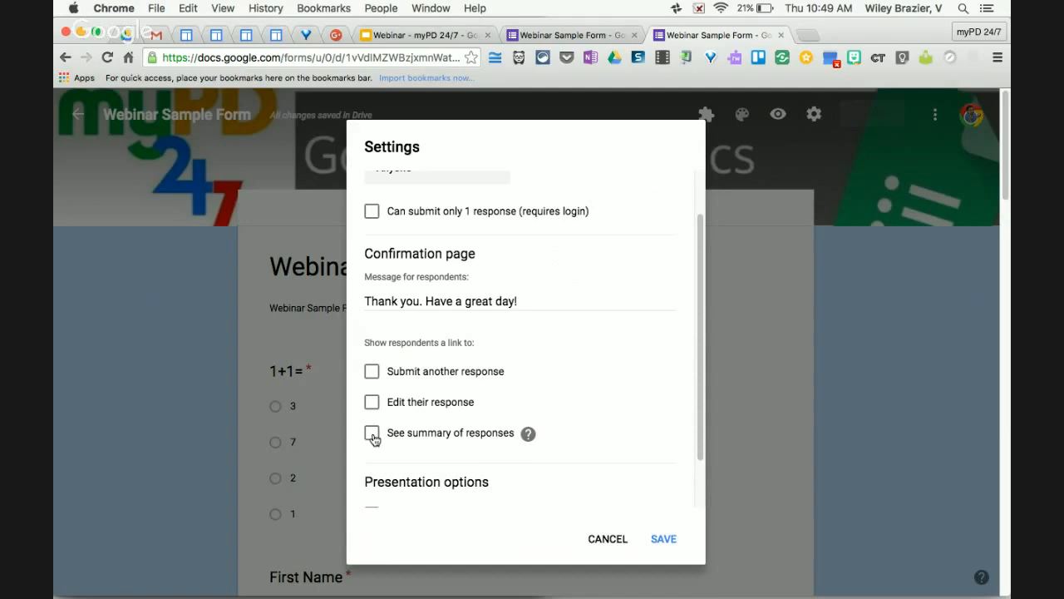
{"action": "scroll", "coordinate": [442, 480], "scroll_direction": "down", "scroll_amount": 2}
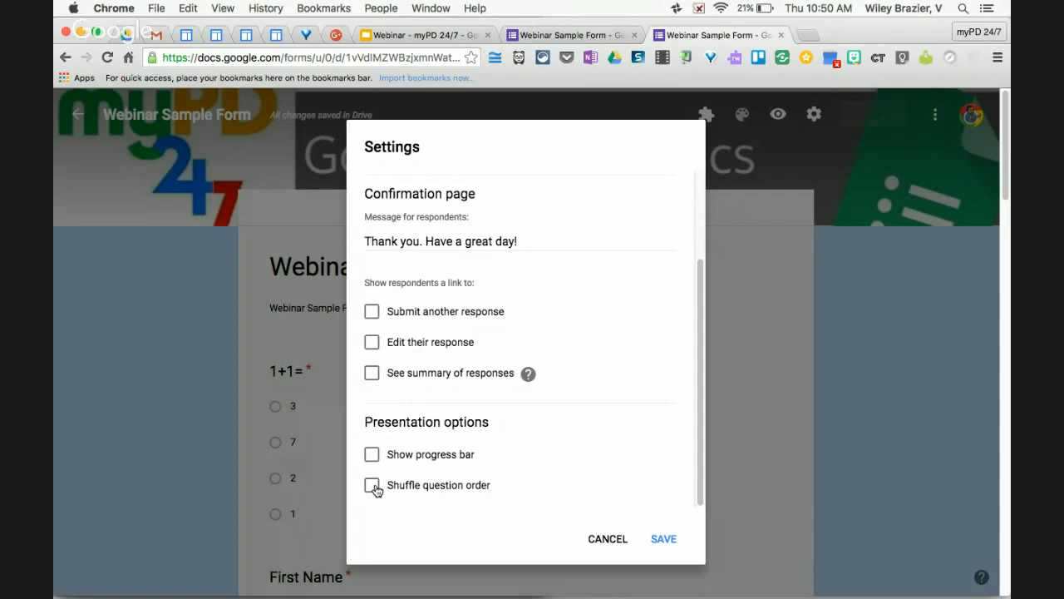
{"action": "left_click", "coordinate": [658, 537]}
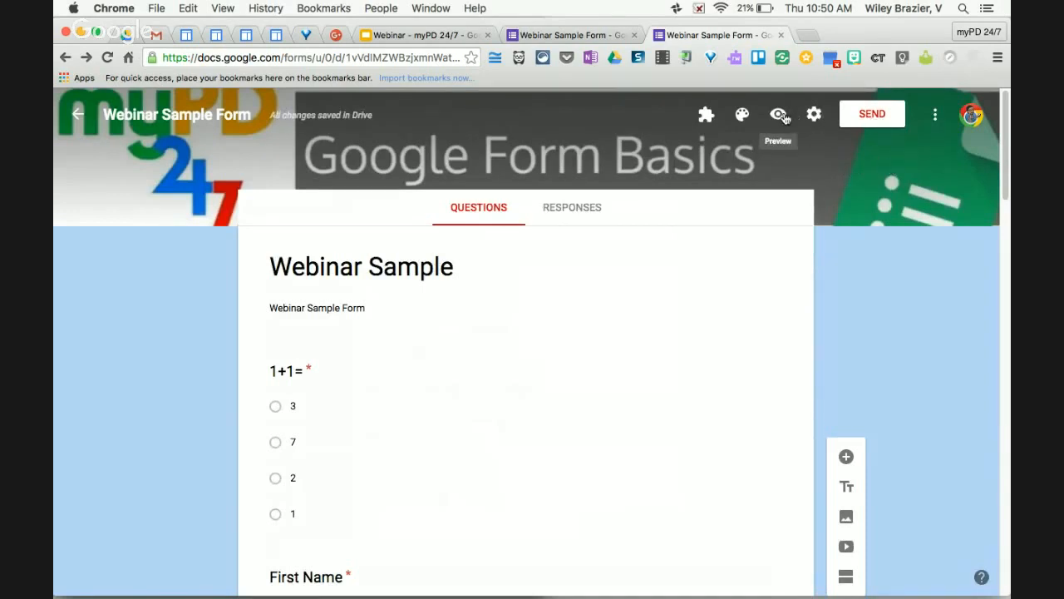
Preview the form and examine its header, the 1+1= answer order and the remaining questions and media.
{"action": "left_click", "coordinate": [780, 117]}
{"action": "left_click", "coordinate": [780, 116]}
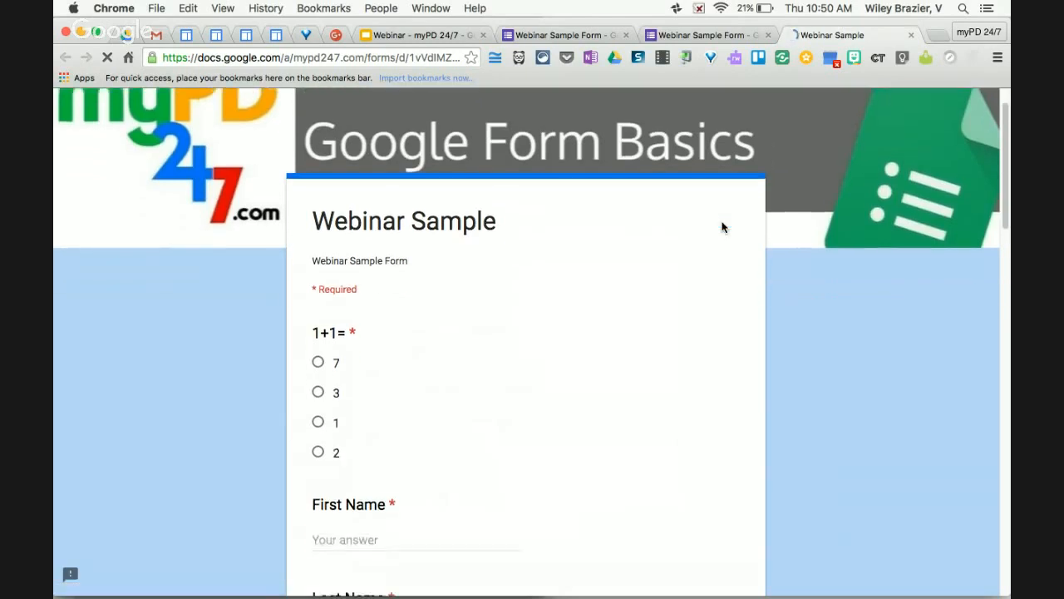
{"action": "scroll", "coordinate": [722, 227], "scroll_direction": "down", "scroll_amount": 2}
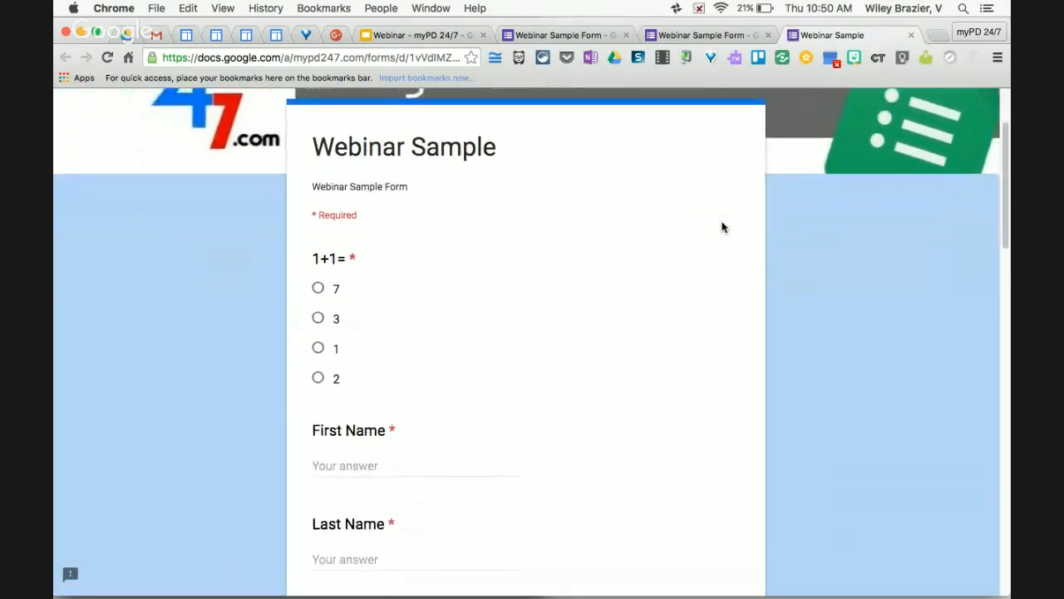
{"action": "scroll", "coordinate": [722, 227], "scroll_direction": "down", "scroll_amount": 3}
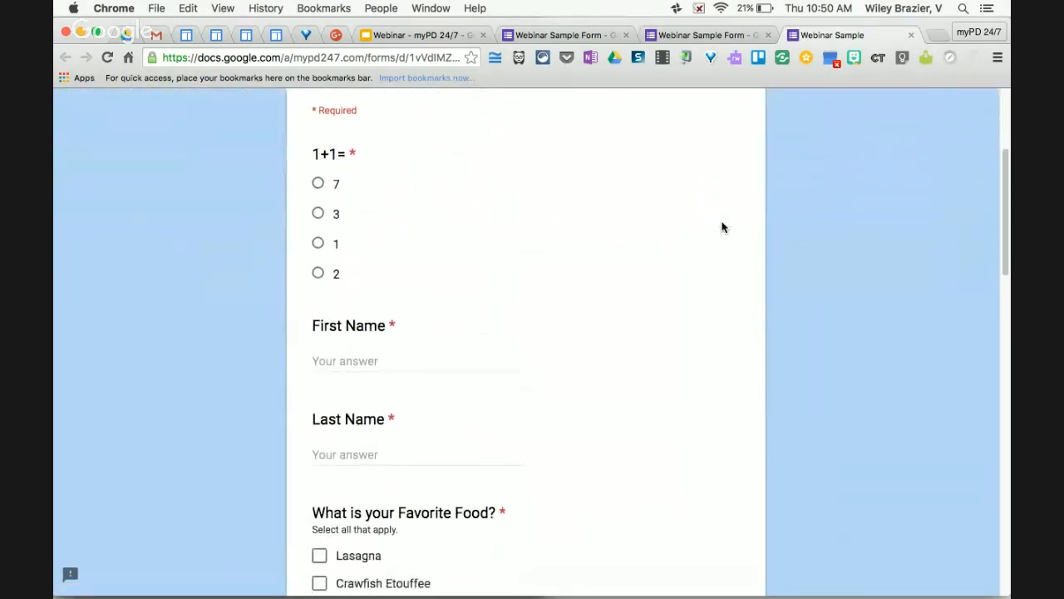
{"action": "scroll", "coordinate": [722, 227], "scroll_direction": "down", "scroll_amount": 10}
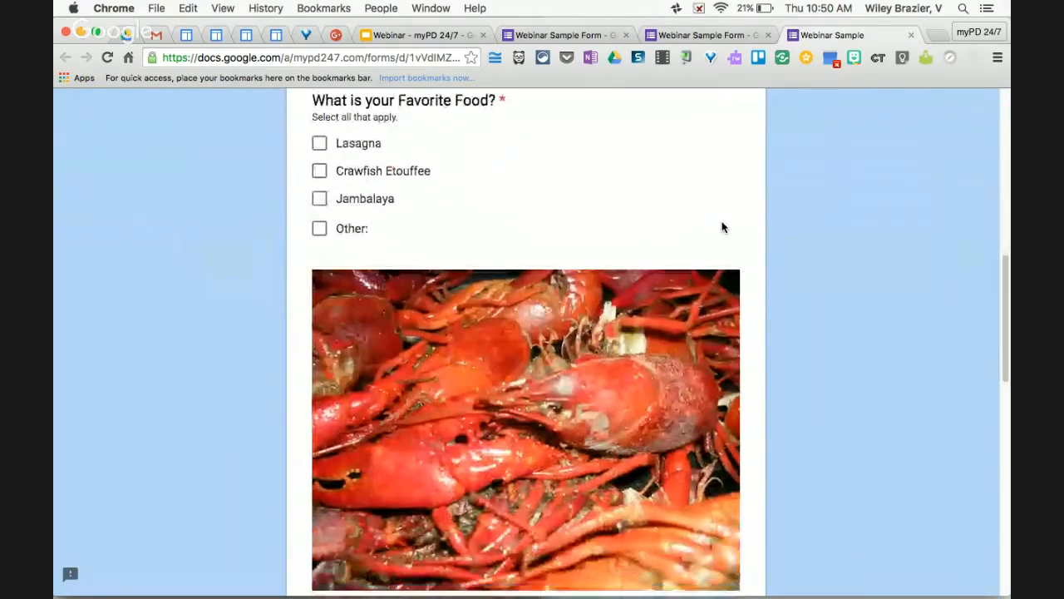
{"action": "scroll", "coordinate": [722, 227], "scroll_direction": "down", "scroll_amount": 10}
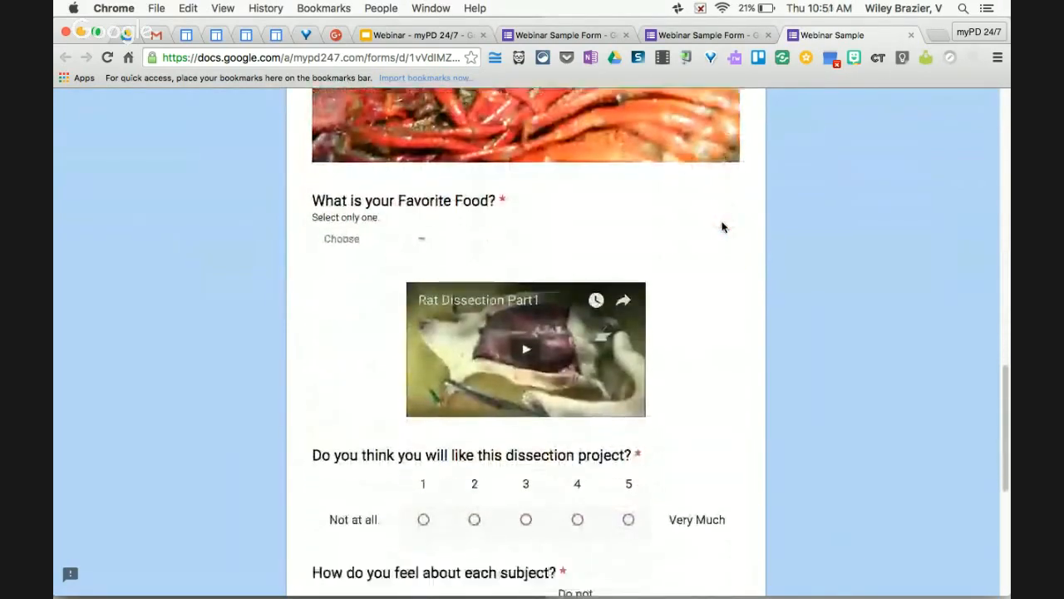
{"action": "scroll", "coordinate": [722, 227], "scroll_direction": "down", "scroll_amount": 1}
{"action": "scroll", "coordinate": [722, 225], "scroll_direction": "up", "scroll_amount": 20}
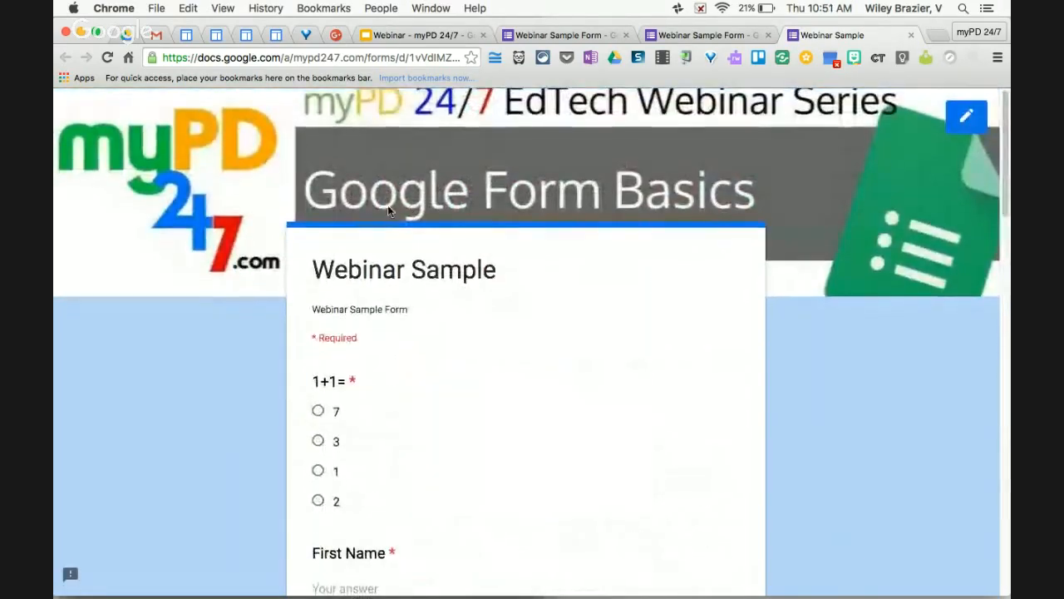
{"action": "scroll", "coordinate": [411, 355], "scroll_direction": "down", "scroll_amount": 3}
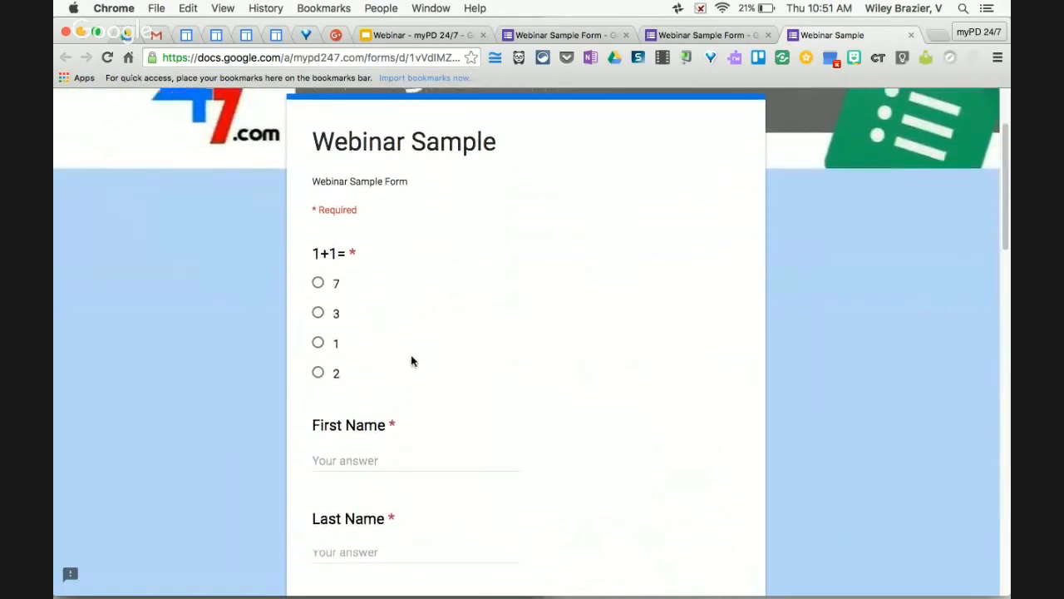
{"action": "scroll", "coordinate": [410, 361], "scroll_direction": "down", "scroll_amount": 2}
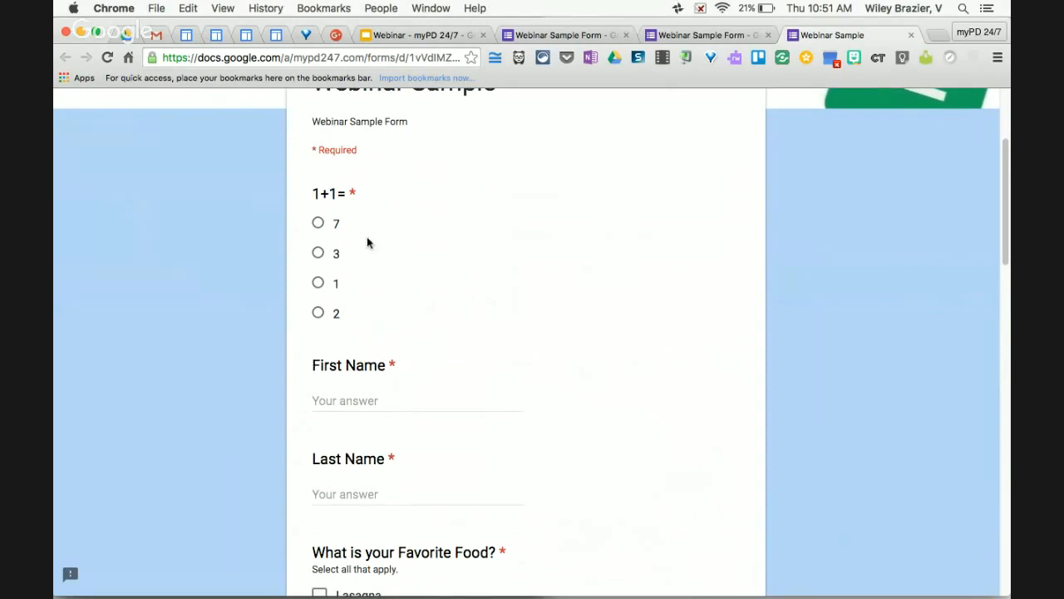
Compare the form's editing page with its live preview, ending at the header of the preview.
{"action": "left_click", "coordinate": [680, 36]}
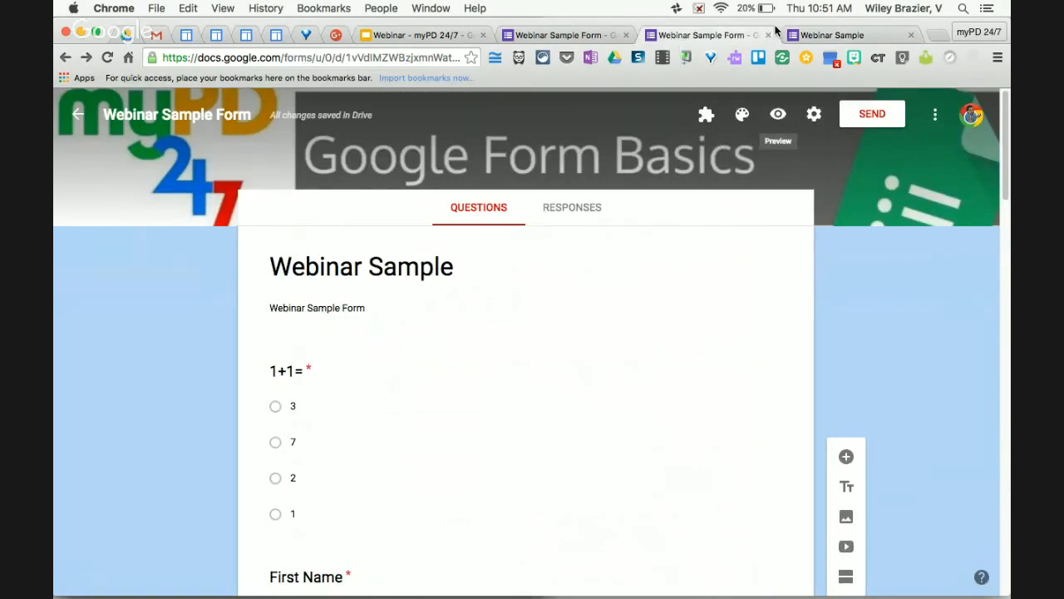
{"action": "left_click", "coordinate": [811, 35]}
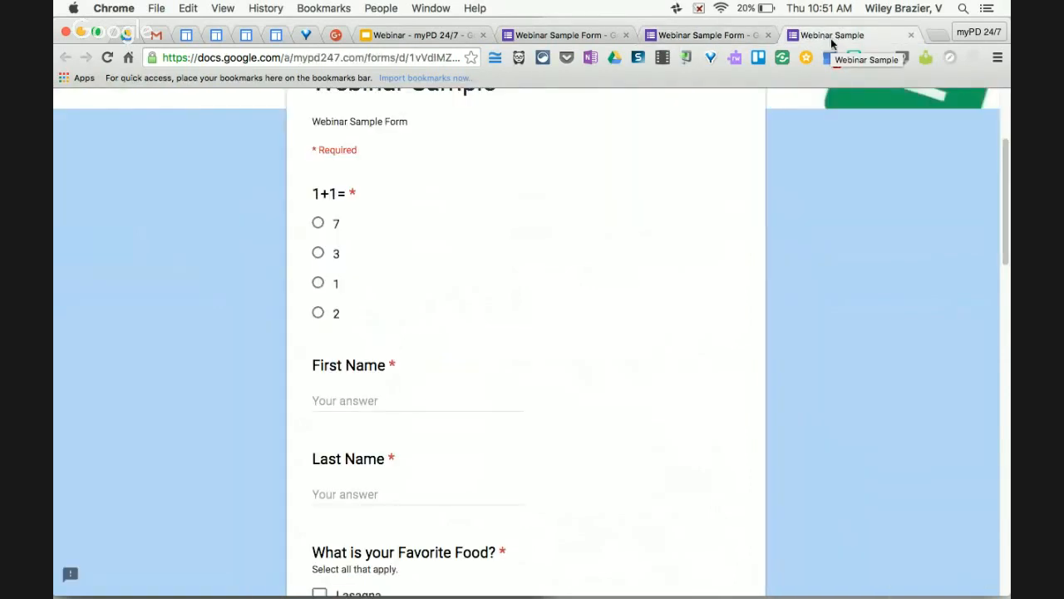
{"action": "left_click", "coordinate": [732, 36]}
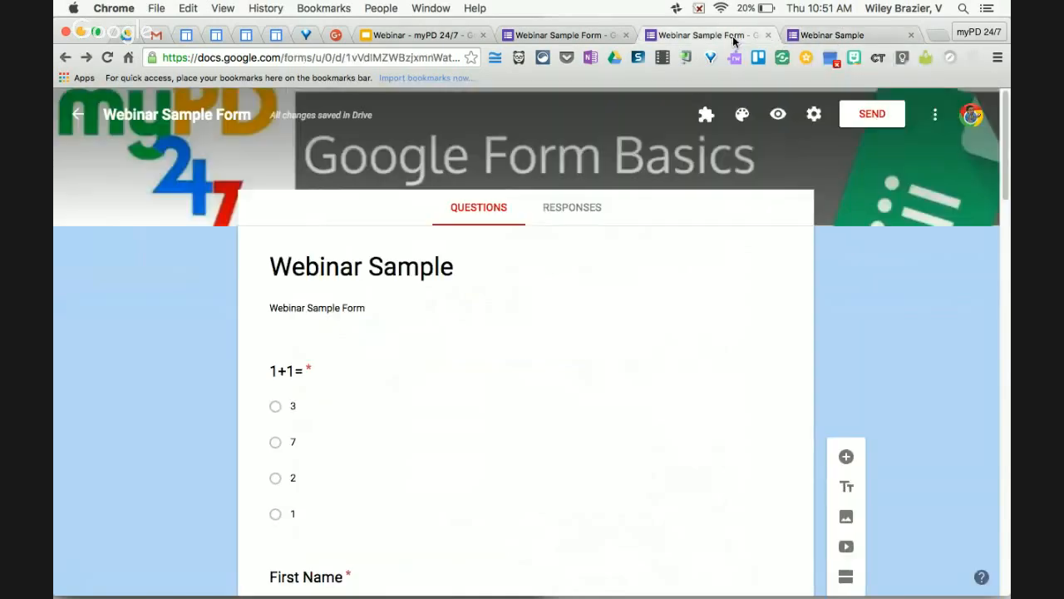
{"action": "left_click", "coordinate": [835, 35]}
{"action": "scroll", "coordinate": [850, 122], "scroll_direction": "up", "scroll_amount": 4}
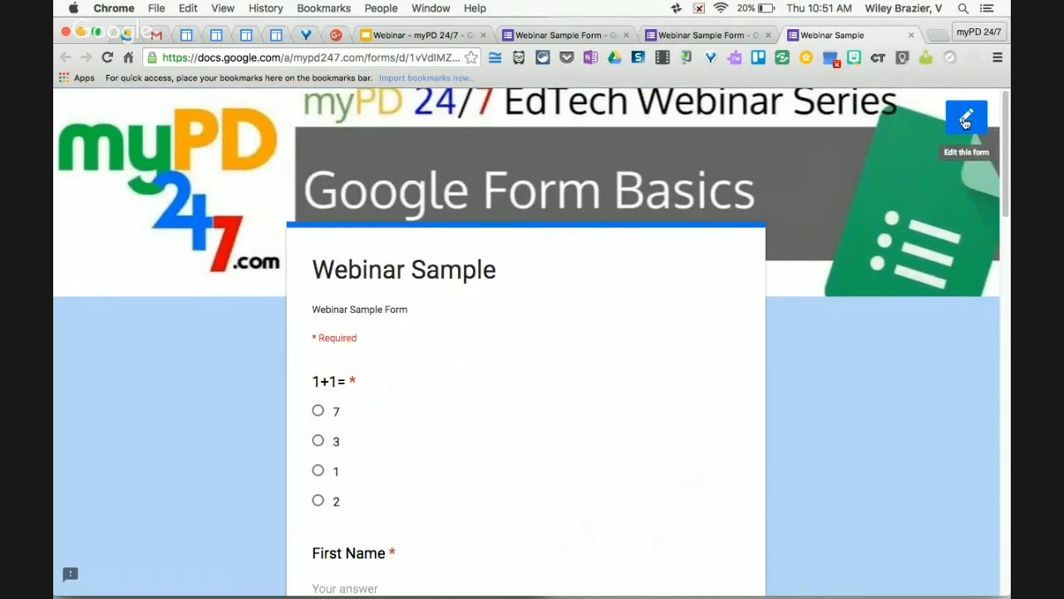
Return to the form's editing page and move the First Name question above the 1+1= question.
{"action": "left_click", "coordinate": [735, 36]}
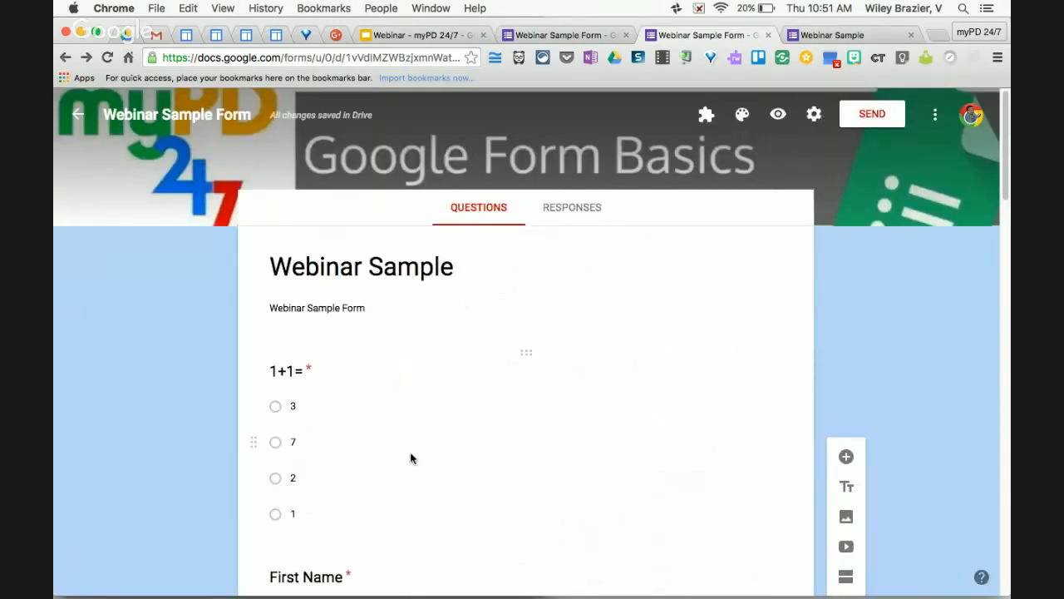
{"action": "scroll", "coordinate": [411, 459], "scroll_direction": "down", "scroll_amount": 1}
{"action": "scroll", "coordinate": [410, 459], "scroll_direction": "down", "scroll_amount": 5}
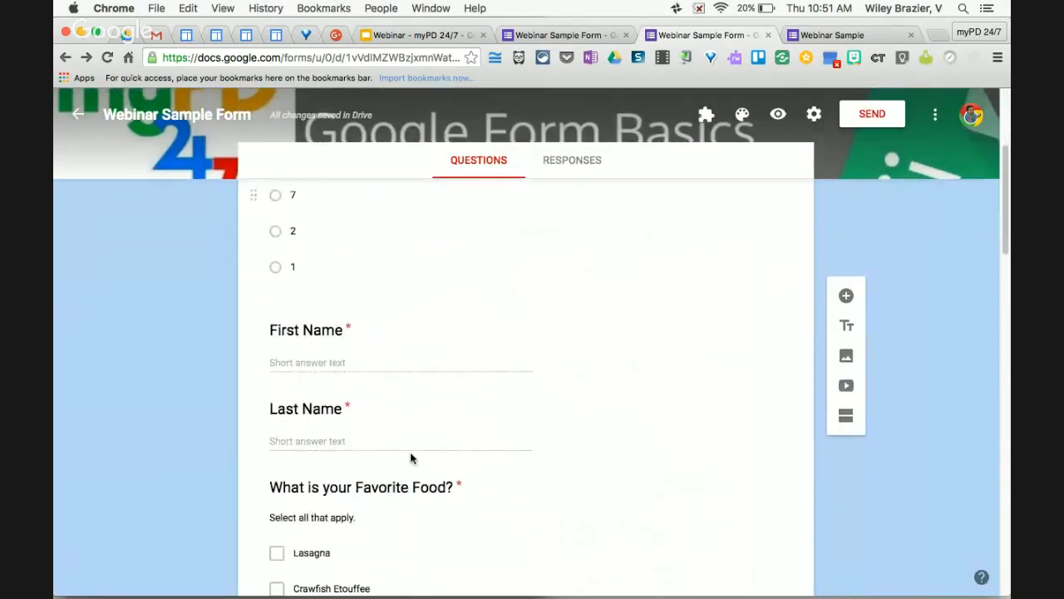
{"action": "left_click", "coordinate": [339, 332]}
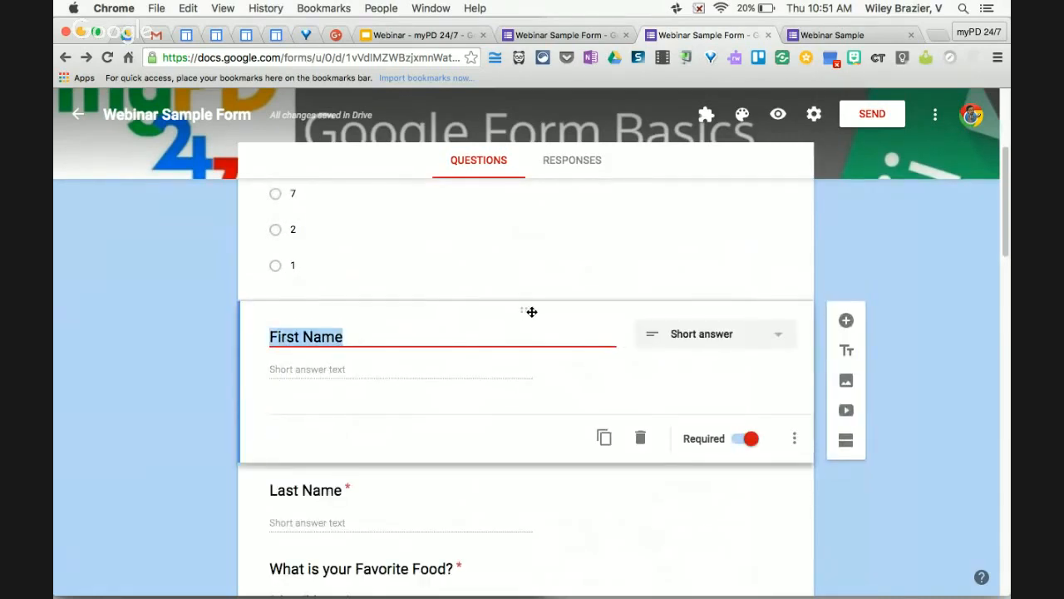
{"action": "left_click_drag", "start_coordinate": [531, 311], "coordinate": [525, 213]}
Move the Last Name question directly below First Name, ahead of the 1+1= question, and check the form's save status.
{"action": "scroll", "coordinate": [500, 390], "scroll_direction": "down", "scroll_amount": 4}
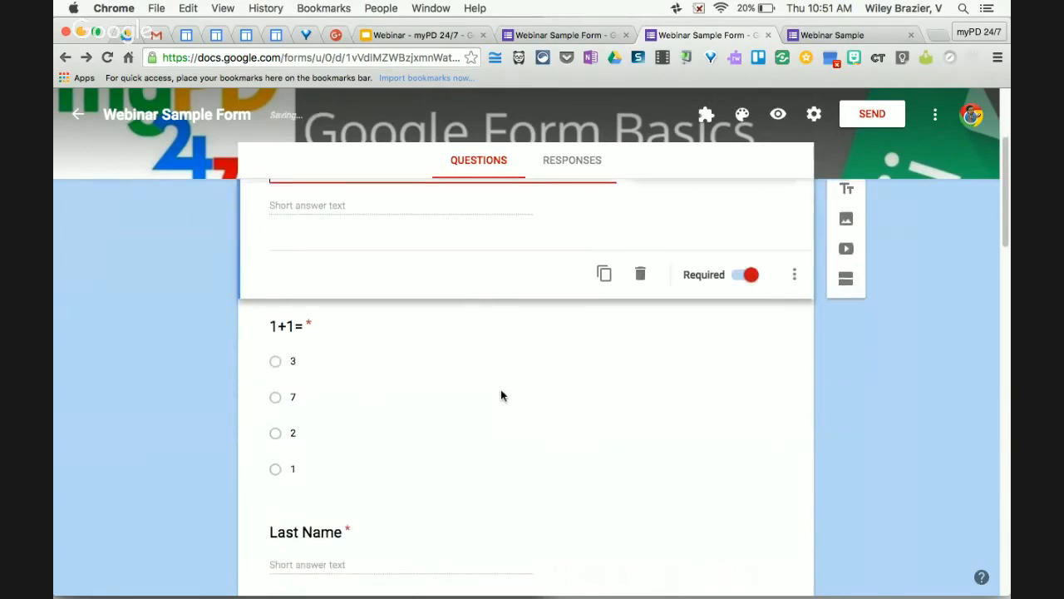
{"action": "scroll", "coordinate": [501, 390], "scroll_direction": "down", "scroll_amount": 1}
{"action": "left_click_drag", "start_coordinate": [531, 399], "coordinate": [517, 327]}
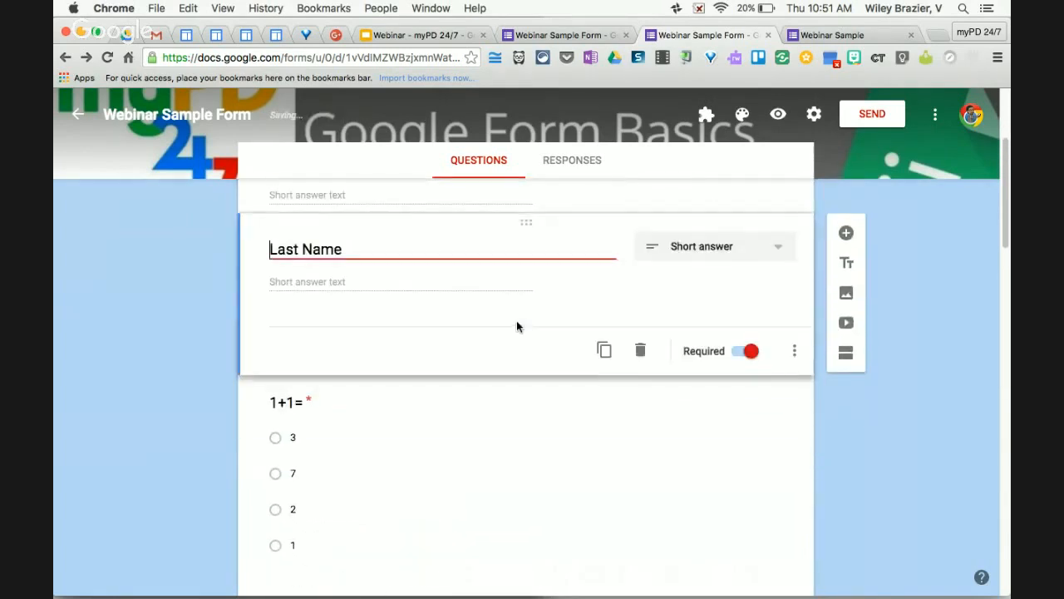
{"action": "scroll", "coordinate": [621, 264], "scroll_direction": "up", "scroll_amount": 3}
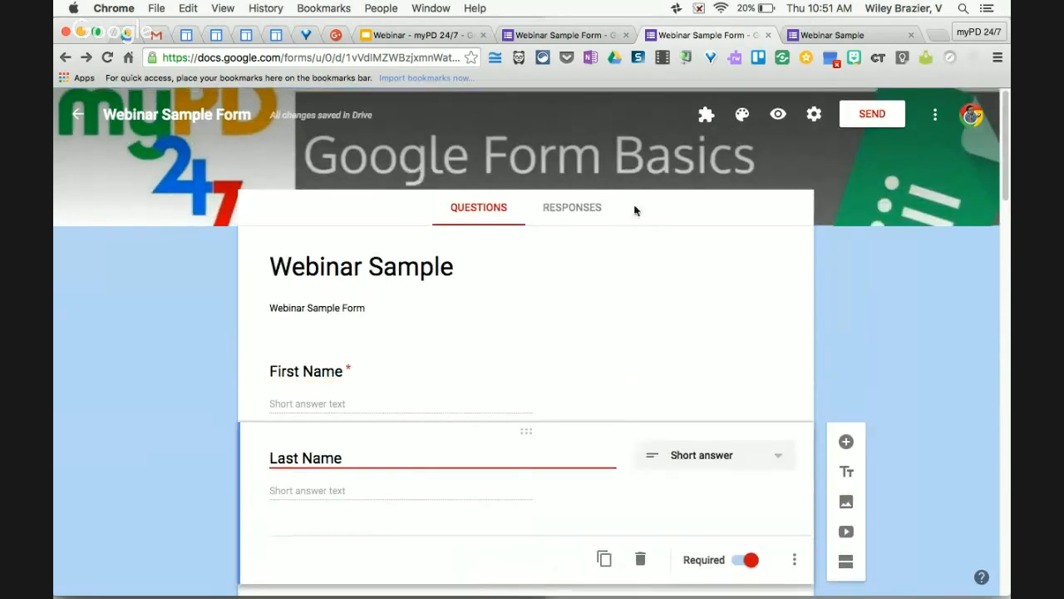
{"action": "mouse_move", "coordinate": [324, 117]}
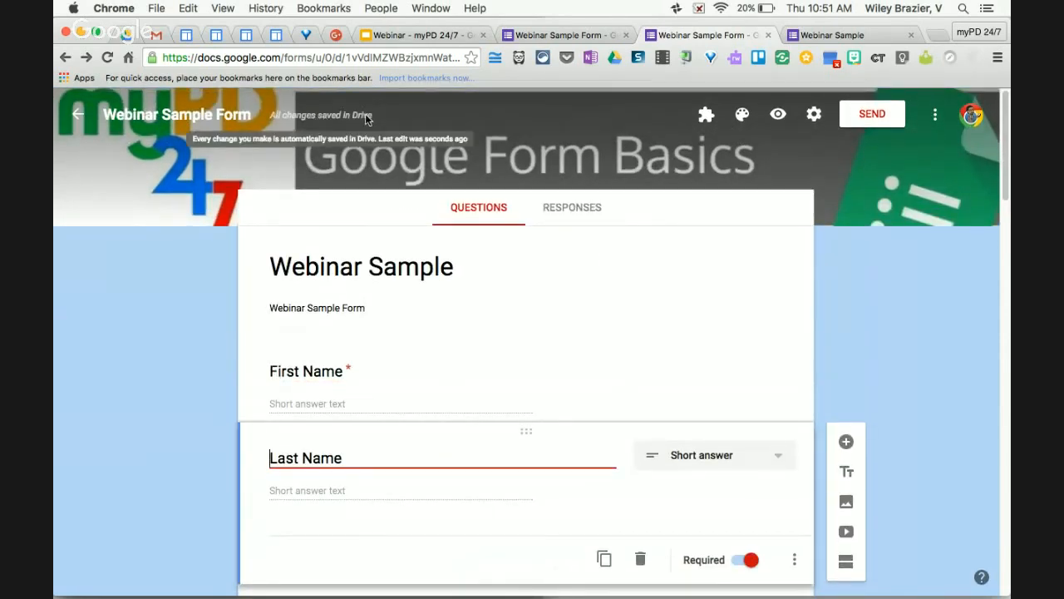
Reload the live preview of the form and check the order of the name questions and the 1+1= question.
{"action": "left_click", "coordinate": [809, 34]}
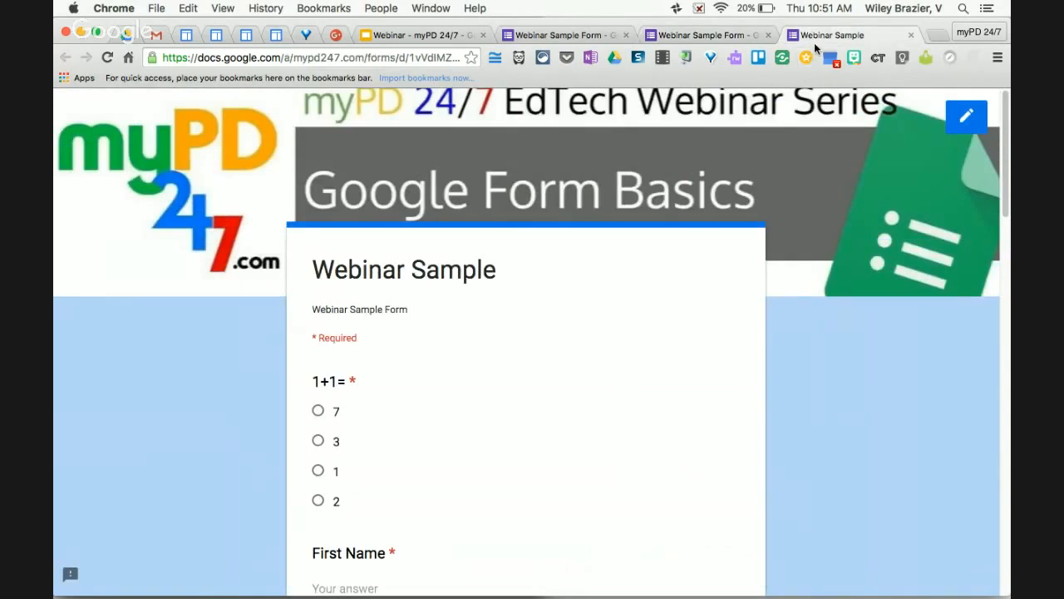
{"action": "scroll", "coordinate": [622, 353], "scroll_direction": "down", "scroll_amount": 3}
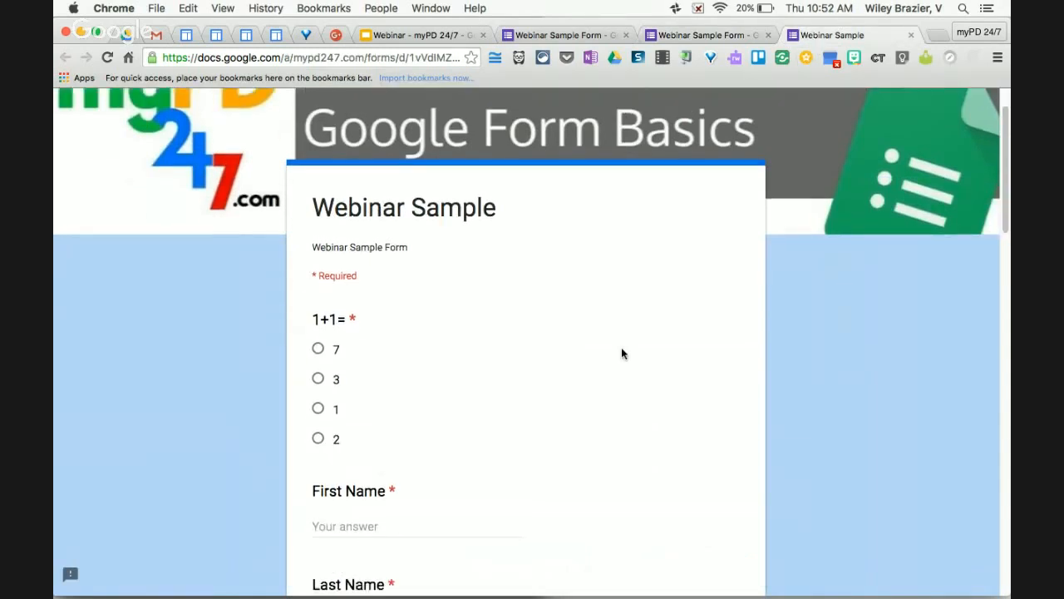
{"action": "scroll", "coordinate": [621, 354], "scroll_direction": "up", "scroll_amount": 1}
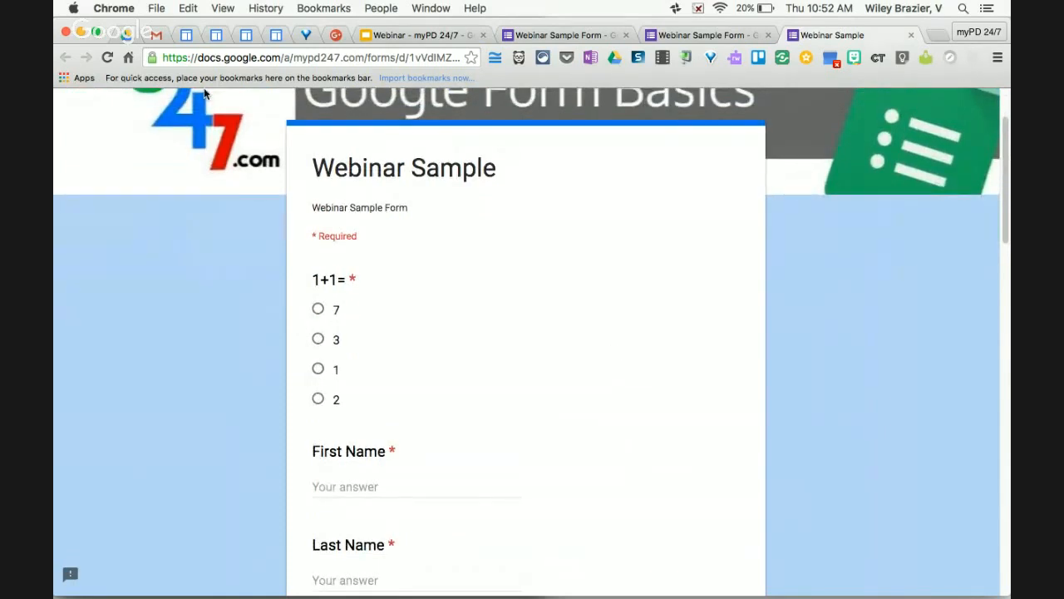
{"action": "left_click", "coordinate": [107, 57]}
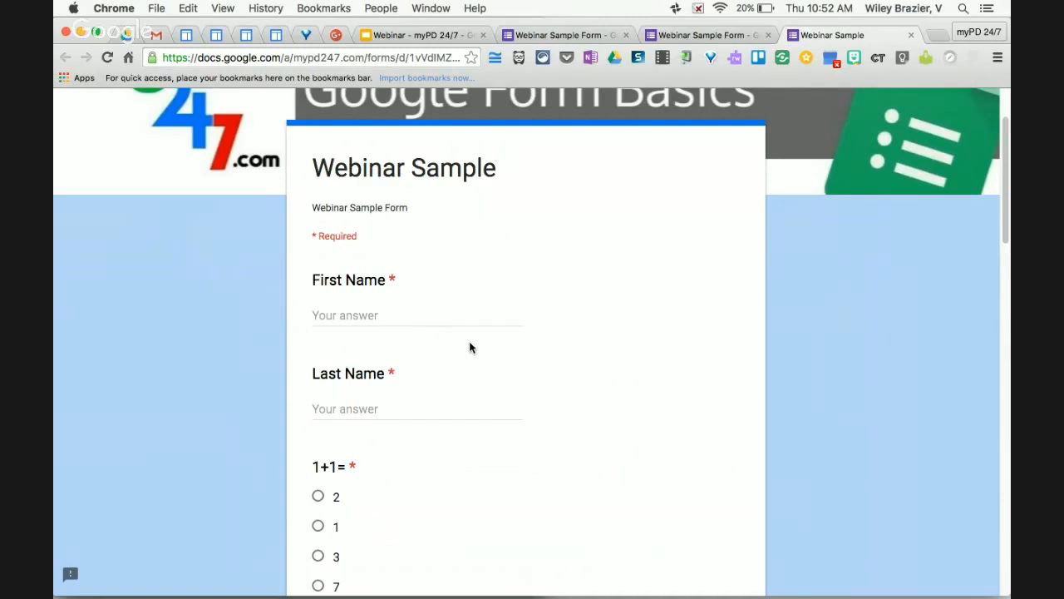
{"action": "scroll", "coordinate": [471, 346], "scroll_direction": "down", "scroll_amount": 1}
{"action": "scroll", "coordinate": [471, 347], "scroll_direction": "up", "scroll_amount": 3}
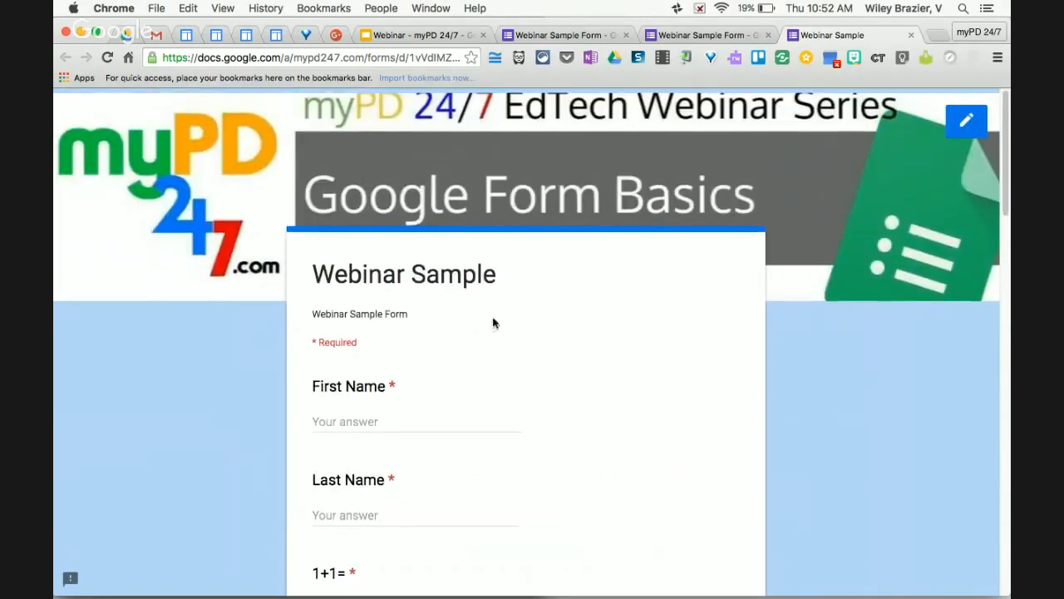
On the form's editing page, review the additional form actions, such as copying, pre-filled link, printing and adding collaborators.
{"action": "left_click", "coordinate": [702, 35]}
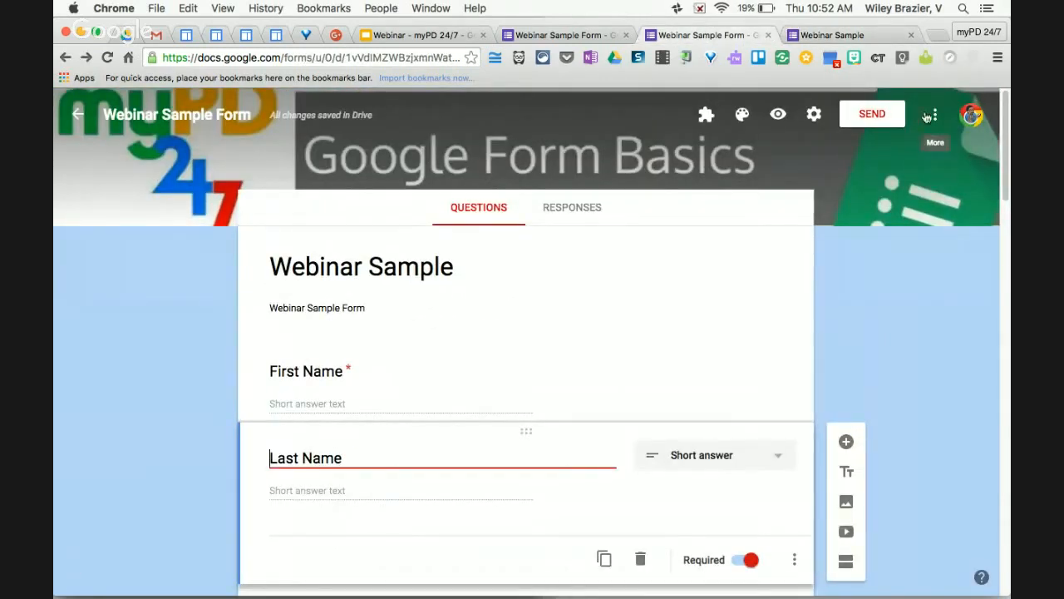
{"action": "left_click", "coordinate": [933, 117]}
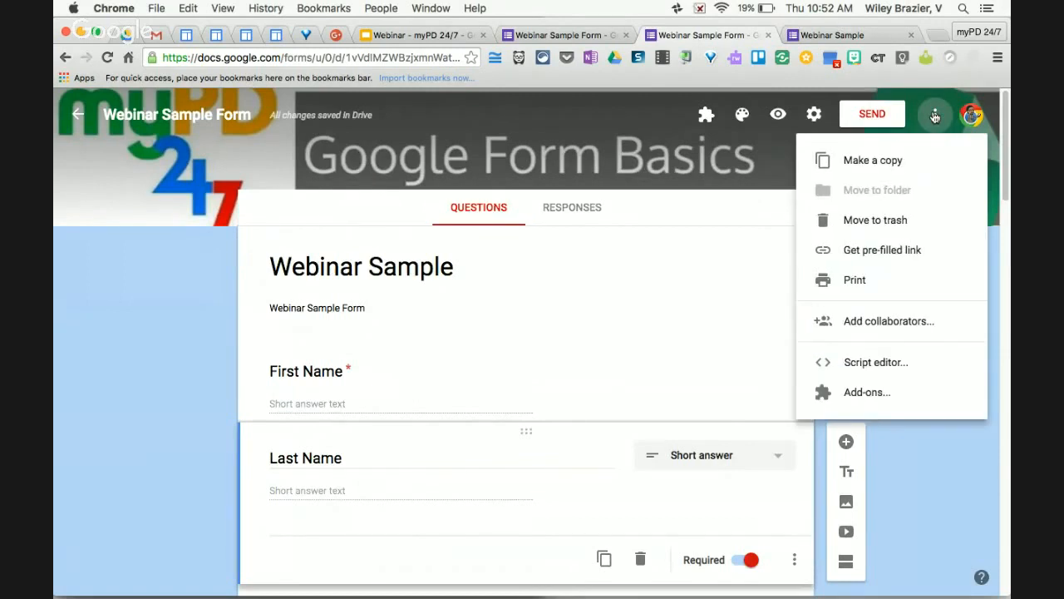
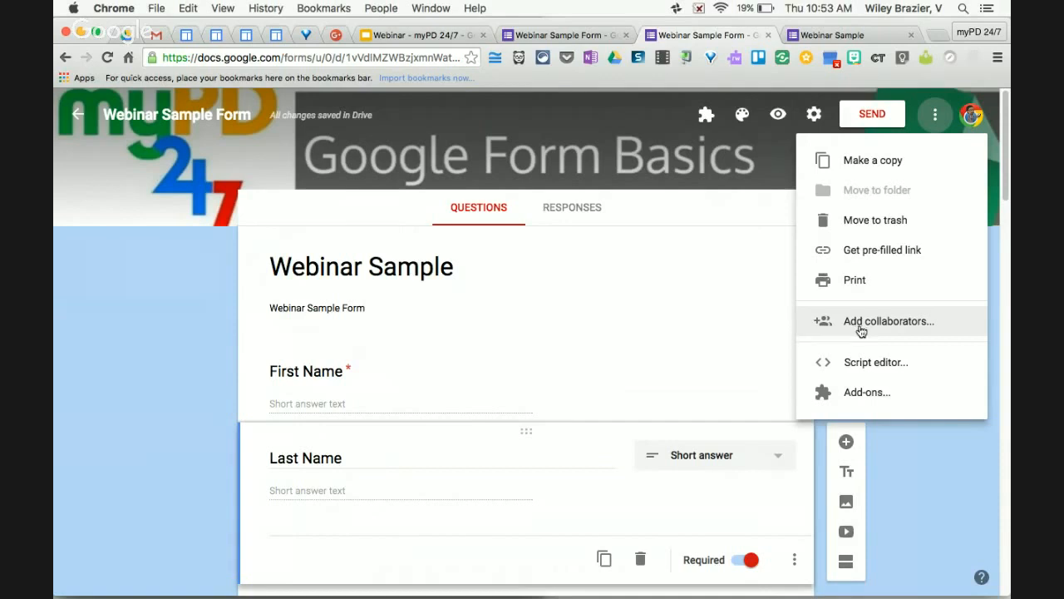
{"action": "left_click", "coordinate": [951, 479]}
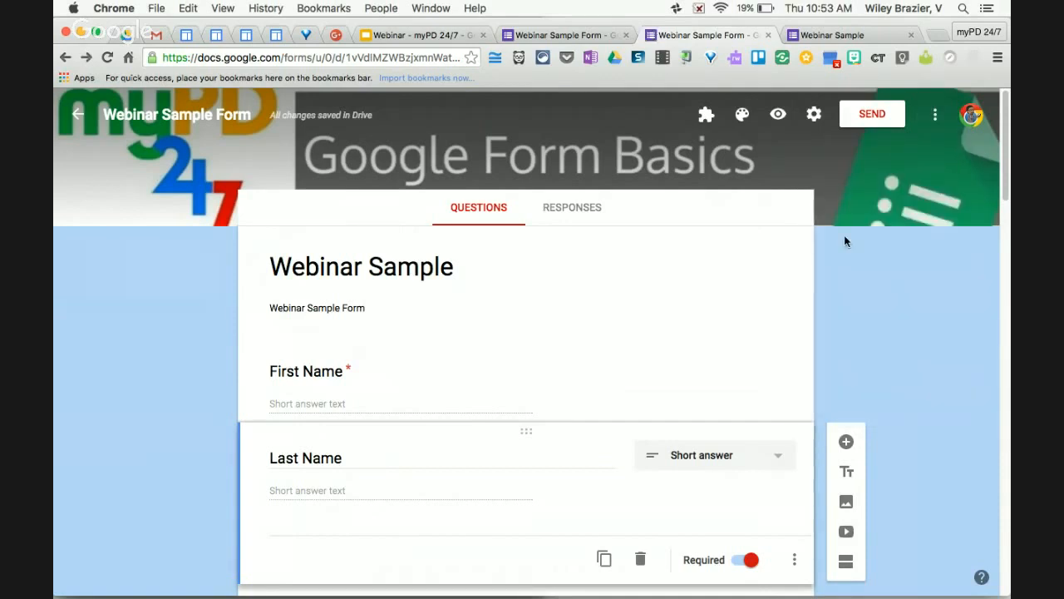
Close the live preview and switch to the editing page of the form titled "Webinar Getting to Know You".
{"action": "left_click", "coordinate": [548, 34]}
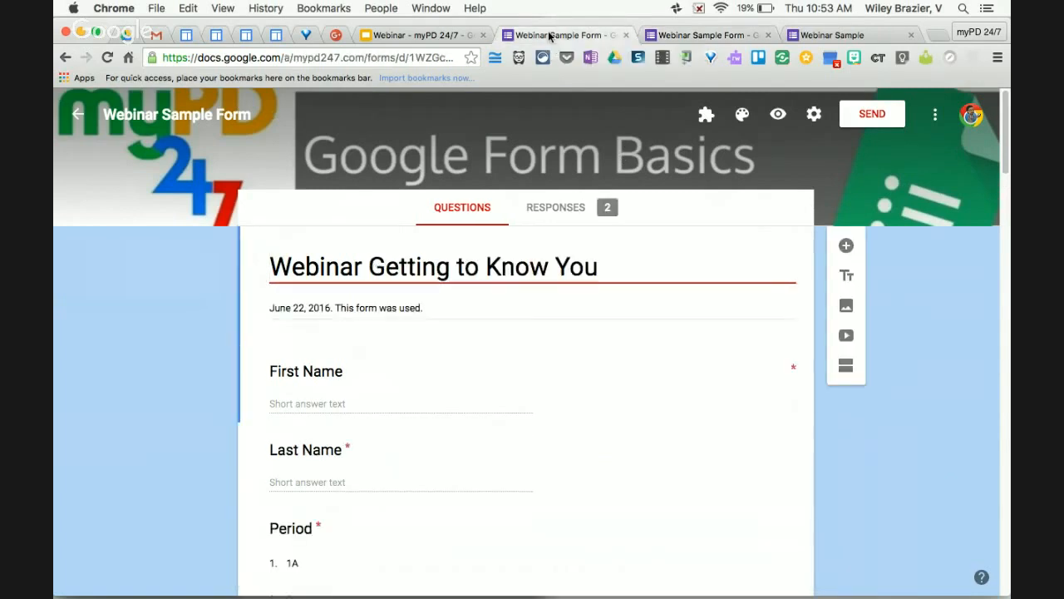
{"action": "left_click", "coordinate": [692, 37]}
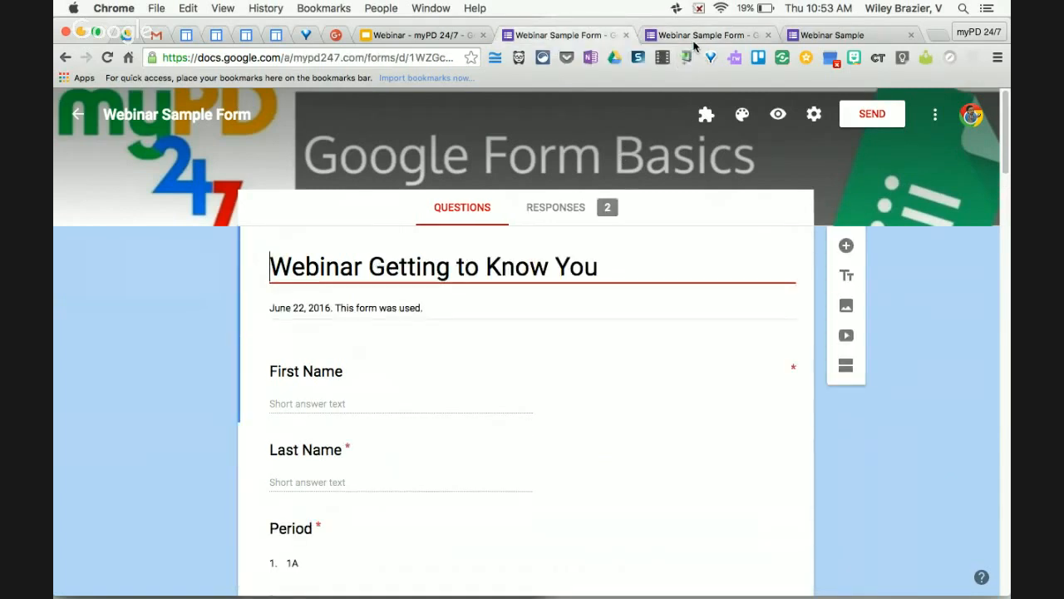
{"action": "left_click", "coordinate": [810, 36]}
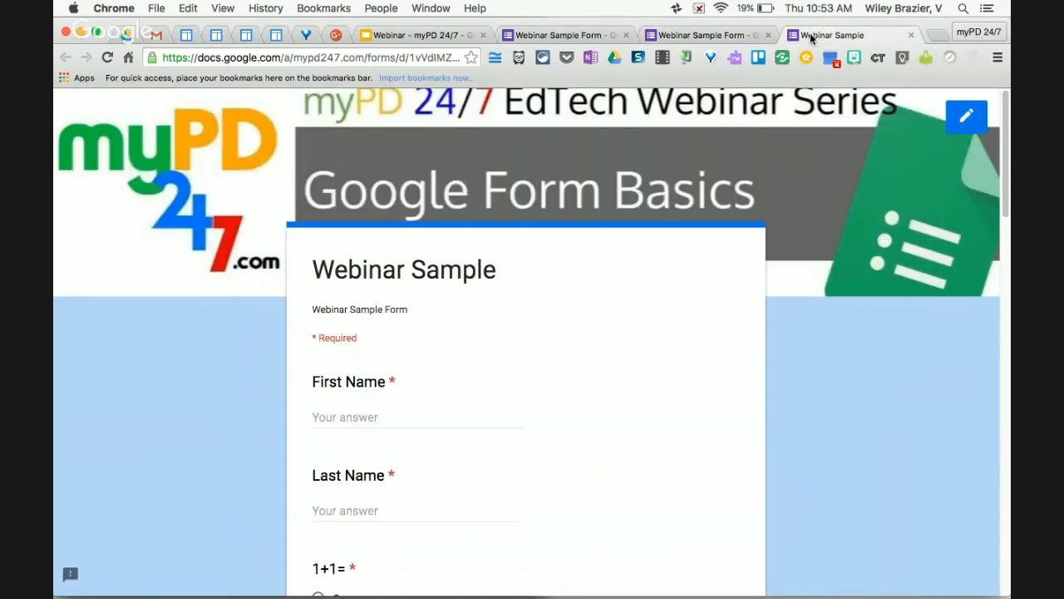
{"action": "left_click", "coordinate": [349, 416]}
{"action": "left_click", "coordinate": [552, 35]}
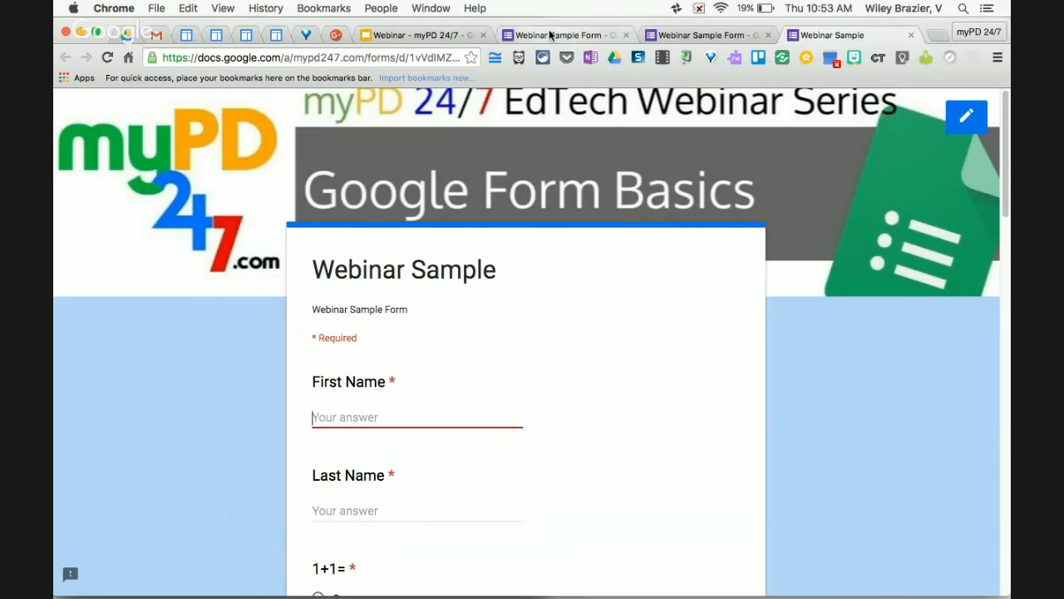
{"action": "left_click", "coordinate": [707, 35]}
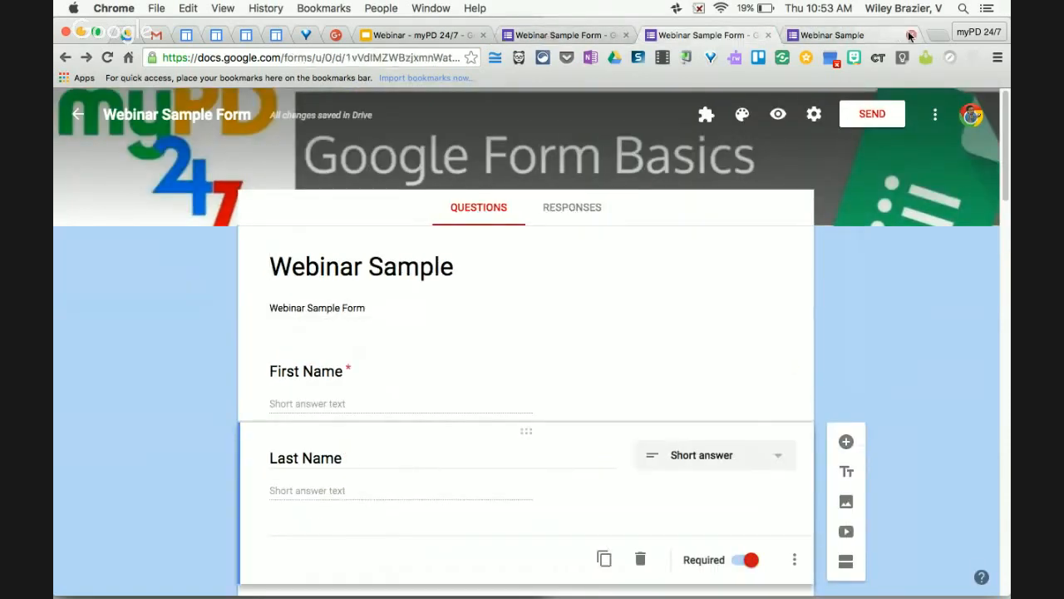
{"action": "left_click", "coordinate": [910, 35]}
{"action": "left_click", "coordinate": [600, 33]}
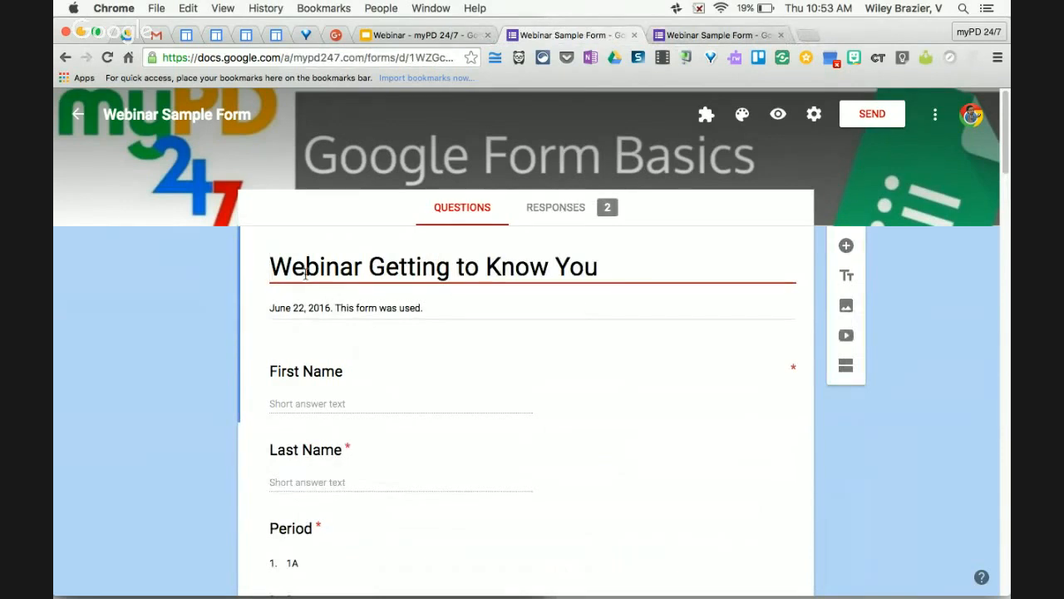
Open the form's response summary and examine the answers from the name questions through Period to the favorite animal chart.
{"action": "left_click", "coordinate": [550, 207]}
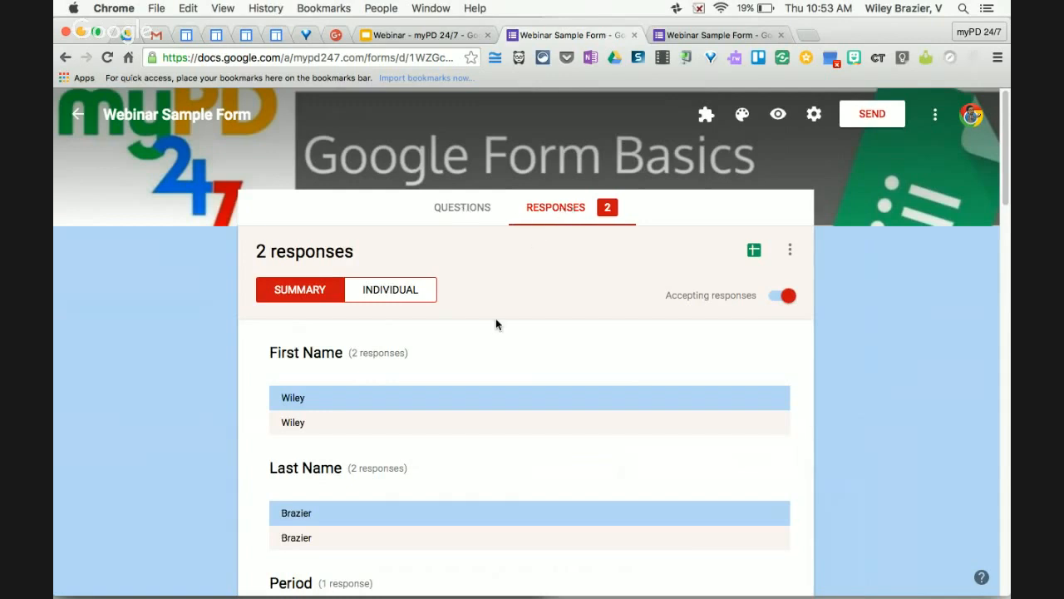
{"action": "scroll", "coordinate": [493, 327], "scroll_direction": "down", "scroll_amount": 2}
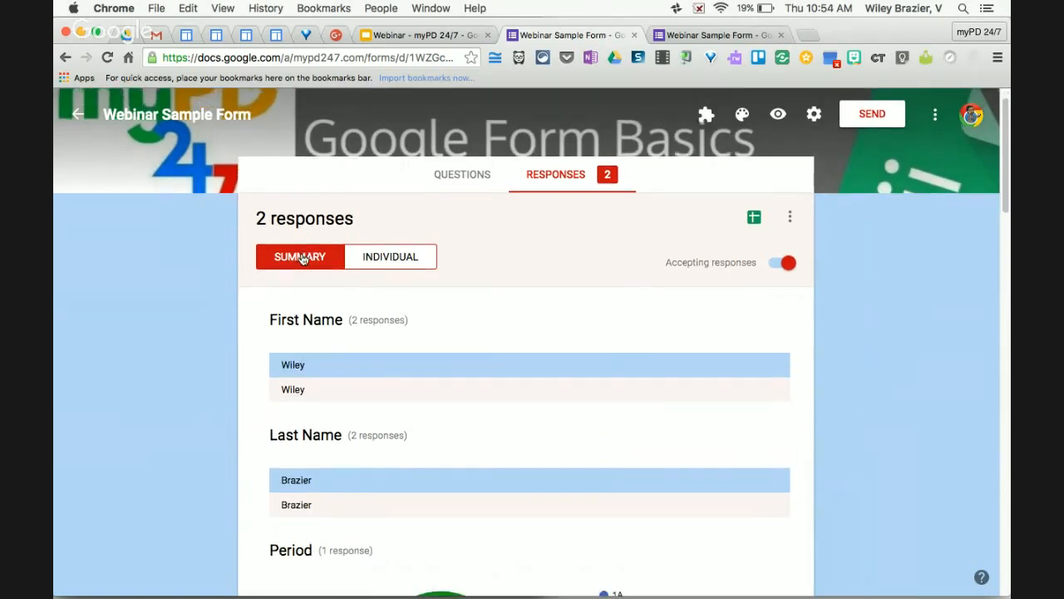
{"action": "scroll", "coordinate": [441, 381], "scroll_direction": "down", "scroll_amount": 3}
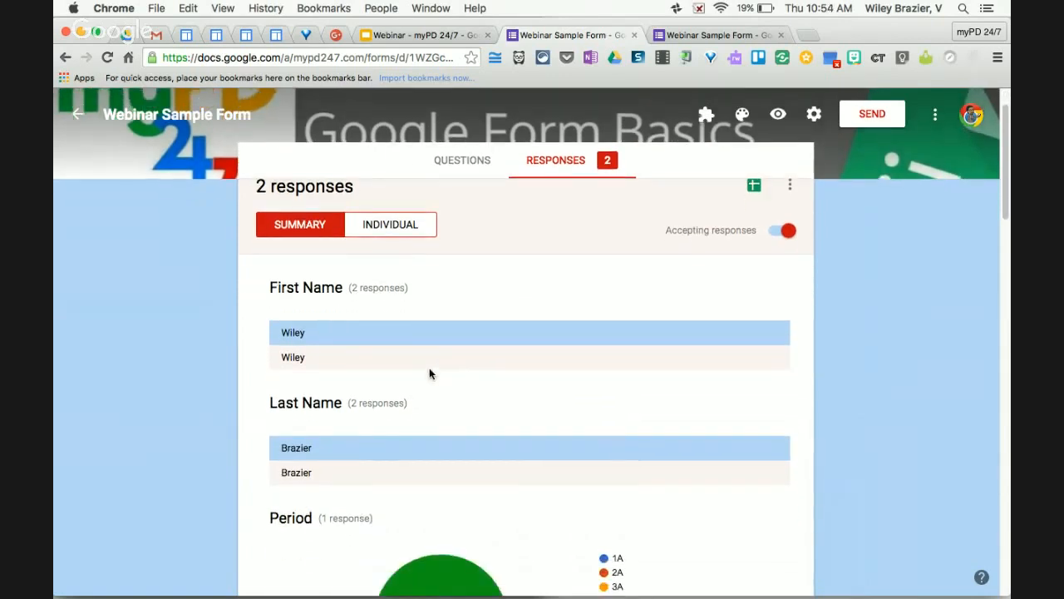
{"action": "scroll", "coordinate": [416, 372], "scroll_direction": "down", "scroll_amount": 2}
{"action": "scroll", "coordinate": [416, 372], "scroll_direction": "down", "scroll_amount": 3}
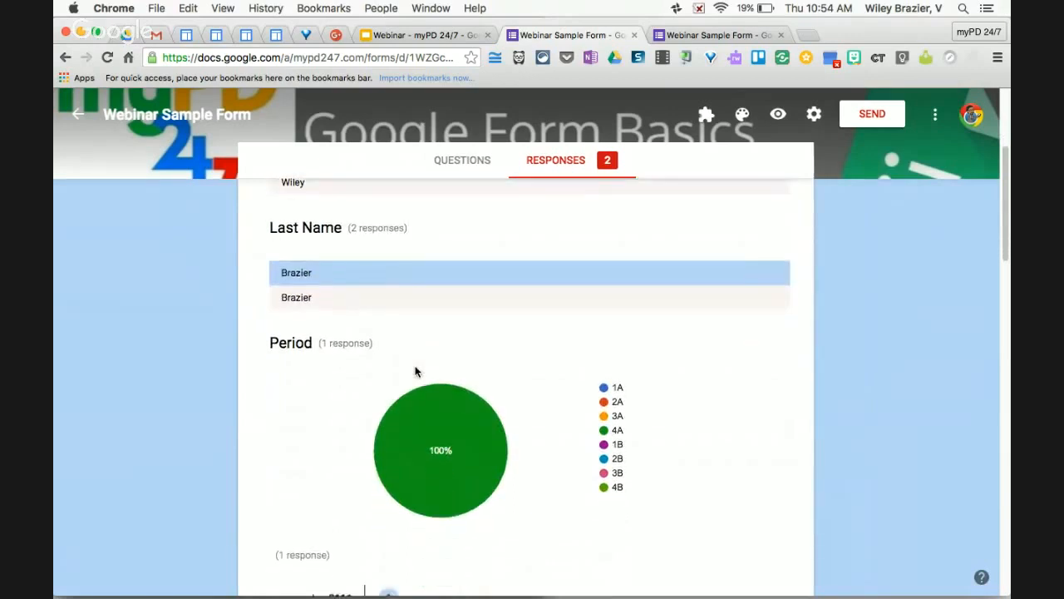
{"action": "scroll", "coordinate": [415, 371], "scroll_direction": "down", "scroll_amount": 1}
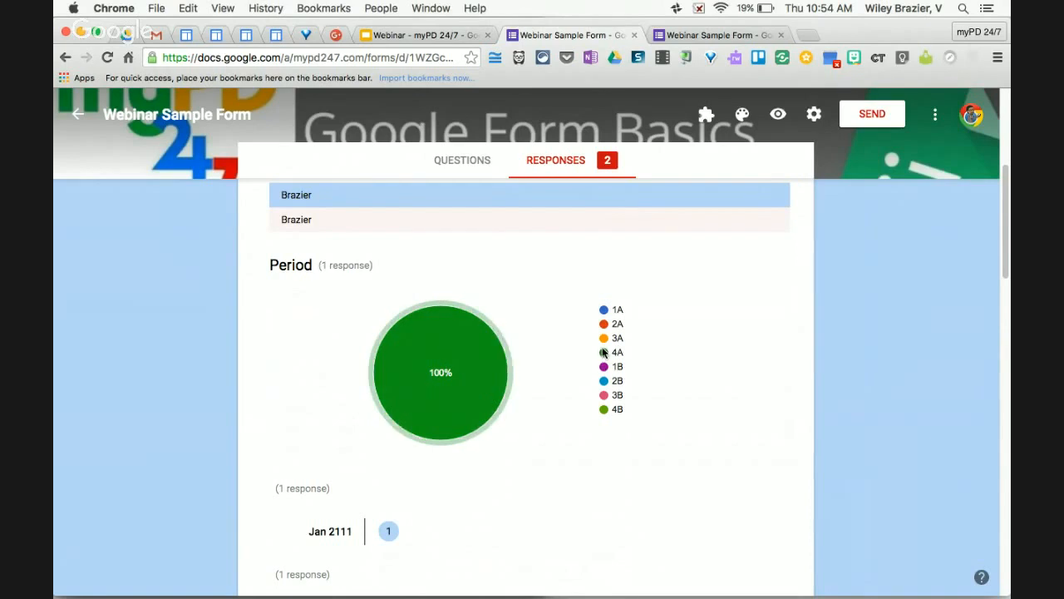
{"action": "scroll", "coordinate": [569, 399], "scroll_direction": "down", "scroll_amount": 4}
{"action": "scroll", "coordinate": [569, 402], "scroll_direction": "down", "scroll_amount": 2}
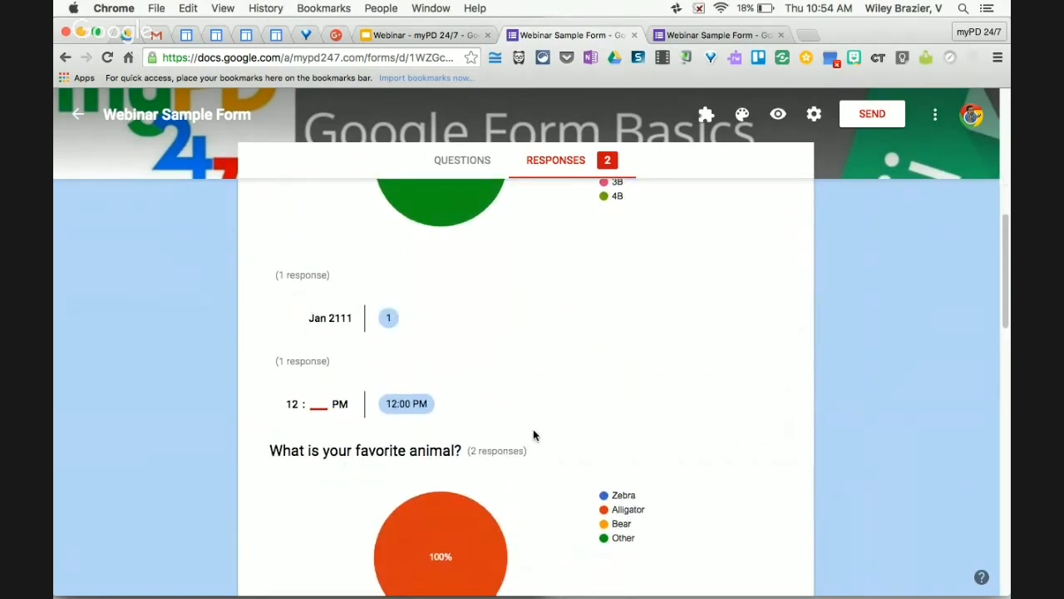
{"action": "scroll", "coordinate": [534, 434], "scroll_direction": "down", "scroll_amount": 5}
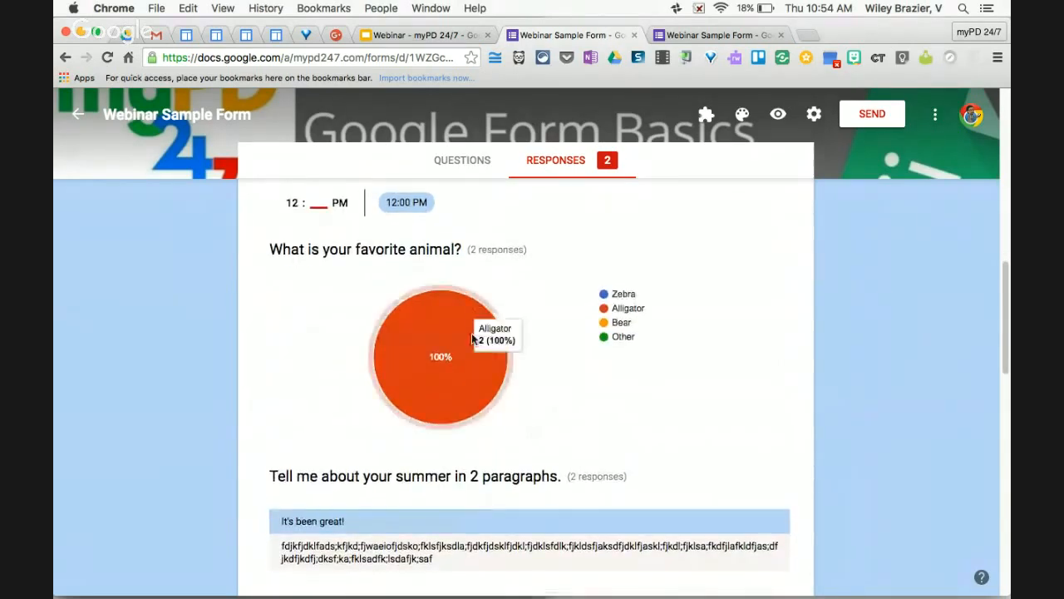
{"action": "mouse_move", "coordinate": [449, 356]}
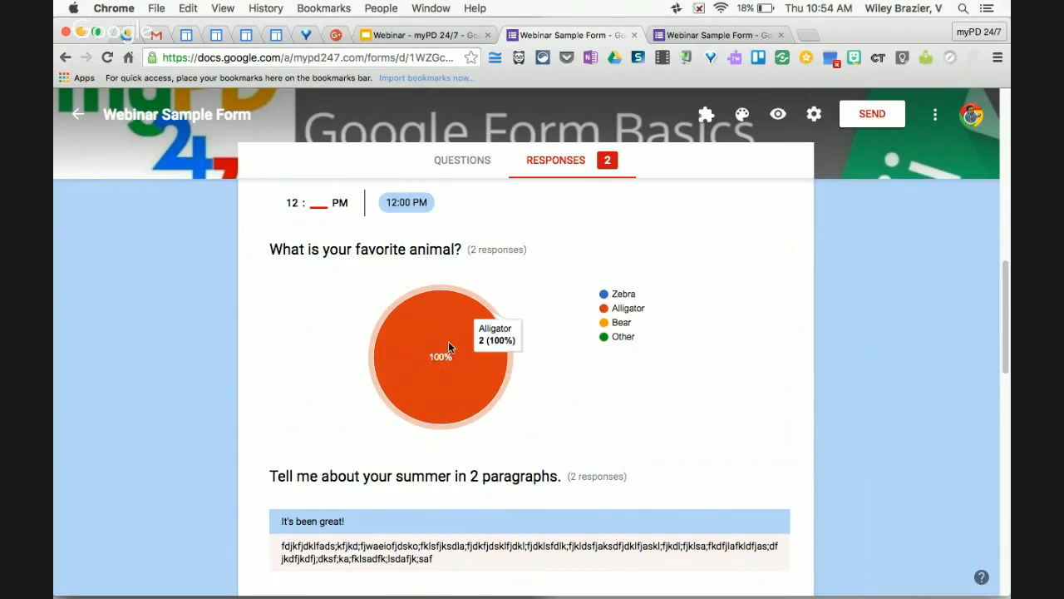
Examine the summarized answers to the summer paragraph question and the bar chart for the favorite sport question.
{"action": "scroll", "coordinate": [586, 434], "scroll_direction": "down", "scroll_amount": 1}
{"action": "scroll", "coordinate": [586, 434], "scroll_direction": "down", "scroll_amount": 3}
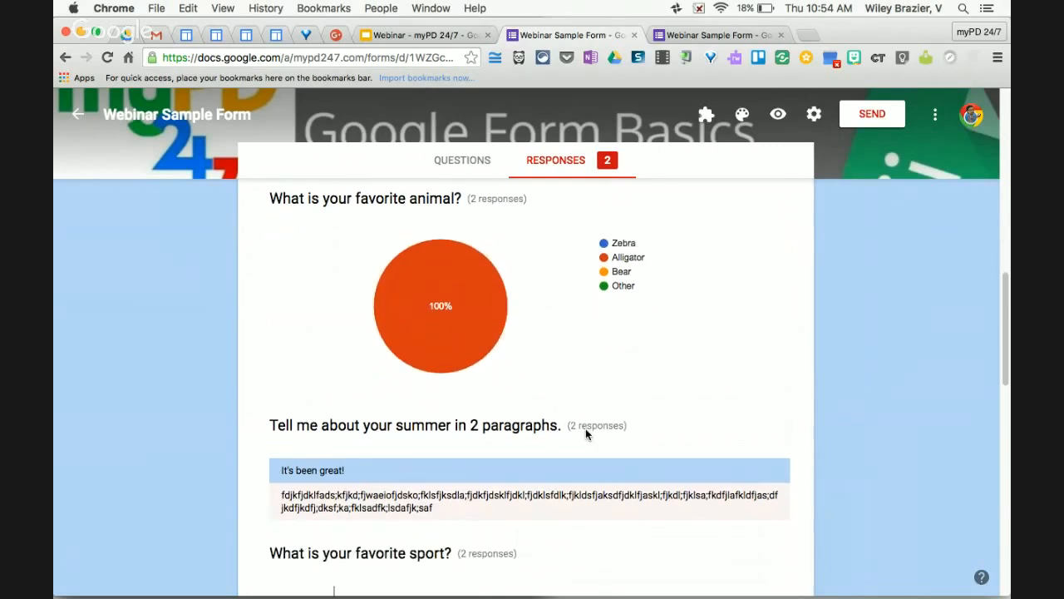
{"action": "scroll", "coordinate": [370, 414], "scroll_direction": "down", "scroll_amount": 3}
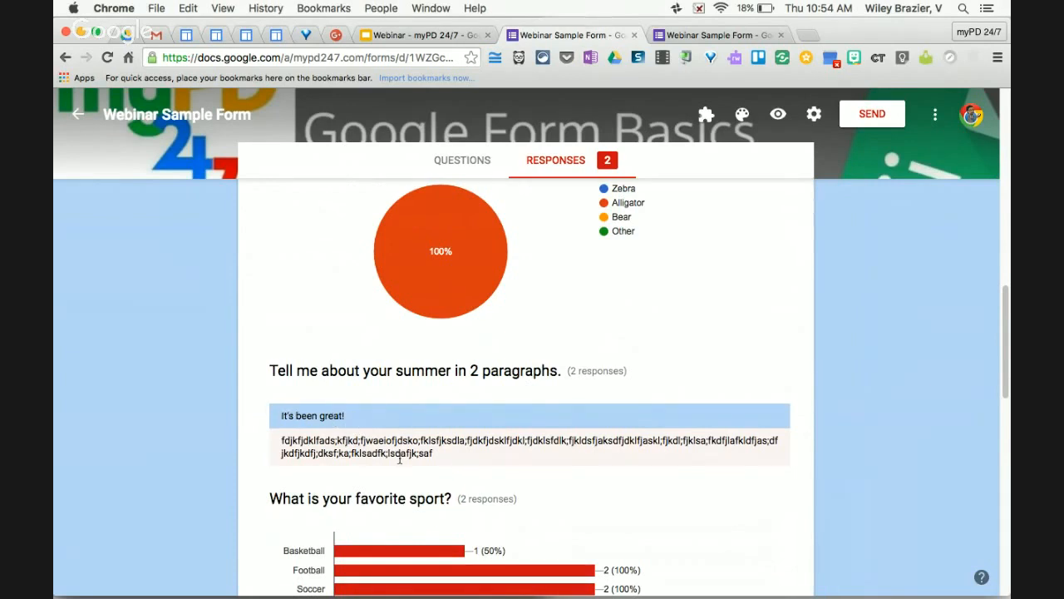
{"action": "scroll", "coordinate": [487, 461], "scroll_direction": "down", "scroll_amount": 1}
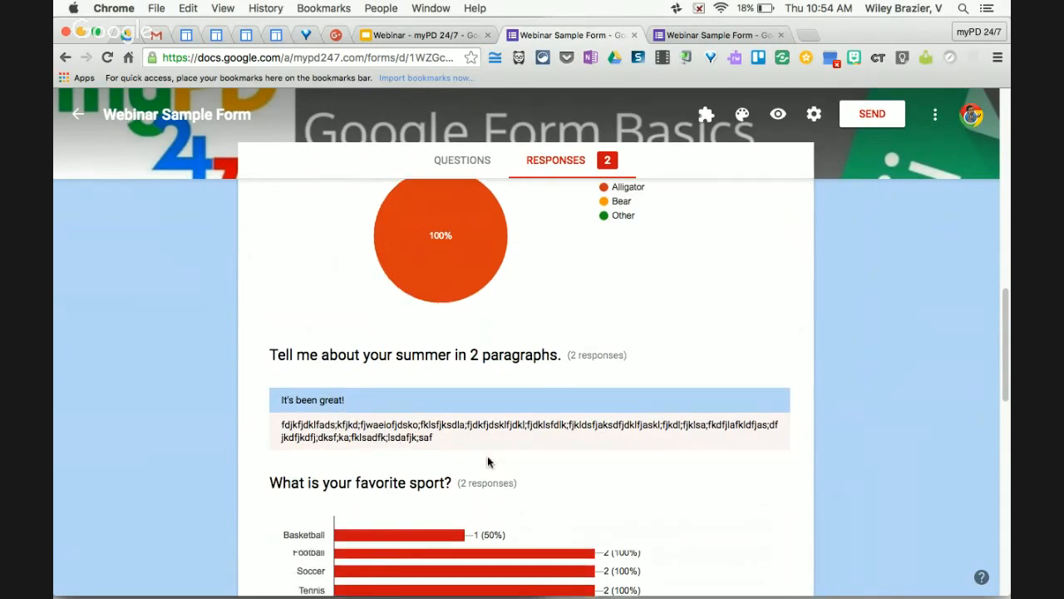
{"action": "scroll", "coordinate": [488, 461], "scroll_direction": "down", "scroll_amount": 8}
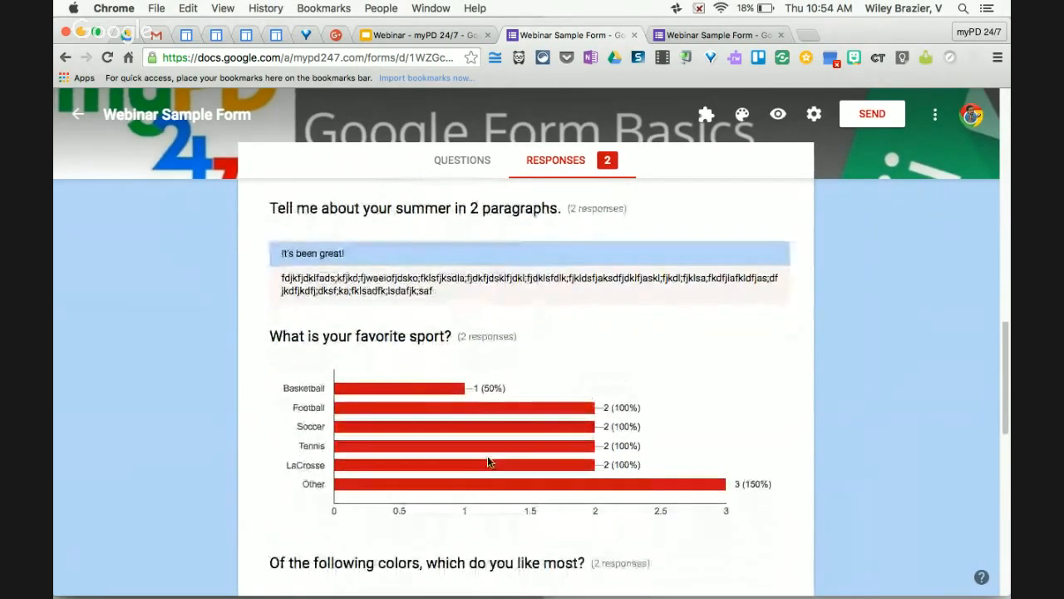
{"action": "scroll", "coordinate": [488, 457], "scroll_direction": "down", "scroll_amount": 2}
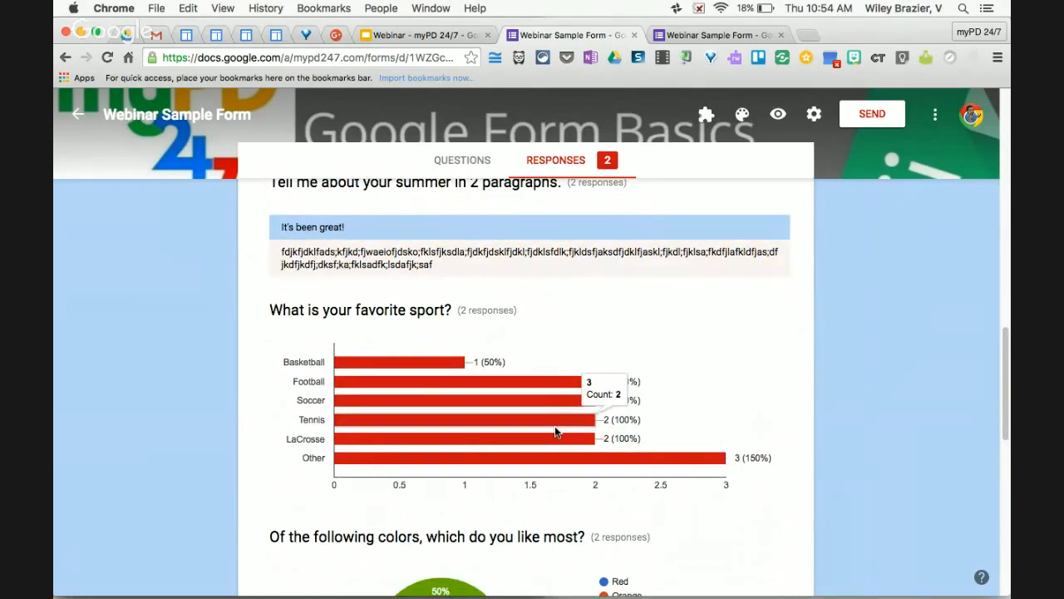
Examine the response summary's favorite sport bar chart and the pie chart for the color liked most.
{"action": "scroll", "coordinate": [424, 397], "scroll_direction": "down", "scroll_amount": 1}
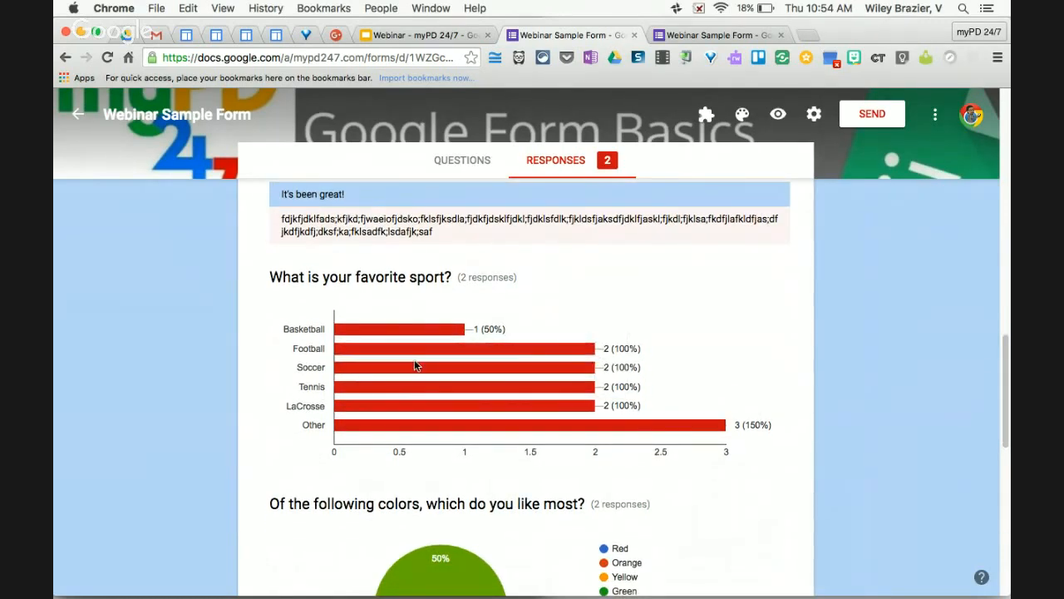
{"action": "scroll", "coordinate": [416, 365], "scroll_direction": "down", "scroll_amount": 3}
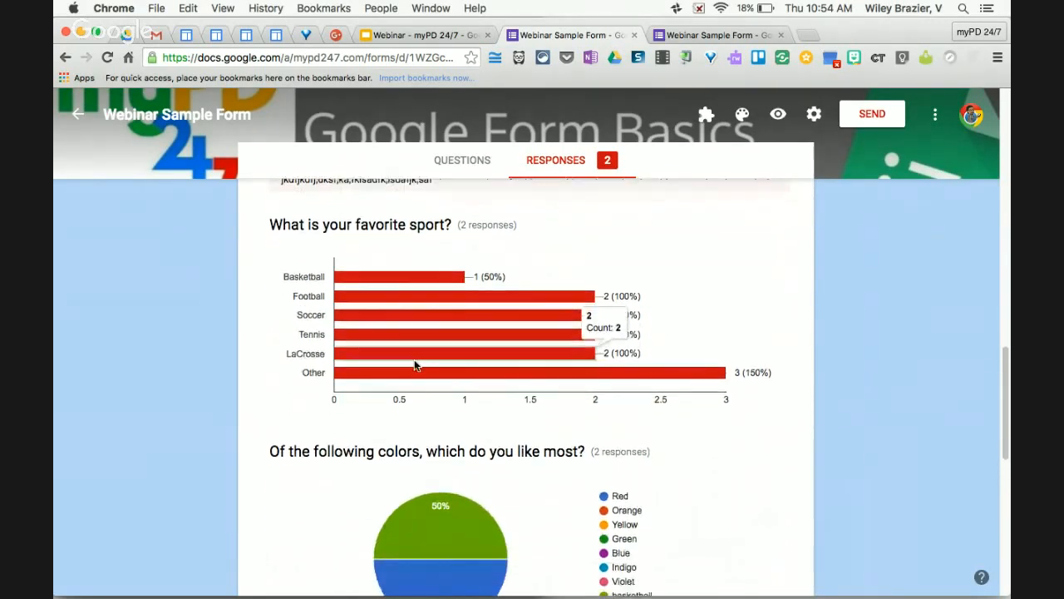
{"action": "scroll", "coordinate": [415, 366], "scroll_direction": "down", "scroll_amount": 3}
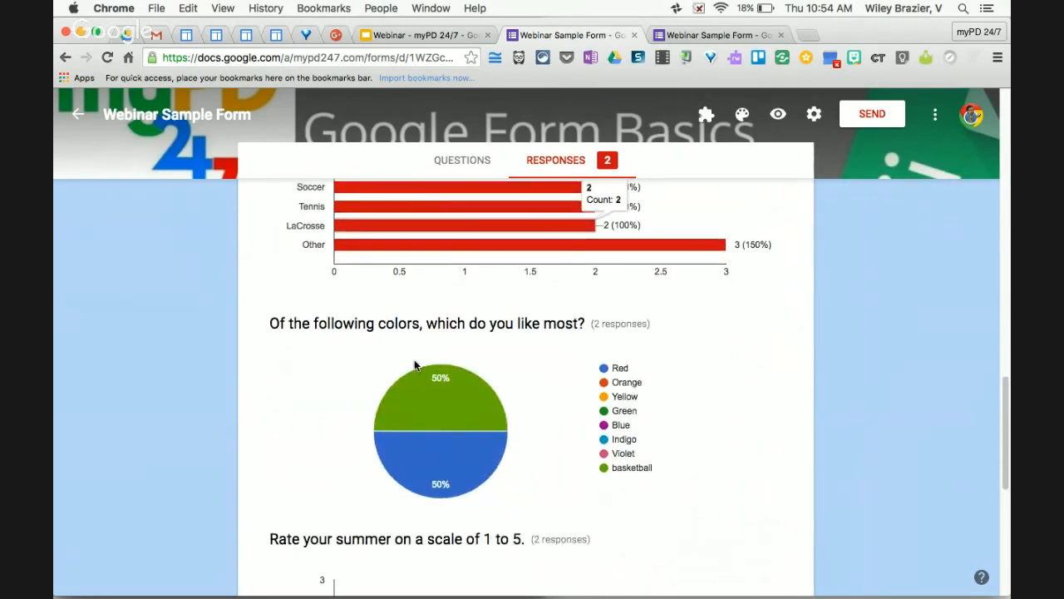
{"action": "scroll", "coordinate": [414, 360], "scroll_direction": "down", "scroll_amount": 1}
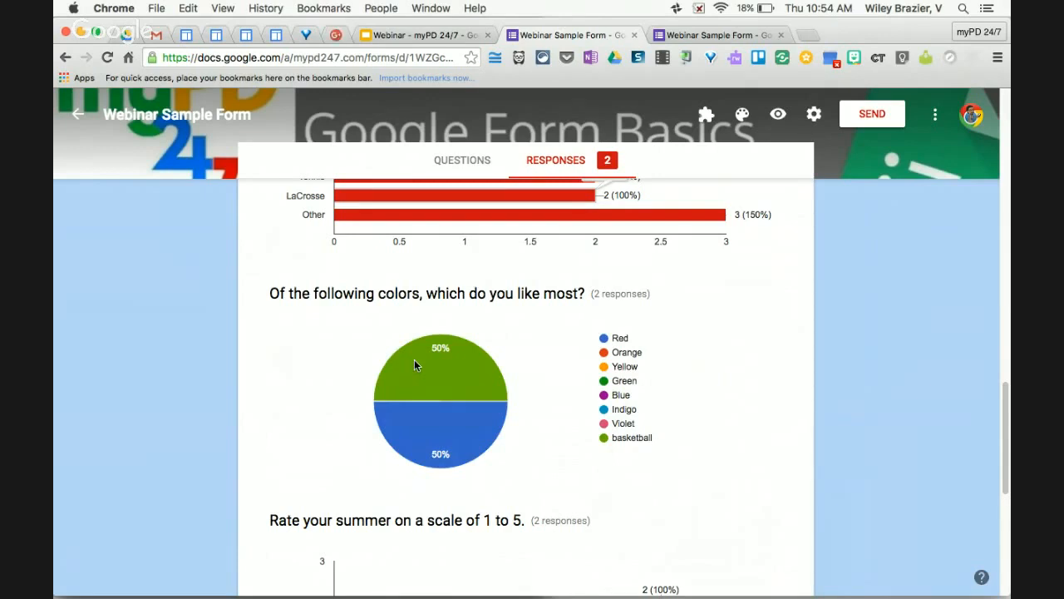
{"action": "scroll", "coordinate": [415, 366], "scroll_direction": "up", "scroll_amount": 3}
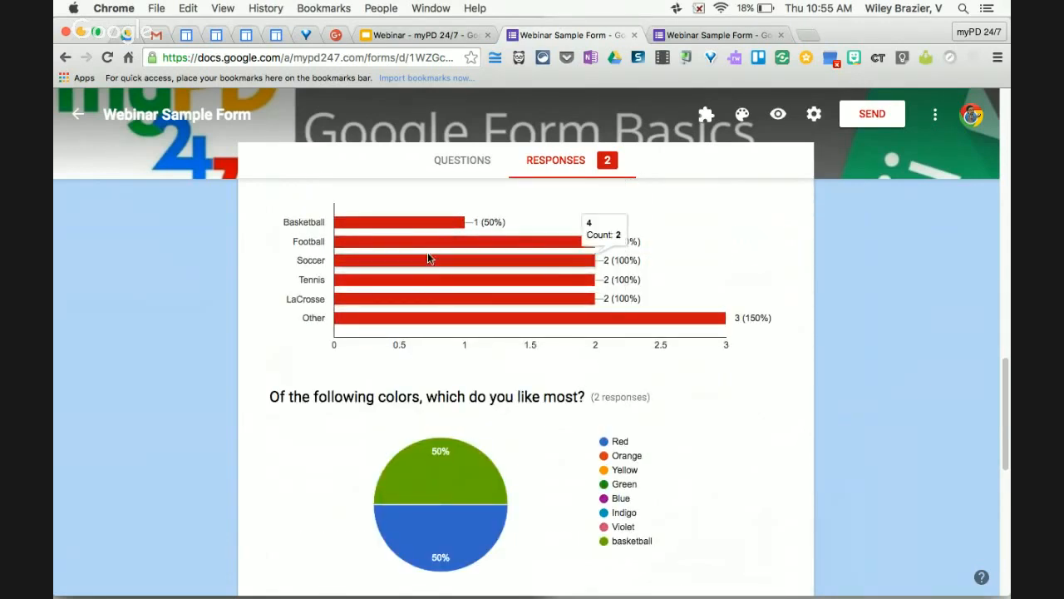
{"action": "scroll", "coordinate": [435, 339], "scroll_direction": "down", "scroll_amount": 2}
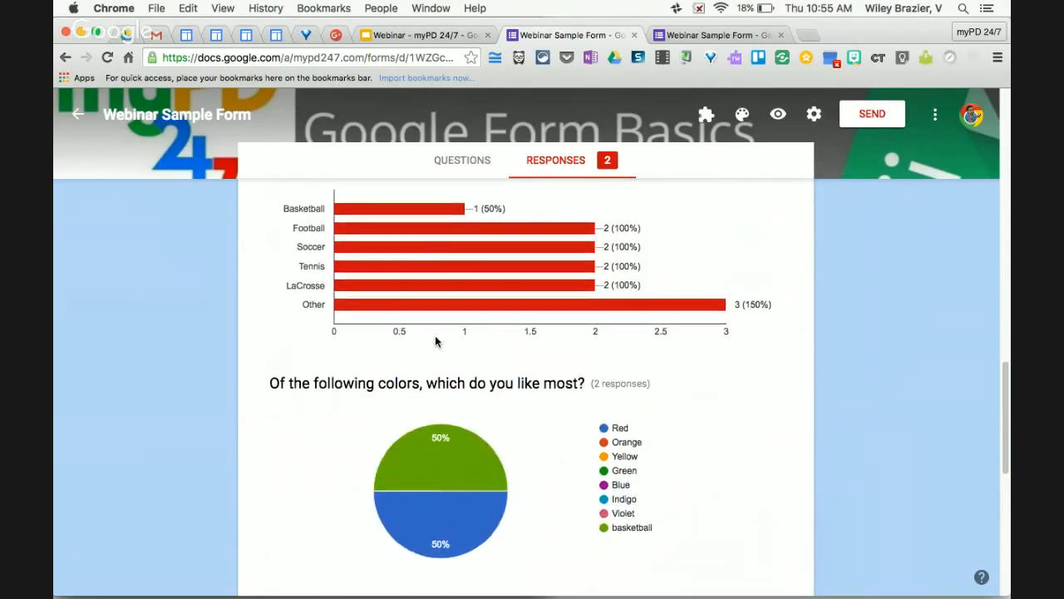
{"action": "scroll", "coordinate": [436, 338], "scroll_direction": "down", "scroll_amount": 1}
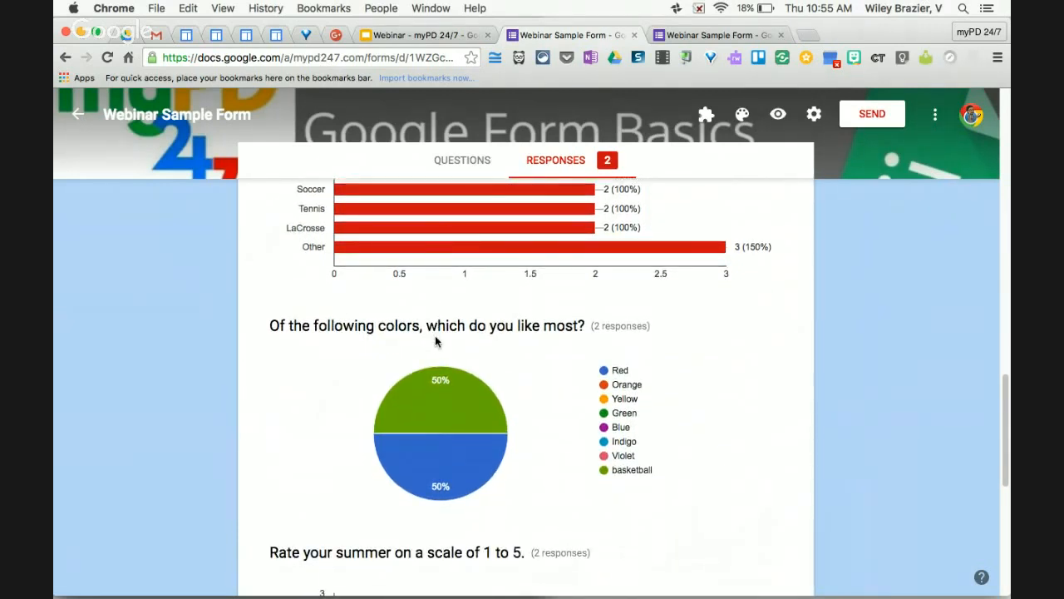
{"action": "scroll", "coordinate": [435, 338], "scroll_direction": "down", "scroll_amount": 1}
{"action": "scroll", "coordinate": [435, 337], "scroll_direction": "down", "scroll_amount": 3}
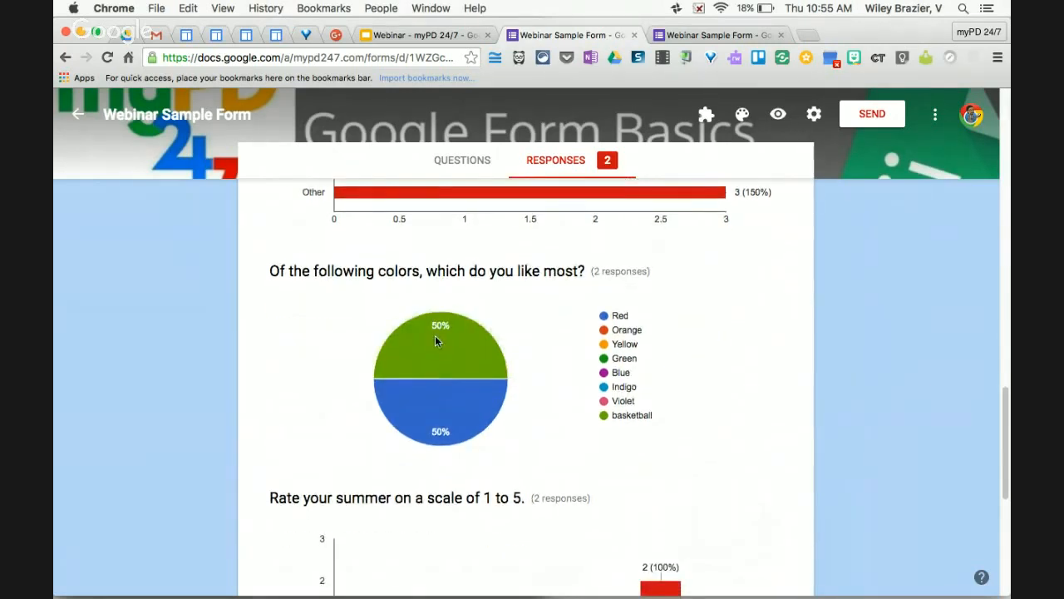
{"action": "scroll", "coordinate": [435, 336], "scroll_direction": "down", "scroll_amount": 1}
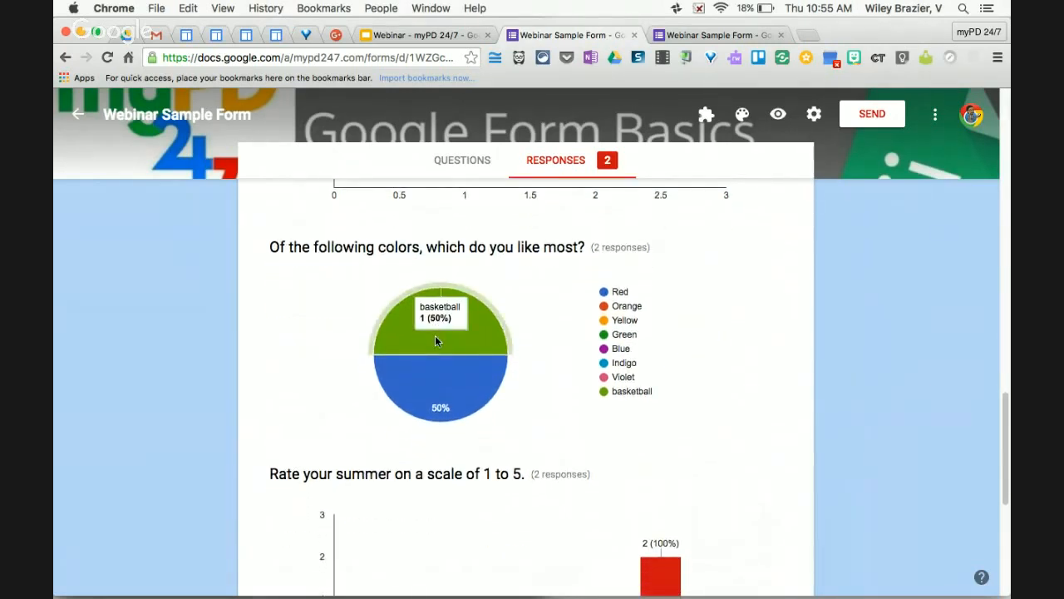
Examine the summary charts for the 1 to 5 summer rating and the feelings about each subject.
{"action": "scroll", "coordinate": [435, 341], "scroll_direction": "down", "scroll_amount": 5}
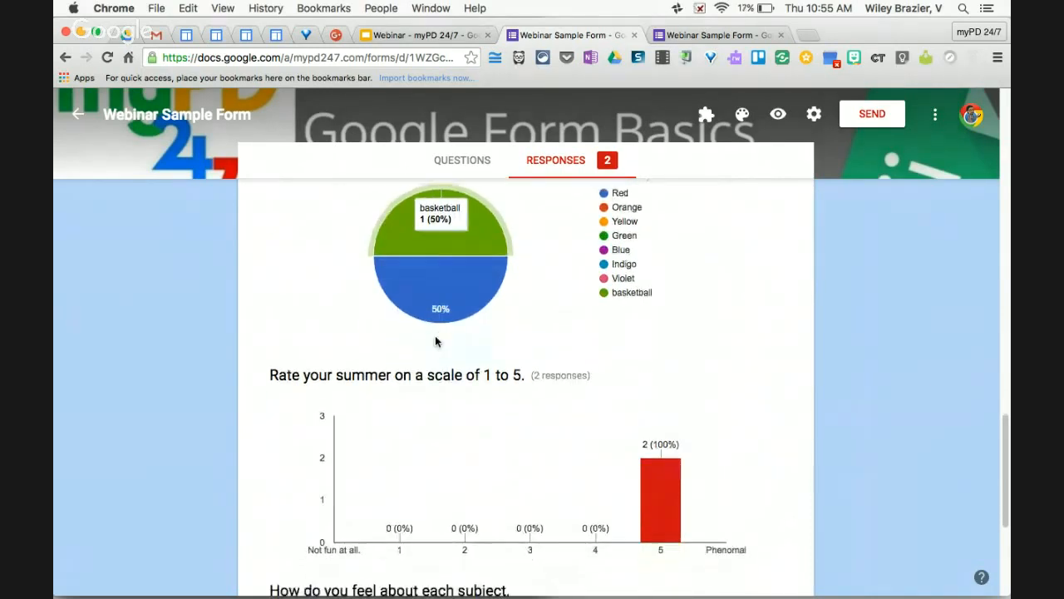
{"action": "scroll", "coordinate": [435, 341], "scroll_direction": "down", "scroll_amount": 2}
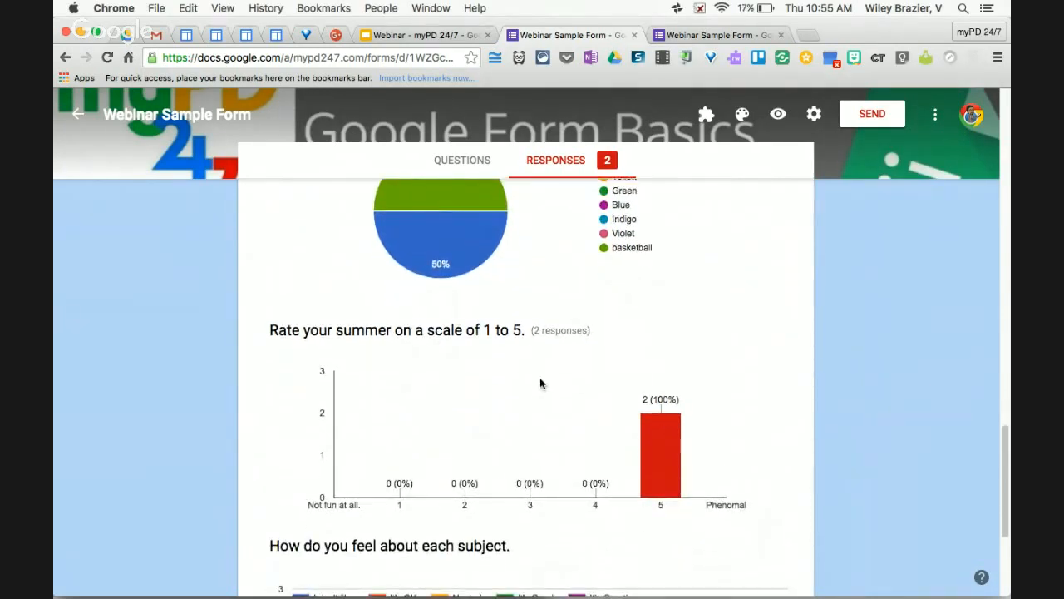
{"action": "scroll", "coordinate": [539, 379], "scroll_direction": "down", "scroll_amount": 3}
{"action": "scroll", "coordinate": [539, 379], "scroll_direction": "down", "scroll_amount": 5}
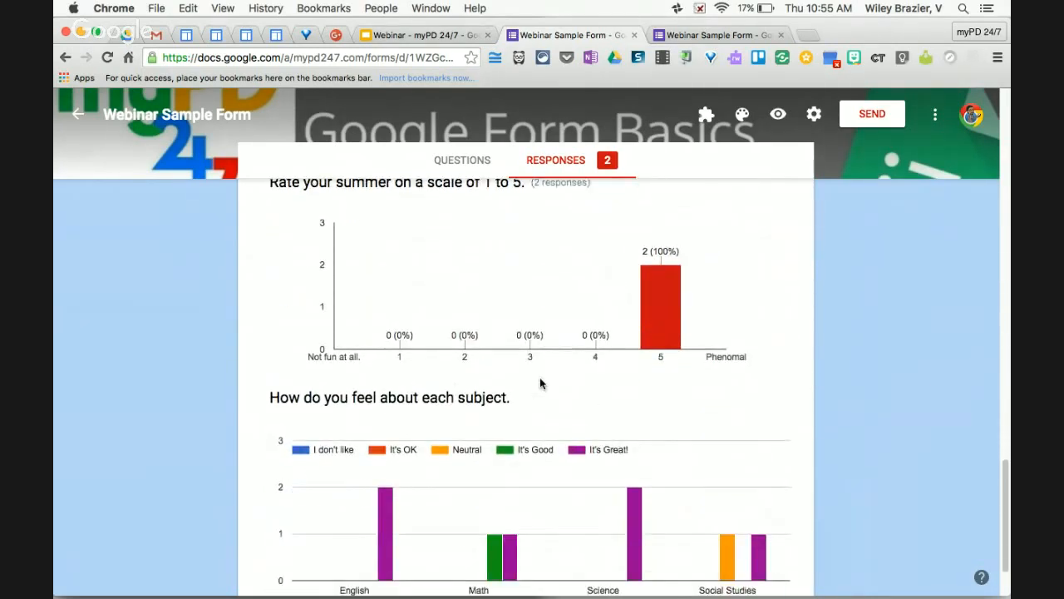
{"action": "scroll", "coordinate": [541, 379], "scroll_direction": "down", "scroll_amount": 1}
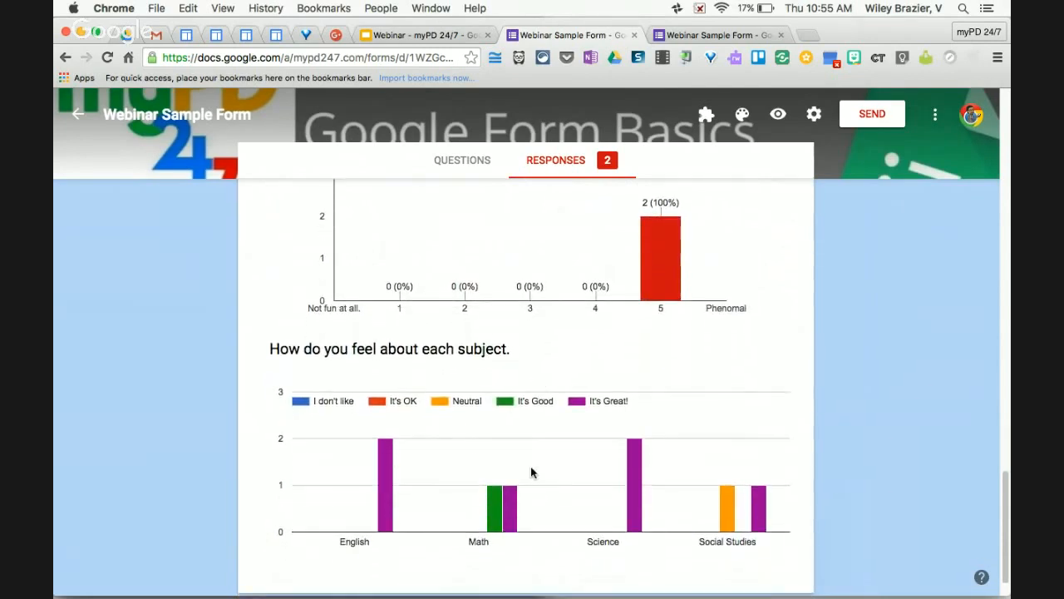
{"action": "scroll", "coordinate": [532, 473], "scroll_direction": "down", "scroll_amount": 2}
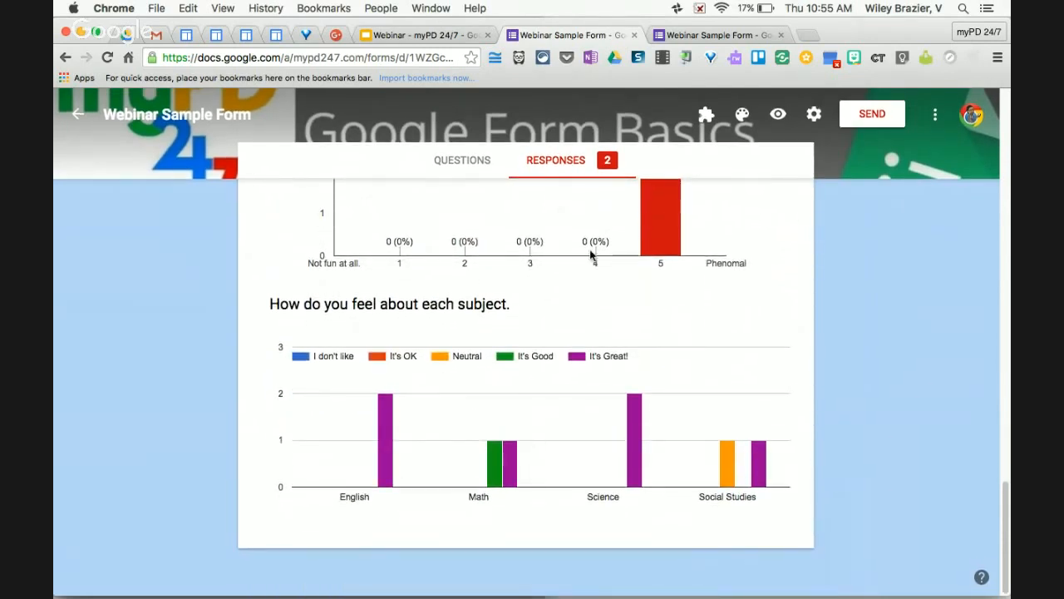
Show the responses individually and read through the first submission from the name questions to the subject grid.
{"action": "left_click", "coordinate": [557, 163]}
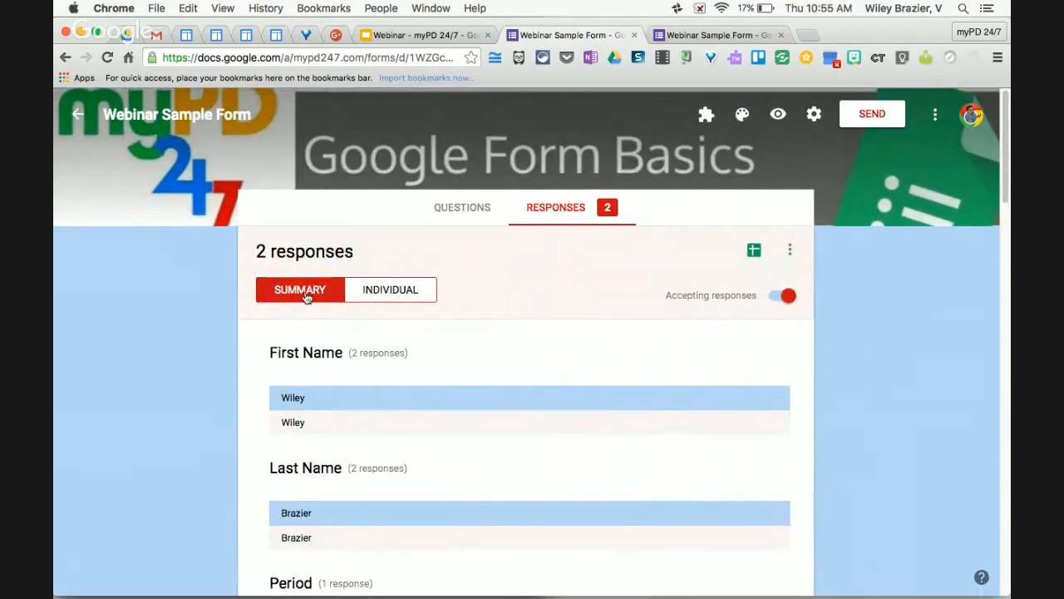
{"action": "left_click", "coordinate": [387, 290]}
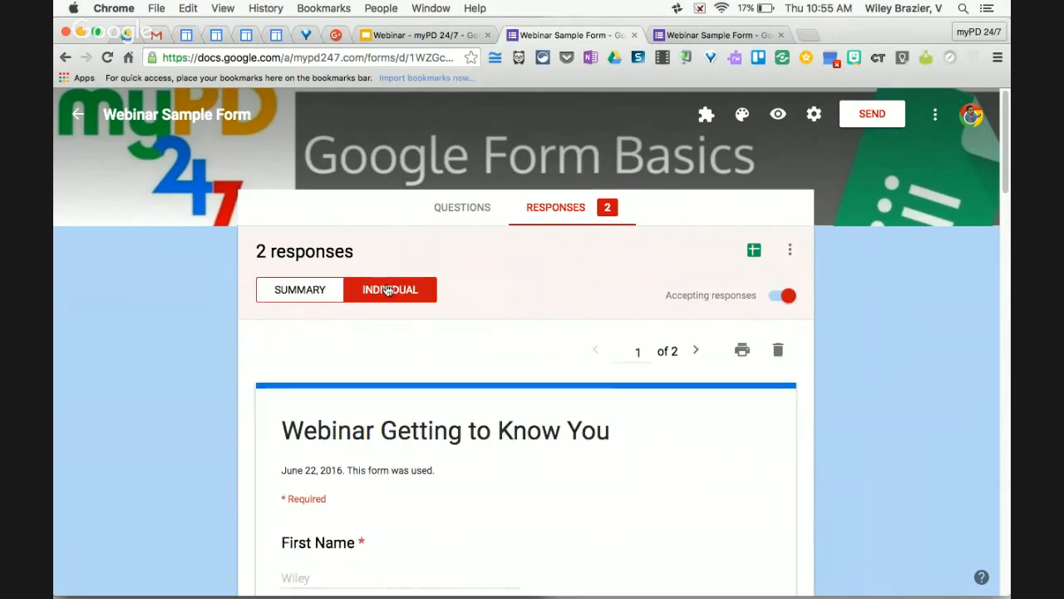
{"action": "scroll", "coordinate": [492, 408], "scroll_direction": "down", "scroll_amount": 5}
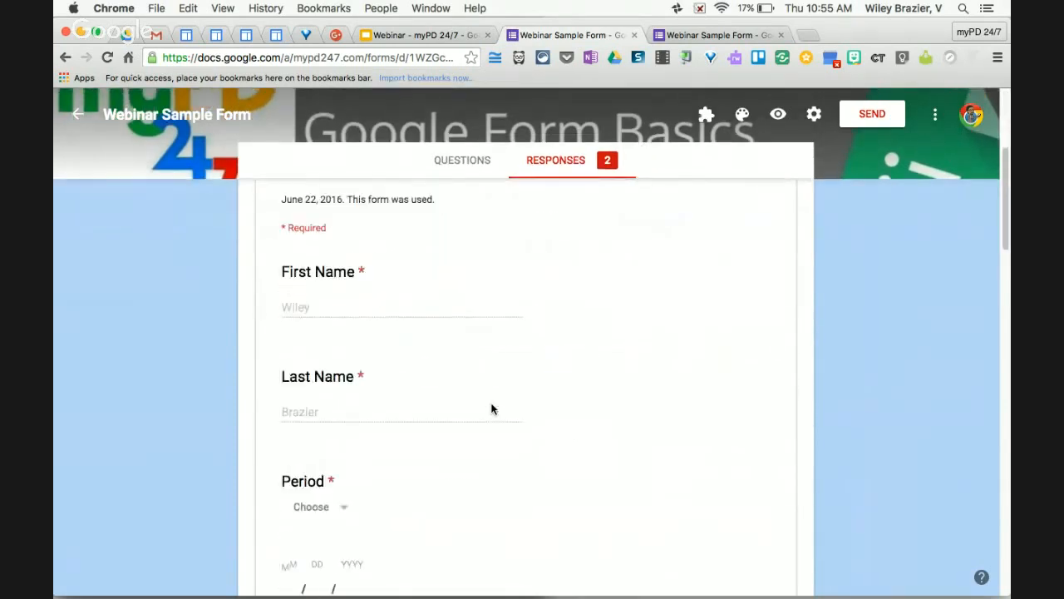
{"action": "scroll", "coordinate": [492, 409], "scroll_direction": "down", "scroll_amount": 8}
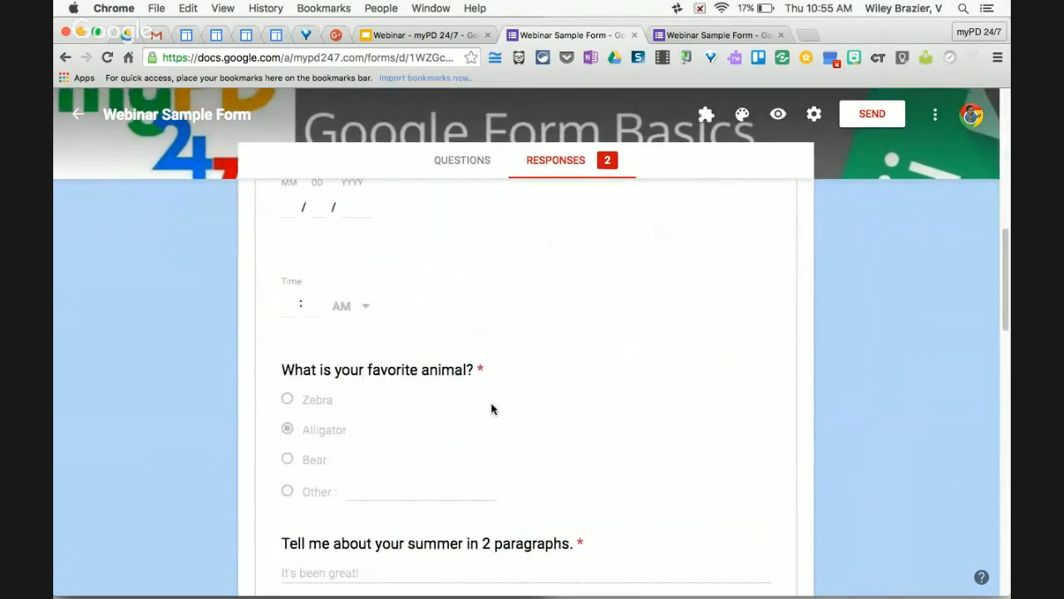
{"action": "scroll", "coordinate": [492, 408], "scroll_direction": "down", "scroll_amount": 8}
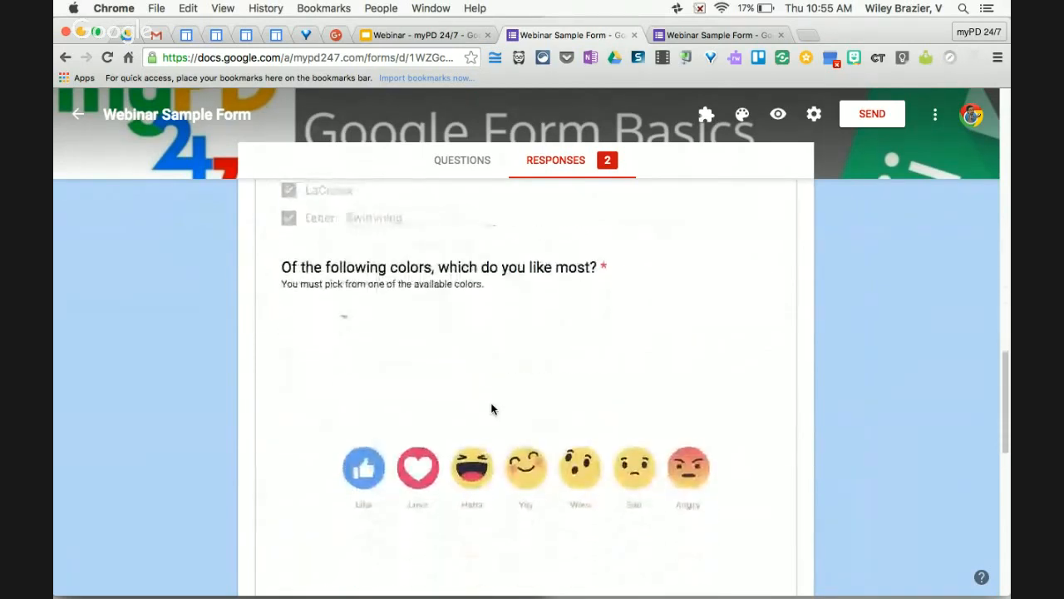
{"action": "scroll", "coordinate": [492, 408], "scroll_direction": "down", "scroll_amount": 5}
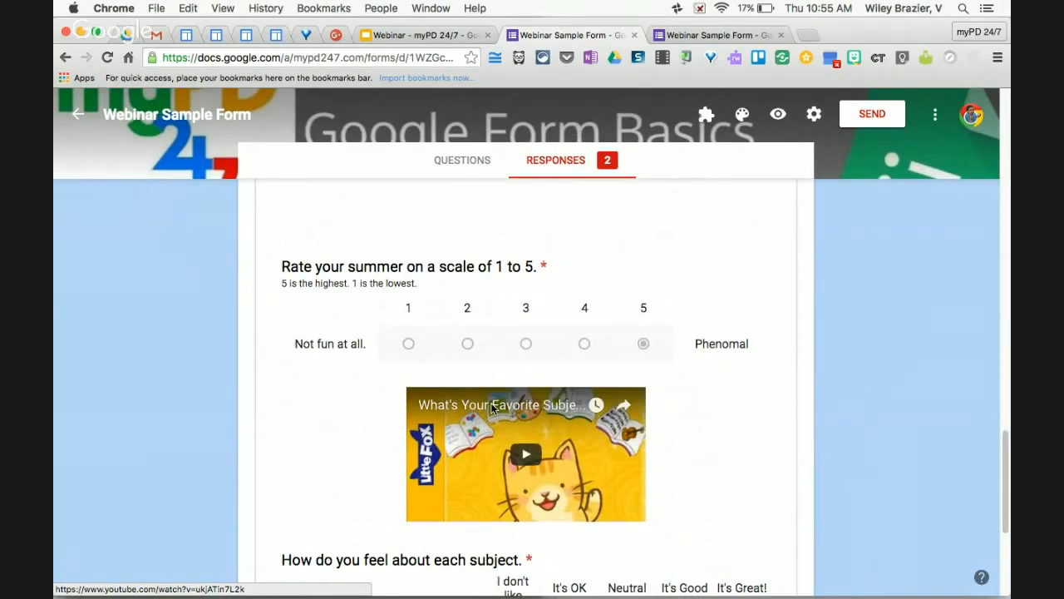
{"action": "scroll", "coordinate": [491, 409], "scroll_direction": "up", "scroll_amount": 10}
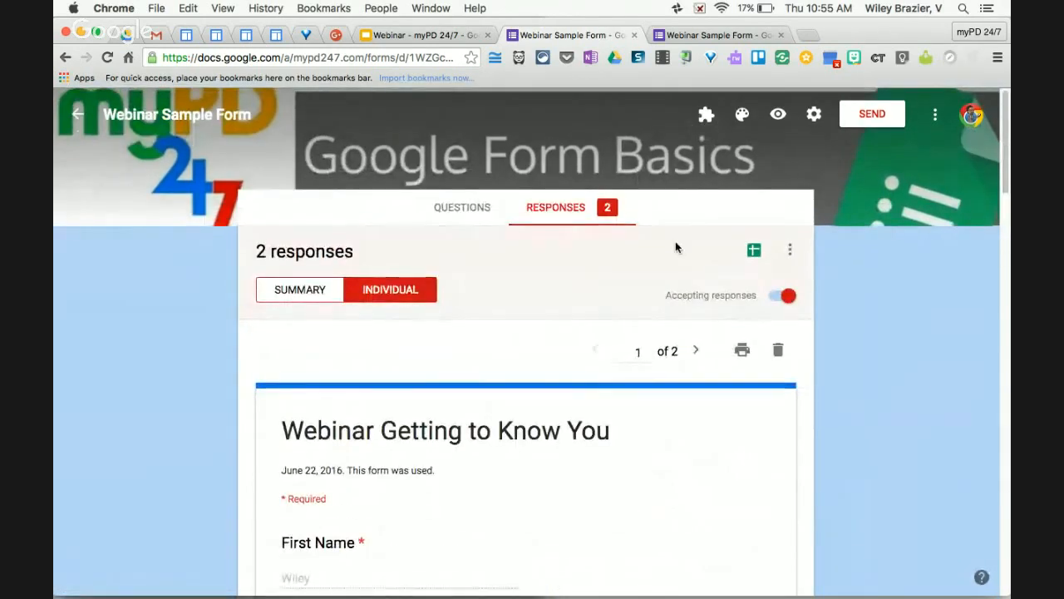
View the form's collected responses in its Google Sheets spreadsheet.
{"action": "left_click", "coordinate": [754, 251]}
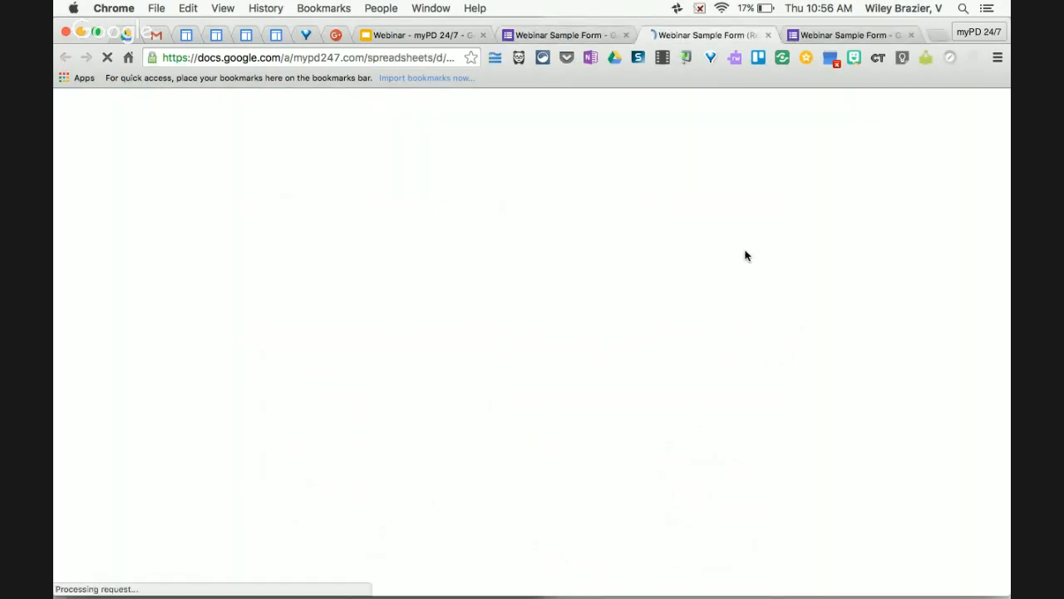
{"action": "left_click", "coordinate": [557, 34]}
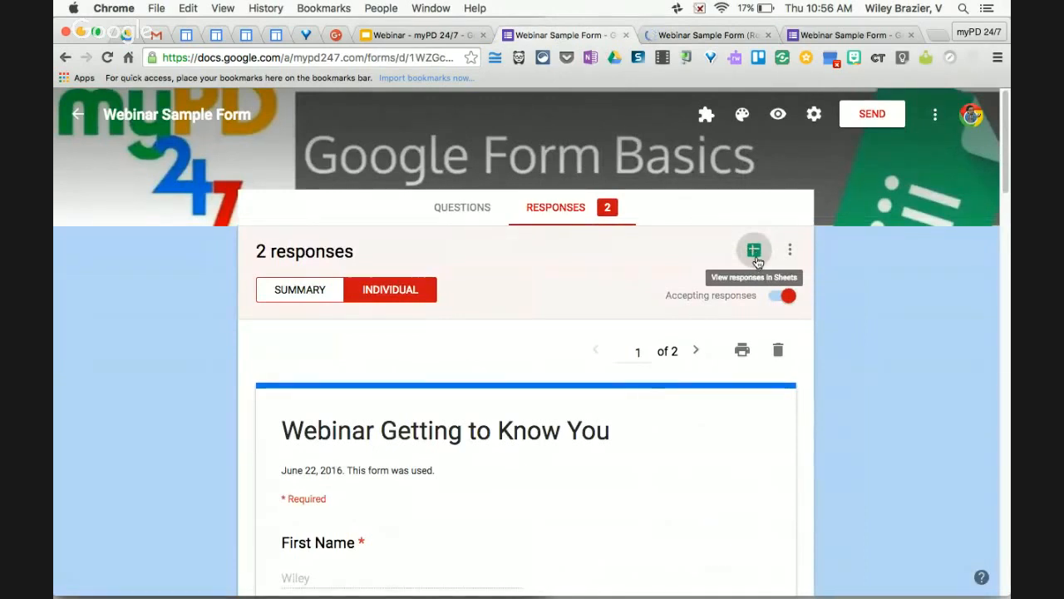
{"action": "left_click", "coordinate": [682, 35]}
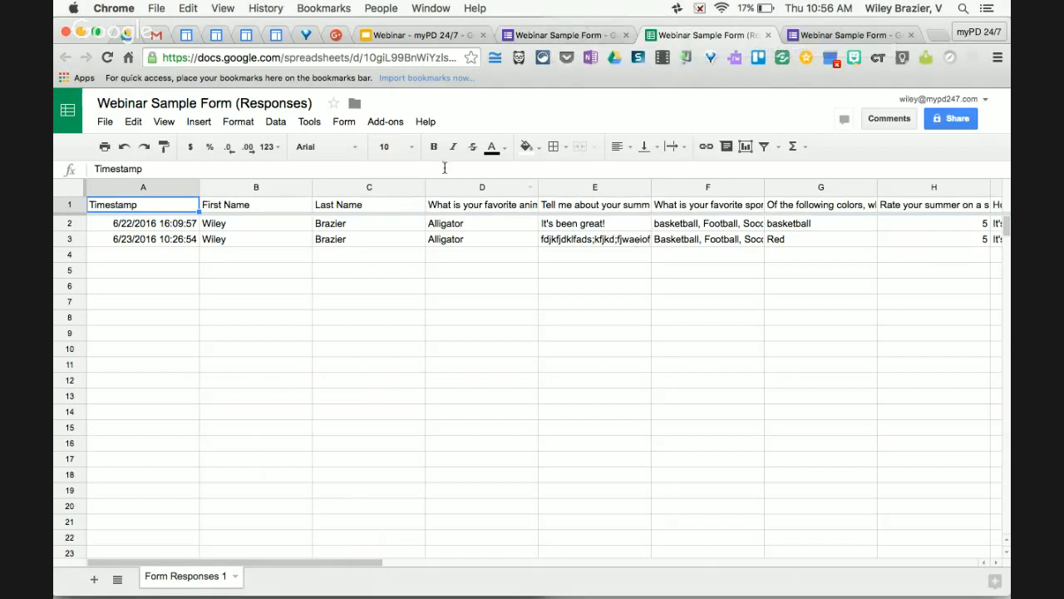
From the responses spreadsheet, show the form's summary of responses, examine its charts and close the summary page.
{"action": "left_click", "coordinate": [255, 125]}
{"action": "mouse_move", "coordinate": [305, 129]}
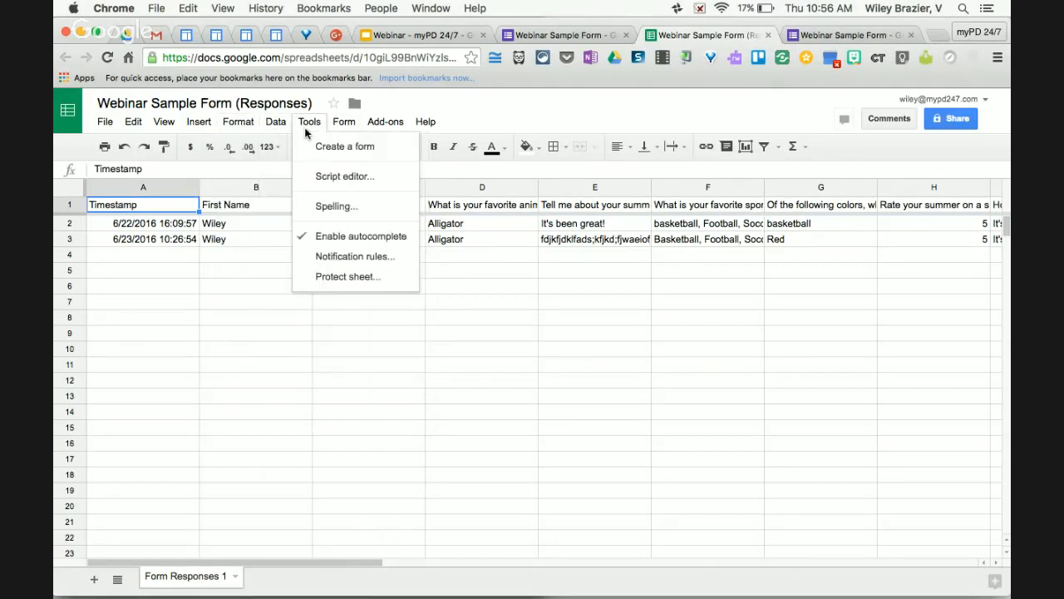
{"action": "mouse_move", "coordinate": [347, 131]}
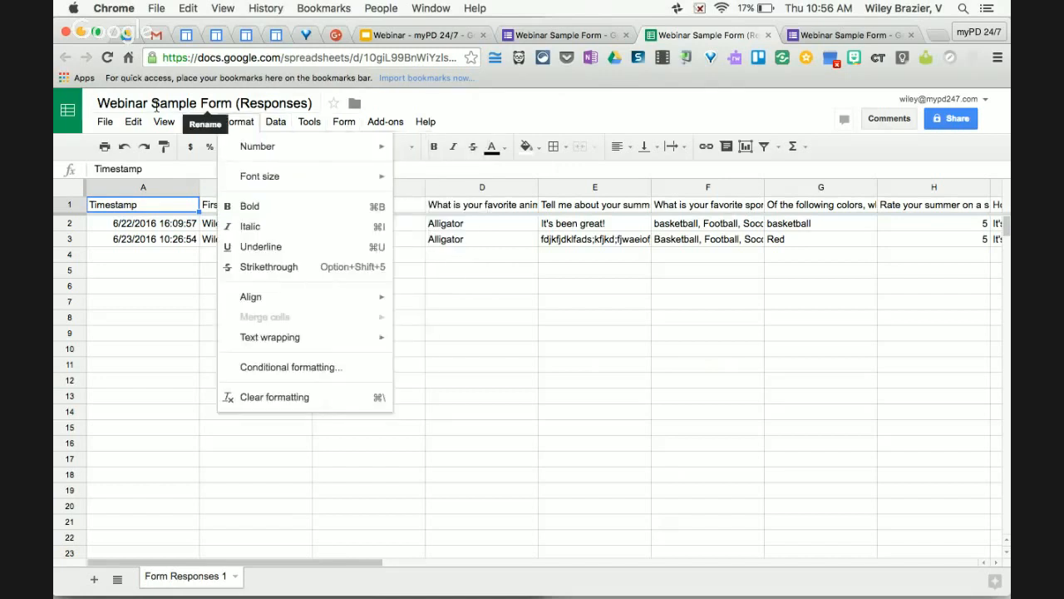
{"action": "left_click", "coordinate": [378, 248]}
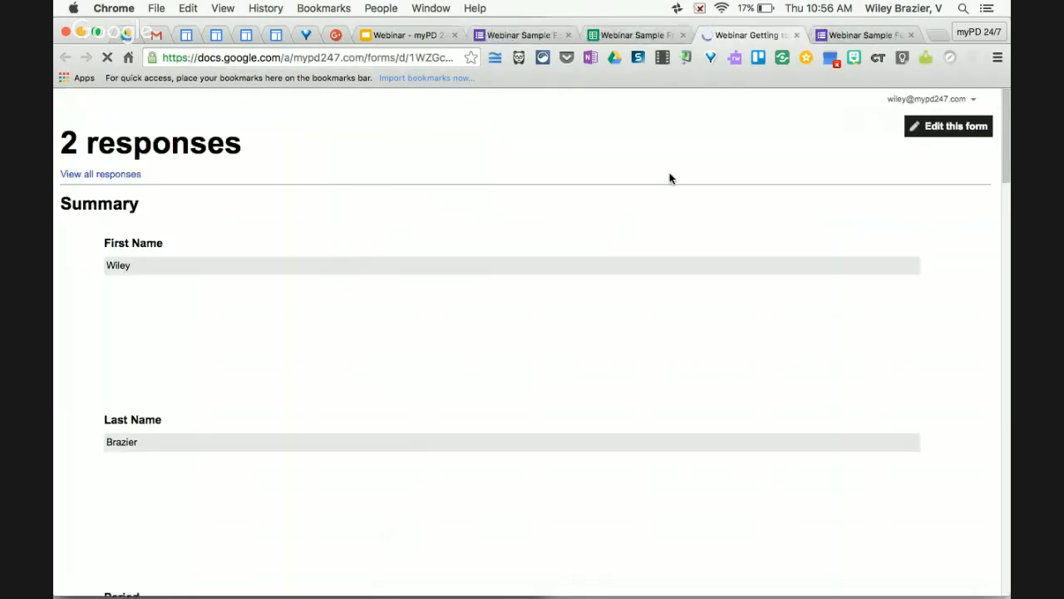
{"action": "scroll", "coordinate": [653, 272], "scroll_direction": "down", "scroll_amount": 10}
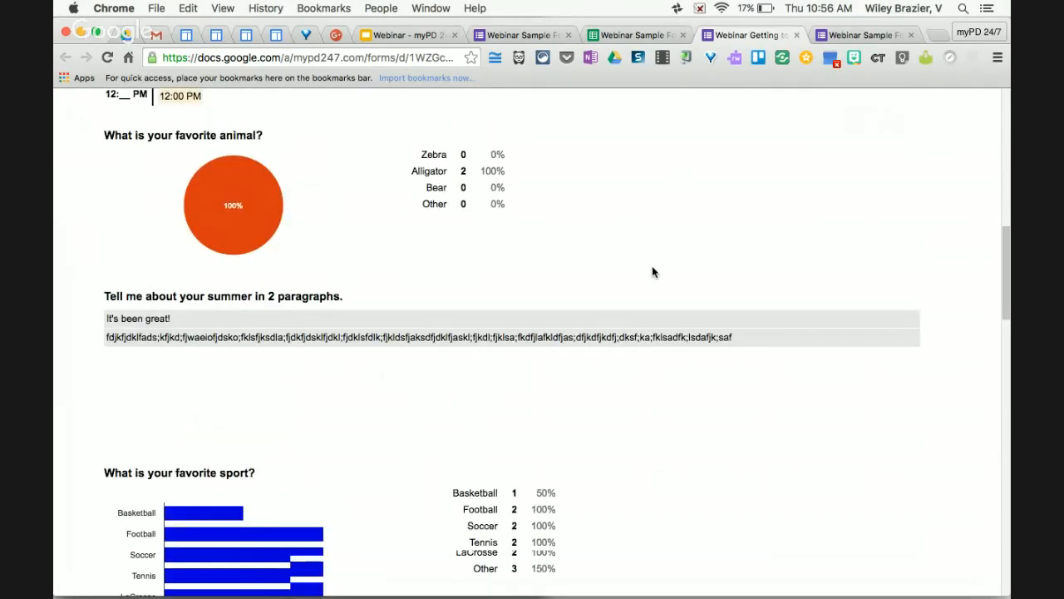
{"action": "scroll", "coordinate": [653, 267], "scroll_direction": "down", "scroll_amount": 7}
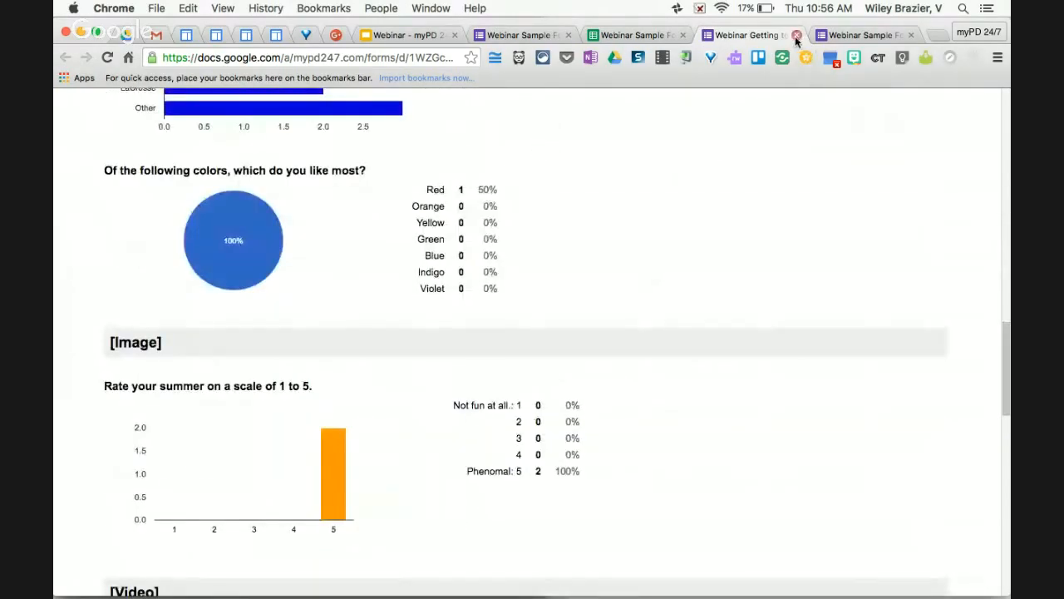
{"action": "left_click", "coordinate": [796, 36]}
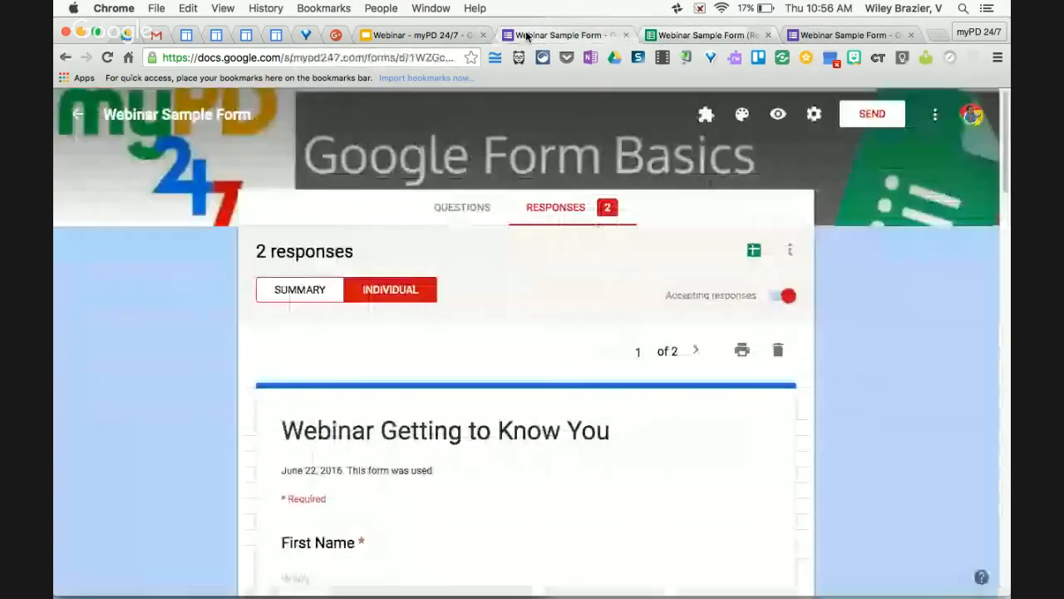
Switch to the webinar presentation and advance to the Sample Resources slide until its resource folder link is revealed.
{"action": "left_click", "coordinate": [529, 35]}
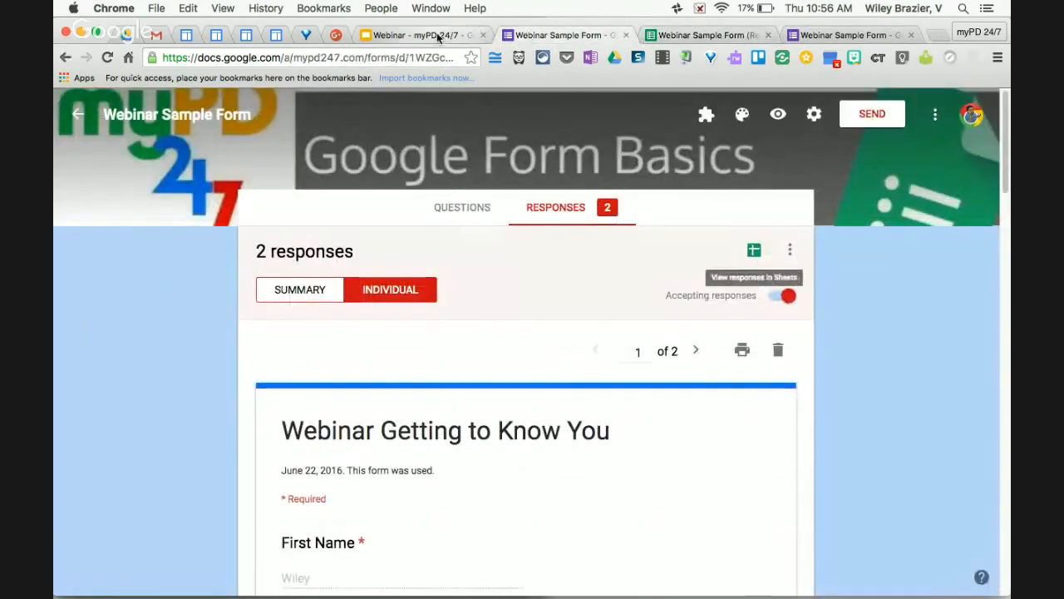
{"action": "left_click", "coordinate": [438, 36]}
{"action": "left_click", "coordinate": [530, 34]}
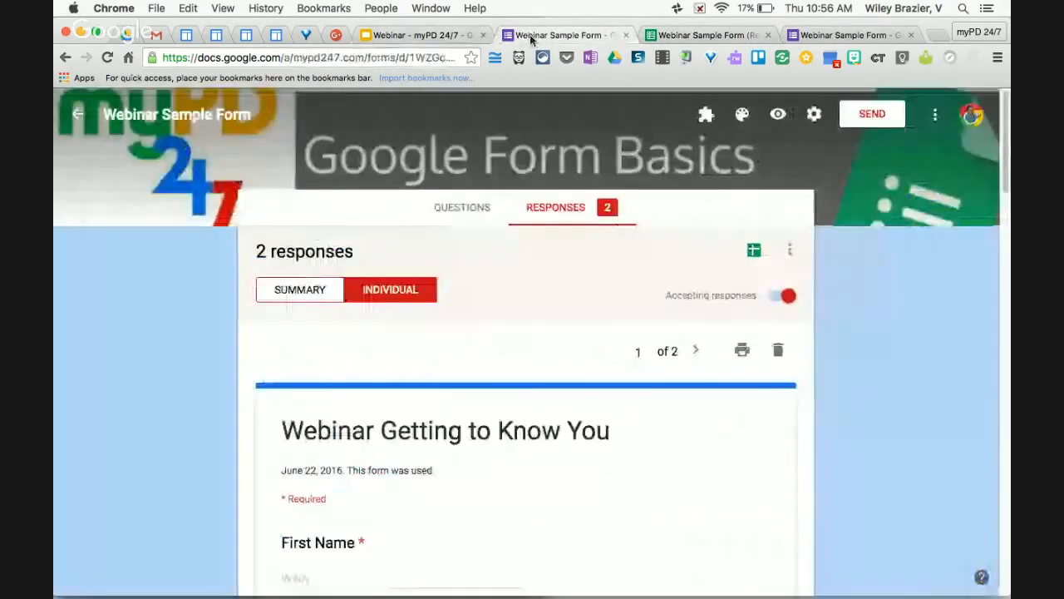
{"action": "left_click", "coordinate": [694, 35]}
{"action": "left_click", "coordinate": [432, 36]}
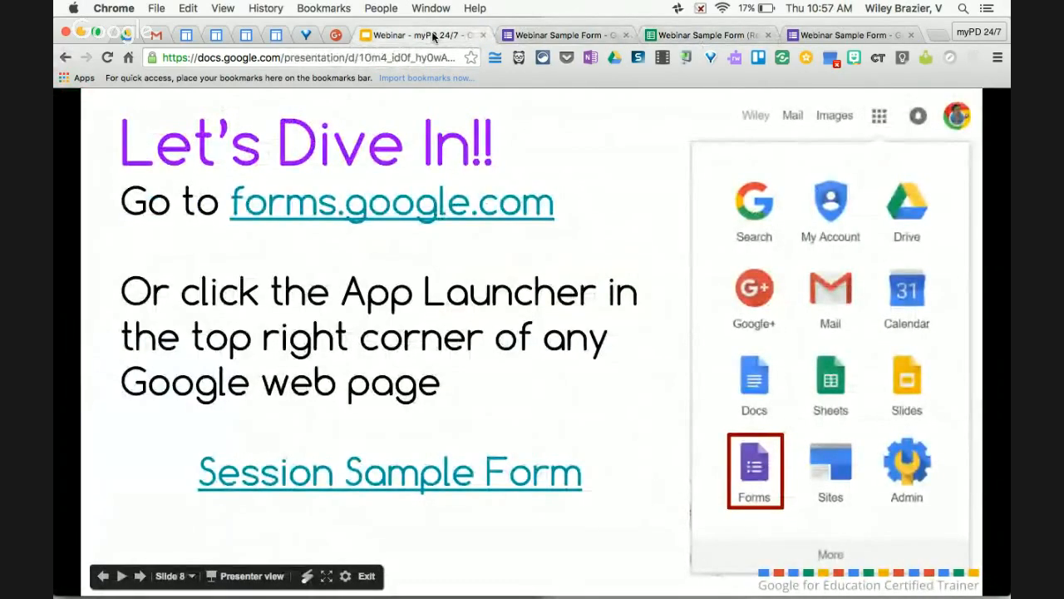
{"action": "left_click", "coordinate": [594, 319]}
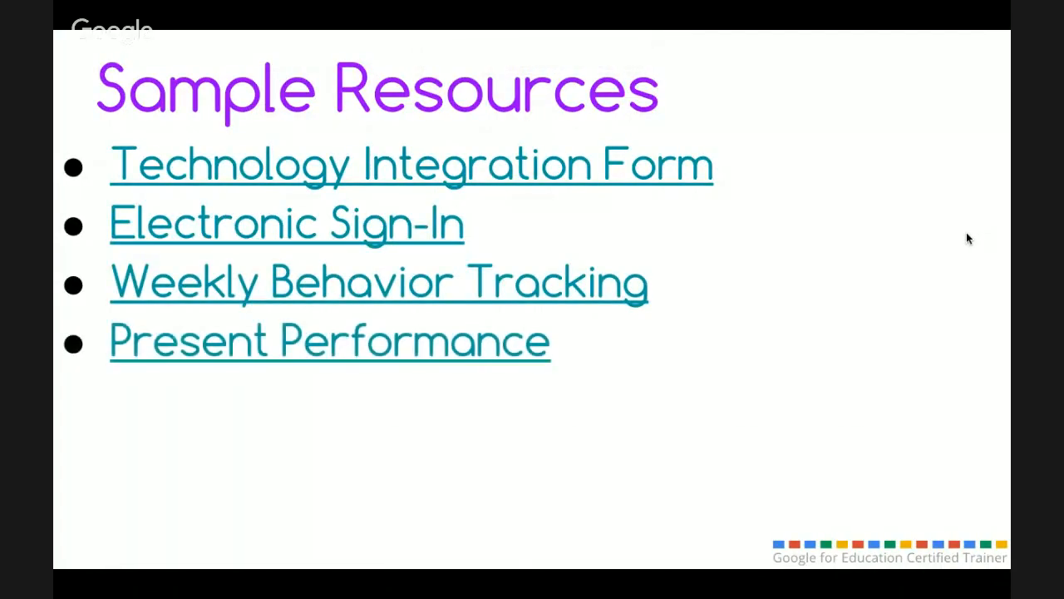
{"action": "left_click", "coordinate": [913, 198]}
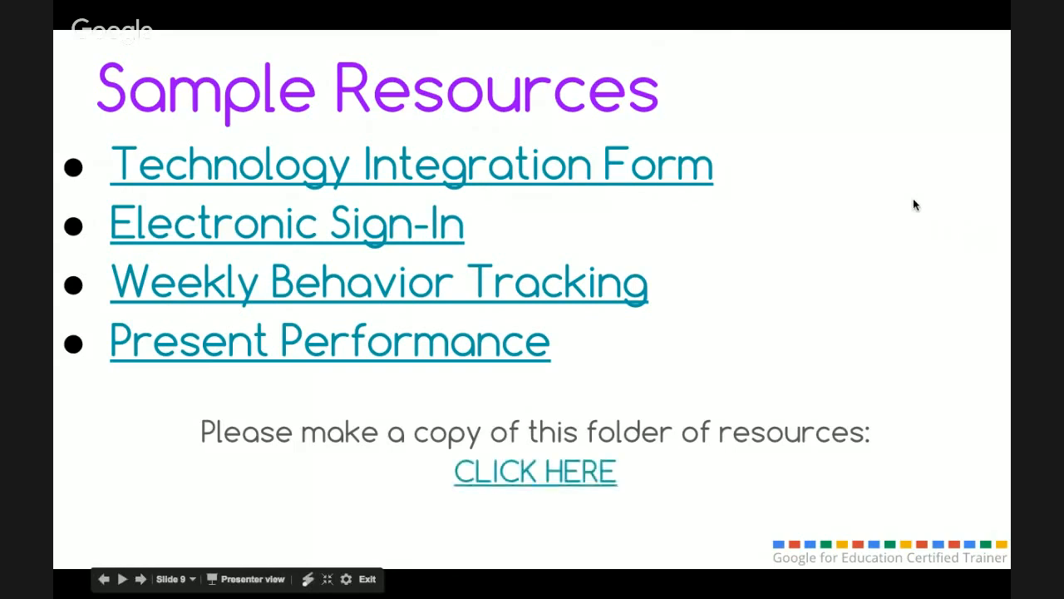
Open the linked folder of session resource templates and check the context options for the Webinar Classroom form.
{"action": "left_click", "coordinate": [540, 474]}
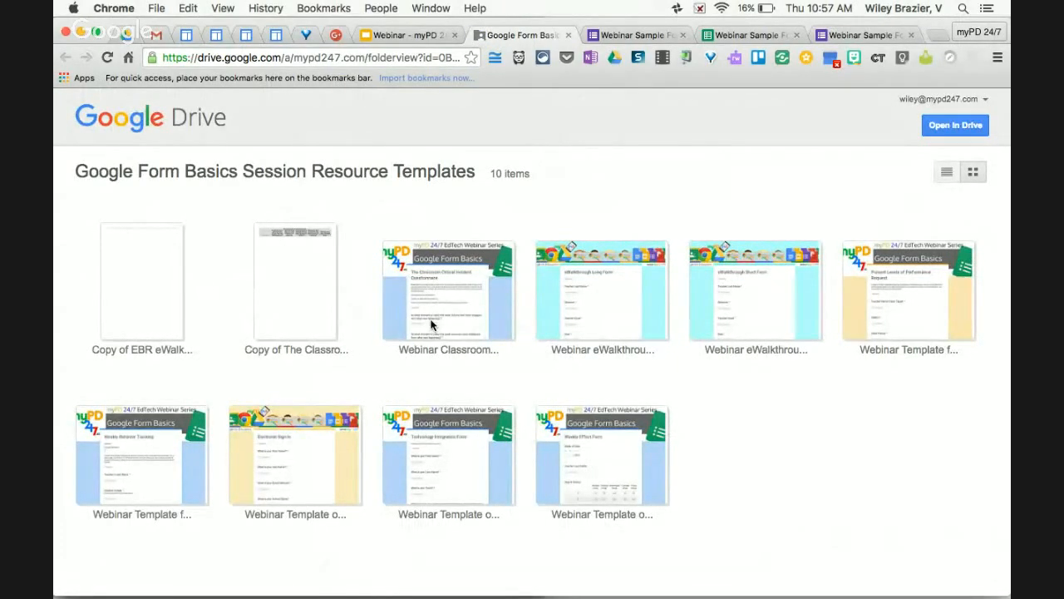
{"action": "right_click", "coordinate": [431, 324]}
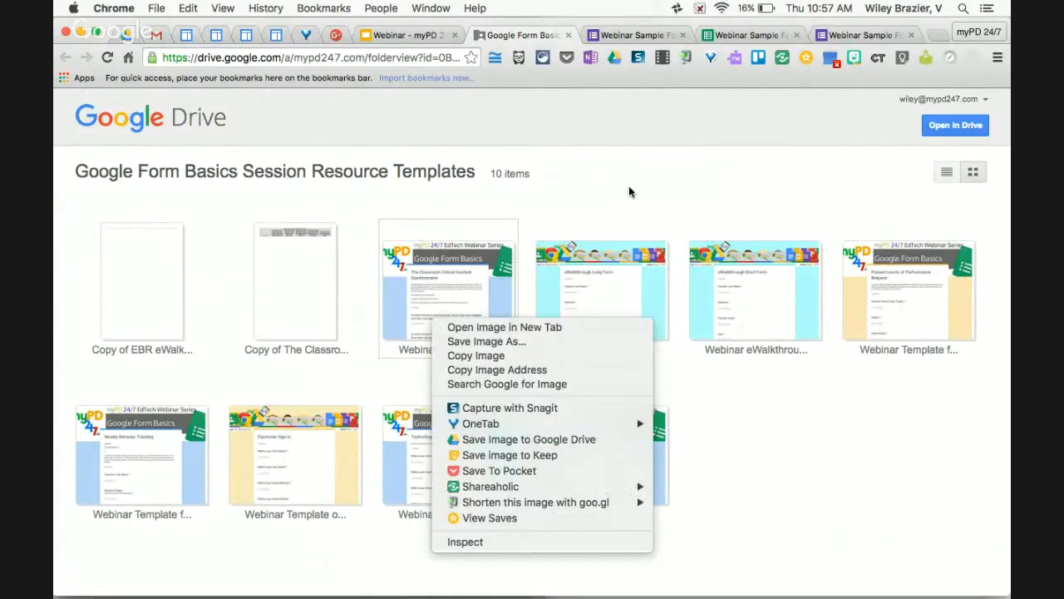
{"action": "left_click", "coordinate": [648, 174]}
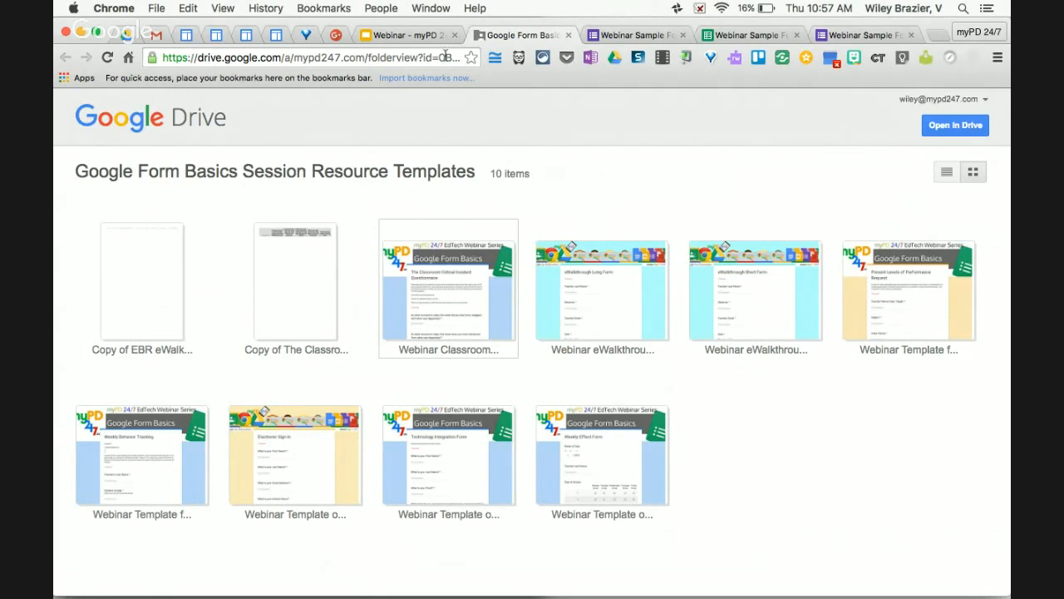
Return to the webinar presentation and advance from the resource links to slide 10.
{"action": "left_click", "coordinate": [421, 39]}
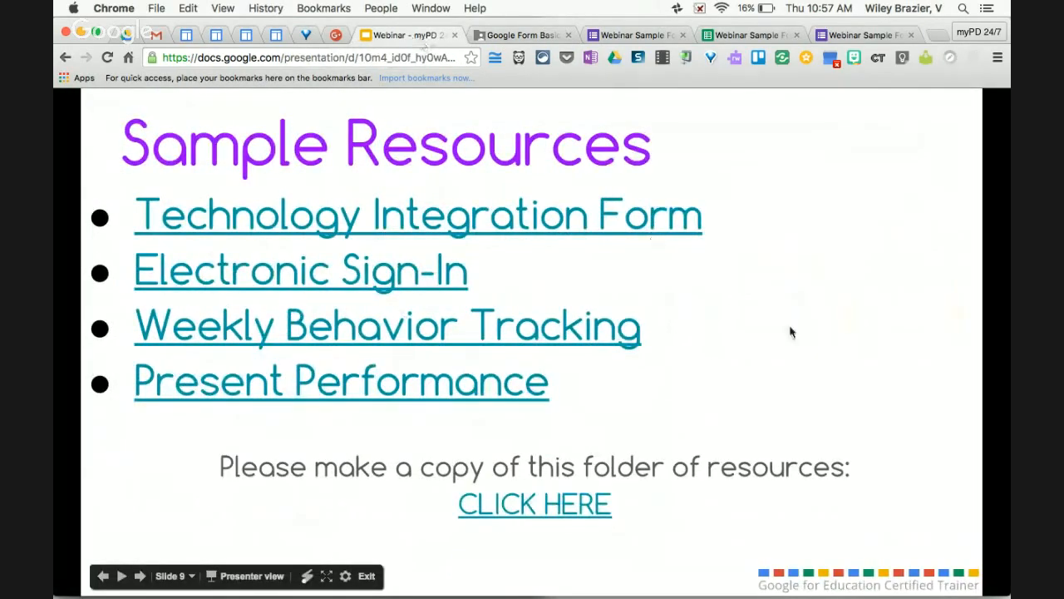
{"action": "left_click", "coordinate": [816, 341]}
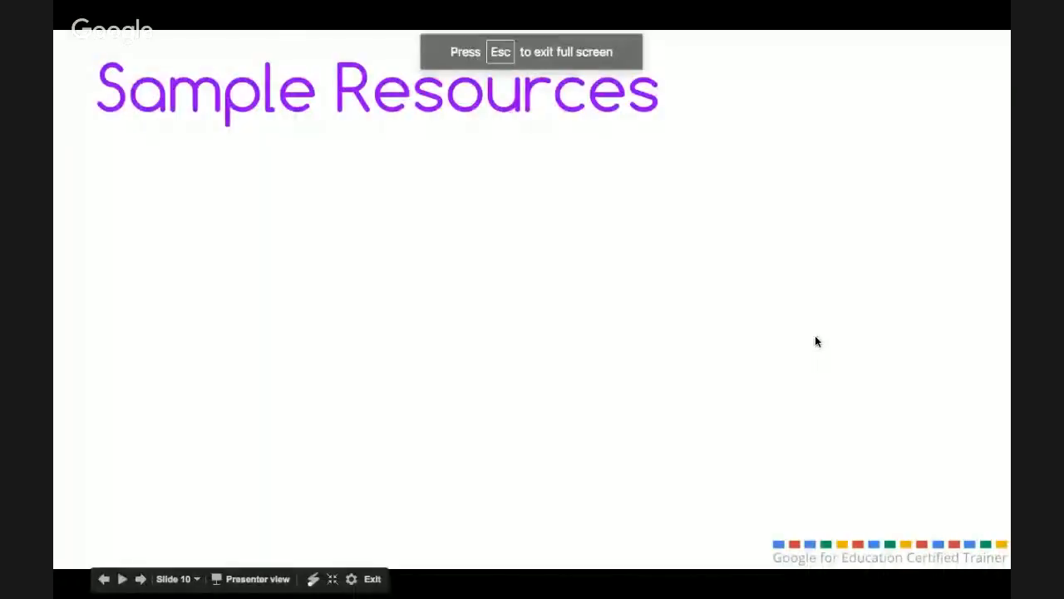